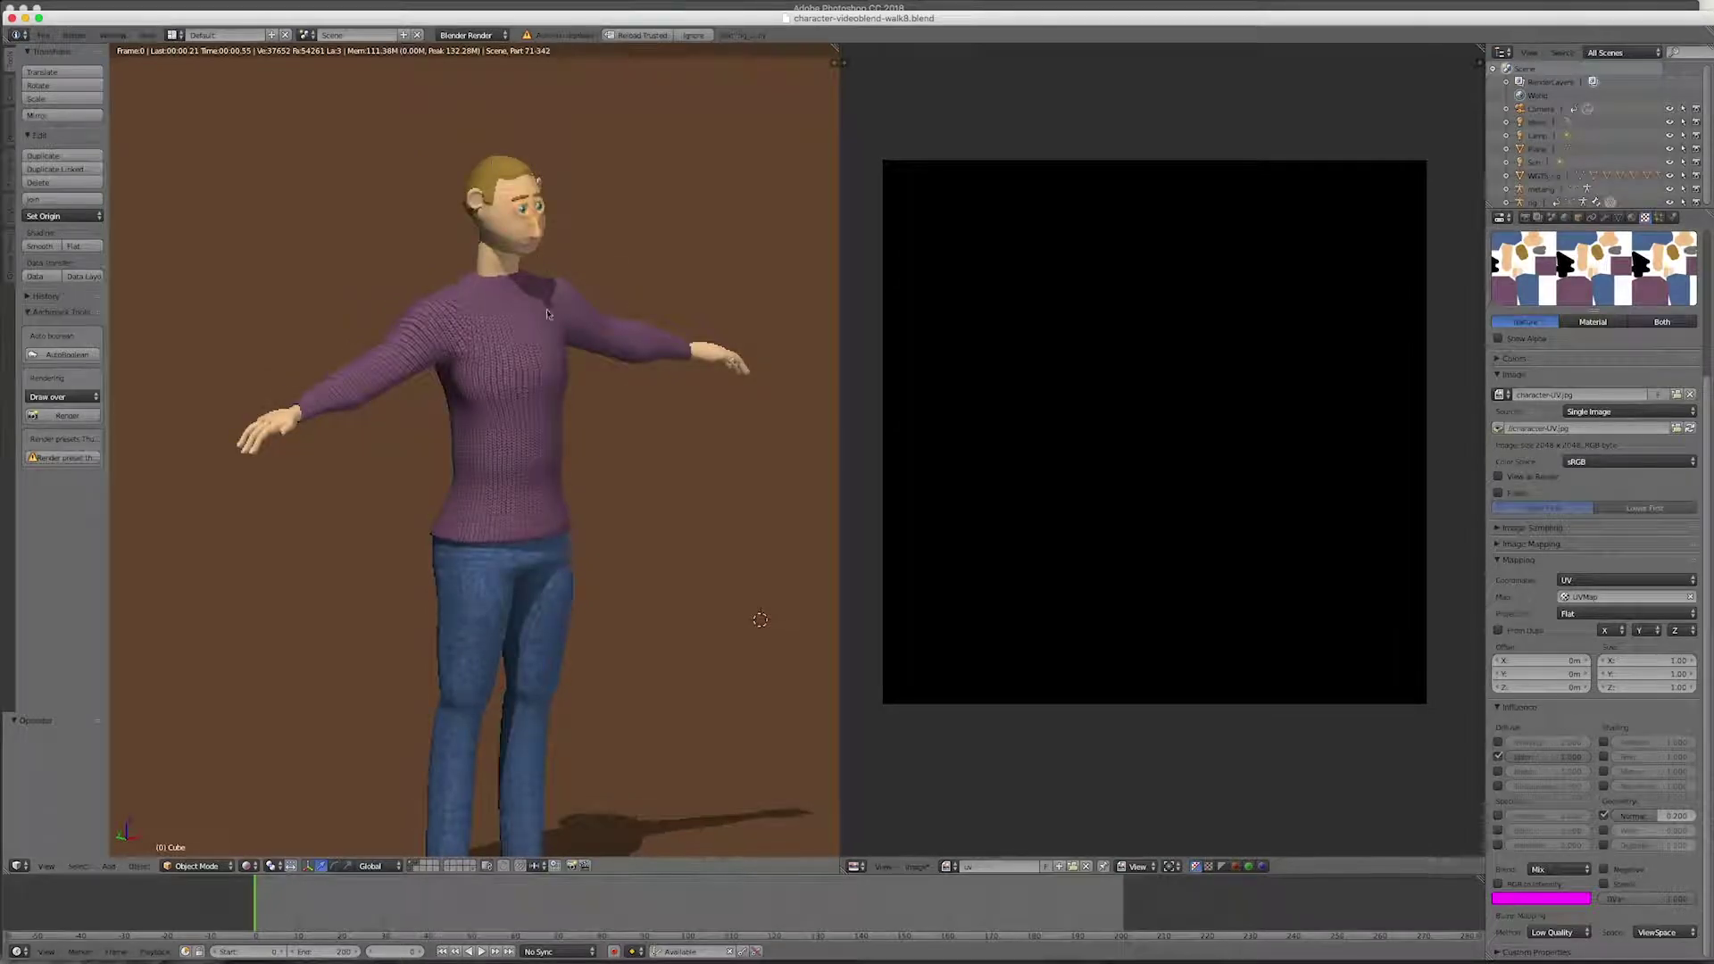
- Examine the textured character in the rendered view, from the whole body to a close-up of the face and sweater
{"action": "middle_click_drag", "start_coordinate": [505, 295], "coordinate": [517, 417]}
{"action": "scroll", "coordinate": [517, 417], "scroll_direction": "down", "scroll_amount": 1}
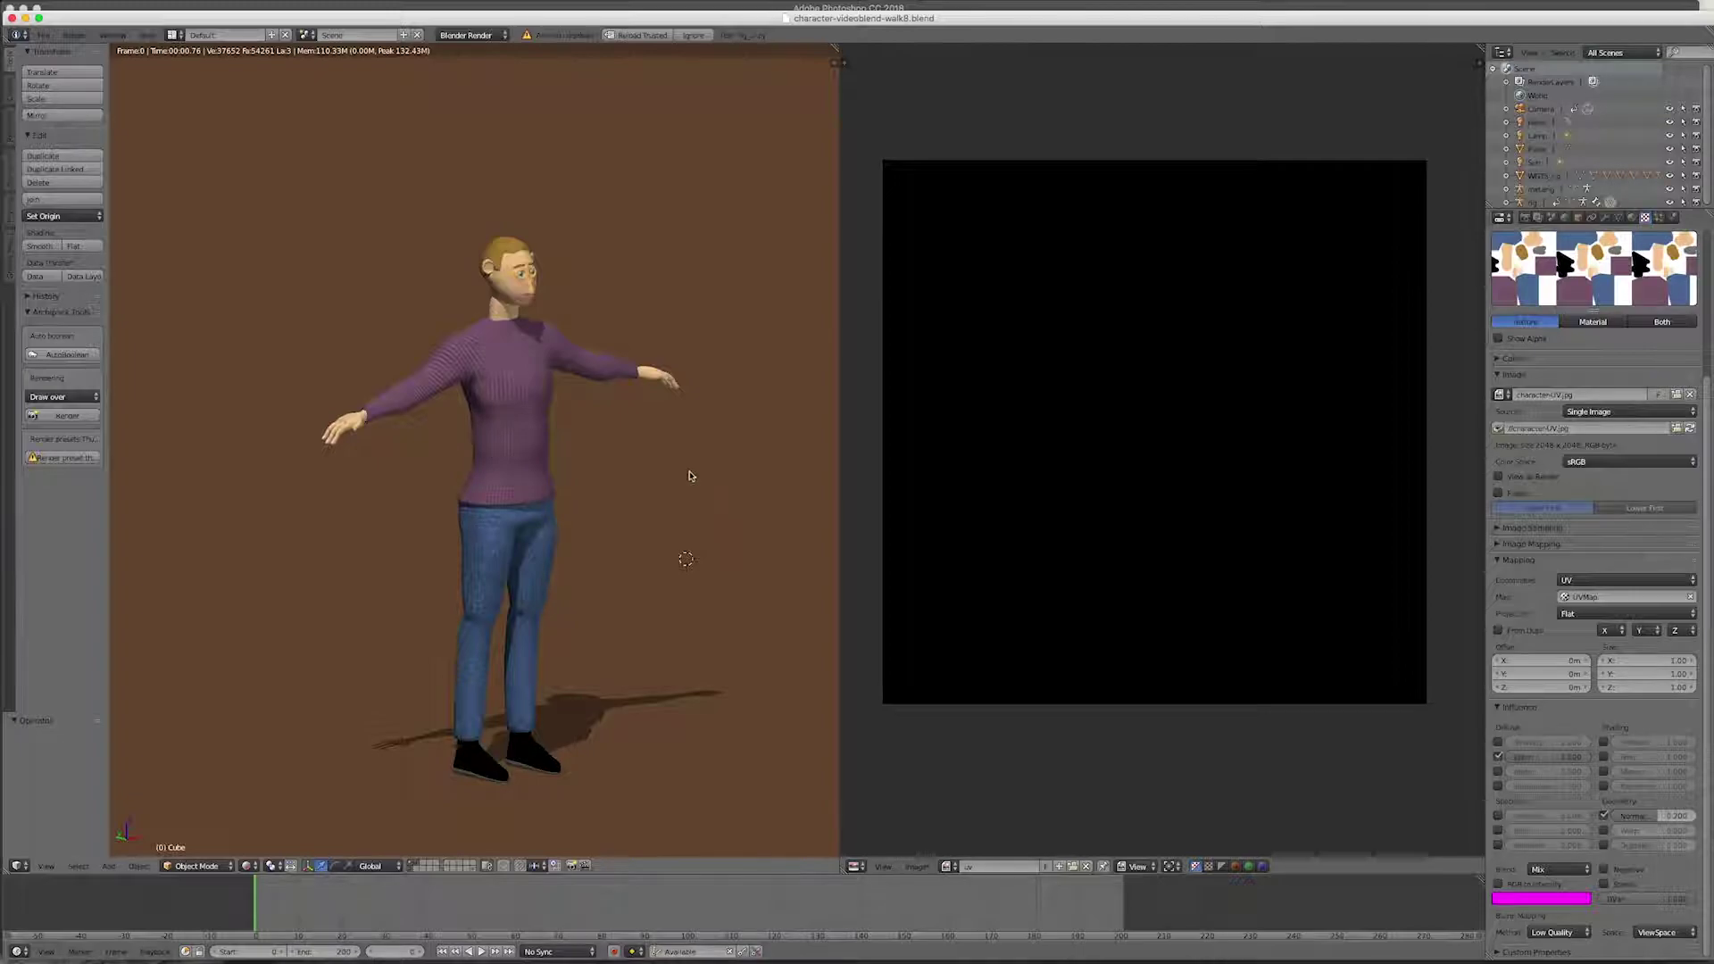
{"action": "scroll", "coordinate": [512, 278], "scroll_direction": "up", "scroll_amount": 5}
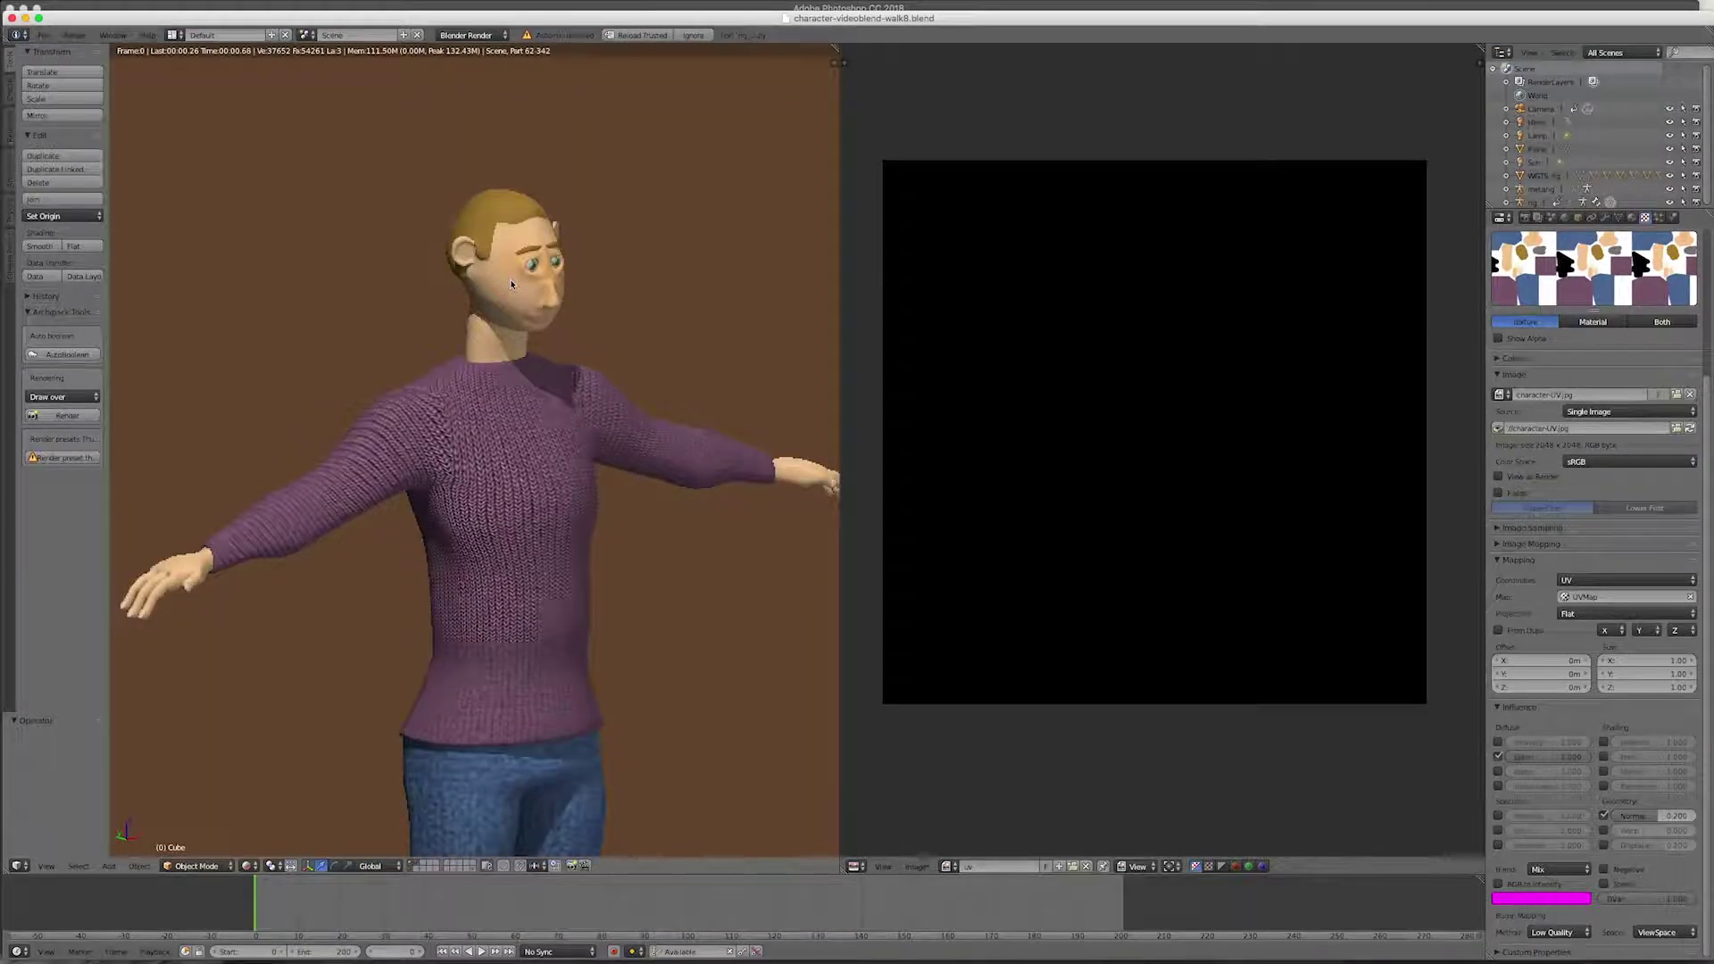
{"action": "scroll", "coordinate": [512, 283], "scroll_direction": "up", "scroll_amount": 8}
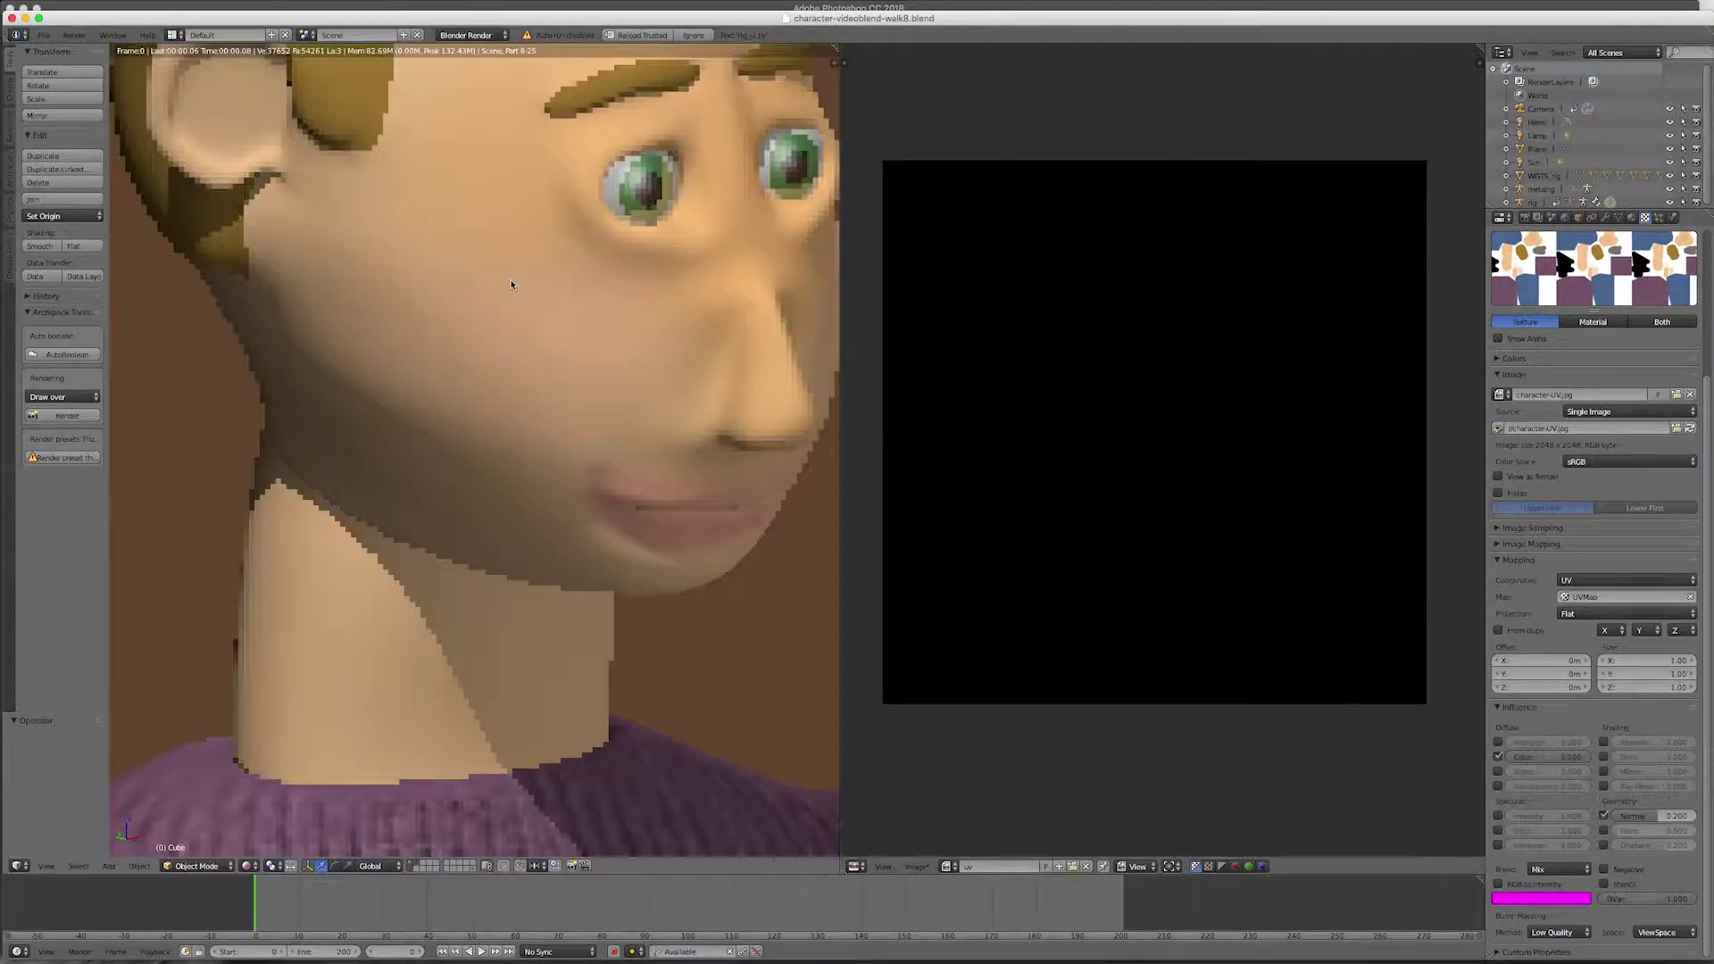
{"action": "scroll", "coordinate": [531, 471], "scroll_direction": "up", "scroll_amount": 5}
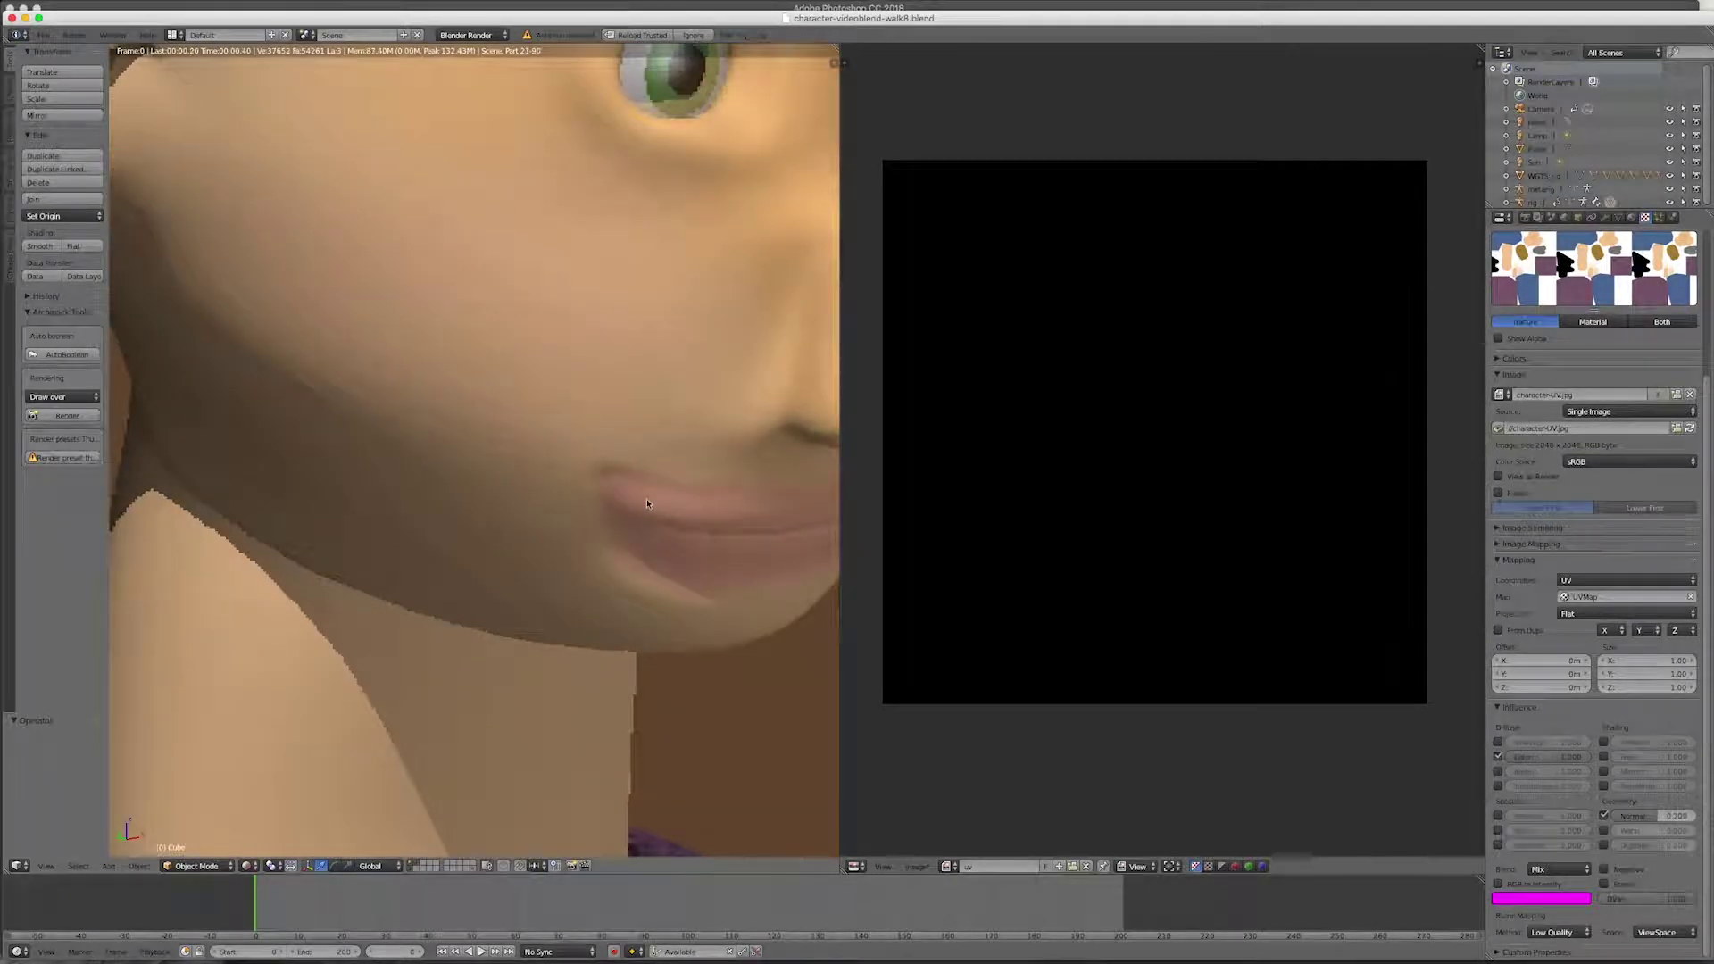
{"action": "scroll", "coordinate": [512, 491], "scroll_direction": "down", "scroll_amount": 15}
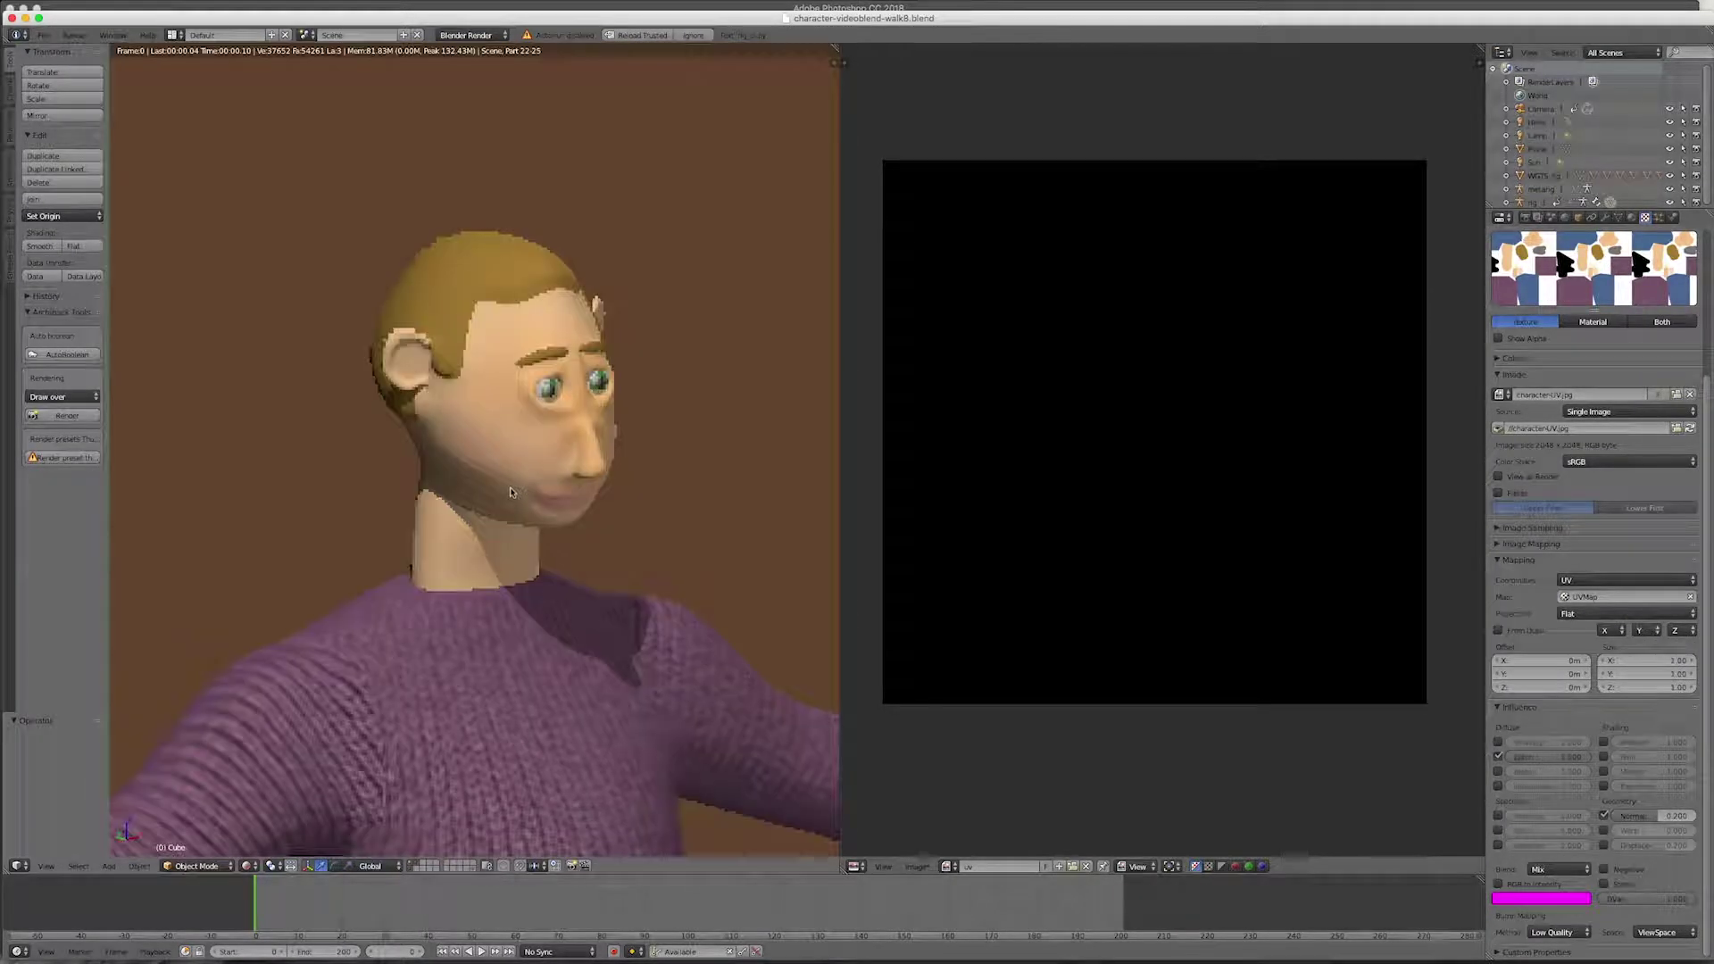
{"action": "scroll", "coordinate": [489, 455], "scroll_direction": "down", "scroll_amount": 4}
{"action": "scroll", "coordinate": [489, 455], "scroll_direction": "up", "scroll_amount": 3}
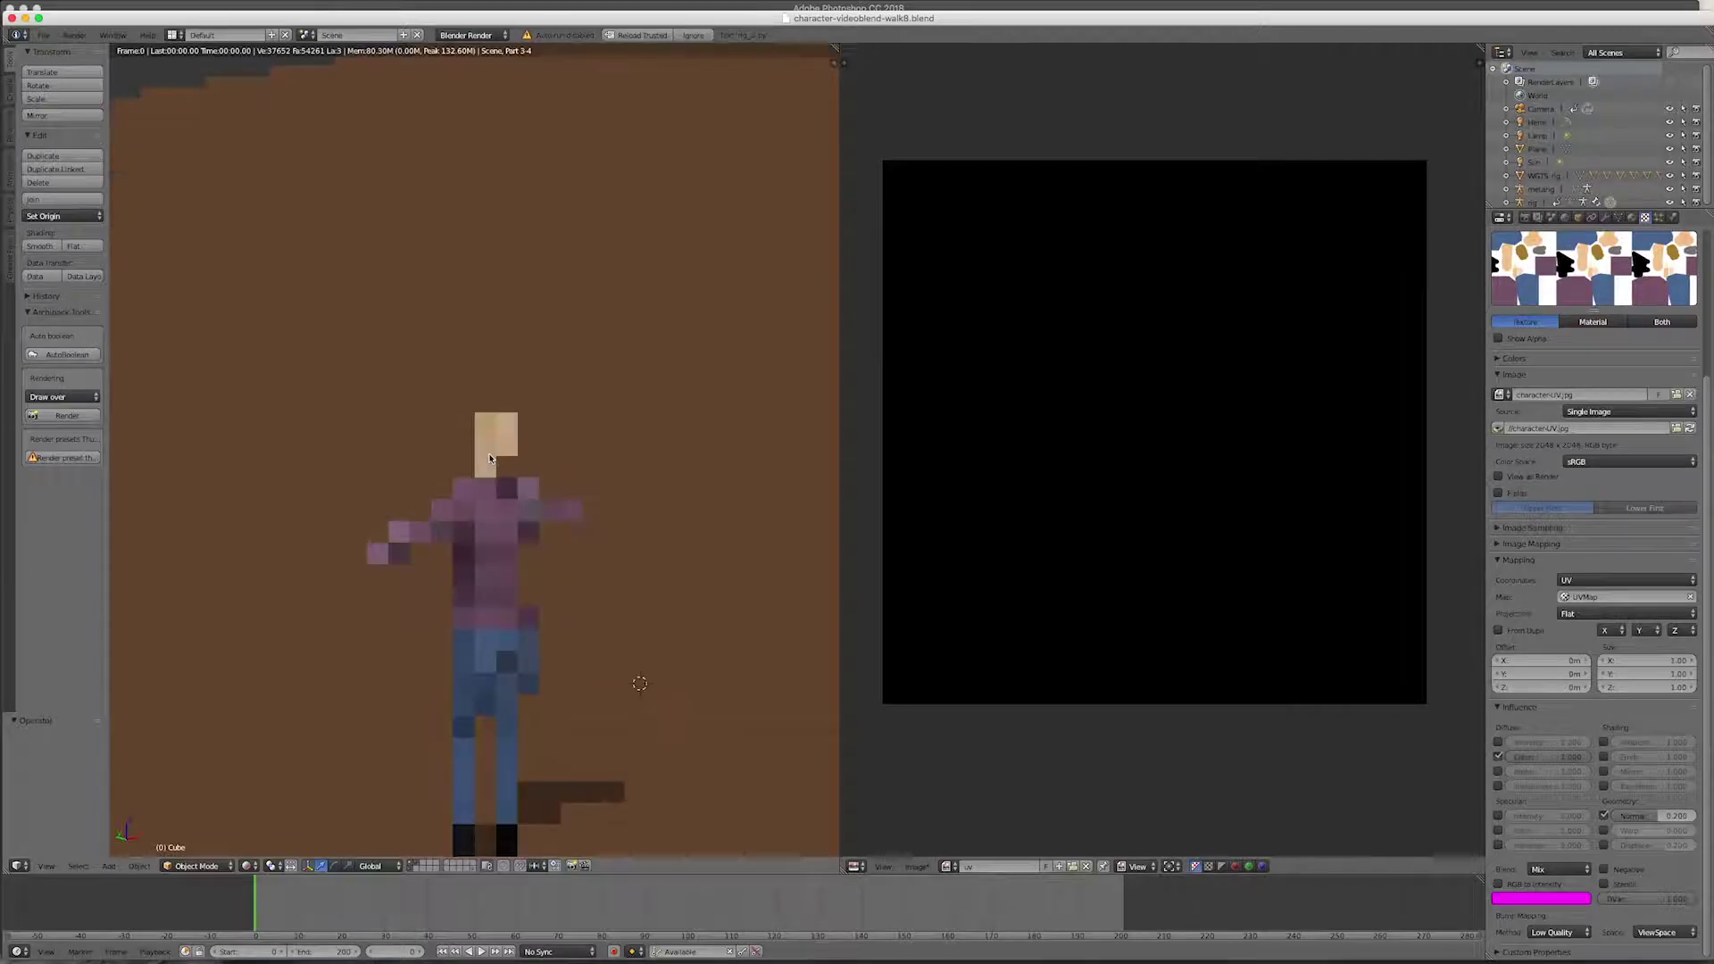
{"action": "scroll", "coordinate": [563, 776], "scroll_direction": "down", "scroll_amount": 1}
{"action": "scroll", "coordinate": [543, 834], "scroll_direction": "up", "scroll_amount": 2}
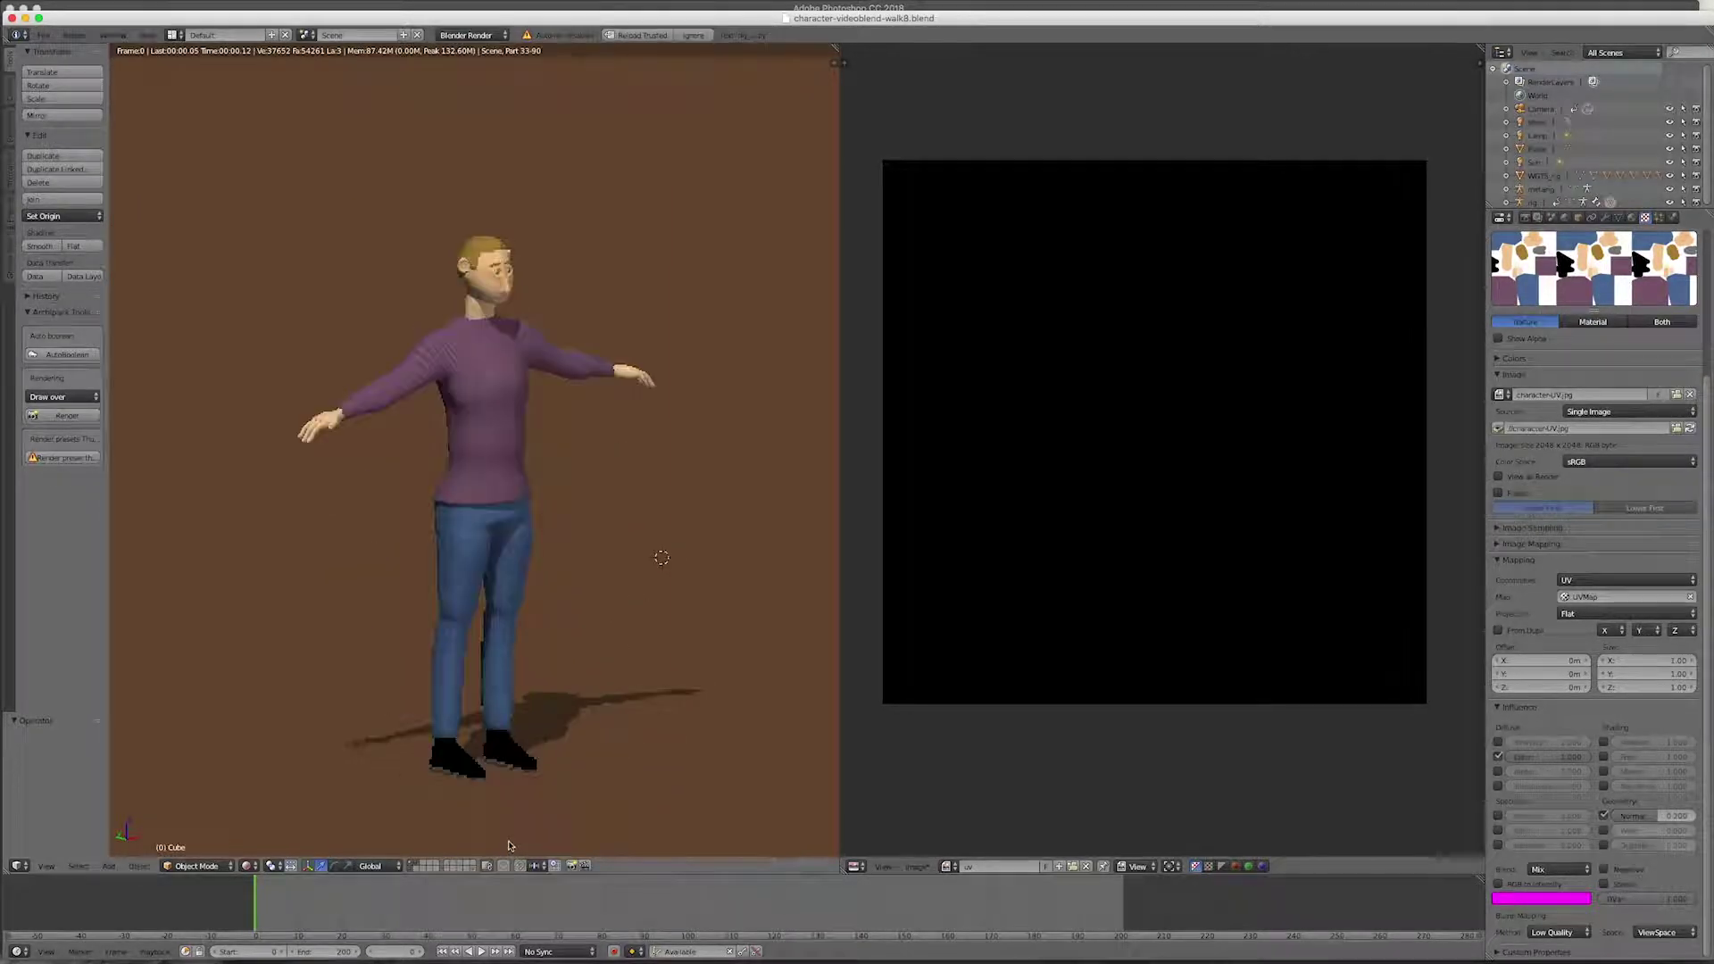
- Turn off the texture's Normal influence on the character and switch to Photoshop with the character-UV.psd document
{"action": "left_click", "coordinate": [1606, 817]}
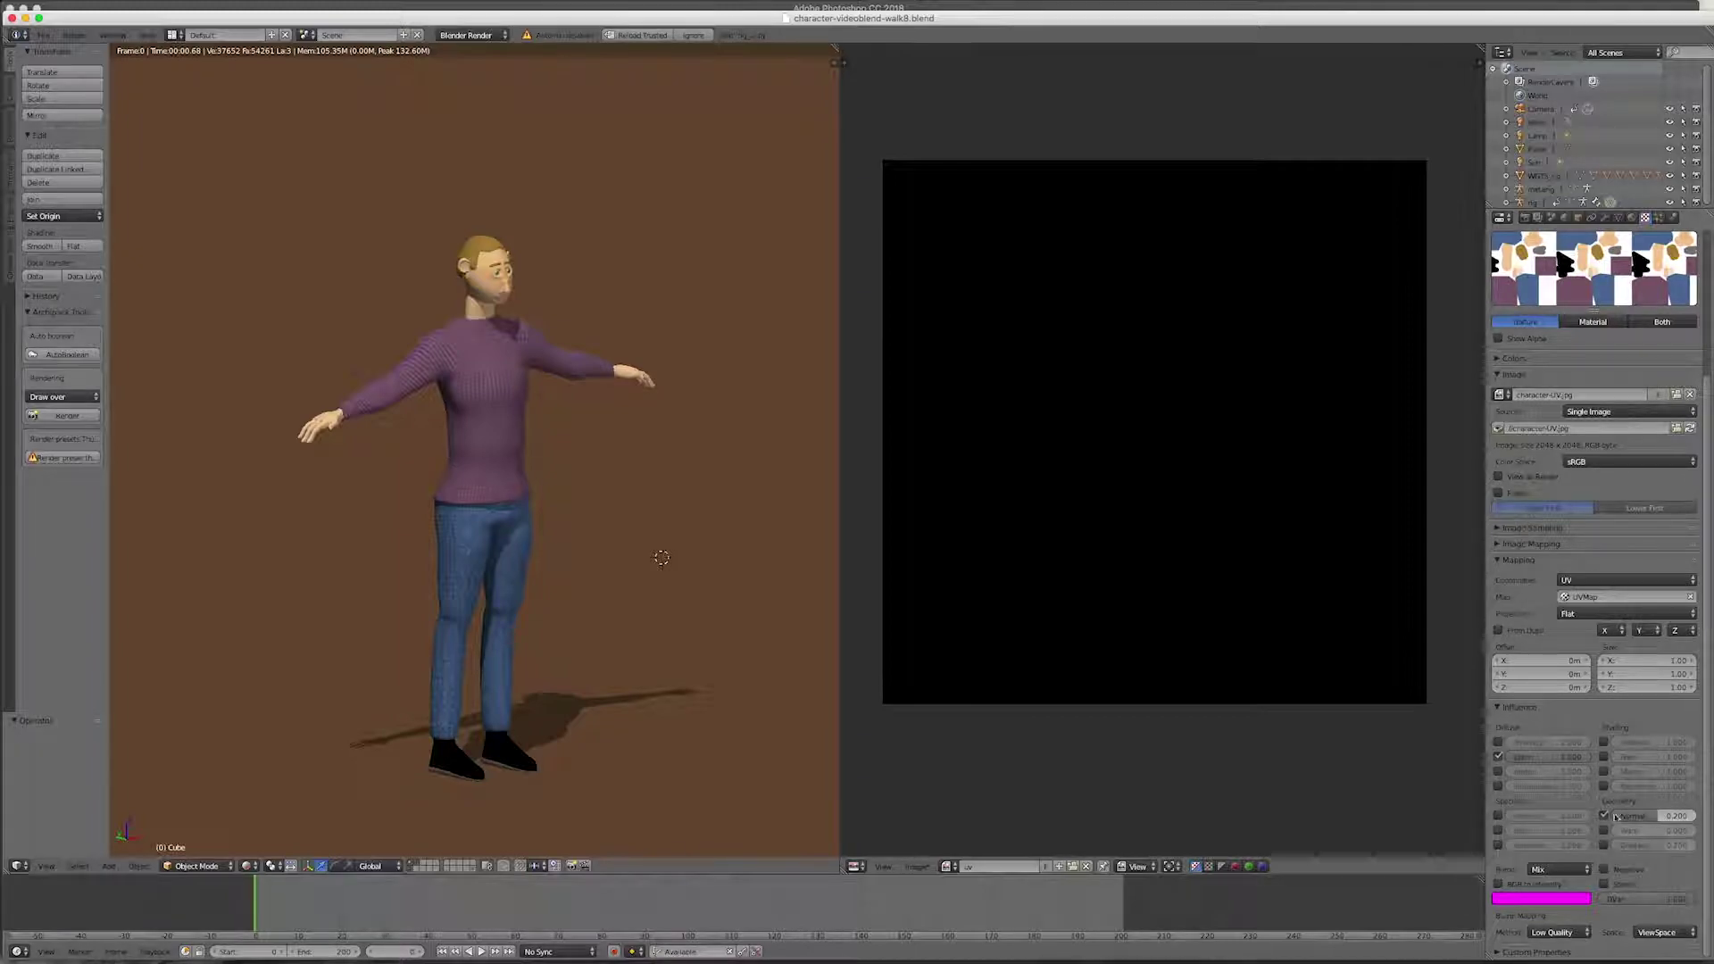
{"action": "mouse_move", "coordinate": [1, 60]}
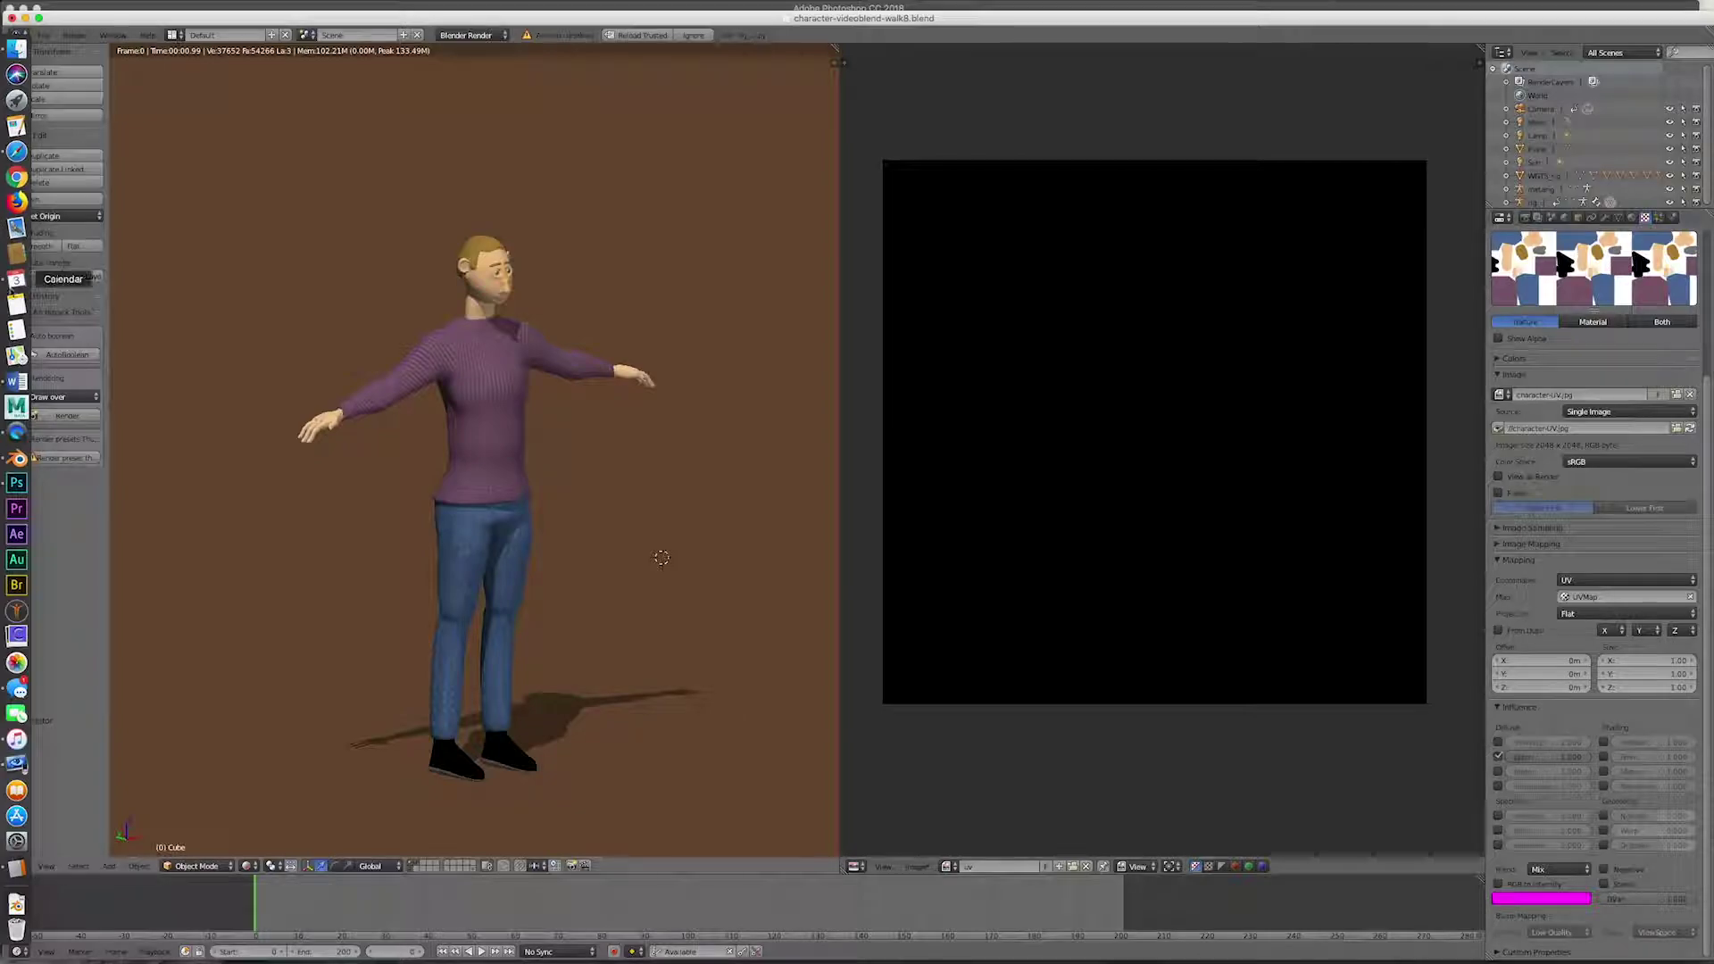
{"action": "right_click", "coordinate": [16, 433]}
{"action": "left_click", "coordinate": [886, 442]}
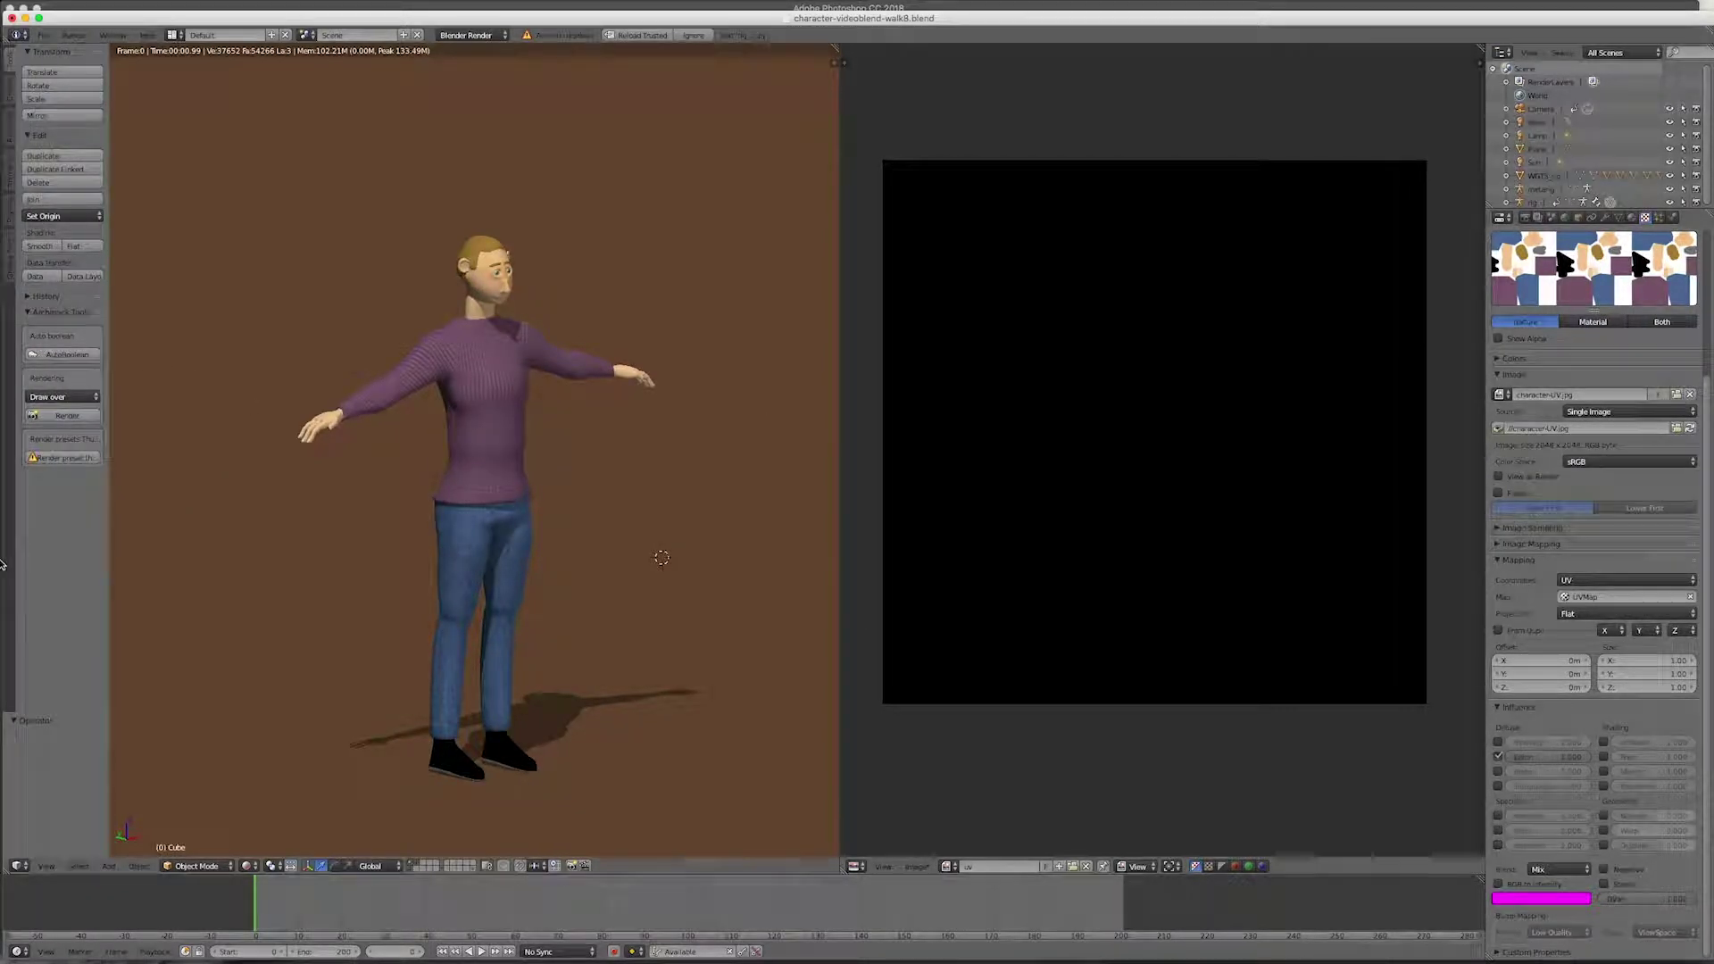
{"action": "mouse_move", "coordinate": [3, 546]}
{"action": "left_click", "coordinate": [16, 483]}
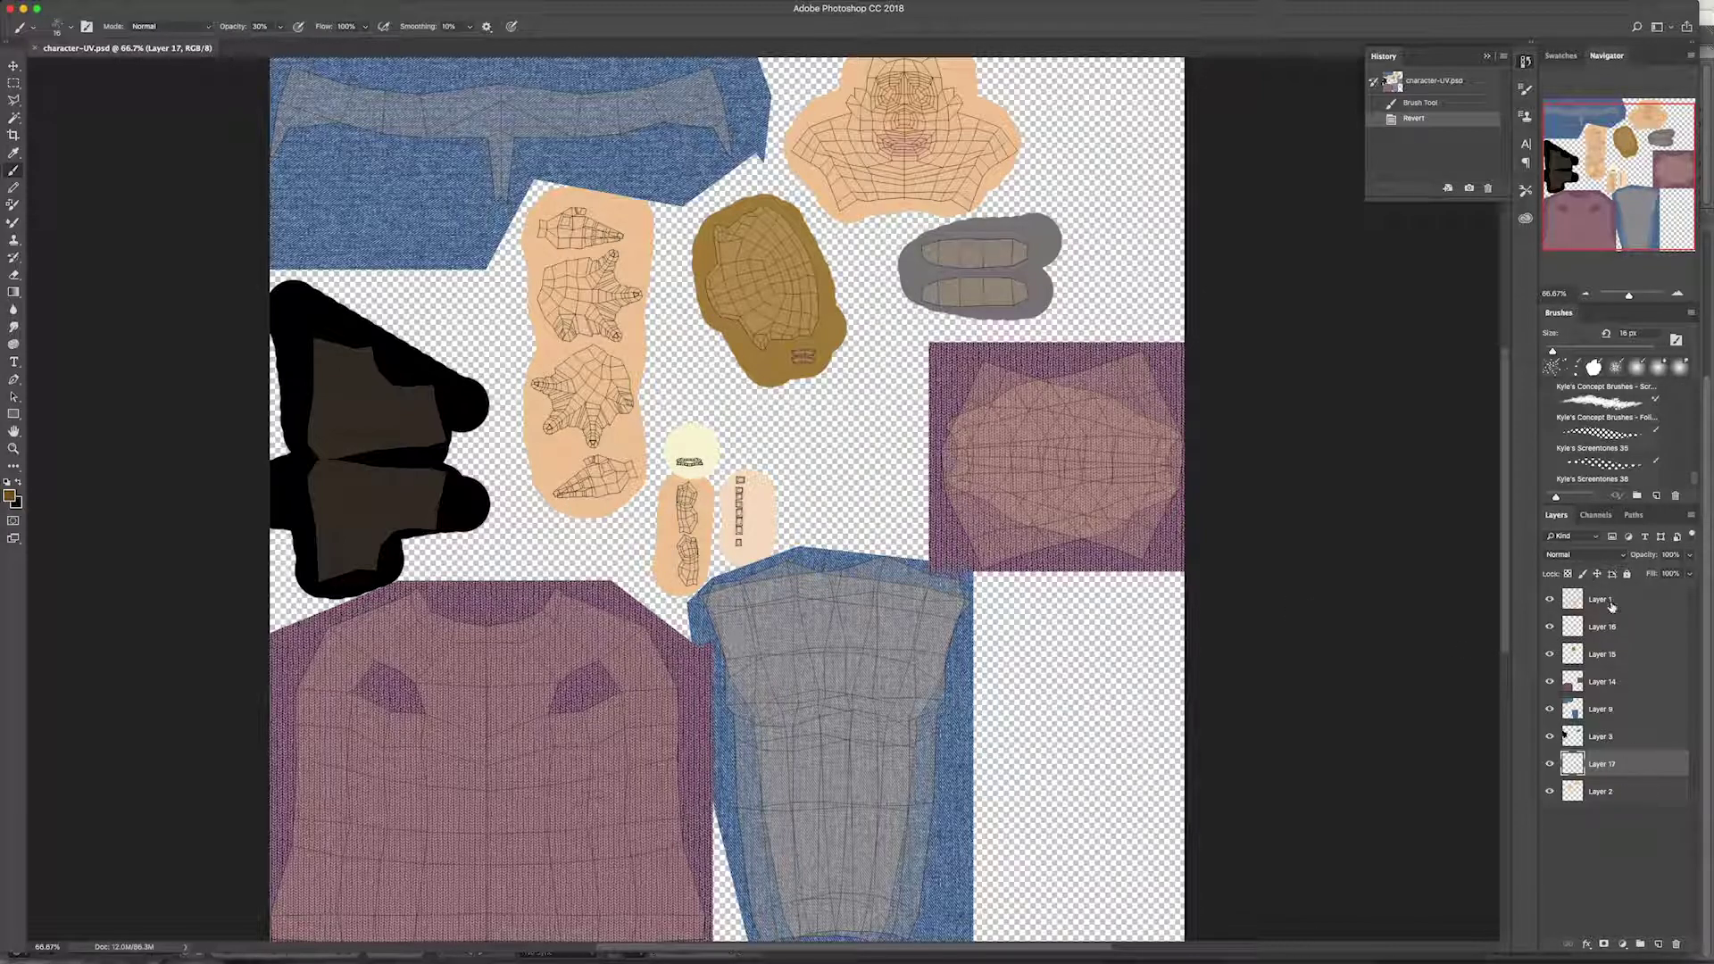
- Hide all layers except the purple knit and blue denim fabric layers
{"action": "left_click", "coordinate": [1548, 599]}
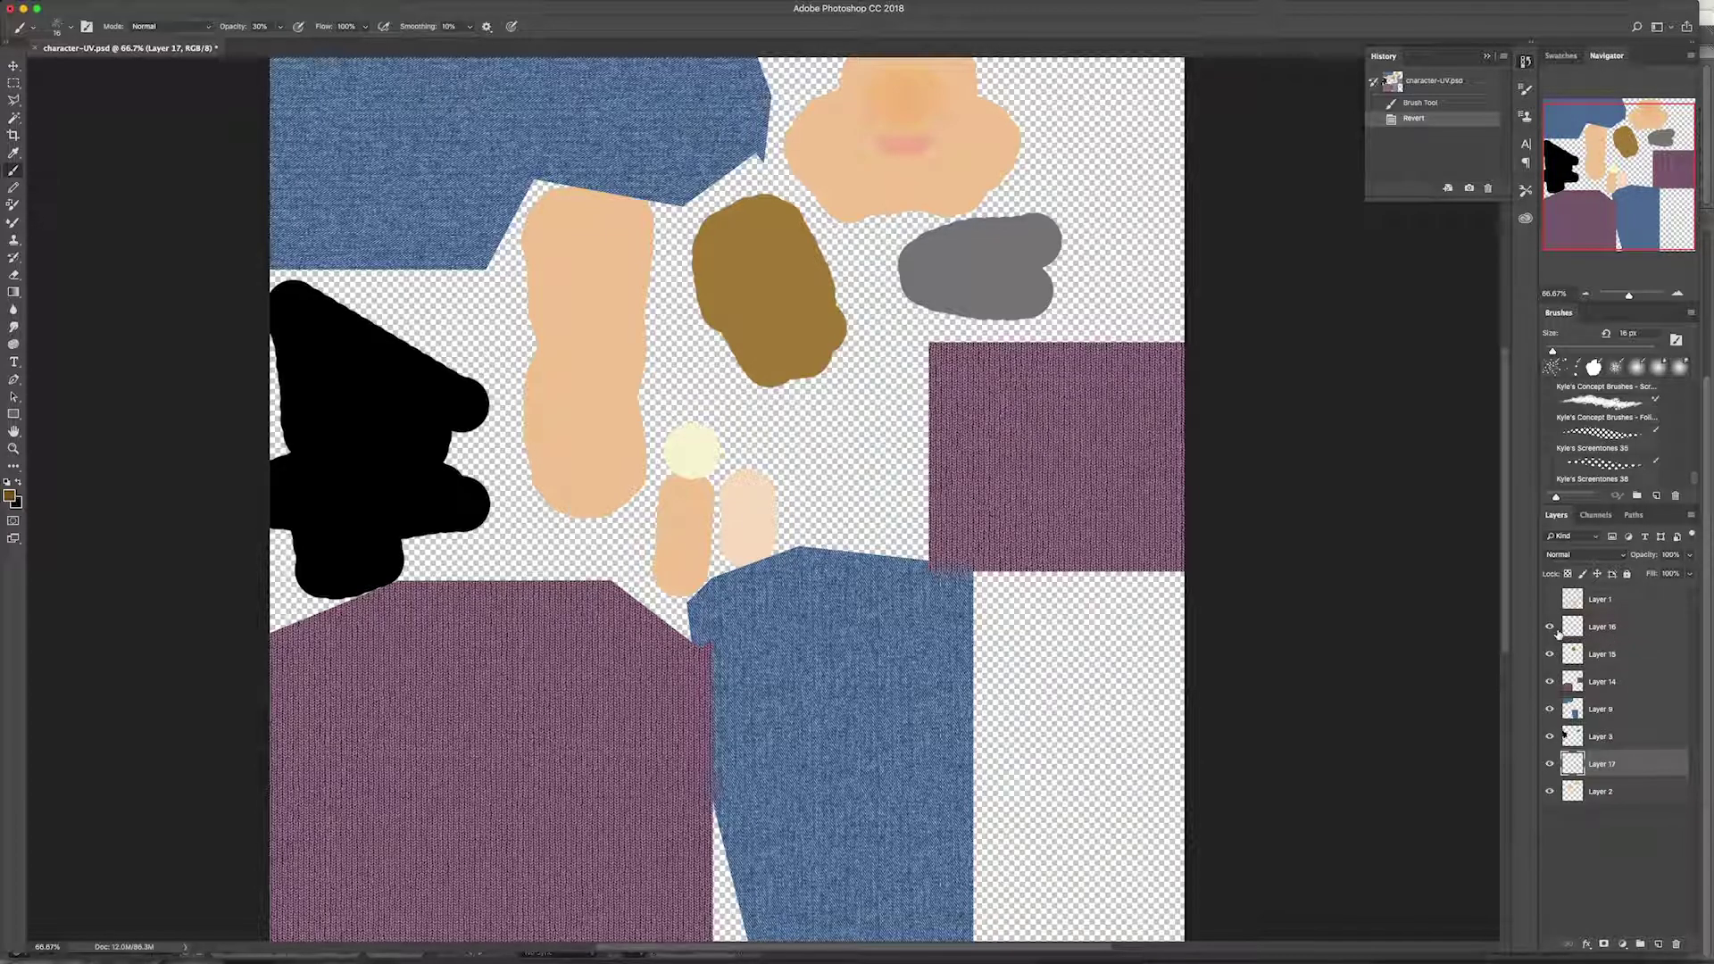
{"action": "left_click", "coordinate": [1549, 627]}
{"action": "left_click", "coordinate": [1549, 654]}
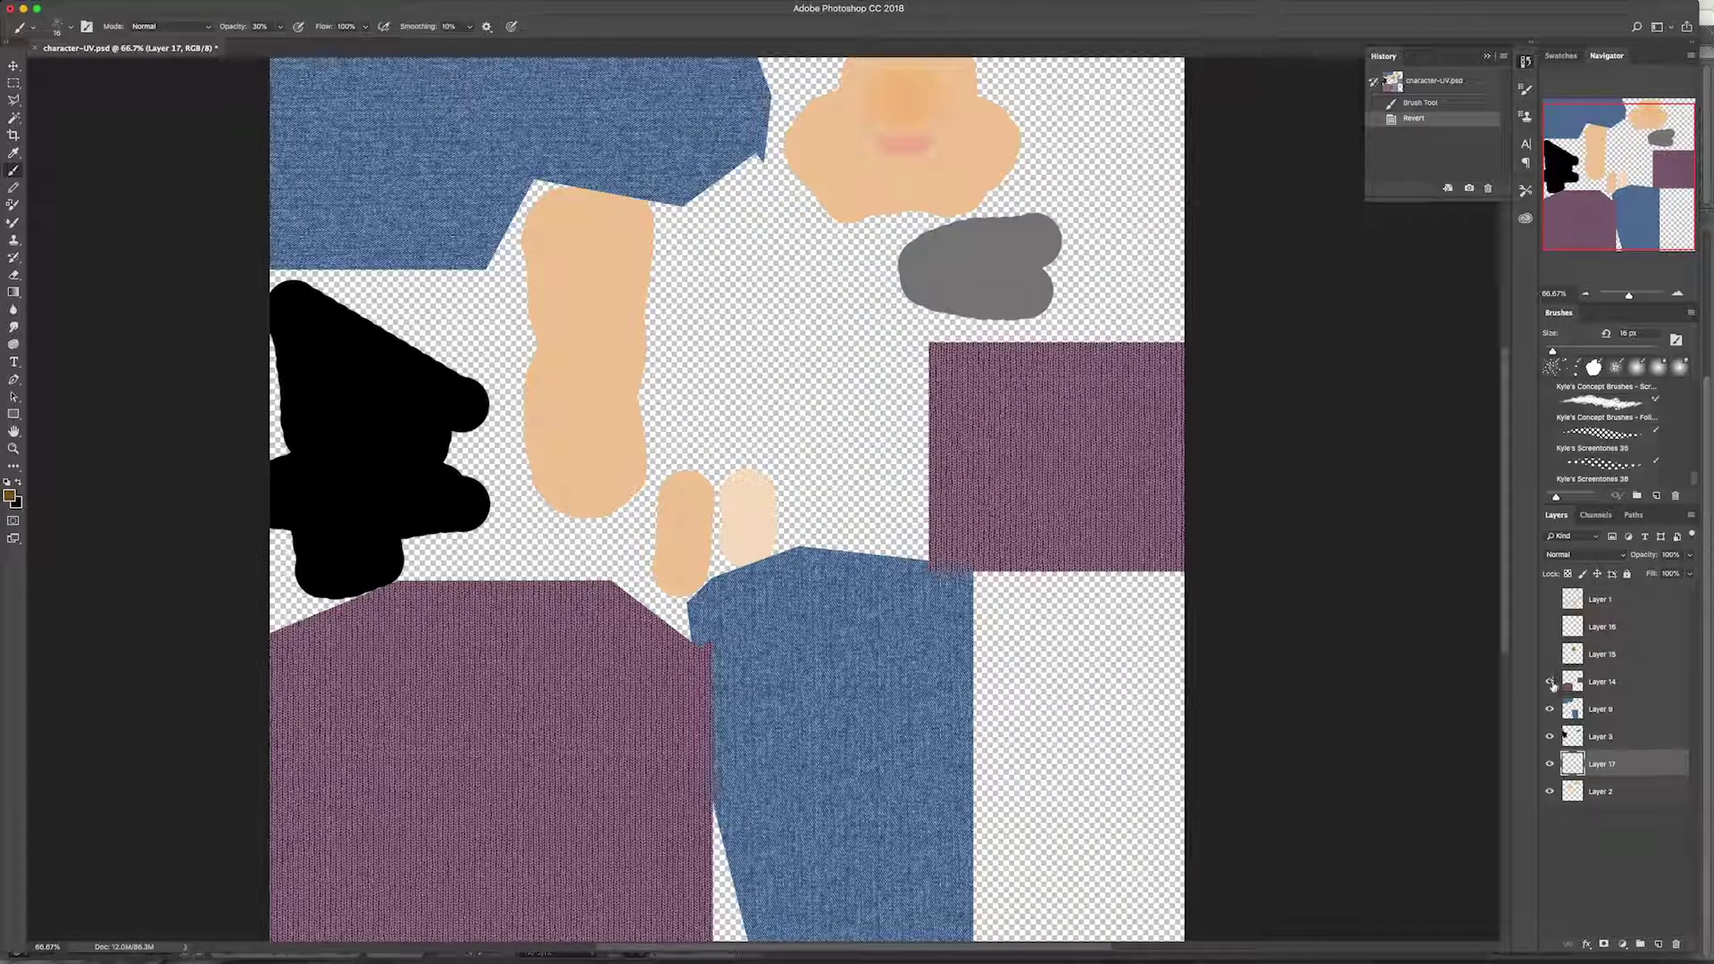
{"action": "left_click", "coordinate": [1549, 737]}
{"action": "left_click", "coordinate": [1550, 764]}
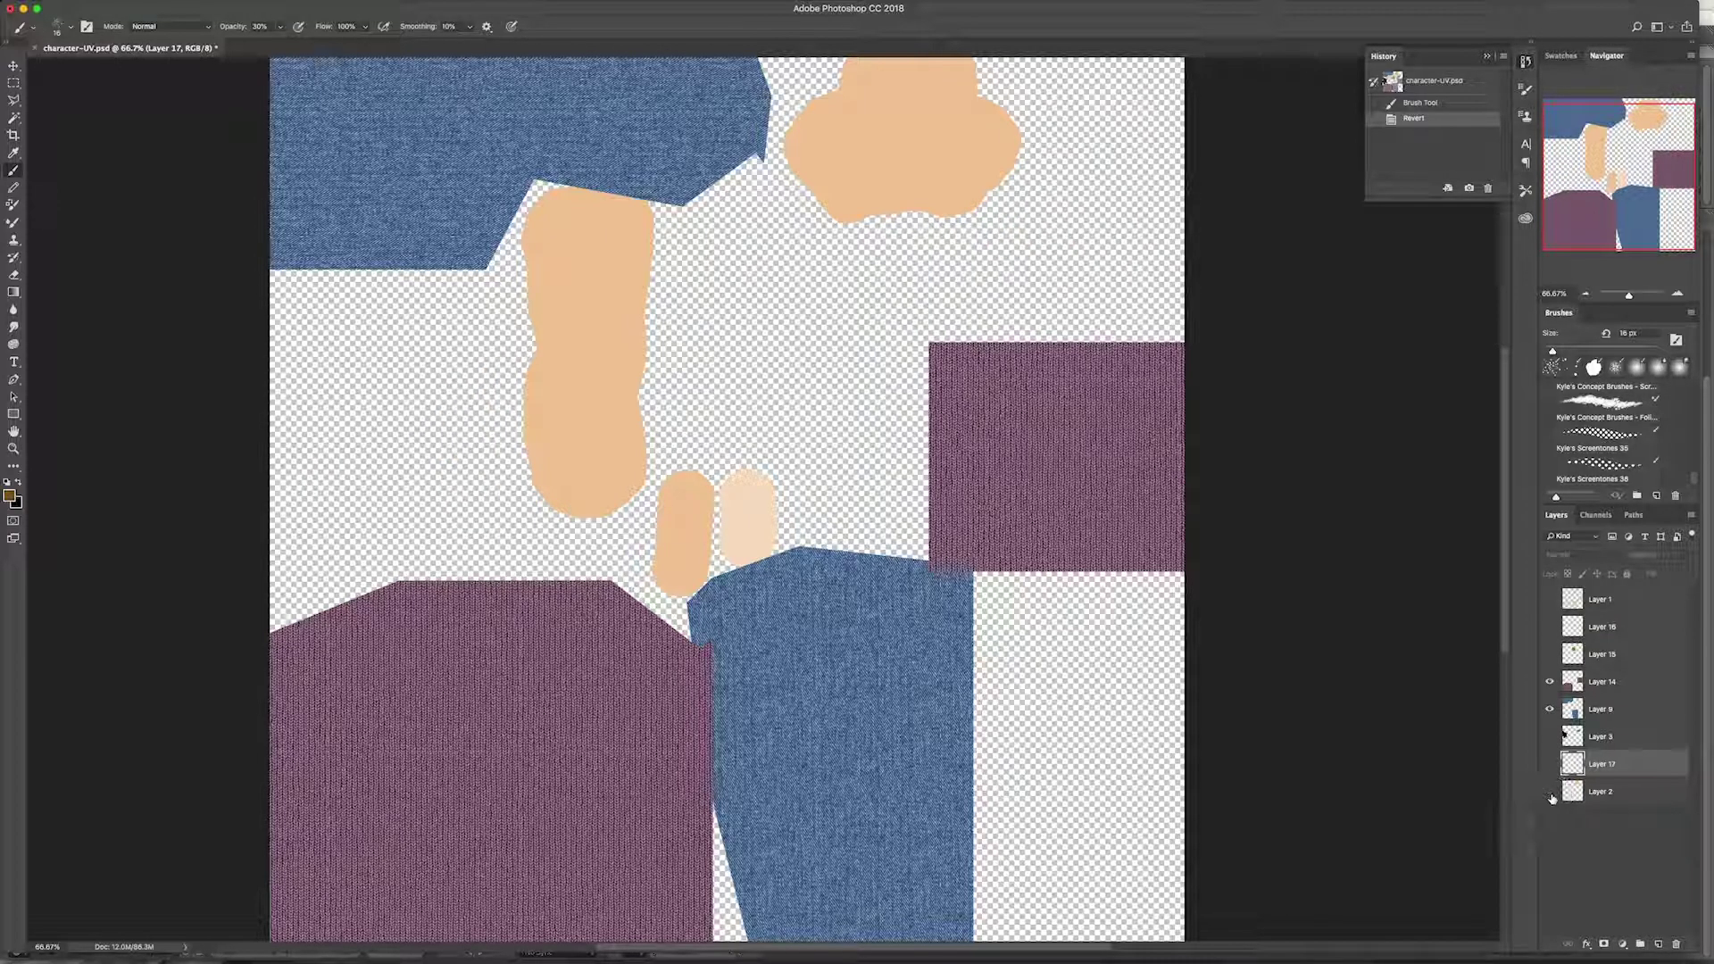
{"action": "left_click", "coordinate": [1550, 792]}
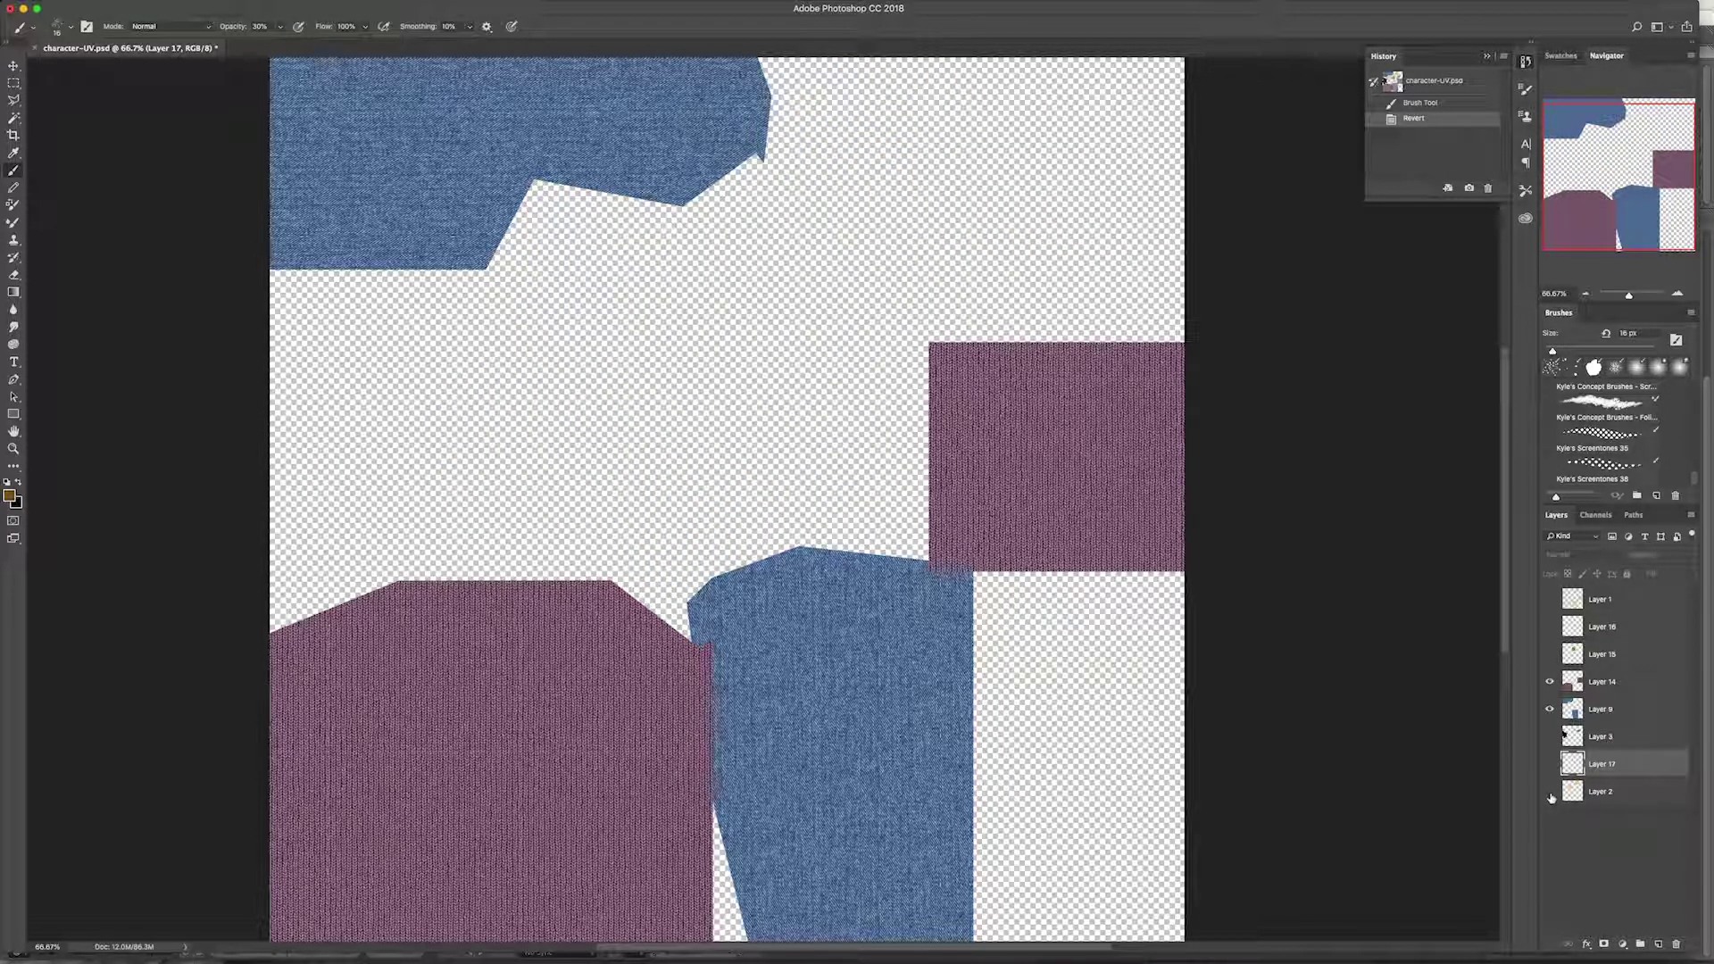
- Save the document as a separate Photoshop file named character-UV-bump.psd with maximized compatibility
{"action": "mouse_move", "coordinate": [62, 2]}
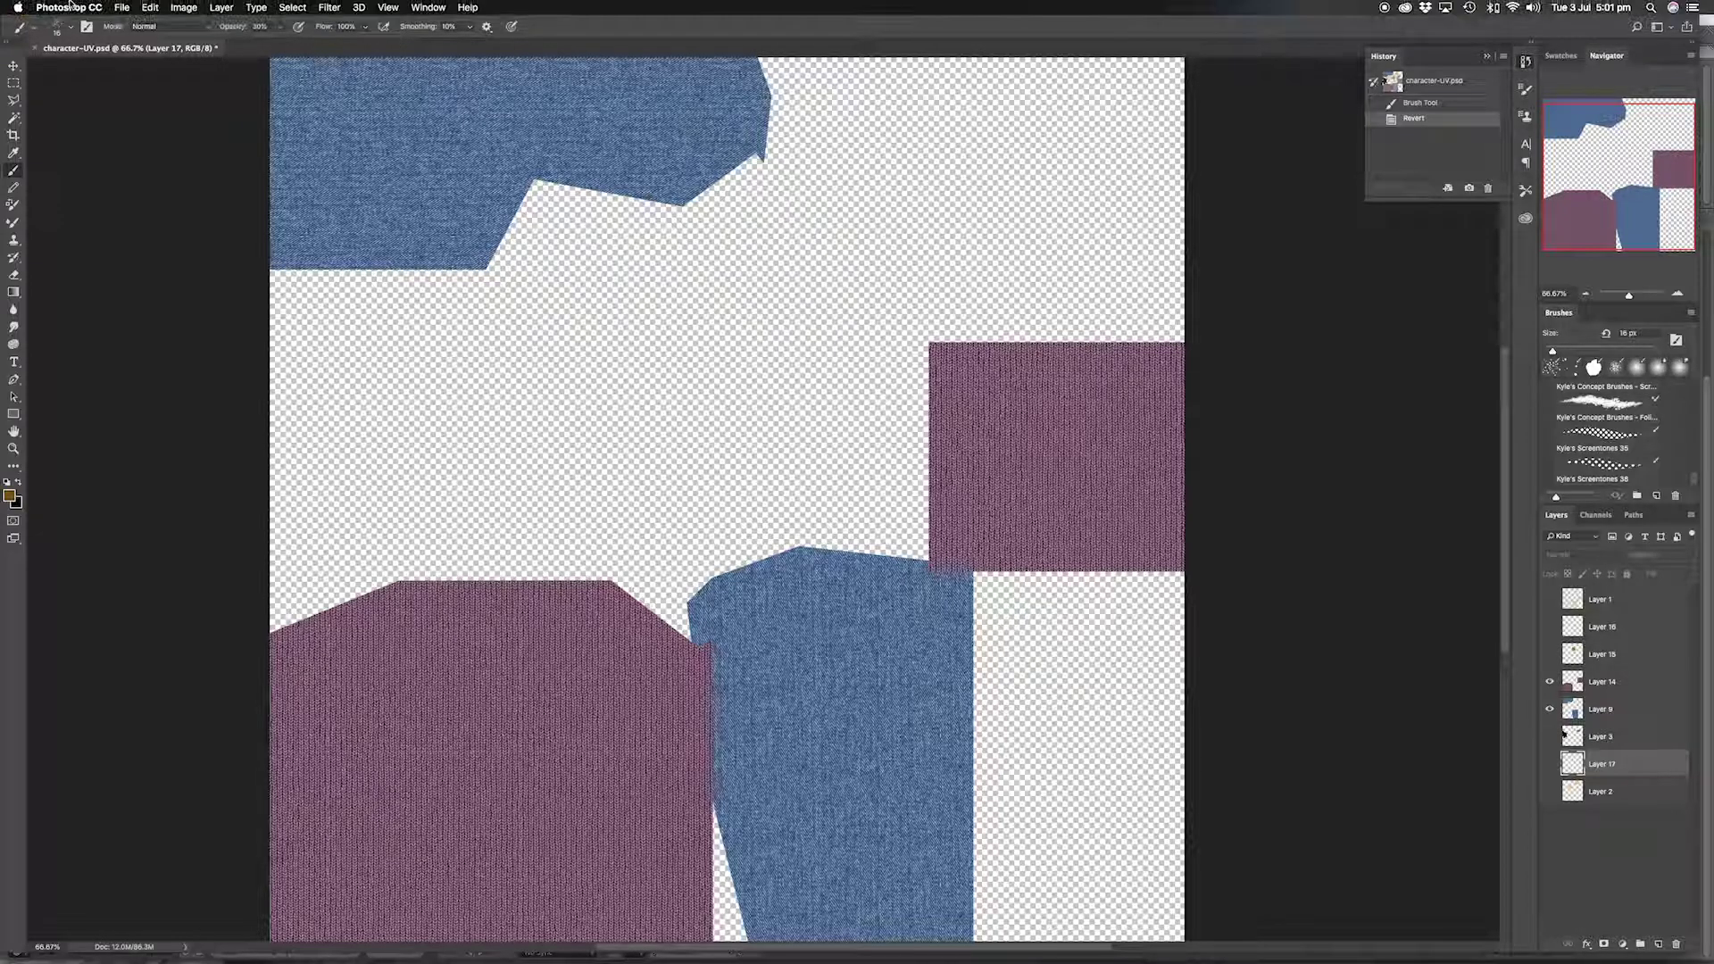
{"action": "left_click", "coordinate": [122, 7]}
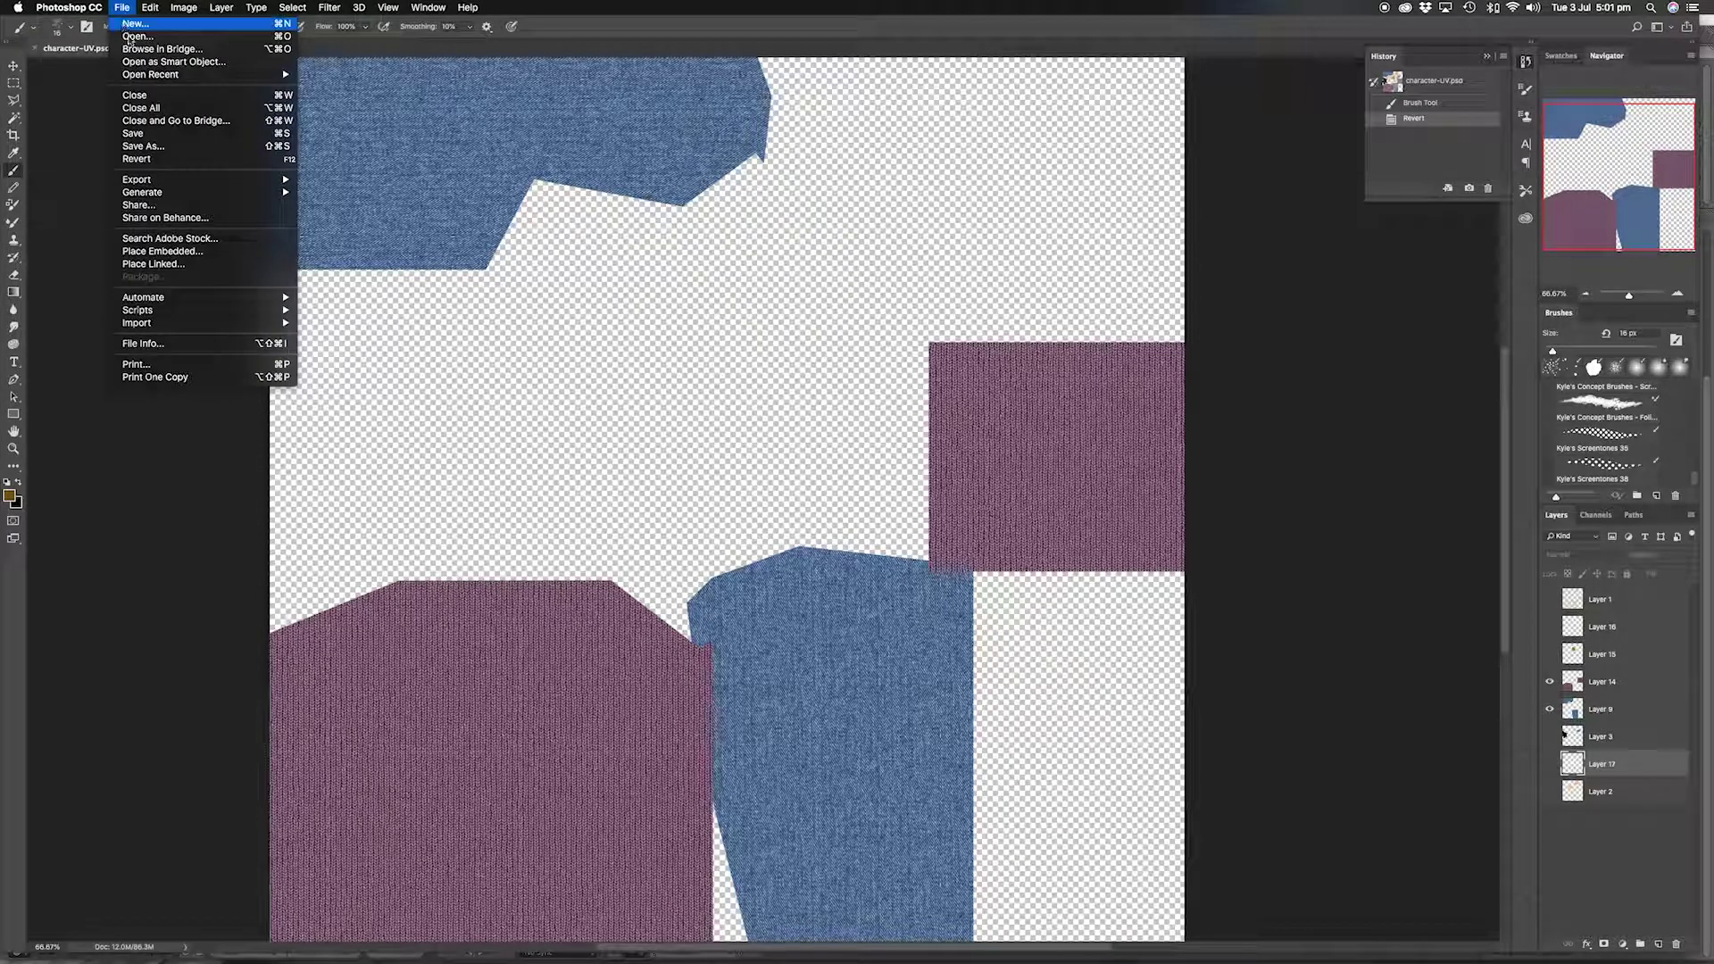
{"action": "left_click", "coordinate": [167, 147]}
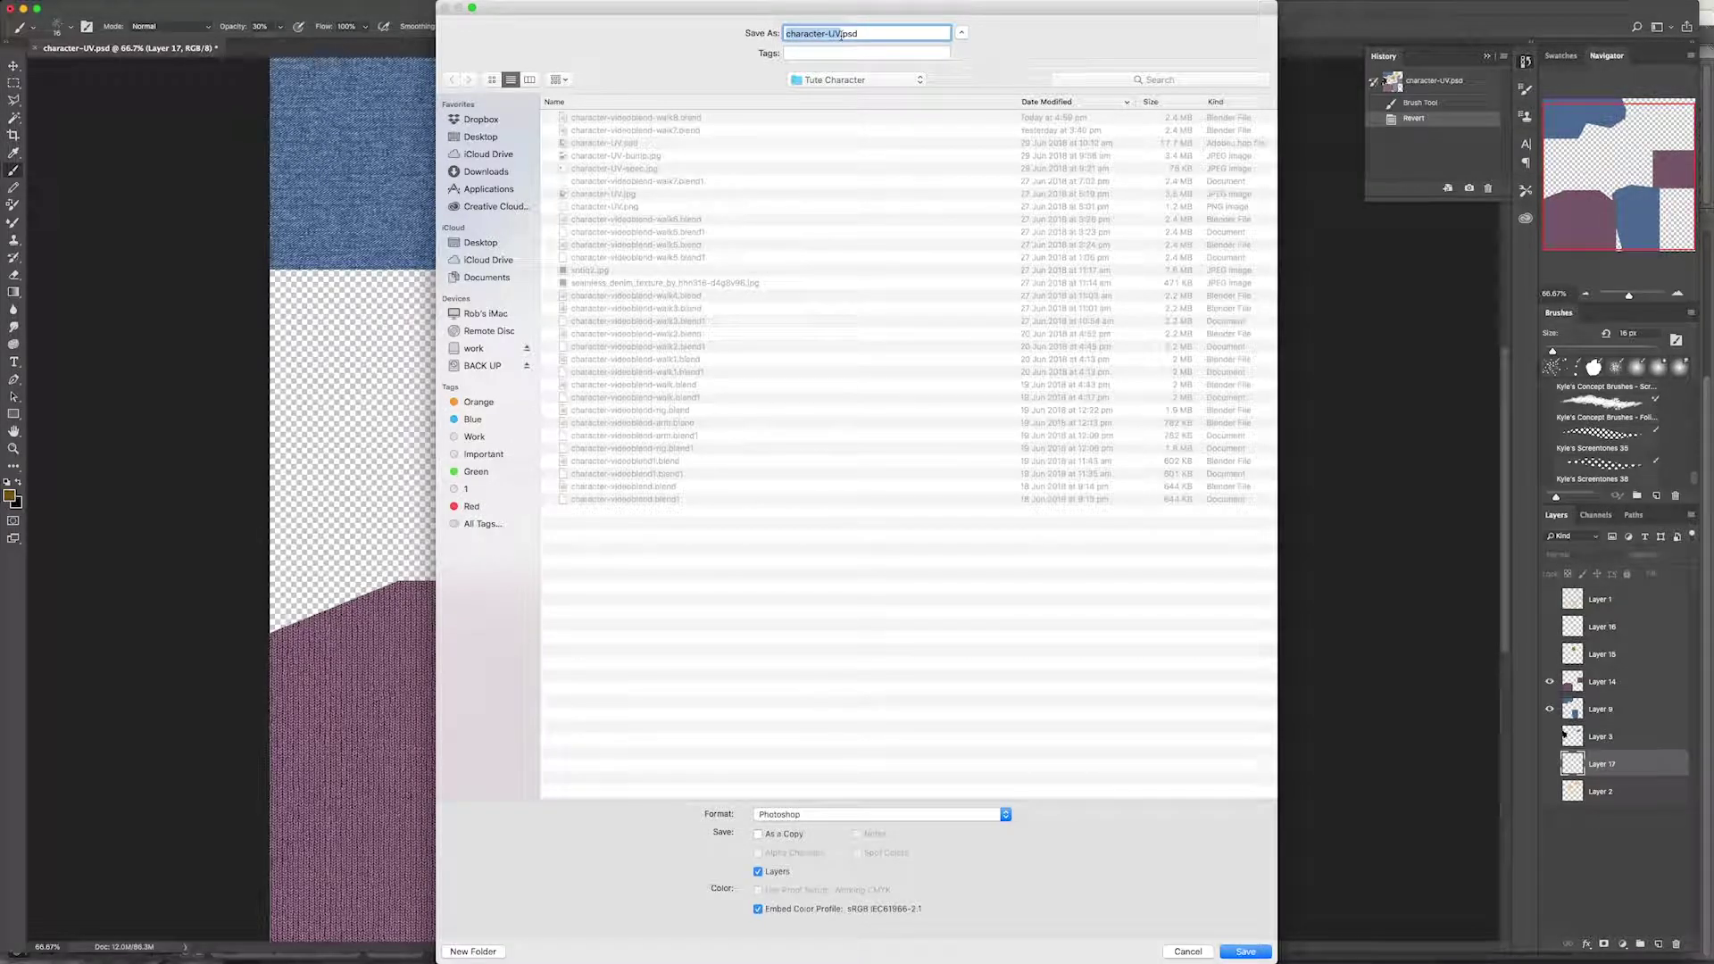
{"action": "left_click", "coordinate": [840, 34]}
{"action": "left_click", "coordinate": [1245, 953]}
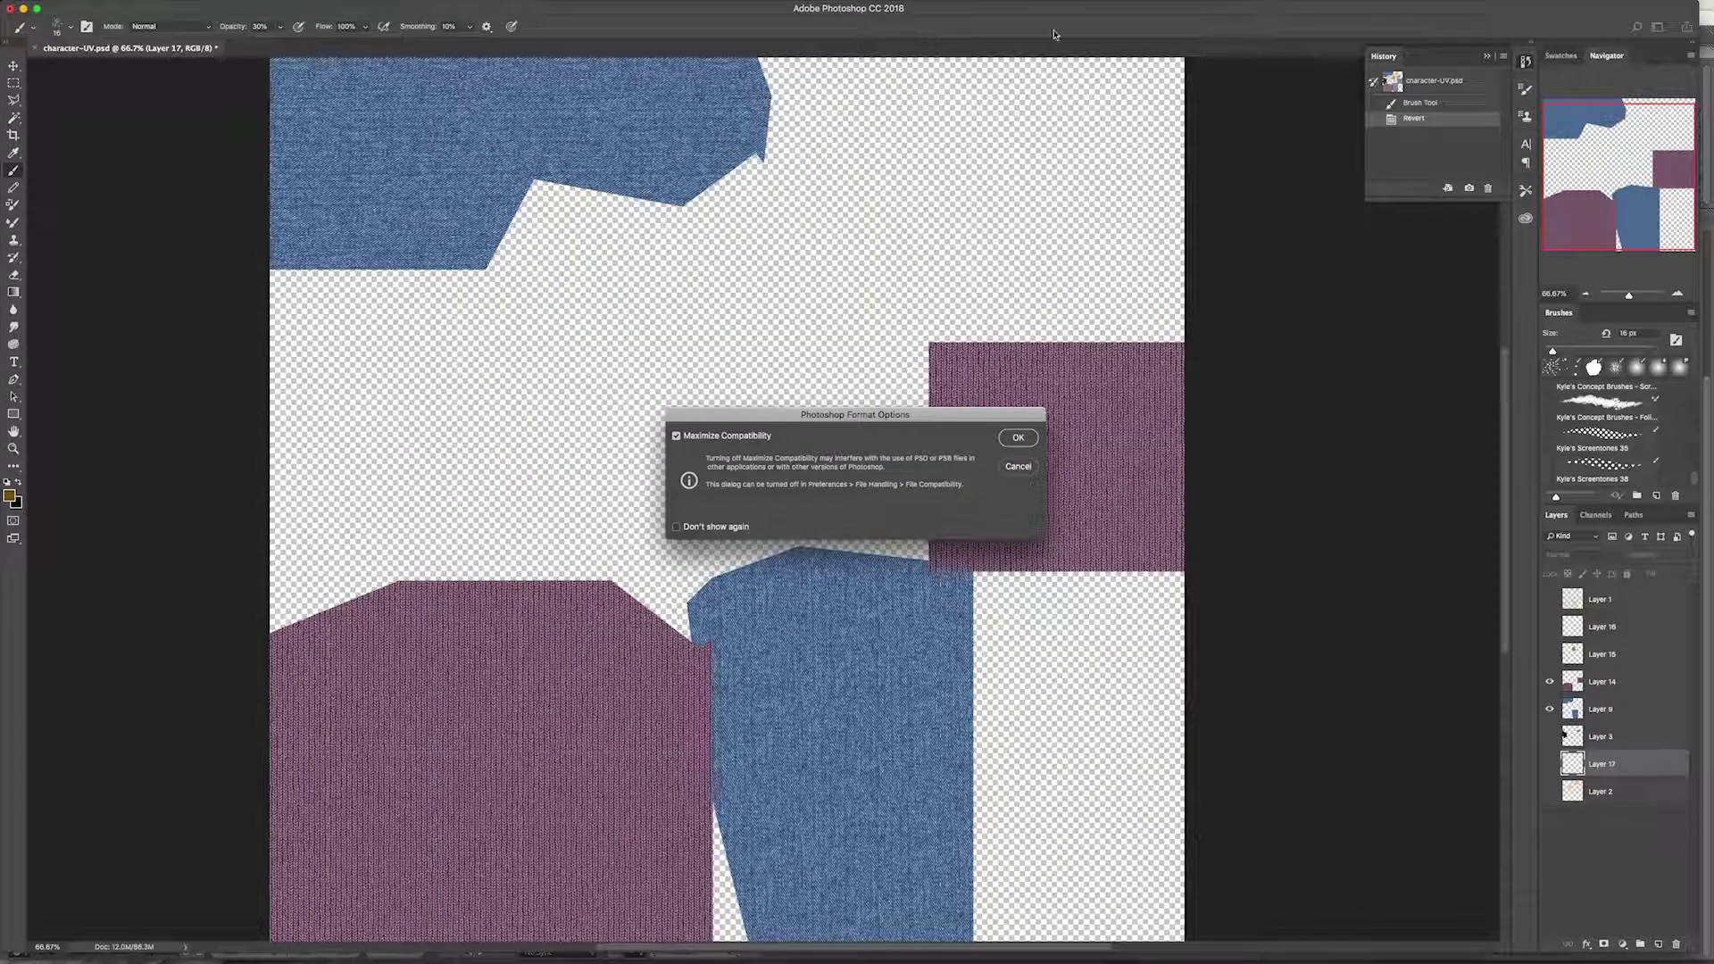
{"action": "left_click", "coordinate": [1018, 440]}
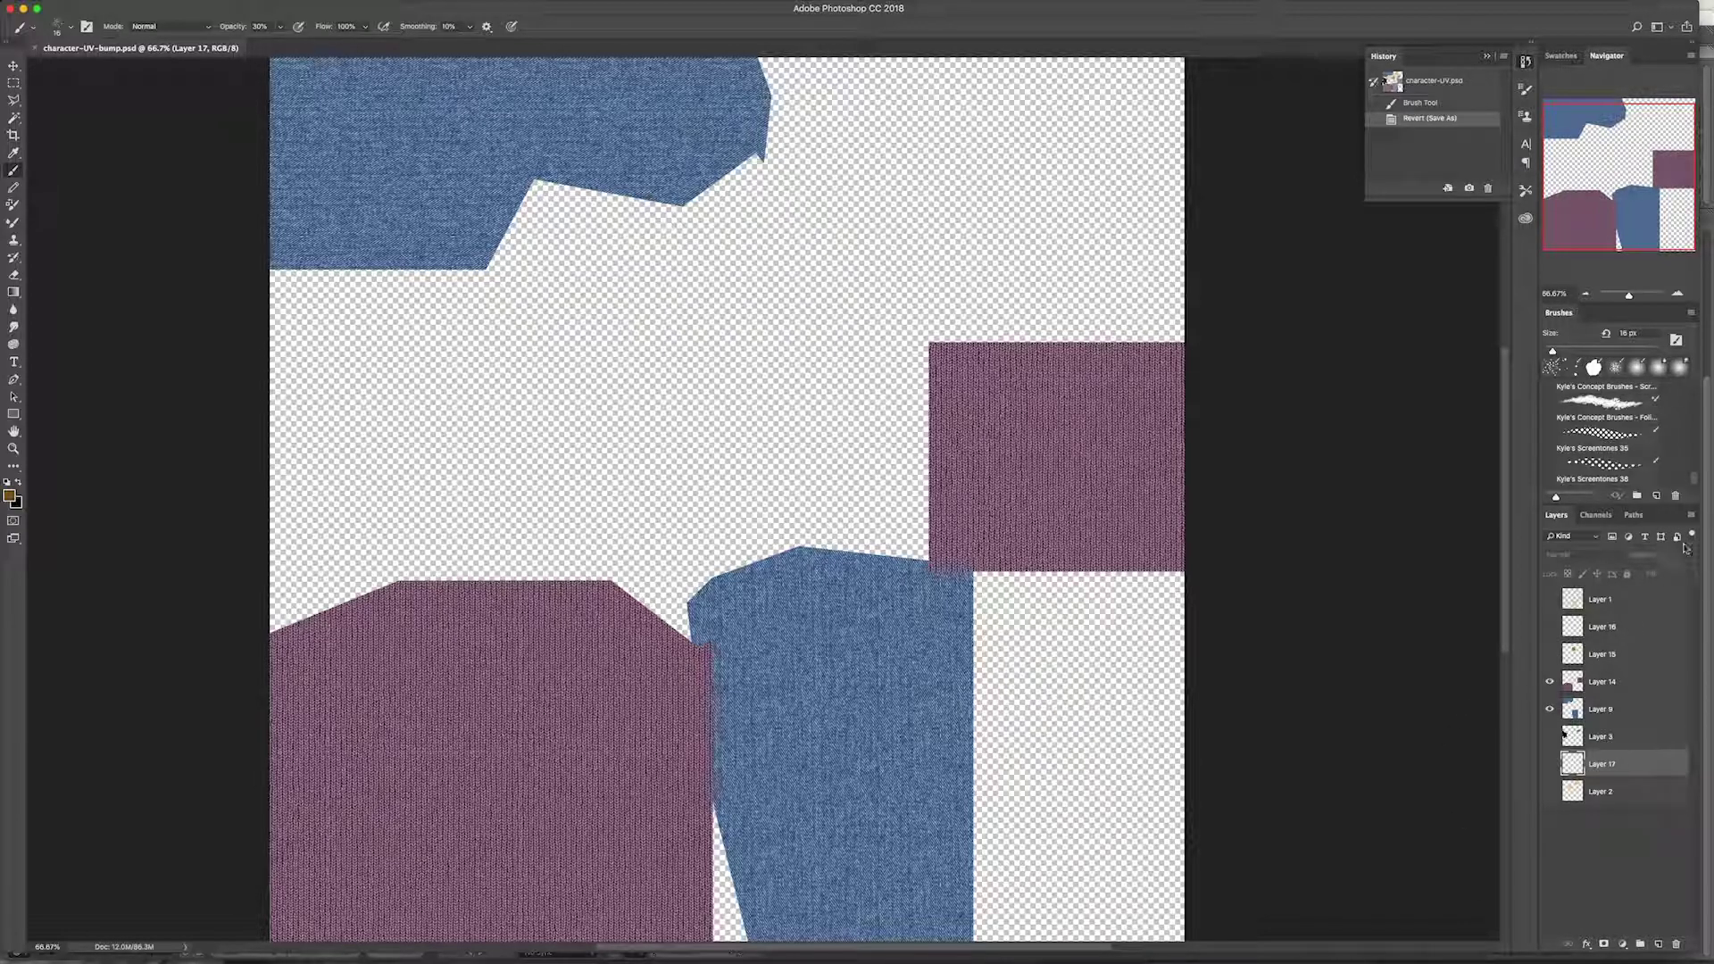
- Merge the visible knit and denim layers into one layer, with Layer 14 as the active layer
{"action": "left_click", "coordinate": [1692, 517]}
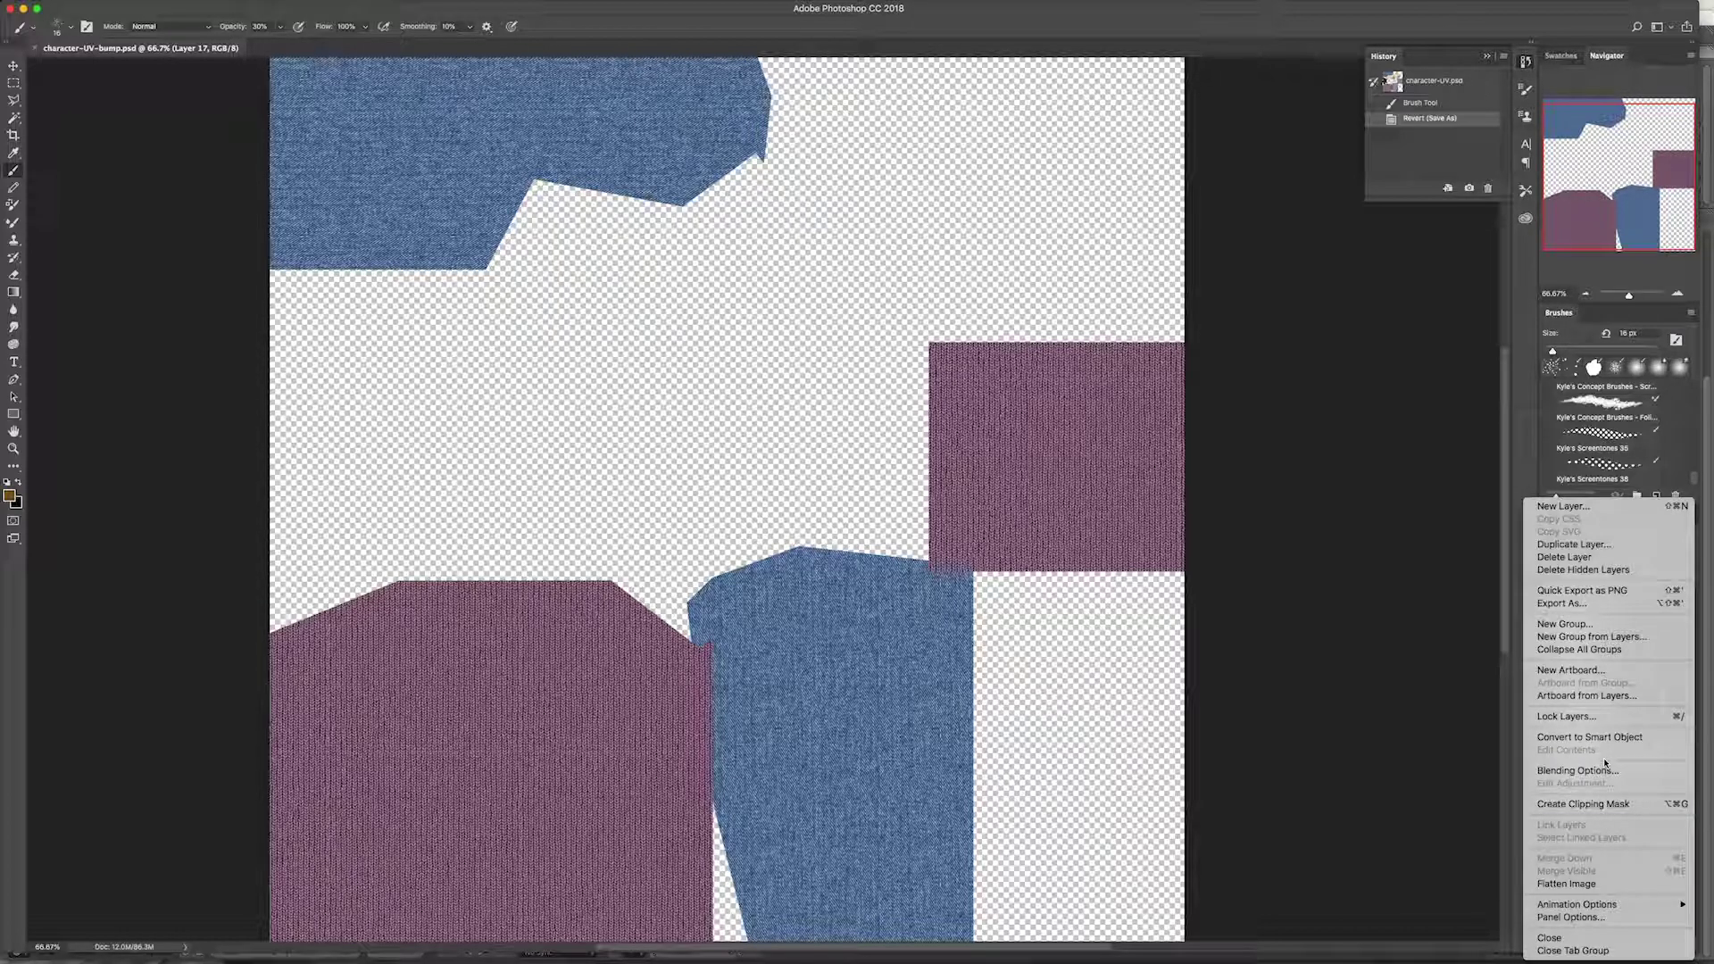
{"action": "left_click", "coordinate": [1438, 727]}
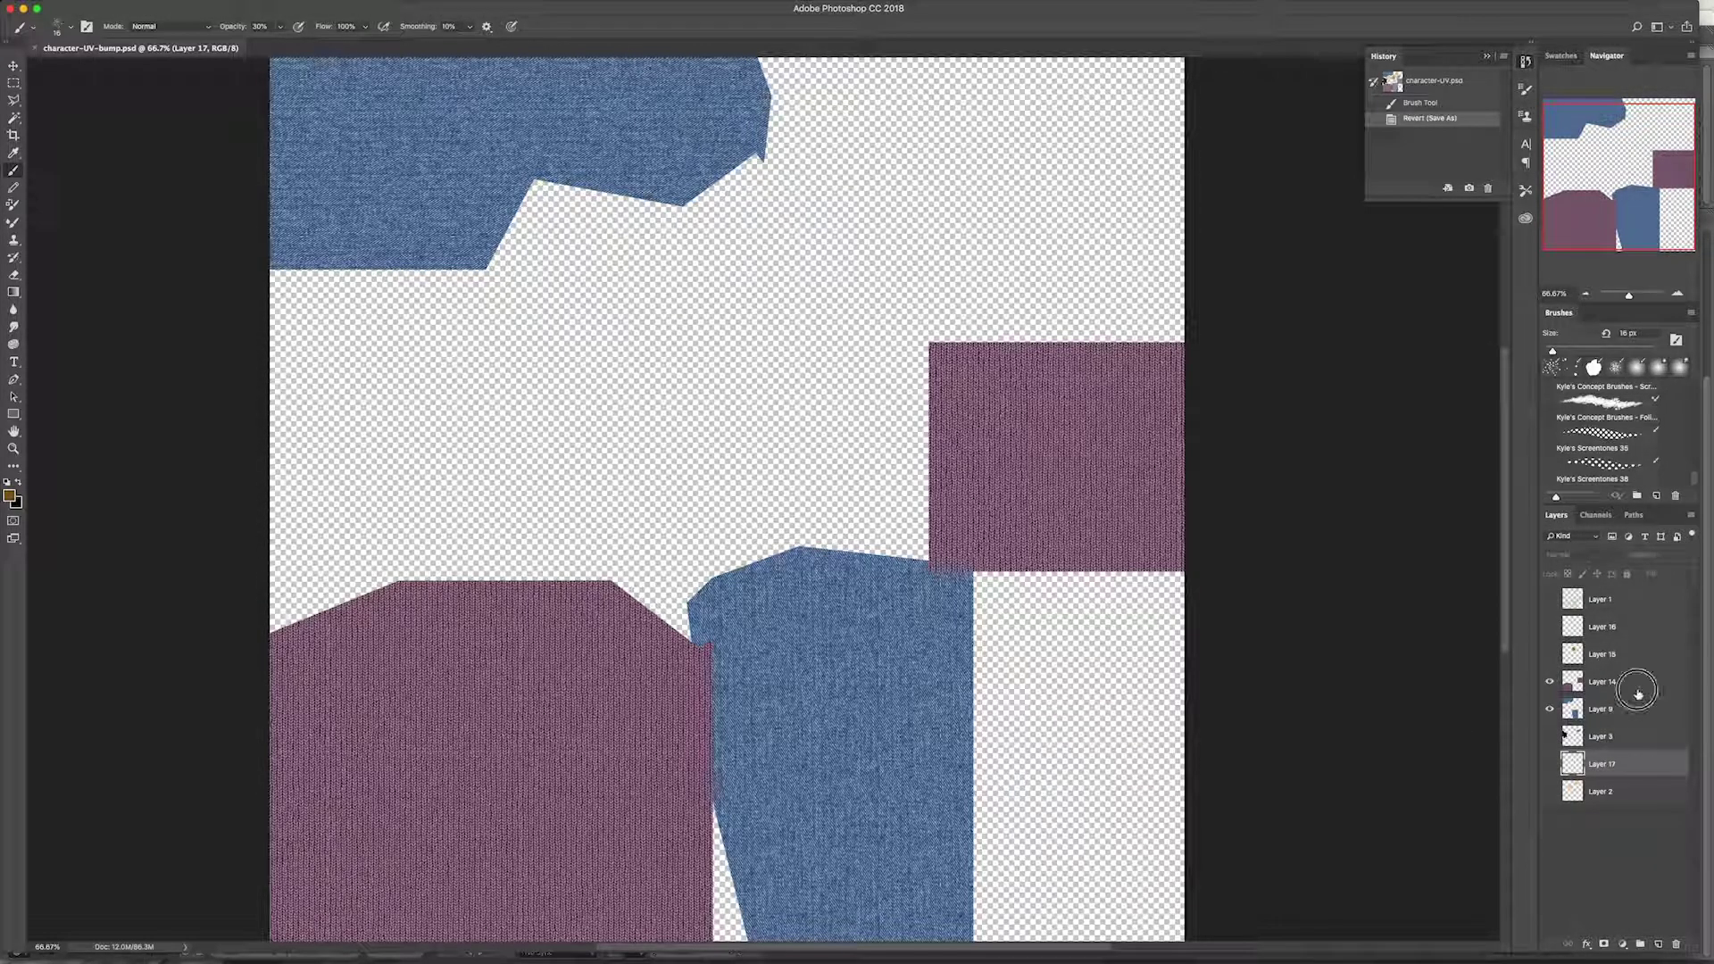
{"action": "left_click", "coordinate": [1602, 680]}
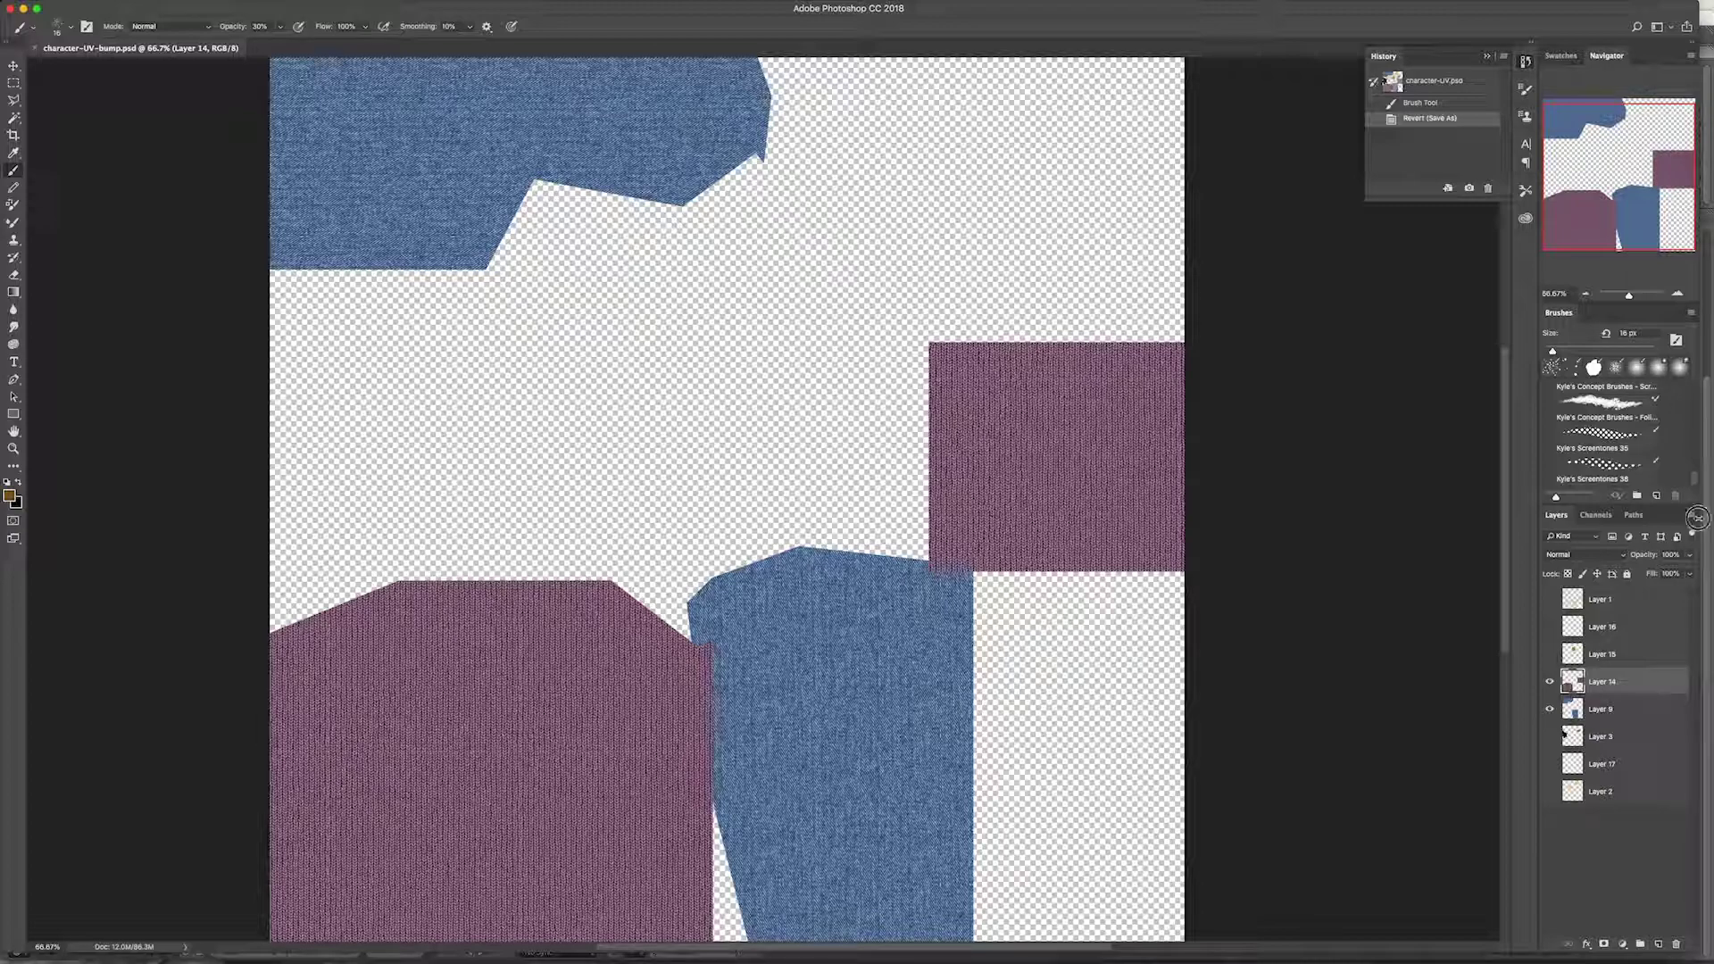
{"action": "left_click", "coordinate": [1692, 517]}
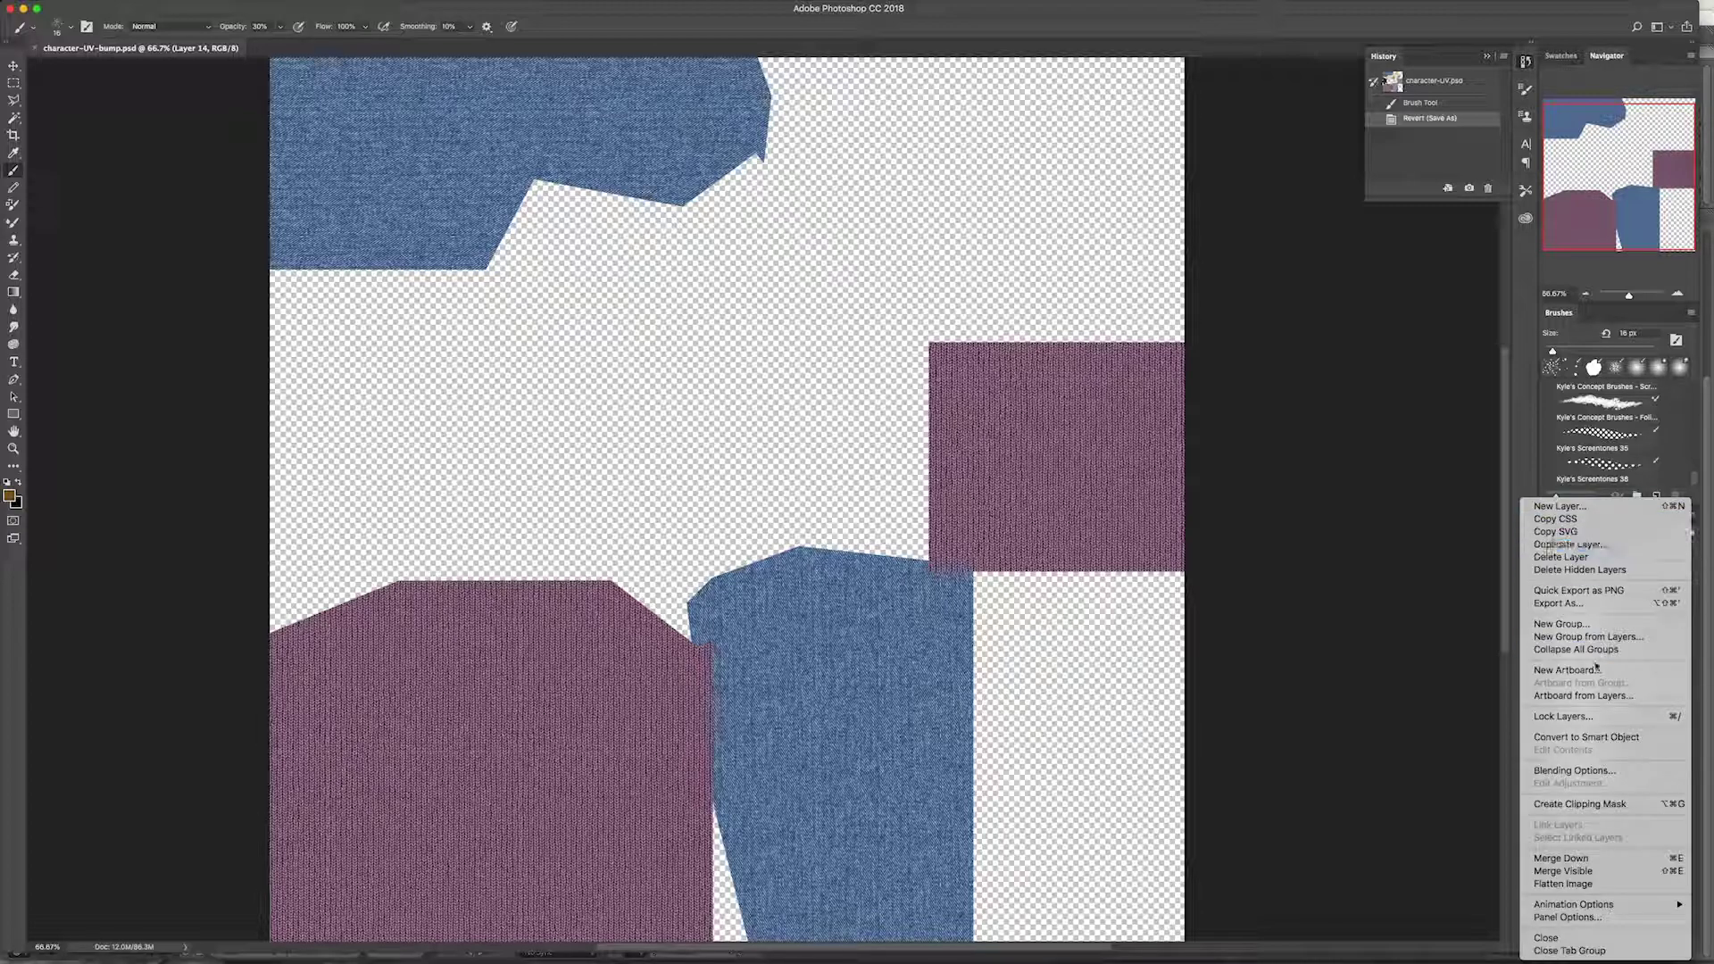
{"action": "left_click", "coordinate": [1584, 871]}
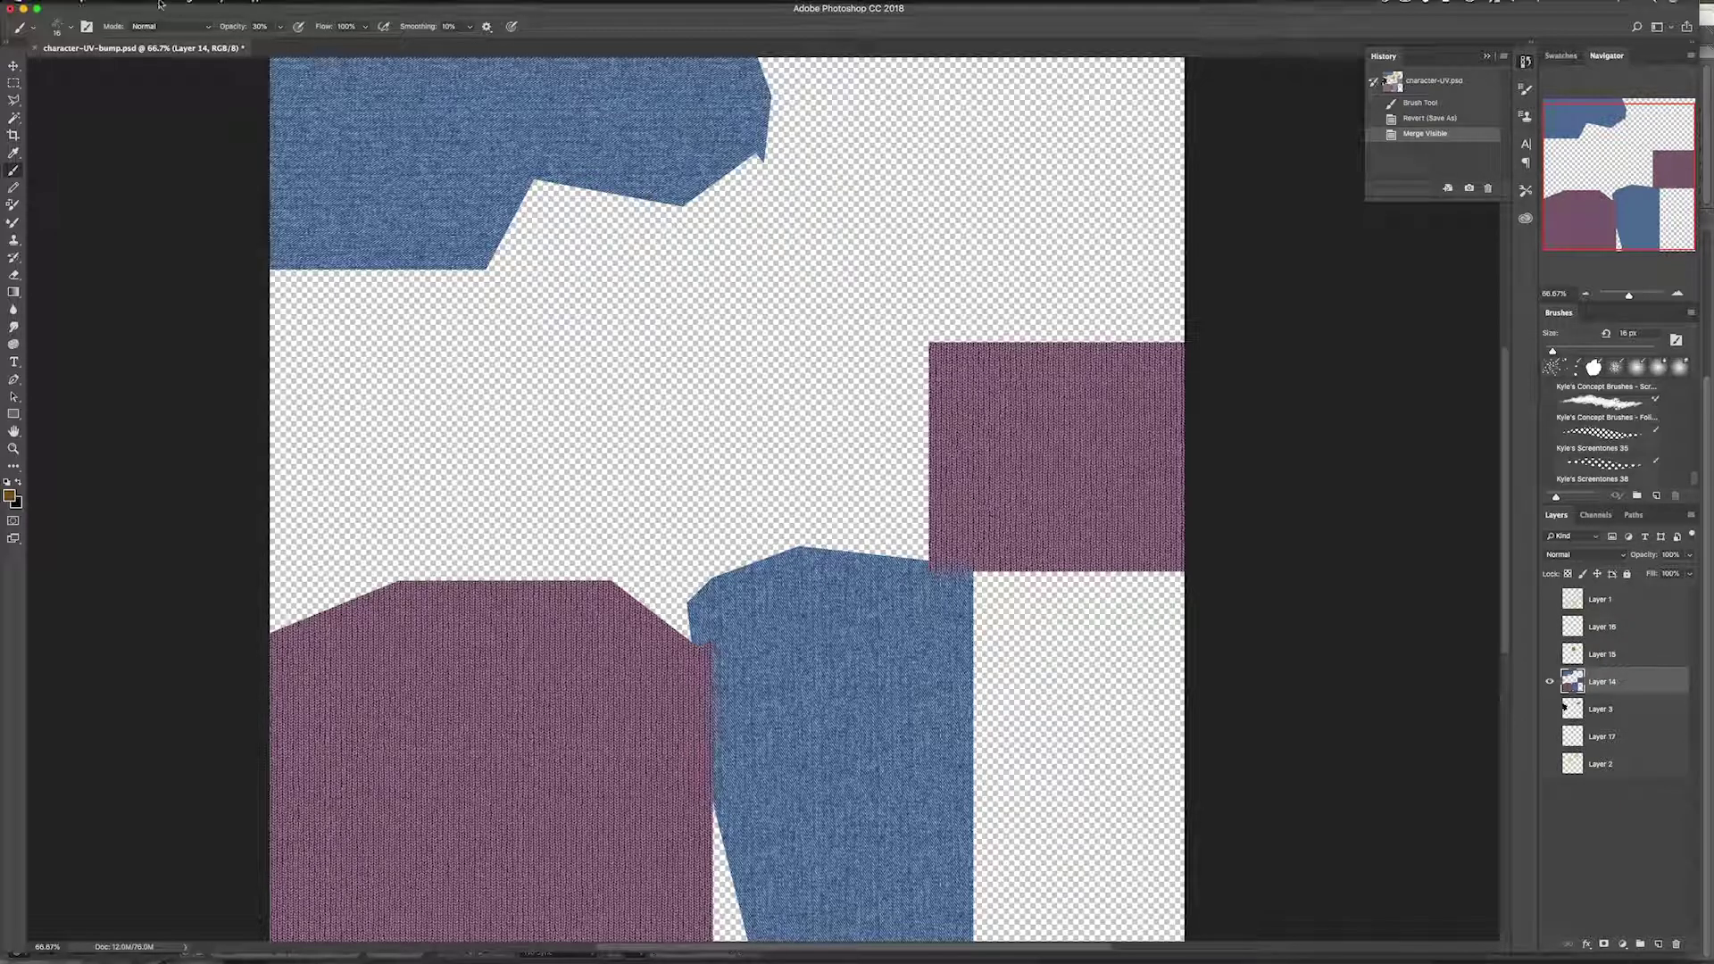
- Convert the merged fabric layer to grayscale with a Black & White adjustment using the Default preset
{"action": "left_click", "coordinate": [187, 7]}
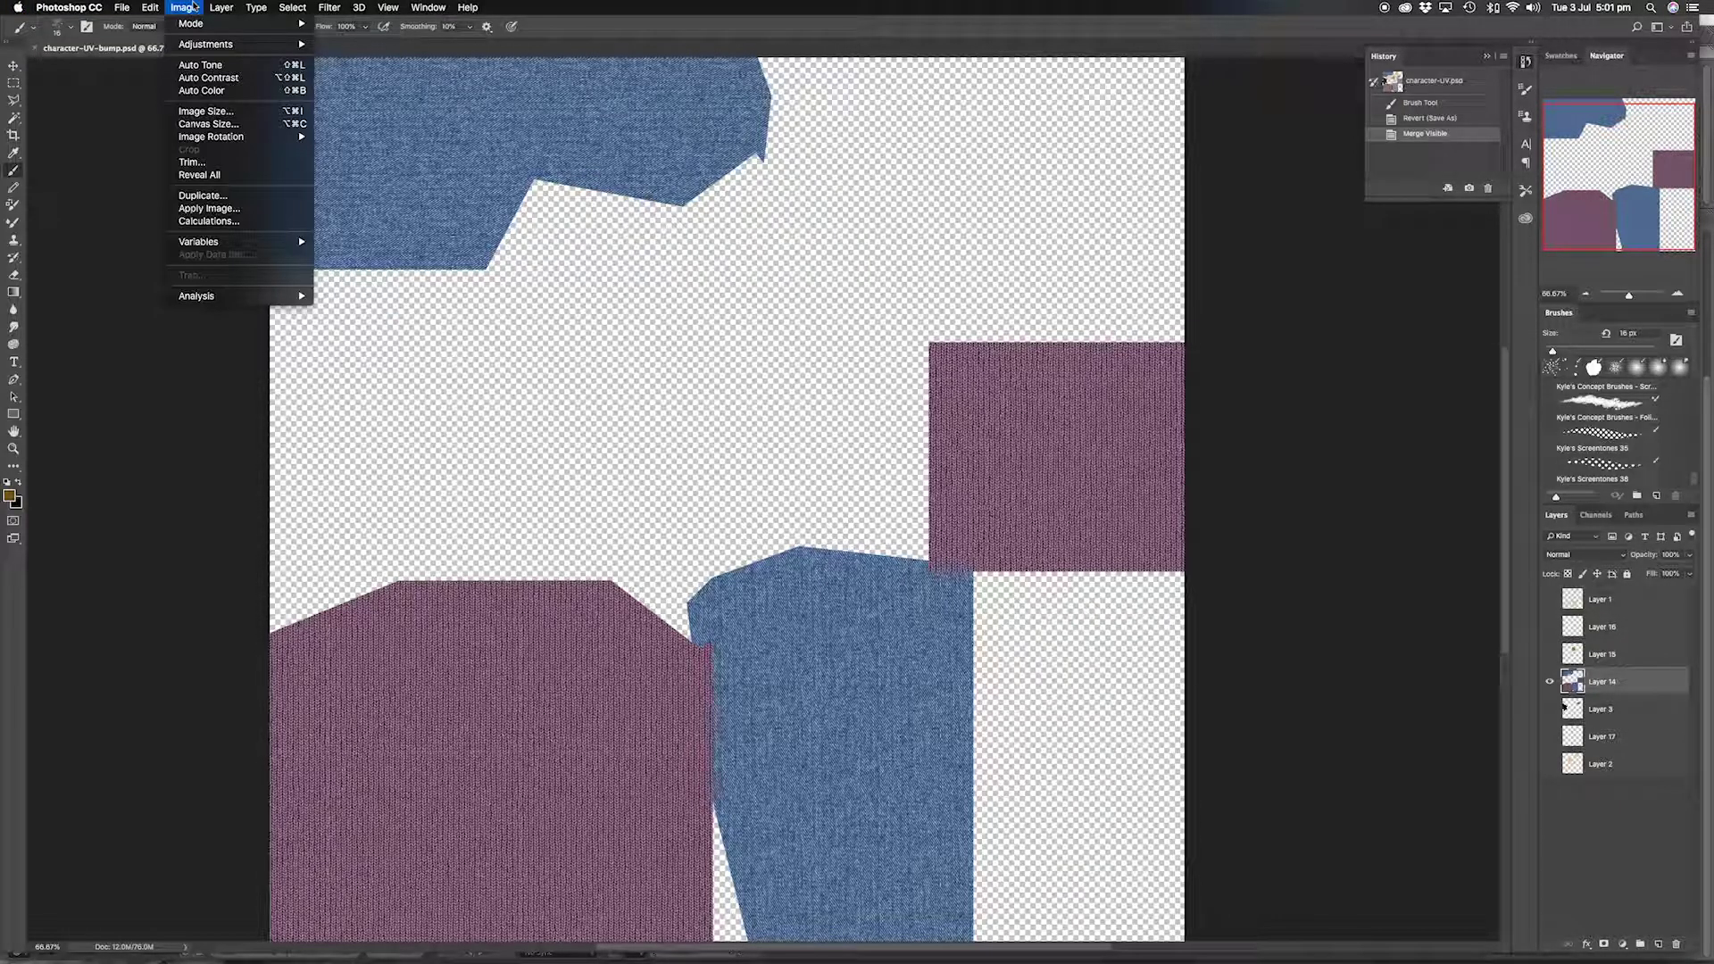
{"action": "mouse_move", "coordinate": [232, 43]}
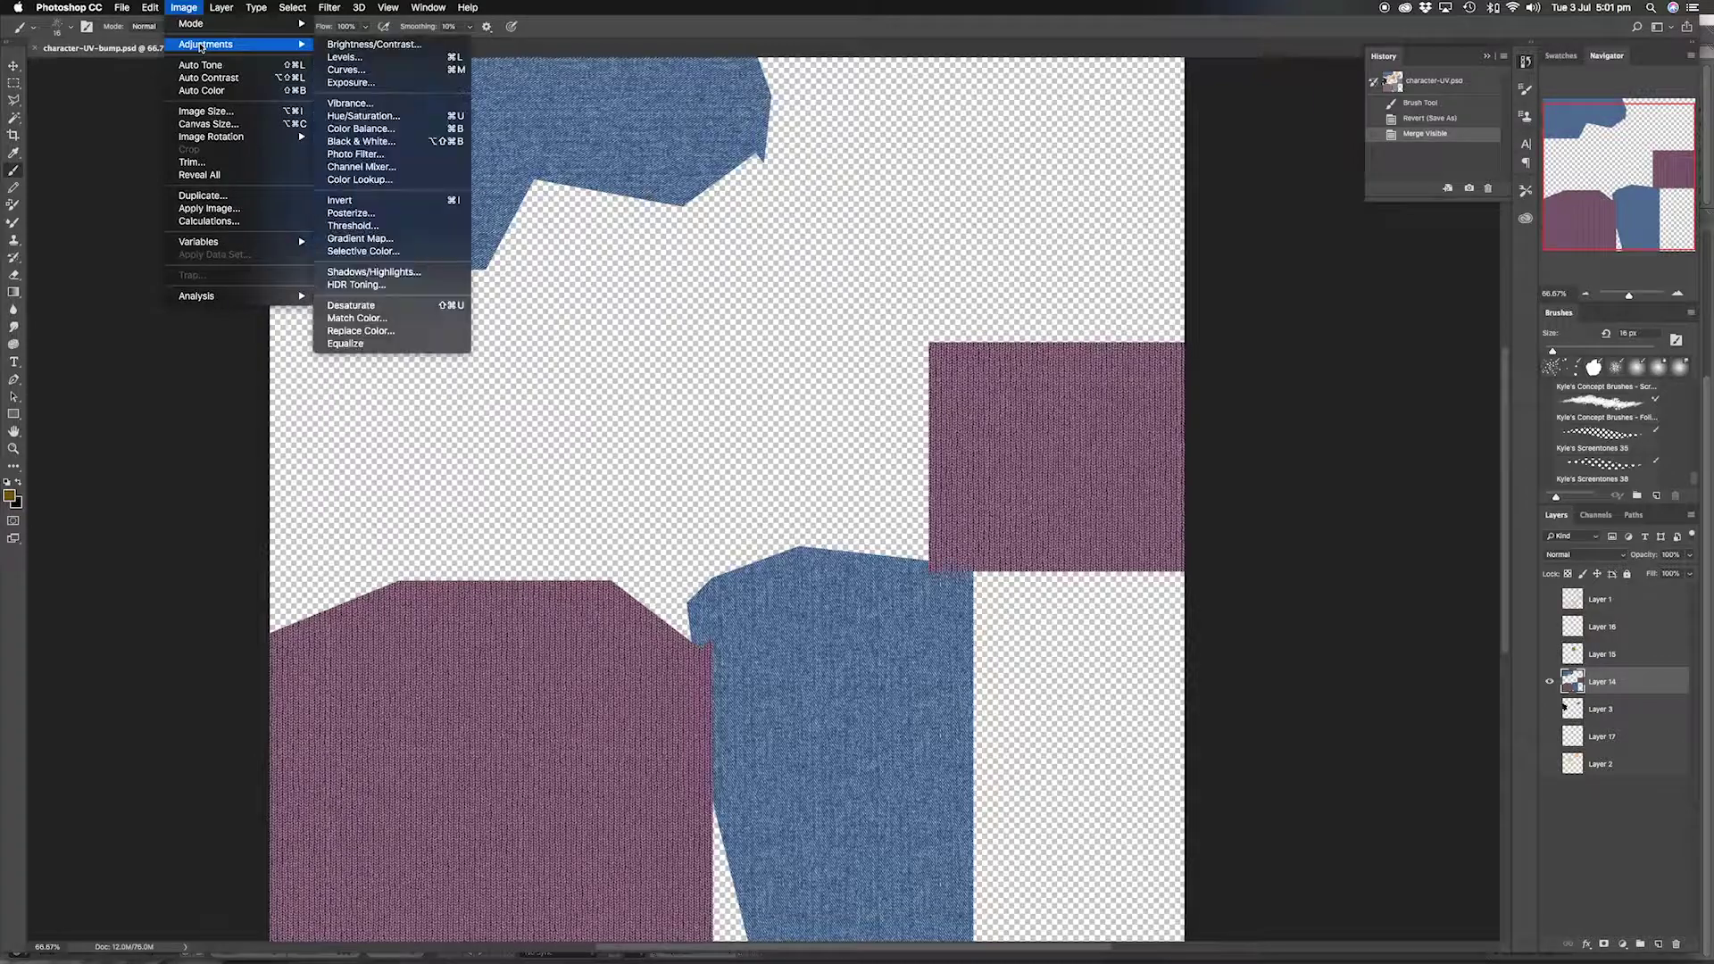
{"action": "left_click", "coordinate": [382, 143]}
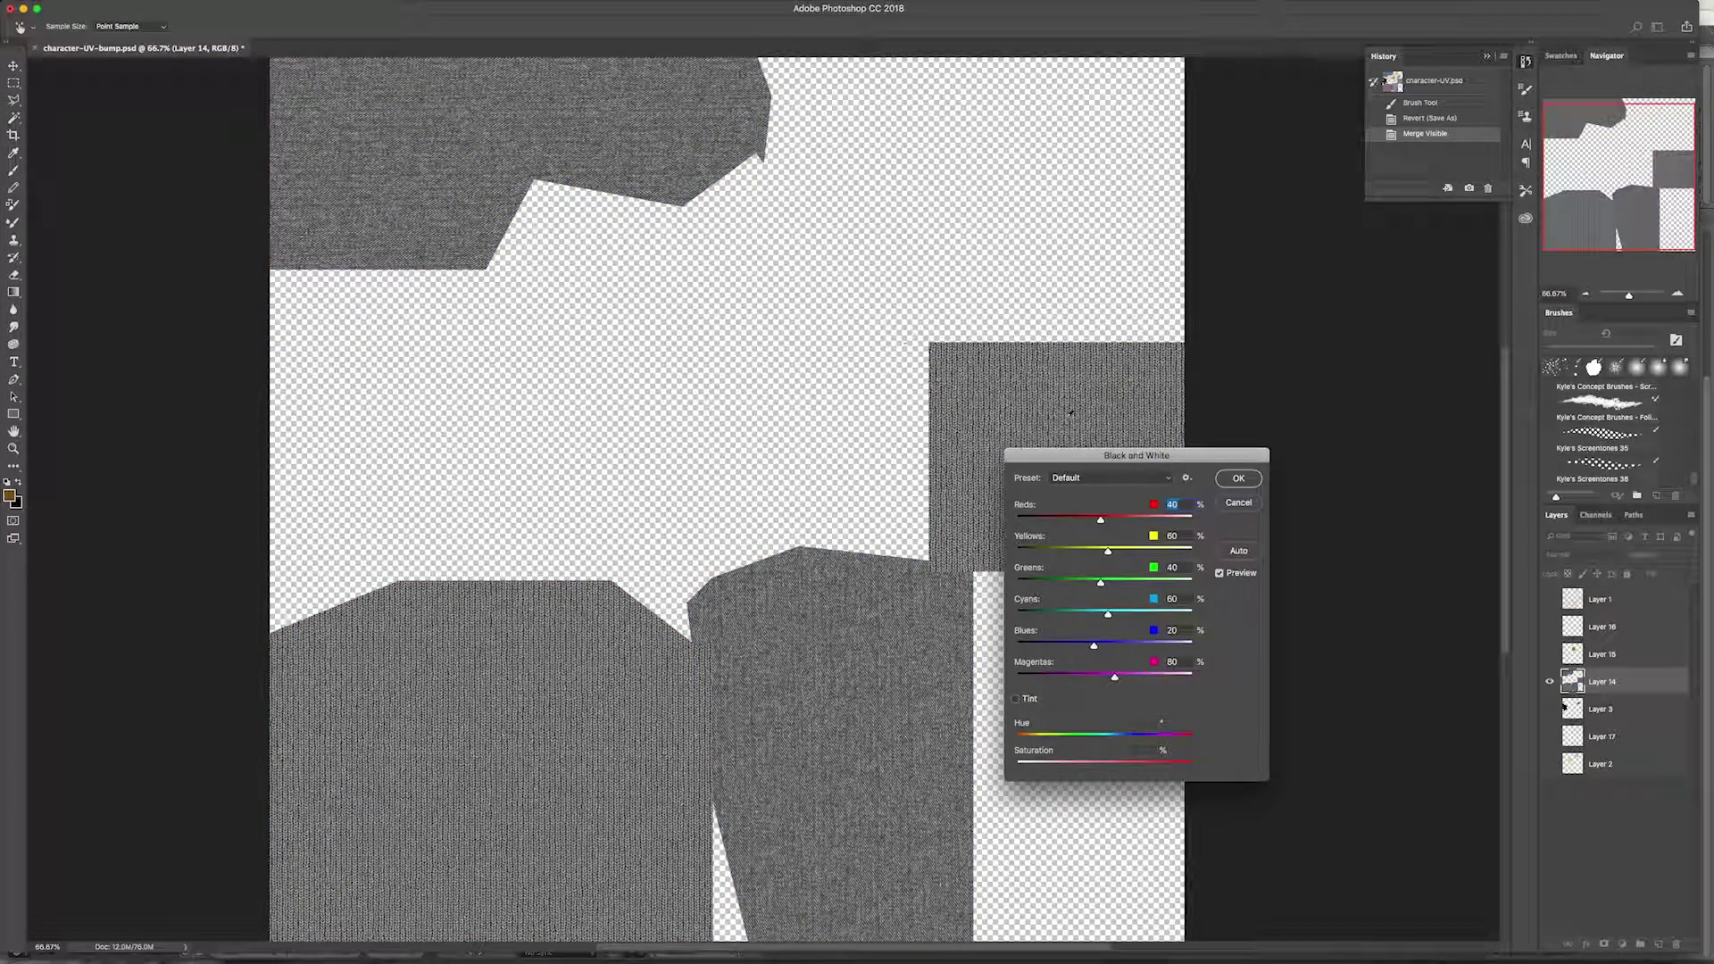
{"action": "left_click", "coordinate": [1255, 482]}
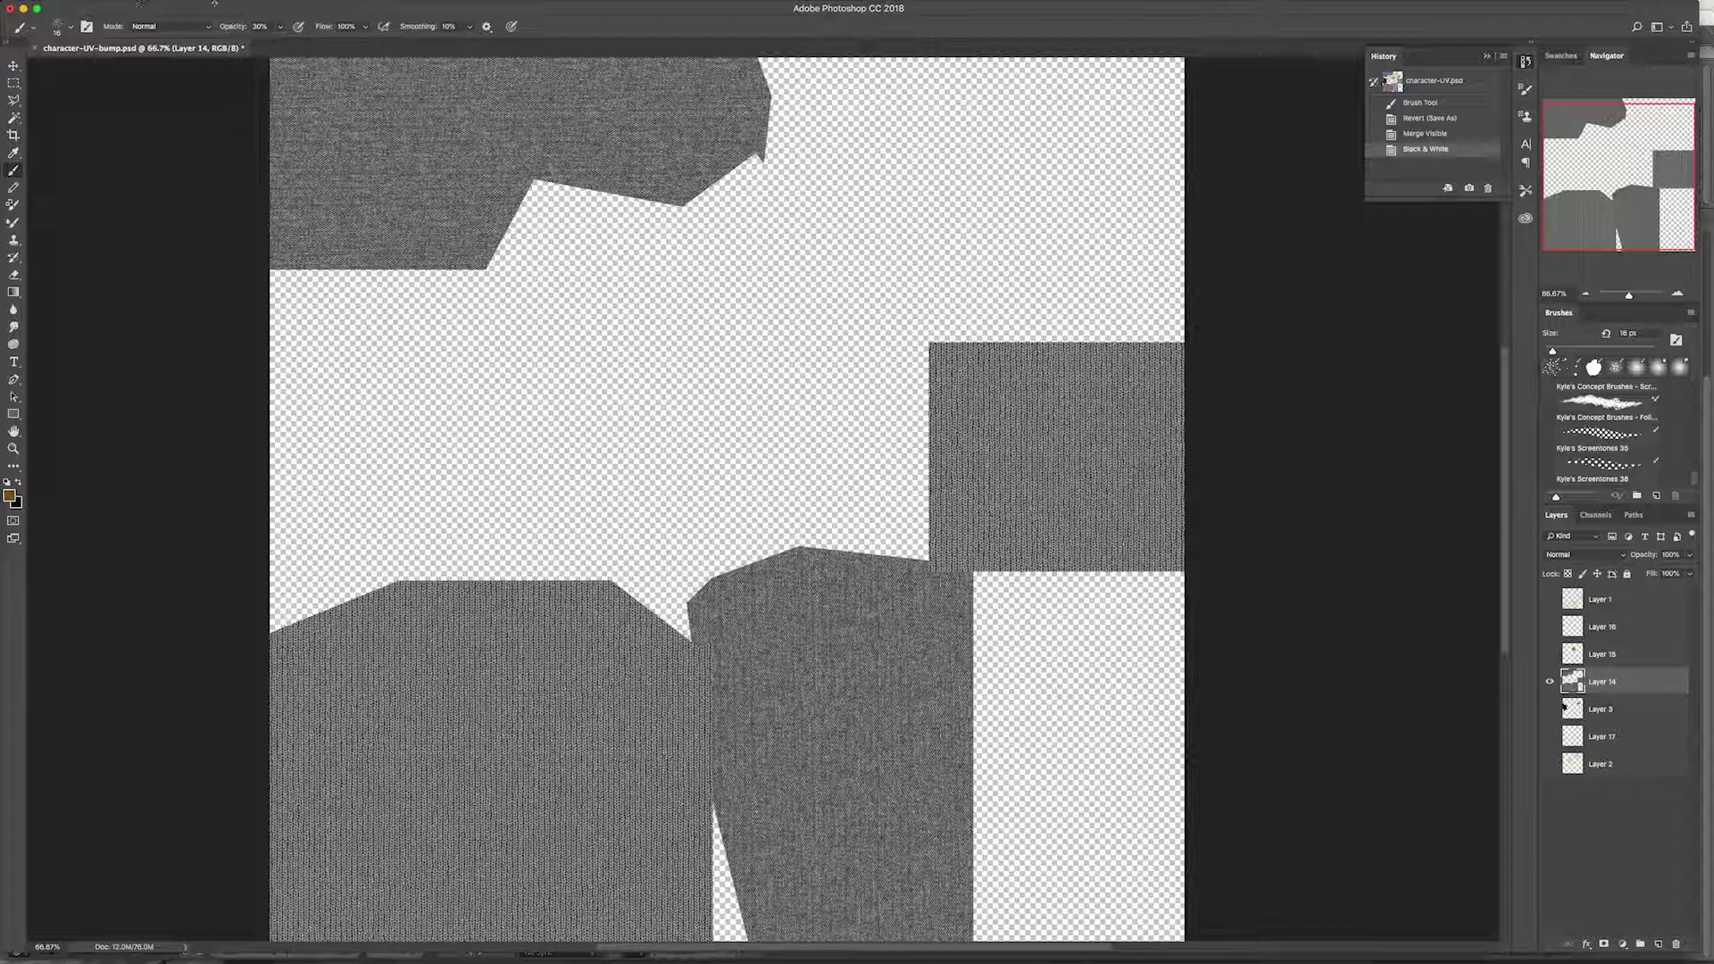
- Soften the grayscale fabric layer with a slight Gaussian Blur
{"action": "left_click", "coordinate": [183, 5]}
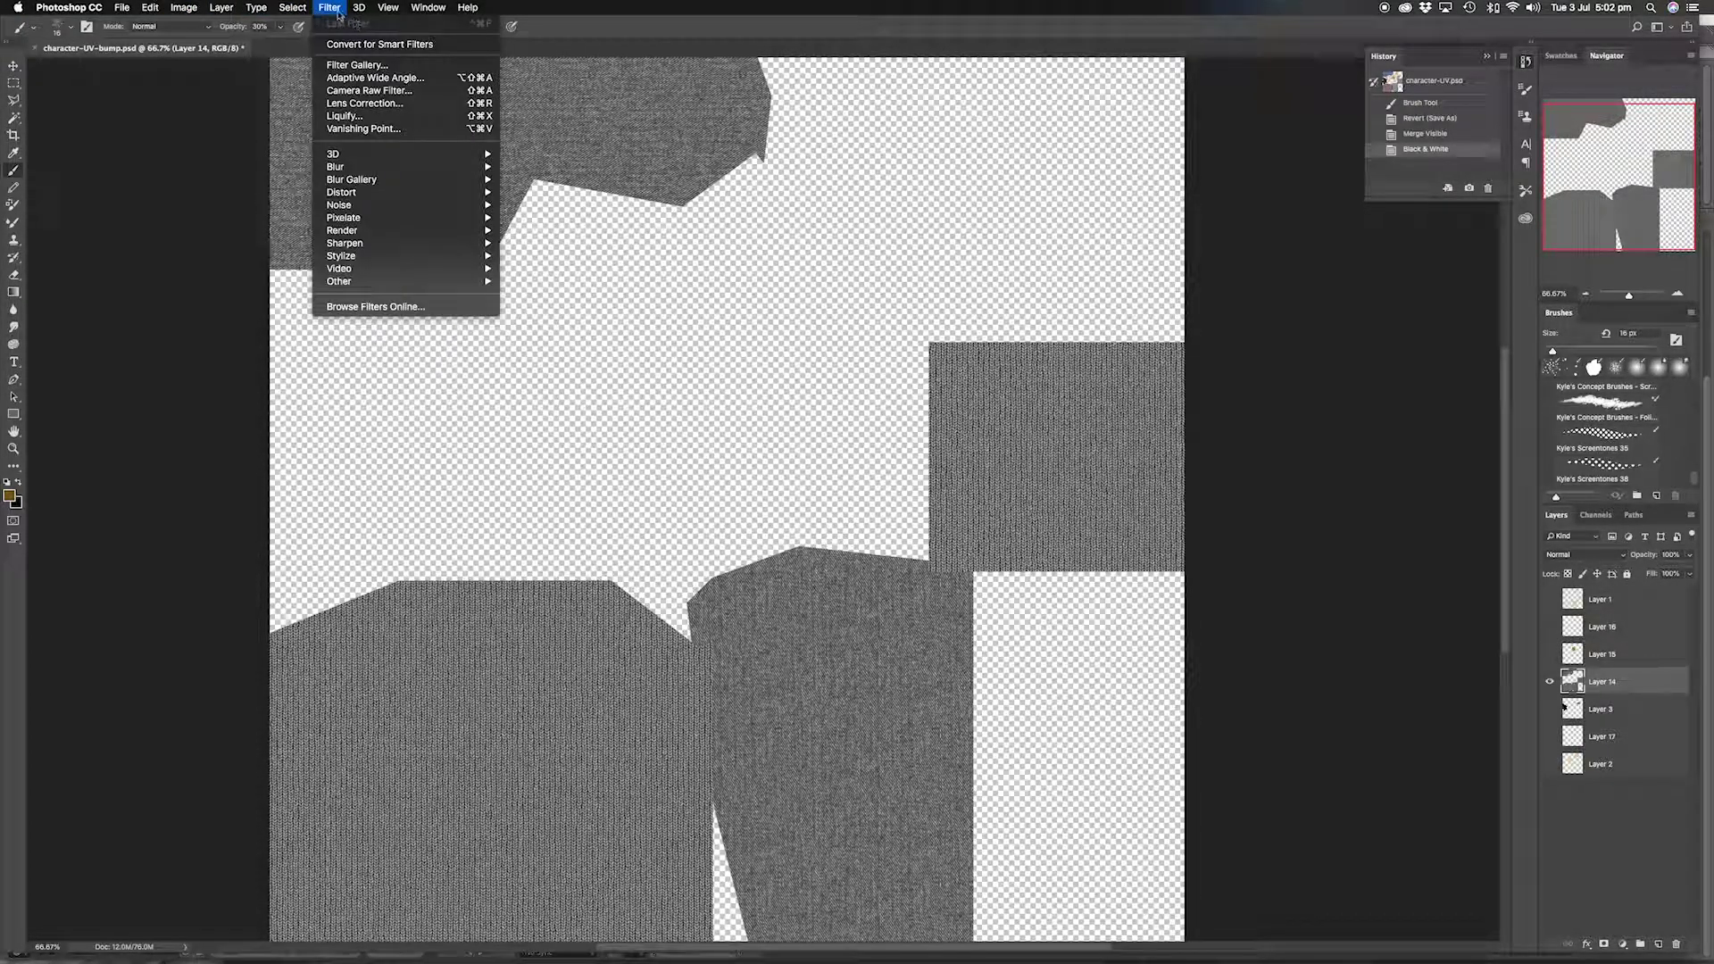
{"action": "mouse_move", "coordinate": [348, 167]}
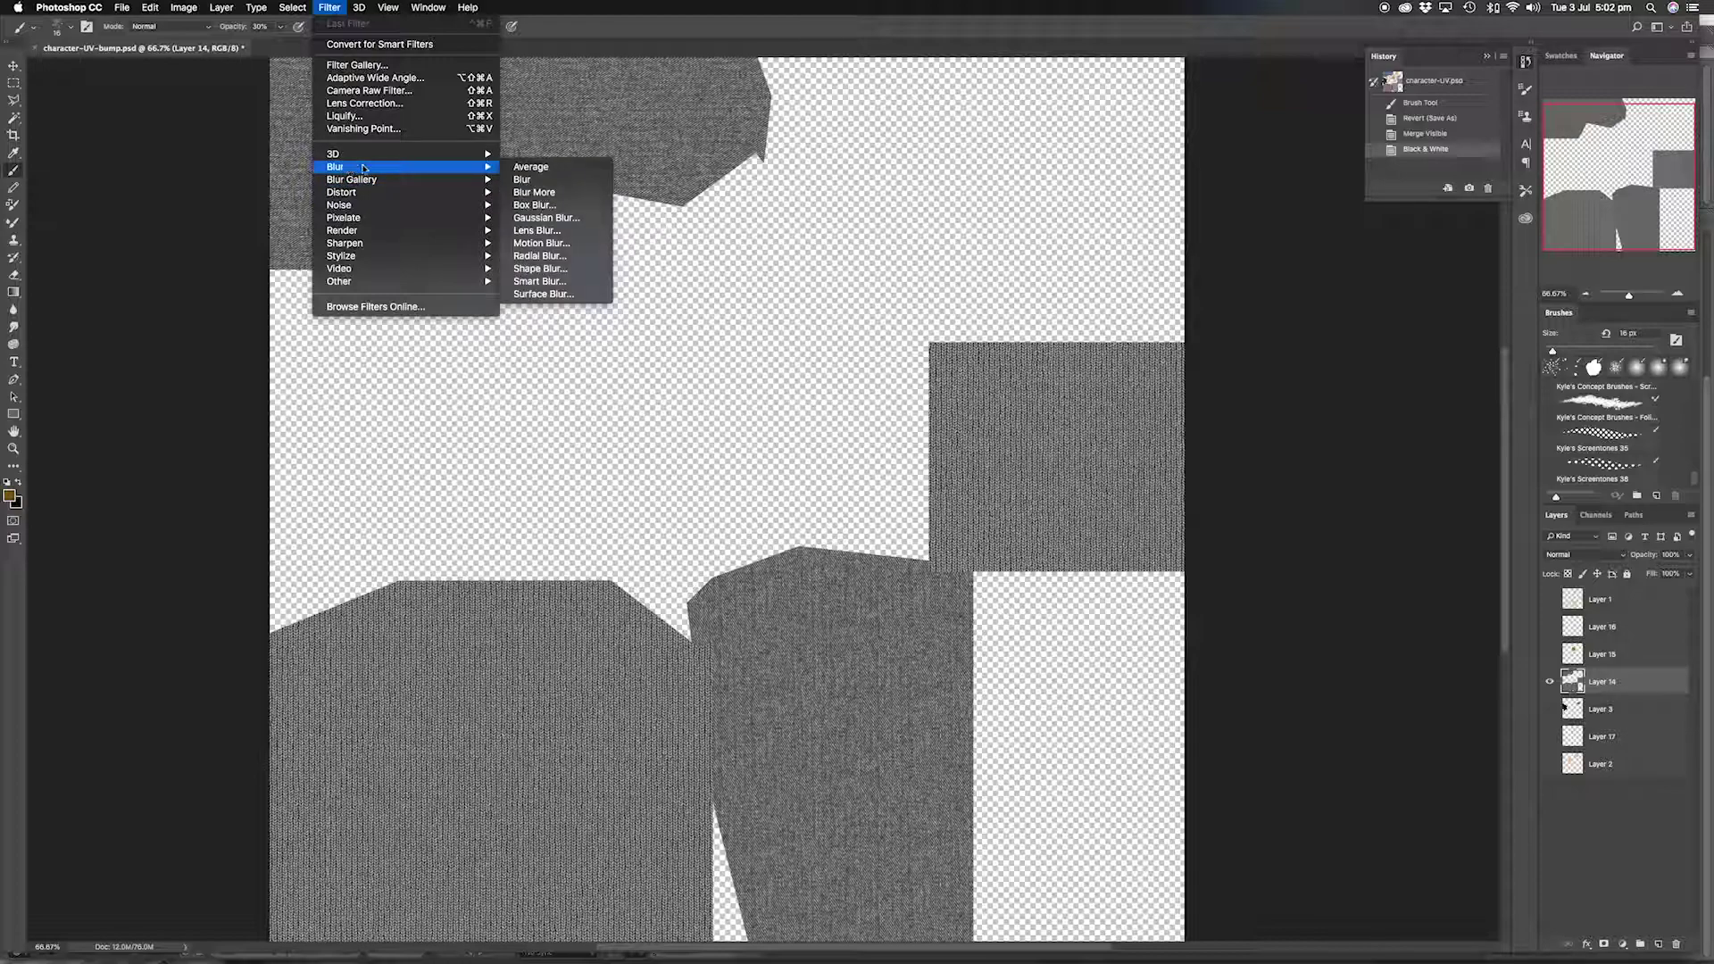
{"action": "left_click", "coordinate": [564, 222]}
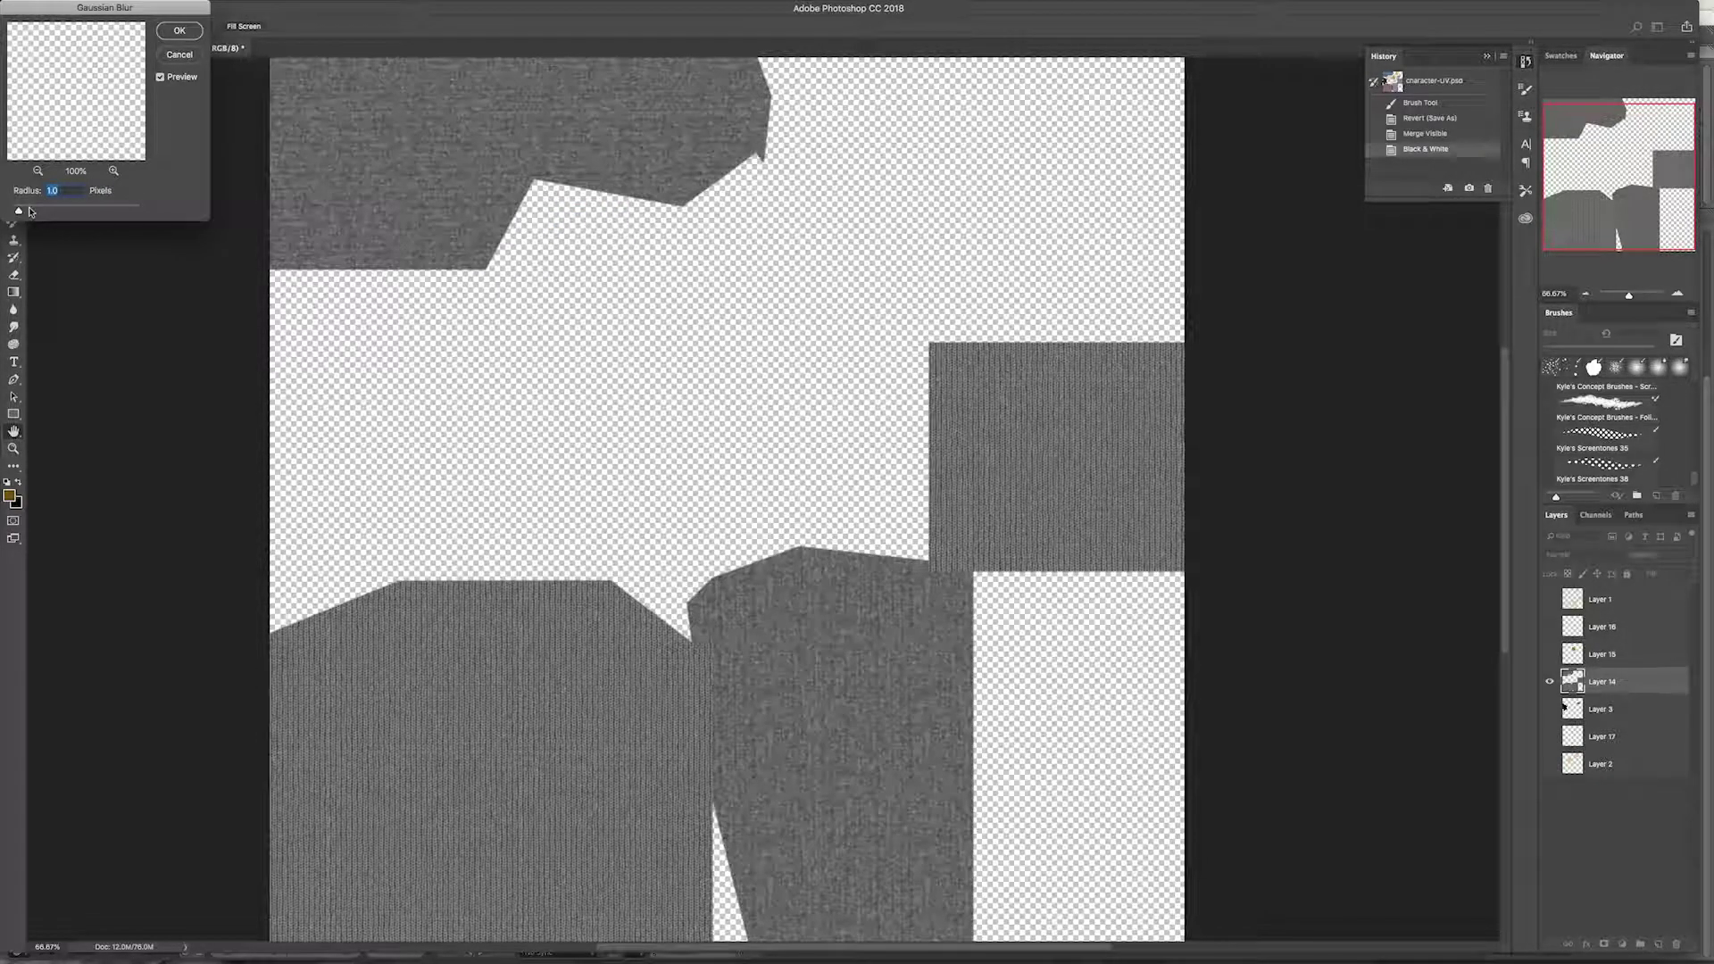
{"action": "left_click_drag", "start_coordinate": [18, 213], "coordinate": [25, 212]}
{"action": "left_click", "coordinate": [179, 31]}
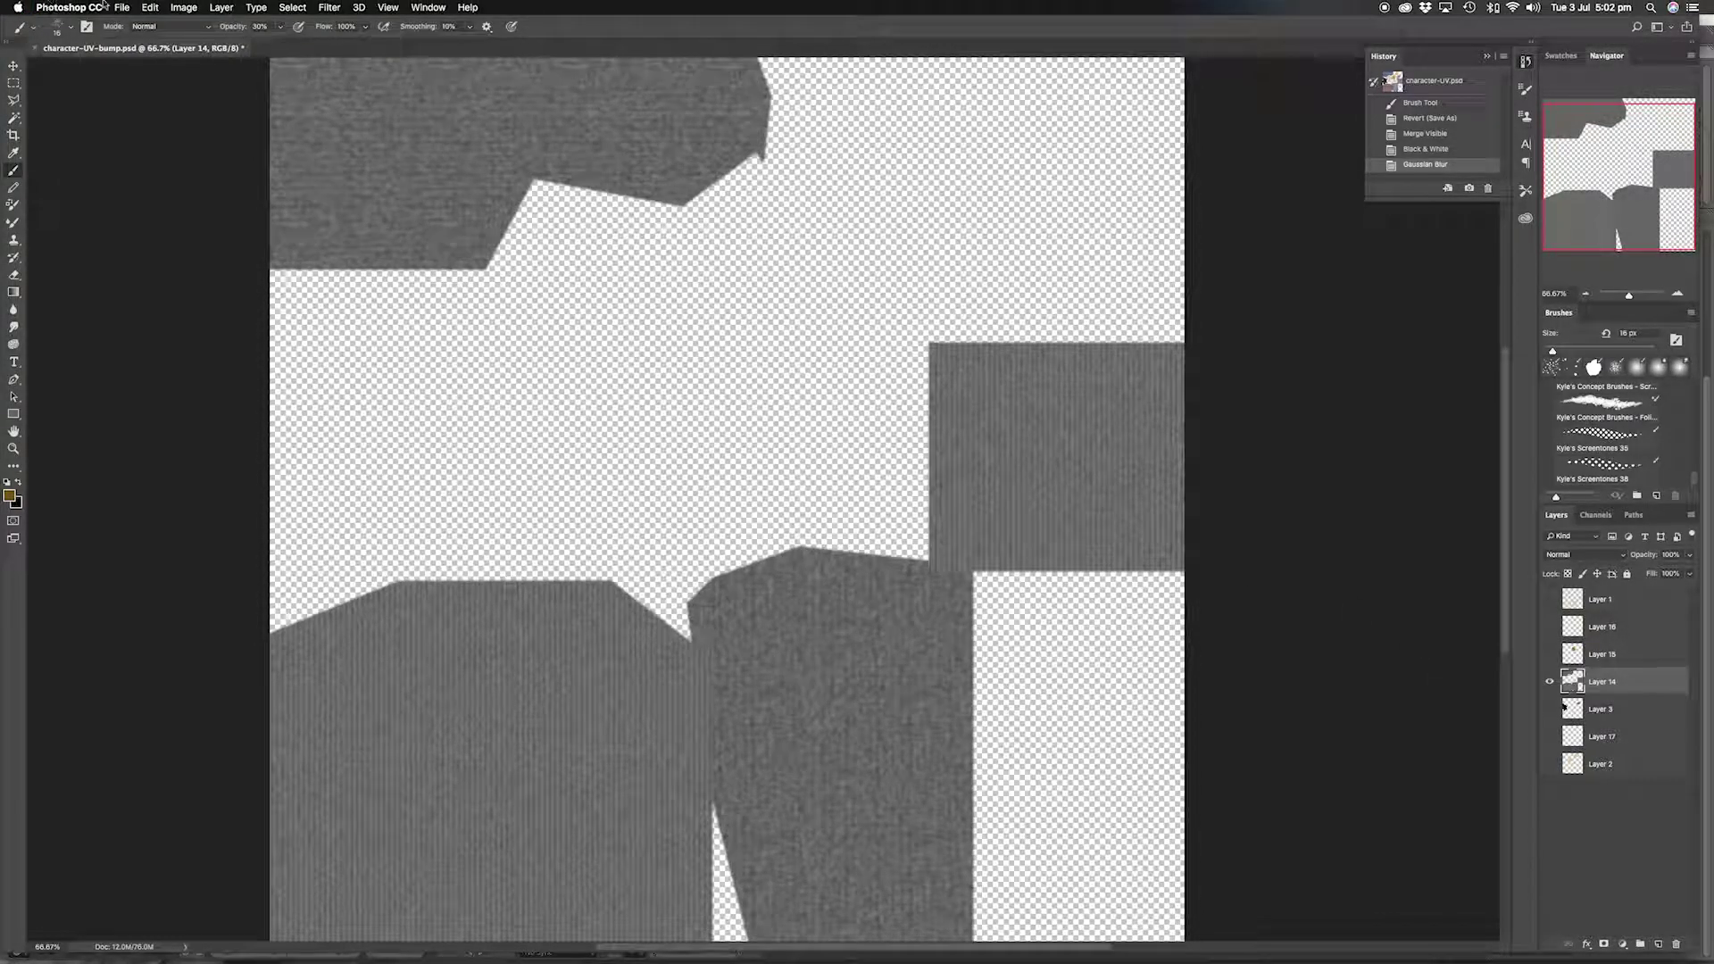
- Export the grayscale map for web as a maximum-quality JPEG named character-UV-bump.jpg in the Tute Character folder, replacing the existing file
{"action": "left_click", "coordinate": [119, 8]}
{"action": "mouse_move", "coordinate": [128, 179]}
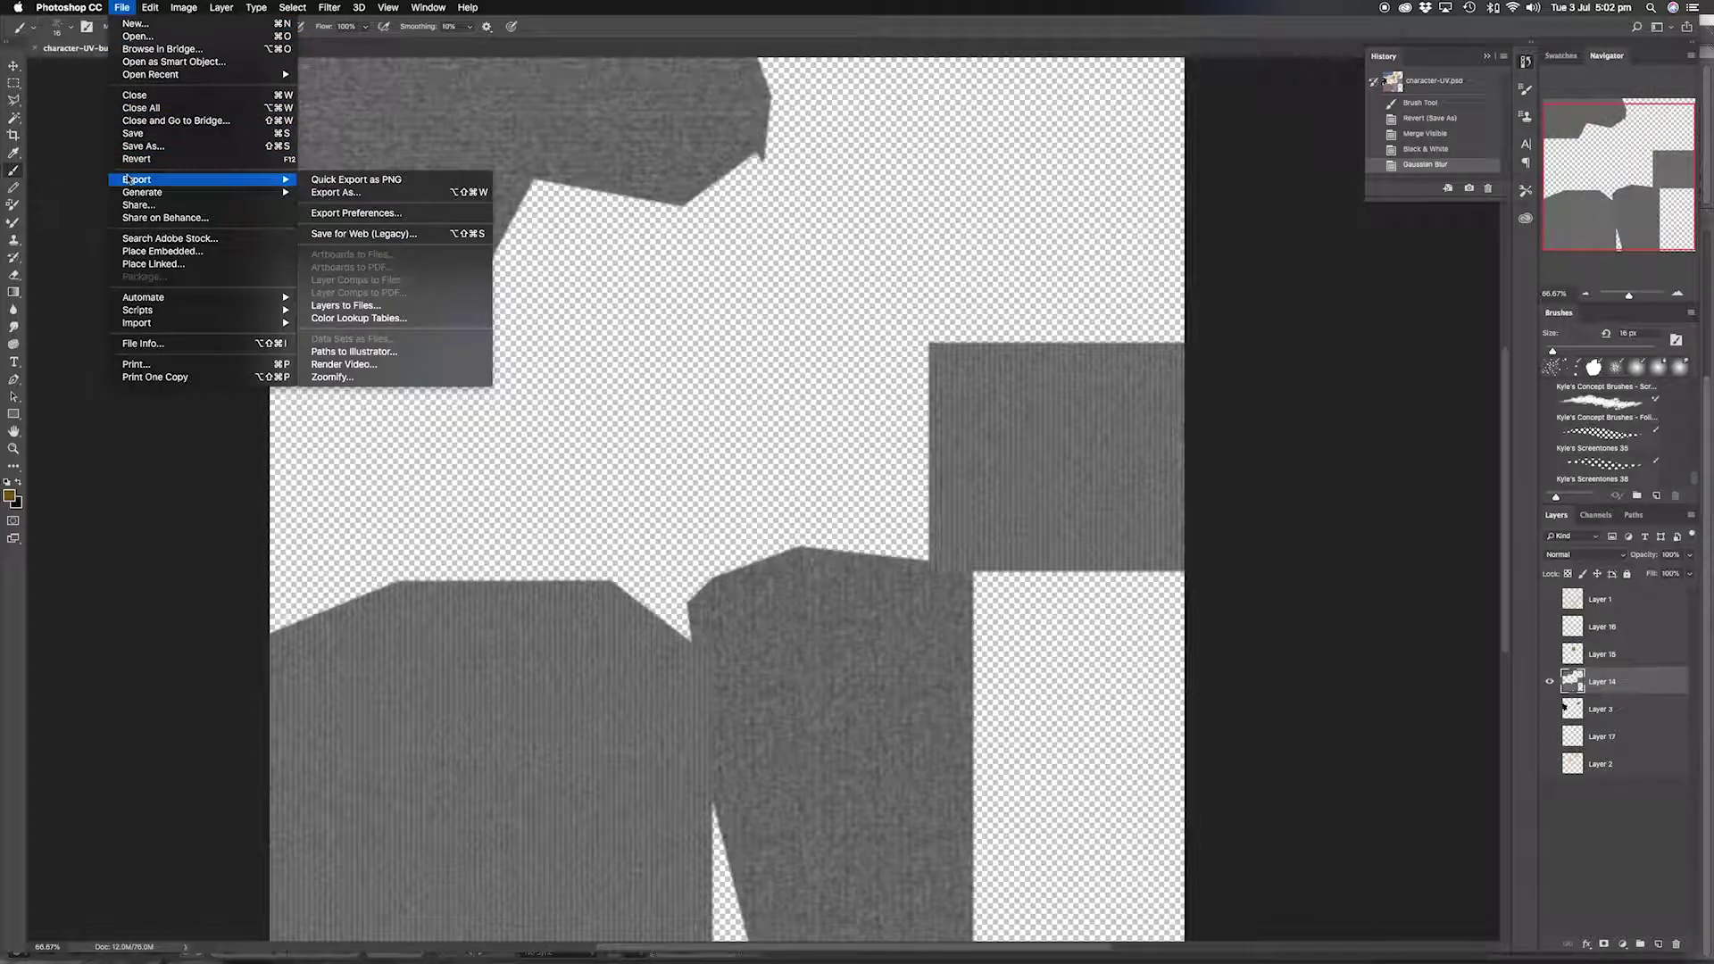
{"action": "left_click", "coordinate": [357, 234]}
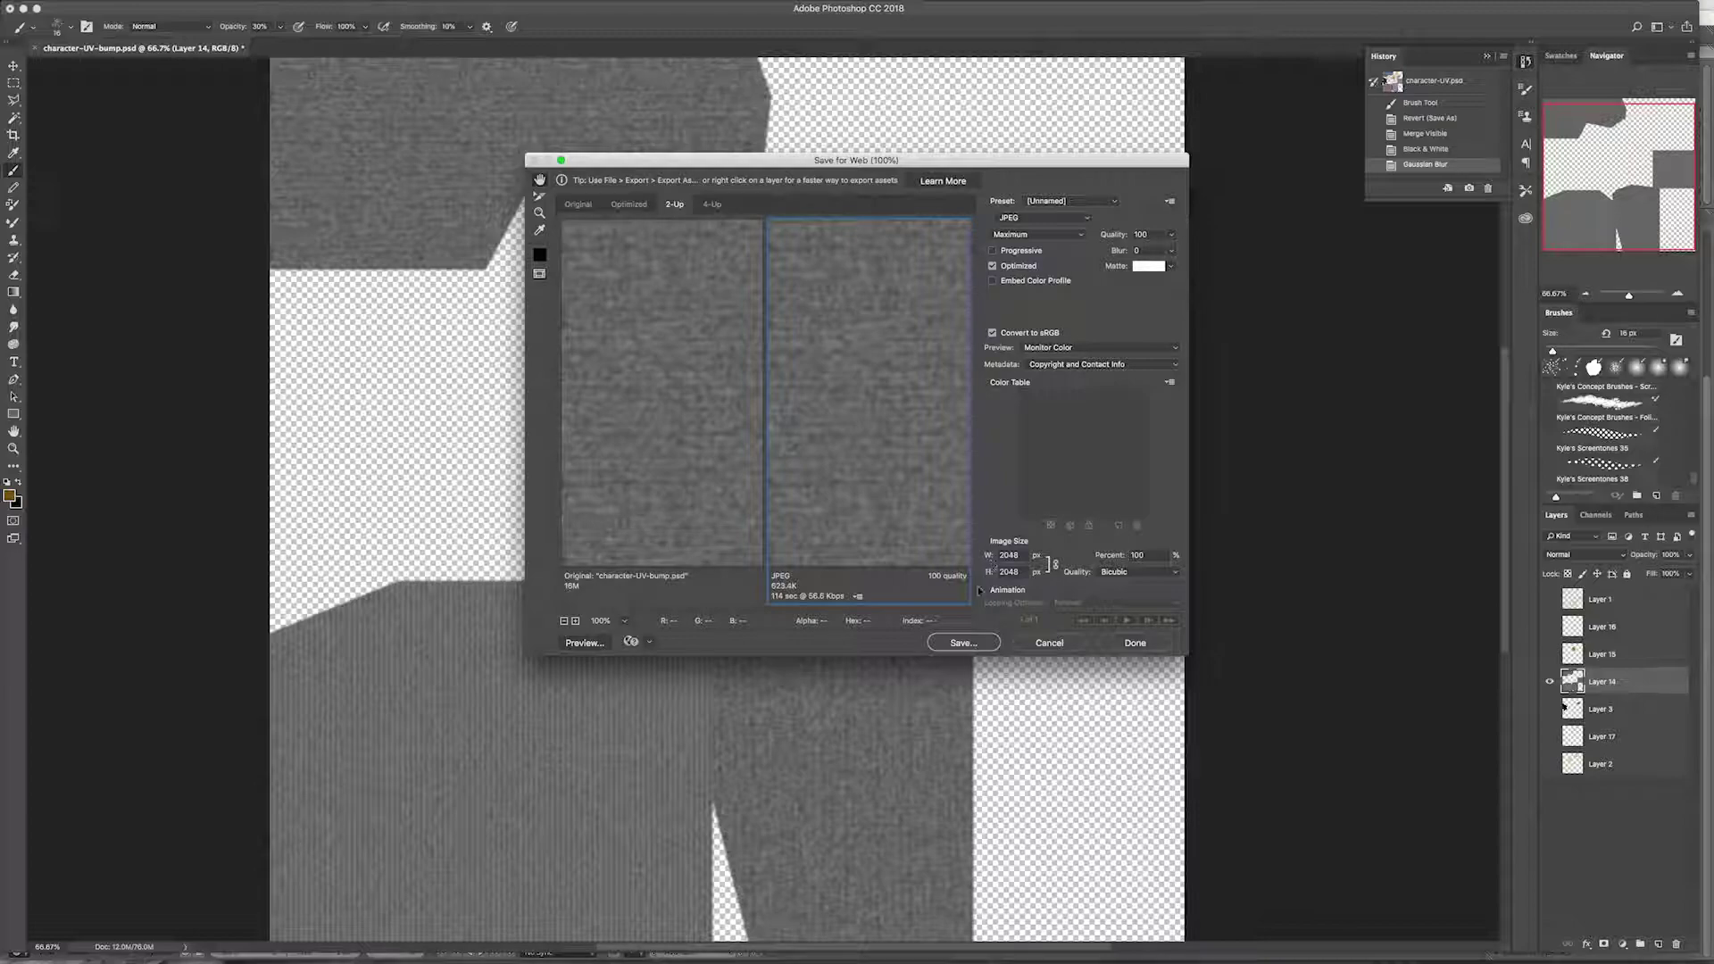
{"action": "left_click", "coordinate": [963, 643]}
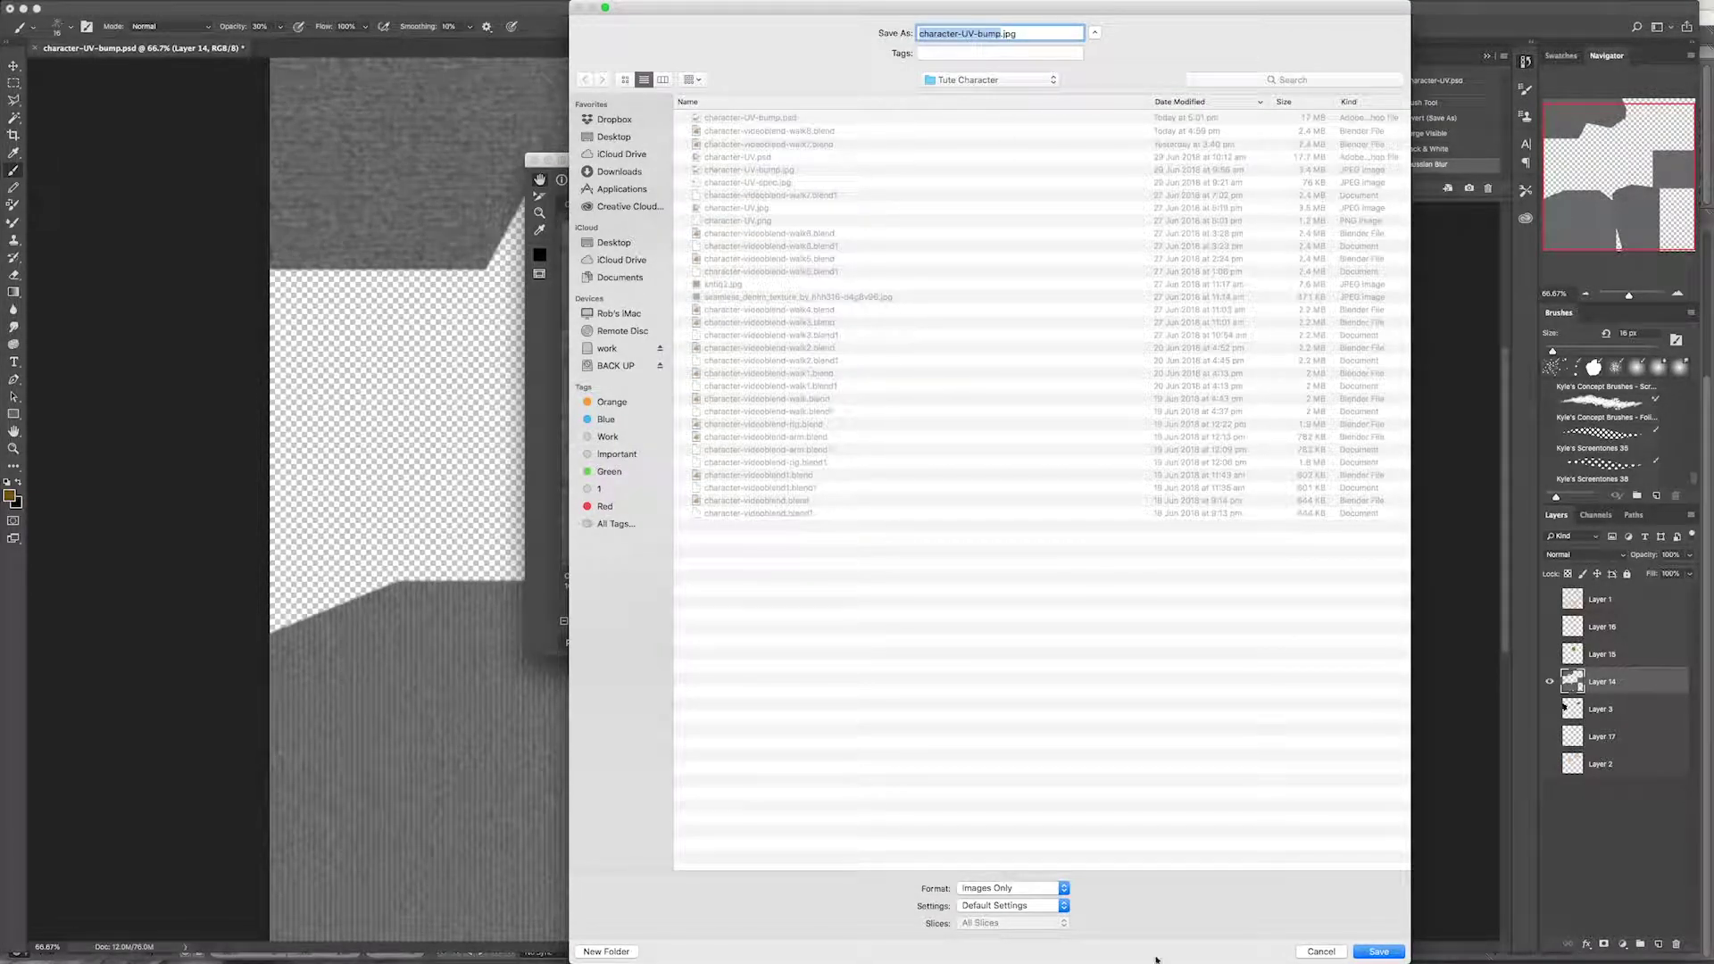
{"action": "left_click", "coordinate": [1379, 951]}
{"action": "left_click", "coordinate": [1017, 442]}
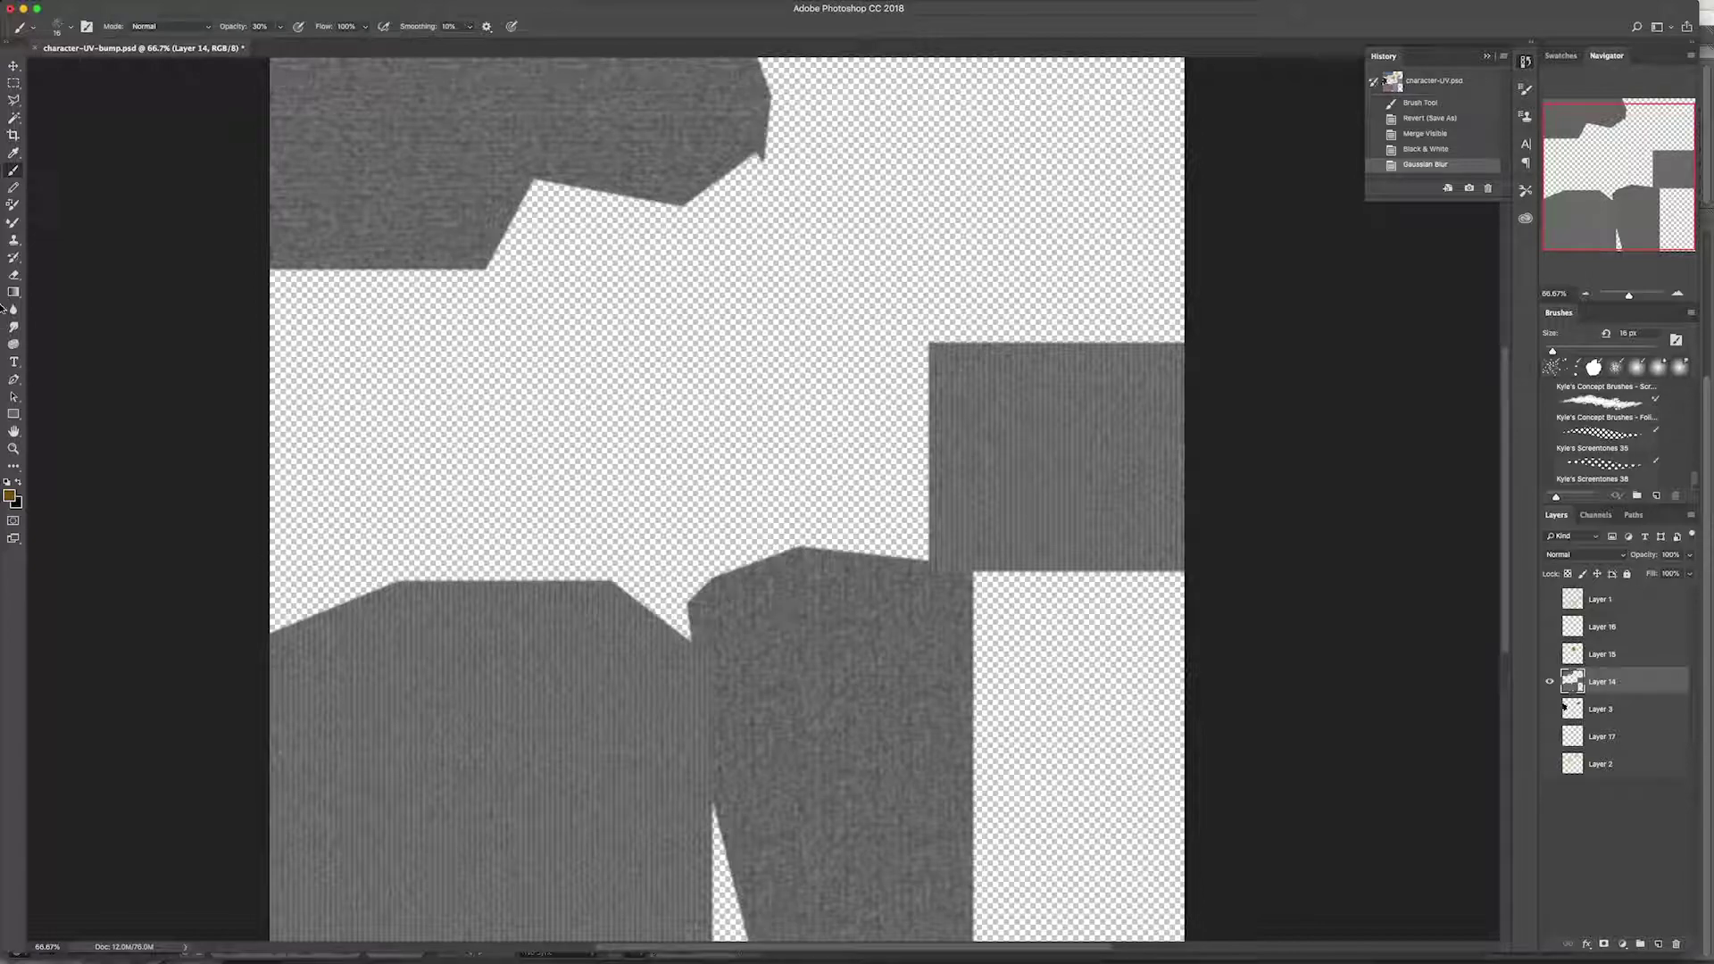
- Switch to Blender and create a new texture in the second texture slot of the character's material
{"action": "left_click", "coordinate": [25, 9]}
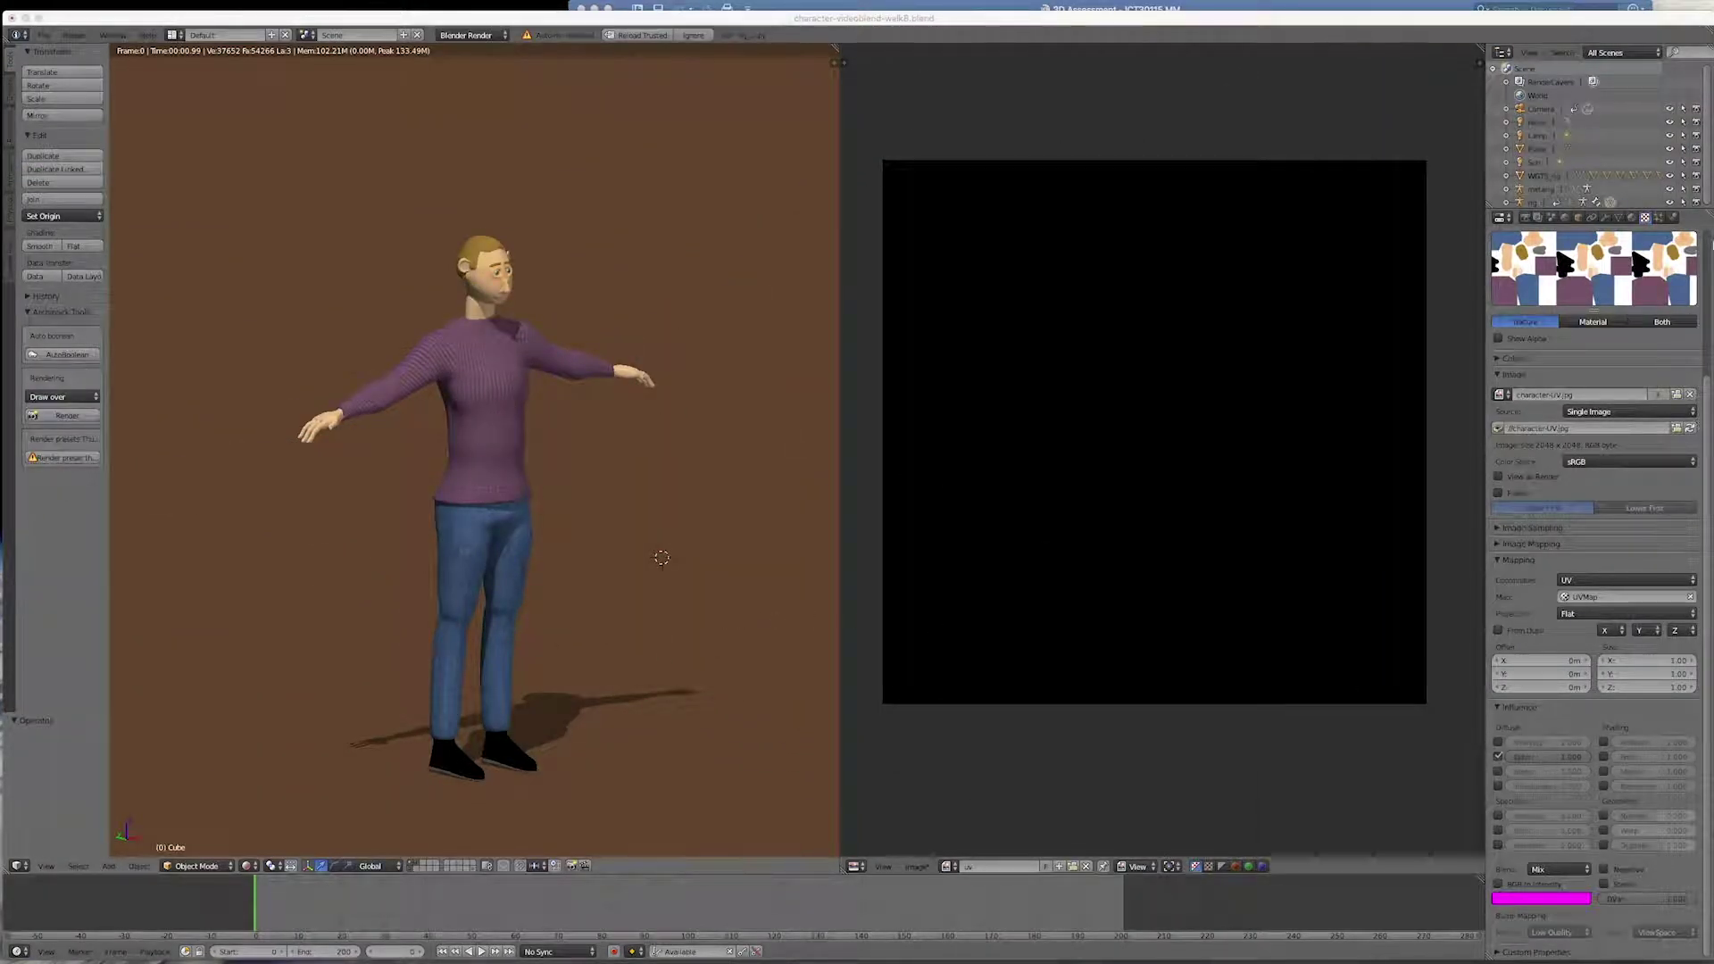
{"action": "left_click", "coordinate": [753, 527]}
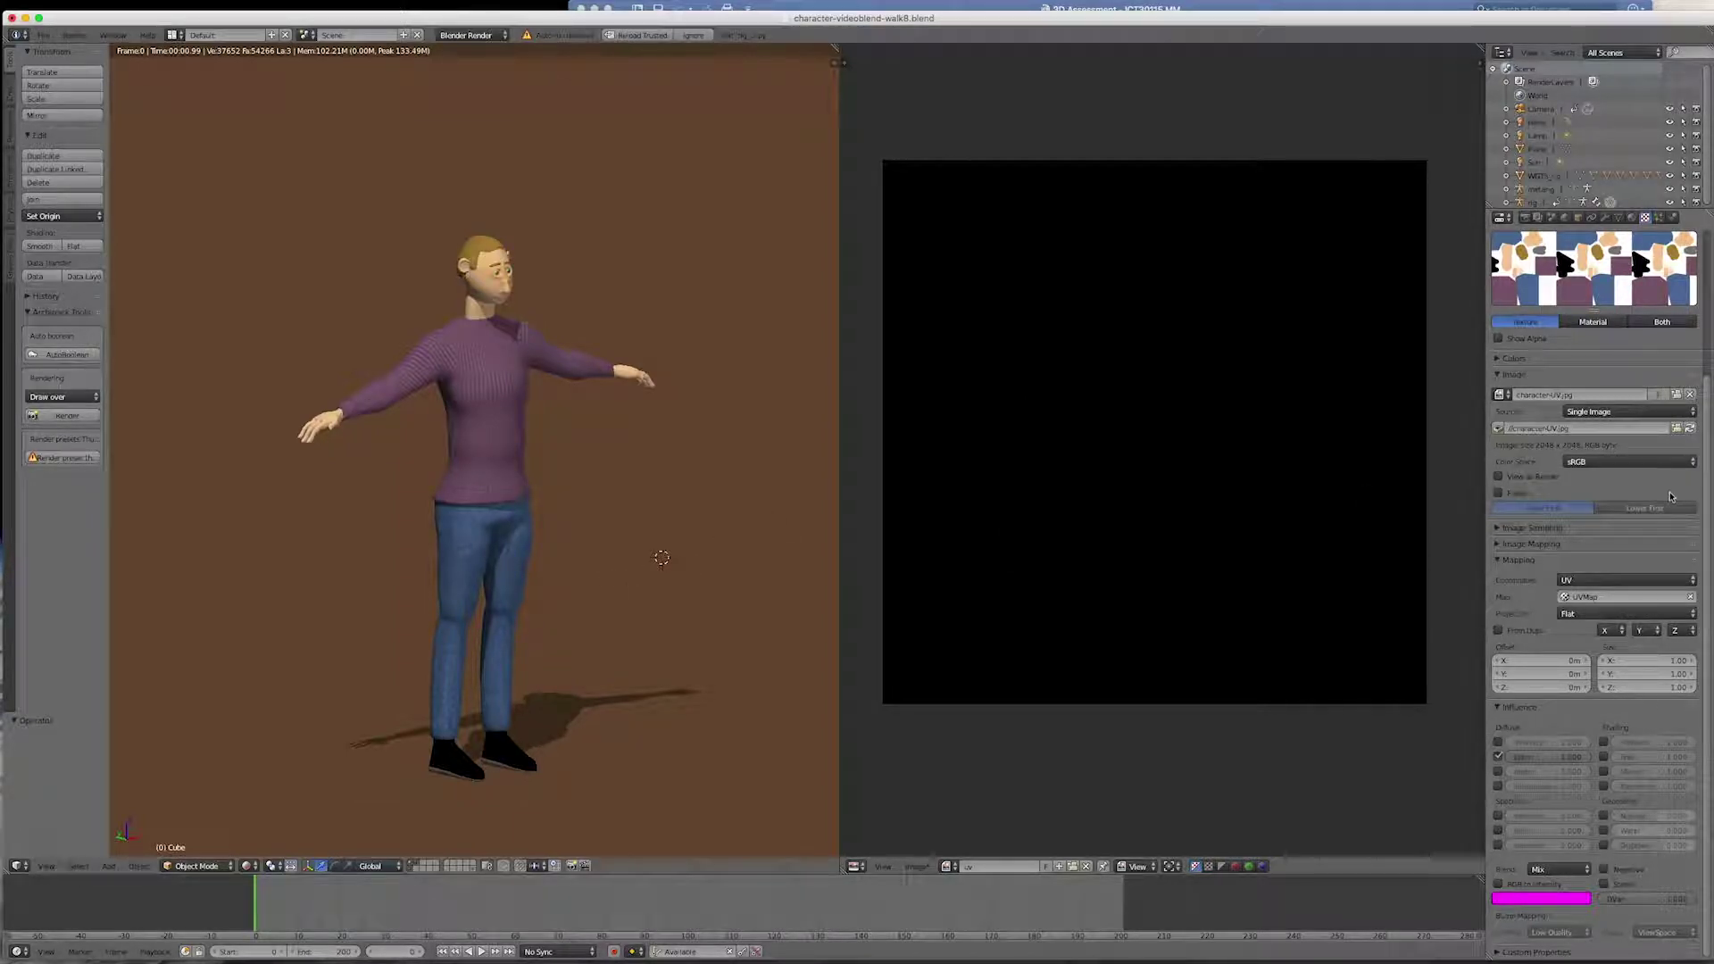
{"action": "scroll", "coordinate": [1676, 477], "scroll_direction": "up", "scroll_amount": 5}
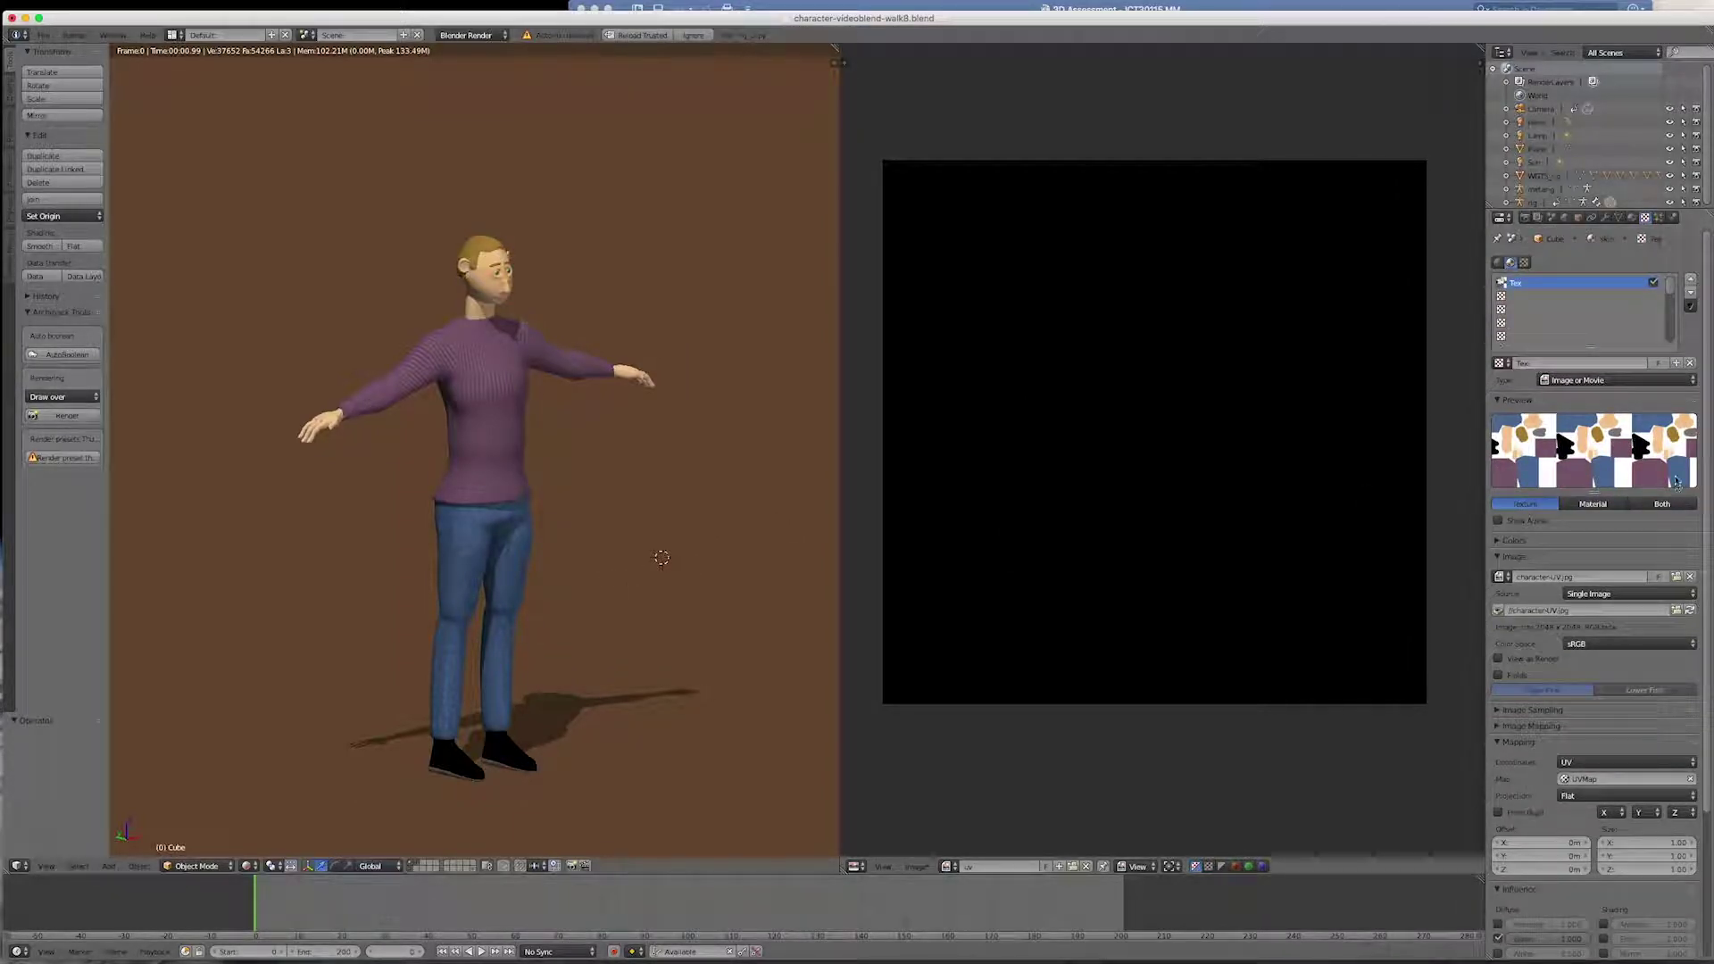
{"action": "left_click", "coordinate": [1530, 297]}
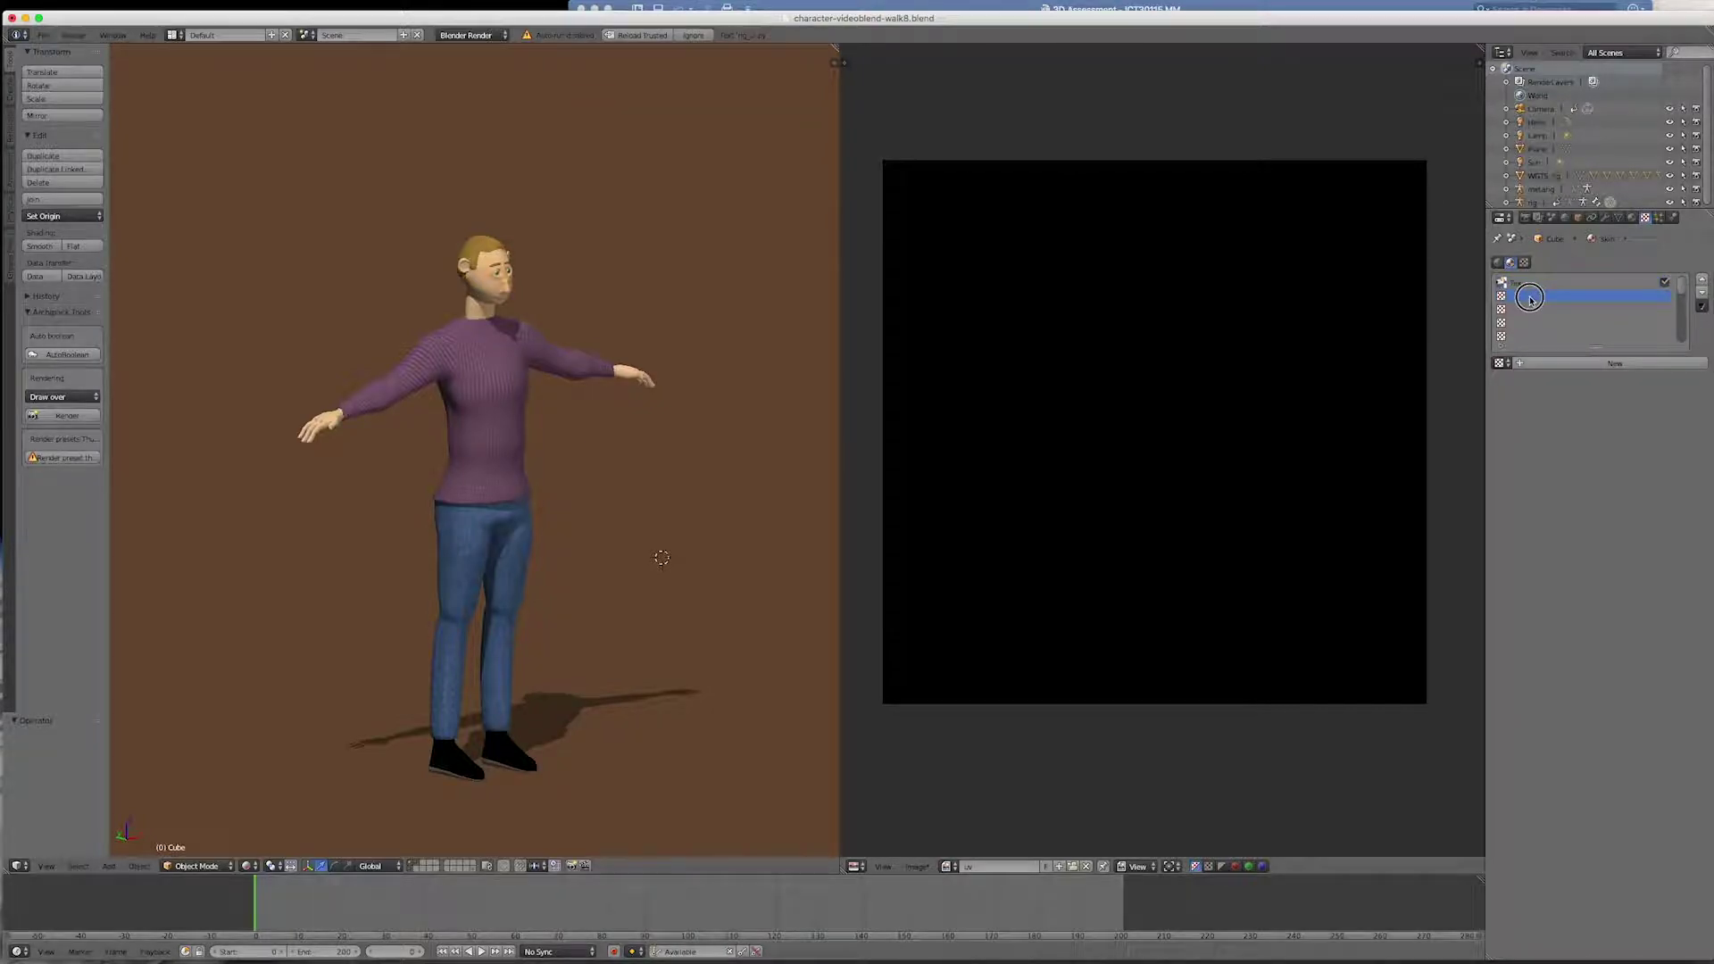
{"action": "left_click", "coordinate": [1604, 364]}
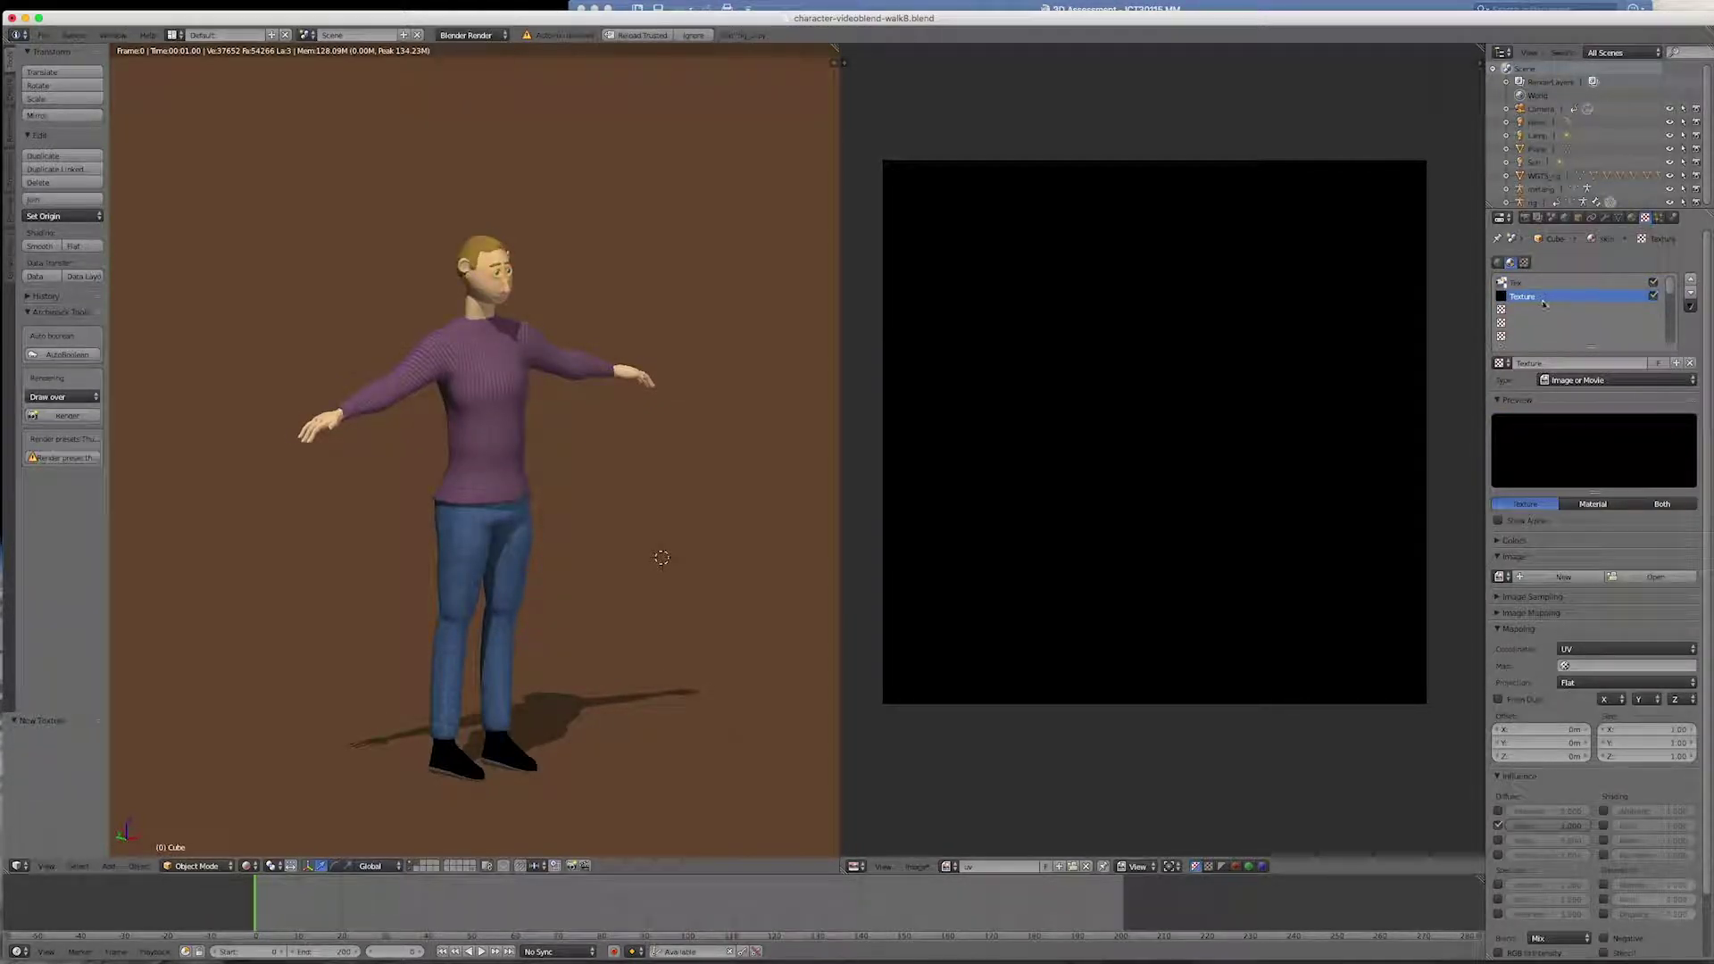
- Map the new texture to UVMap and load character-UV-bump.jpg as its image
{"action": "left_click", "coordinate": [1597, 668]}
{"action": "left_click", "coordinate": [1591, 677]}
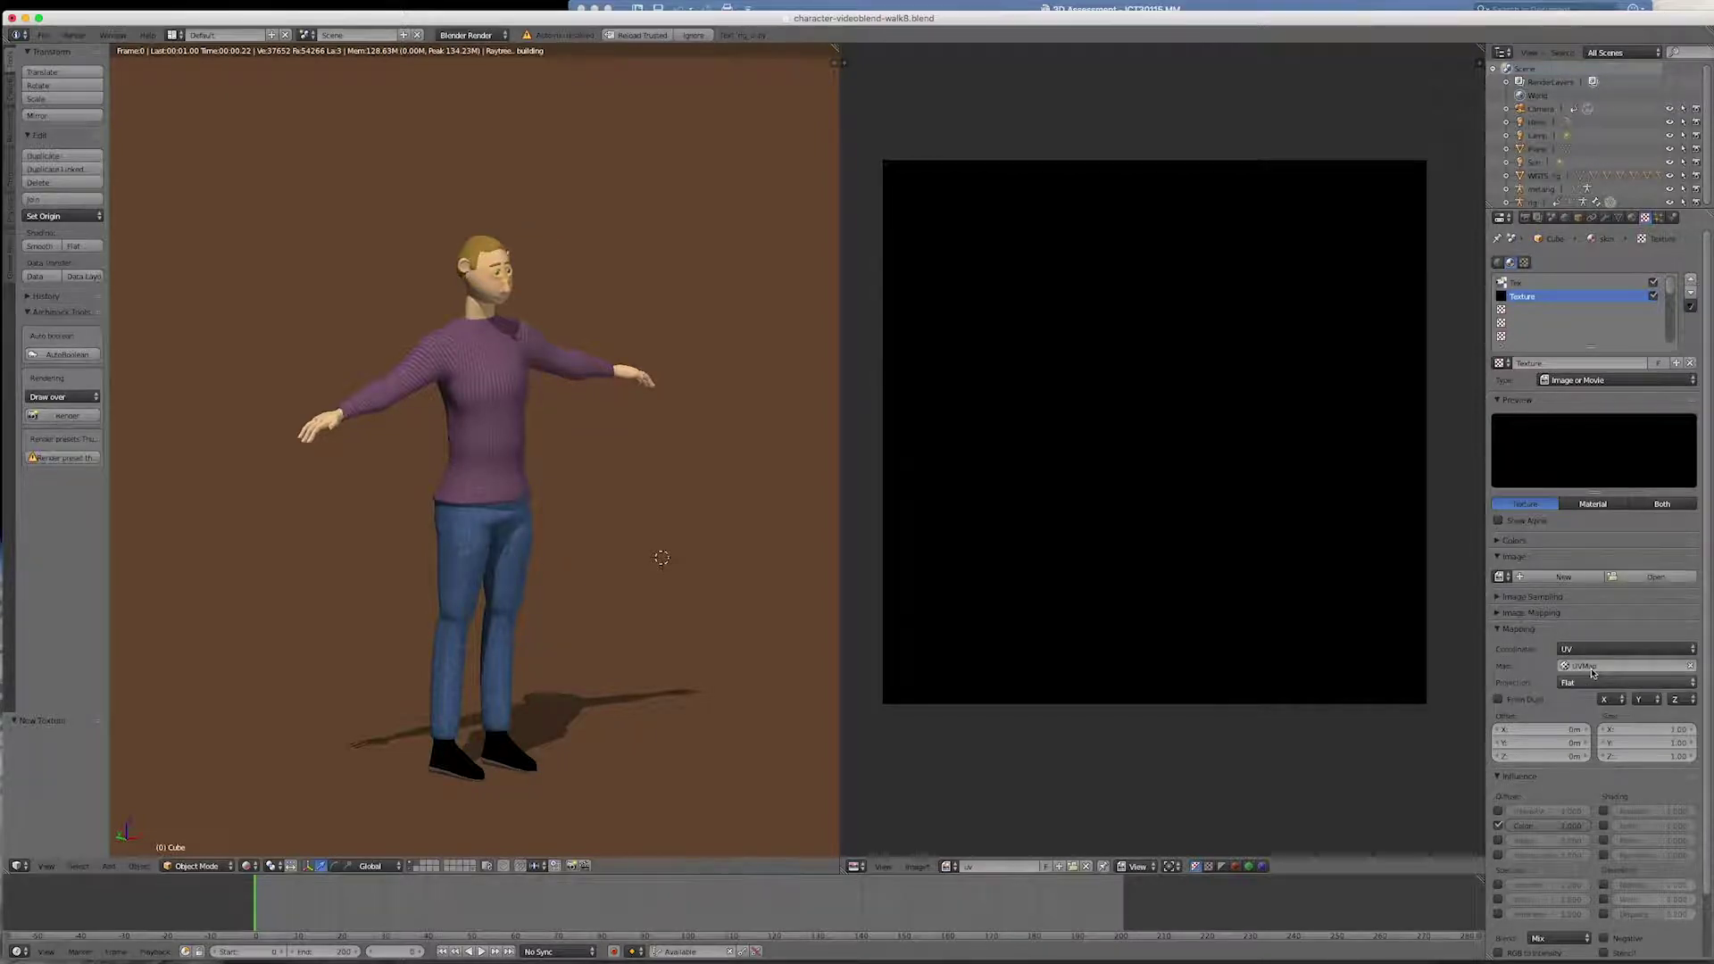
{"action": "left_click", "coordinate": [1624, 578]}
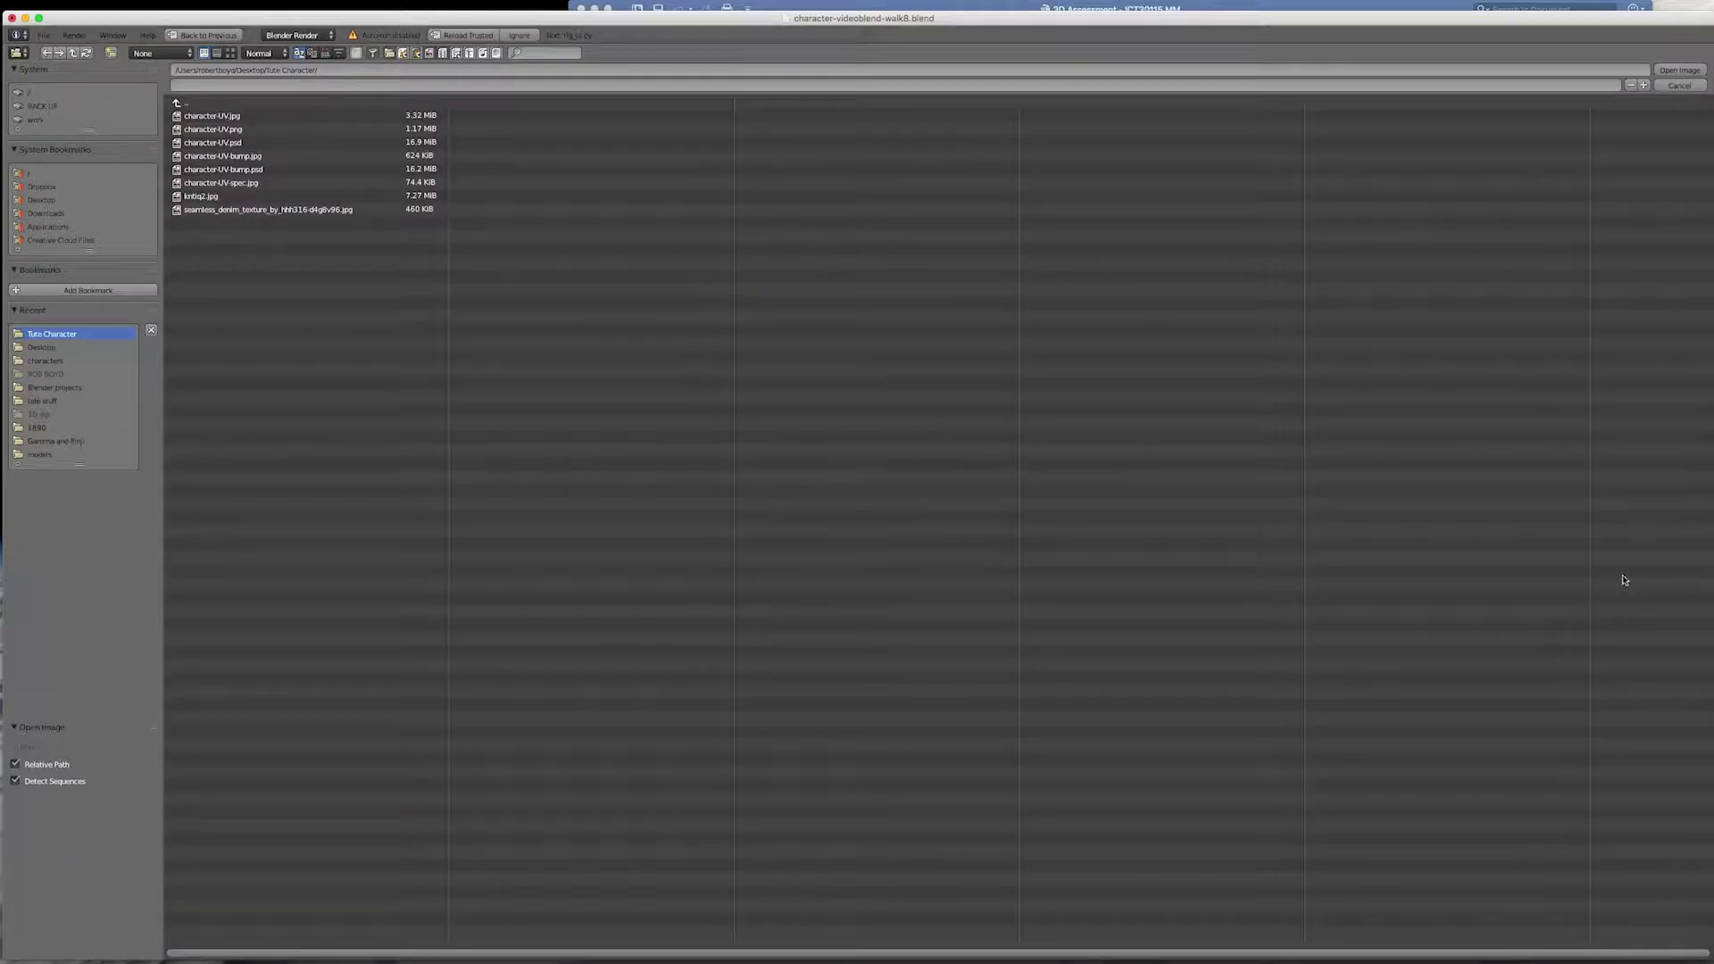
{"action": "double_click", "coordinate": [223, 156]}
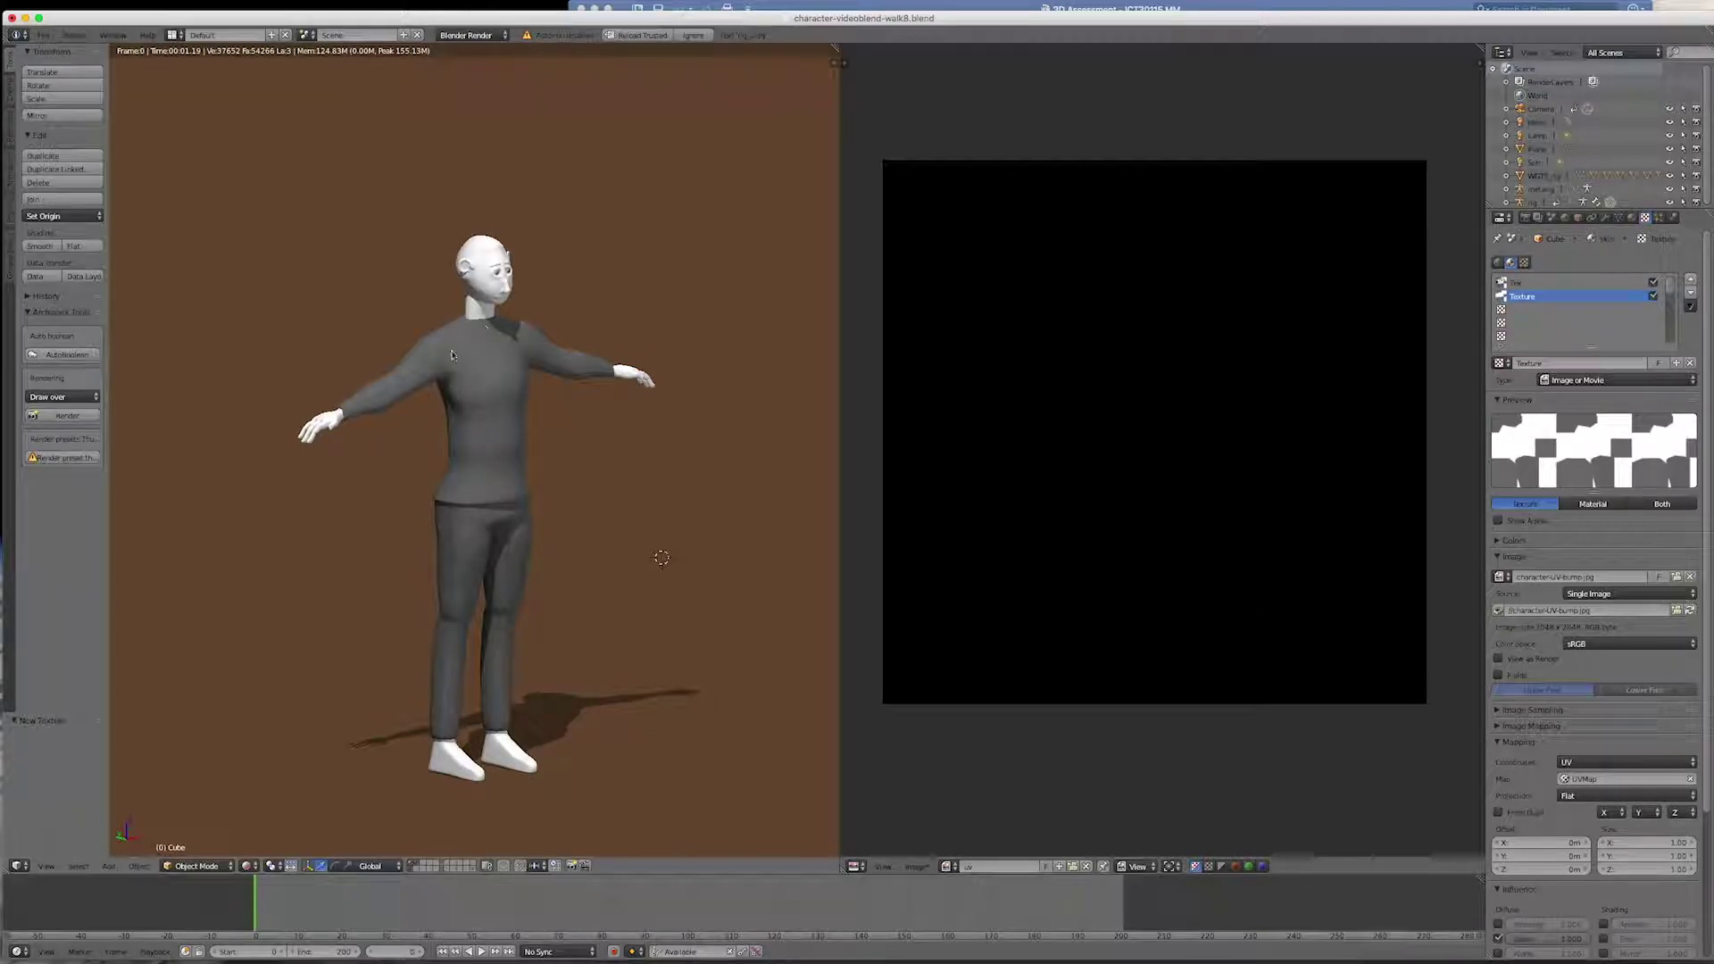
- Turn off the bump texture's colour influence and enable its normal influence at 0.2
{"action": "scroll", "coordinate": [1602, 839], "scroll_direction": "down", "scroll_amount": 5}
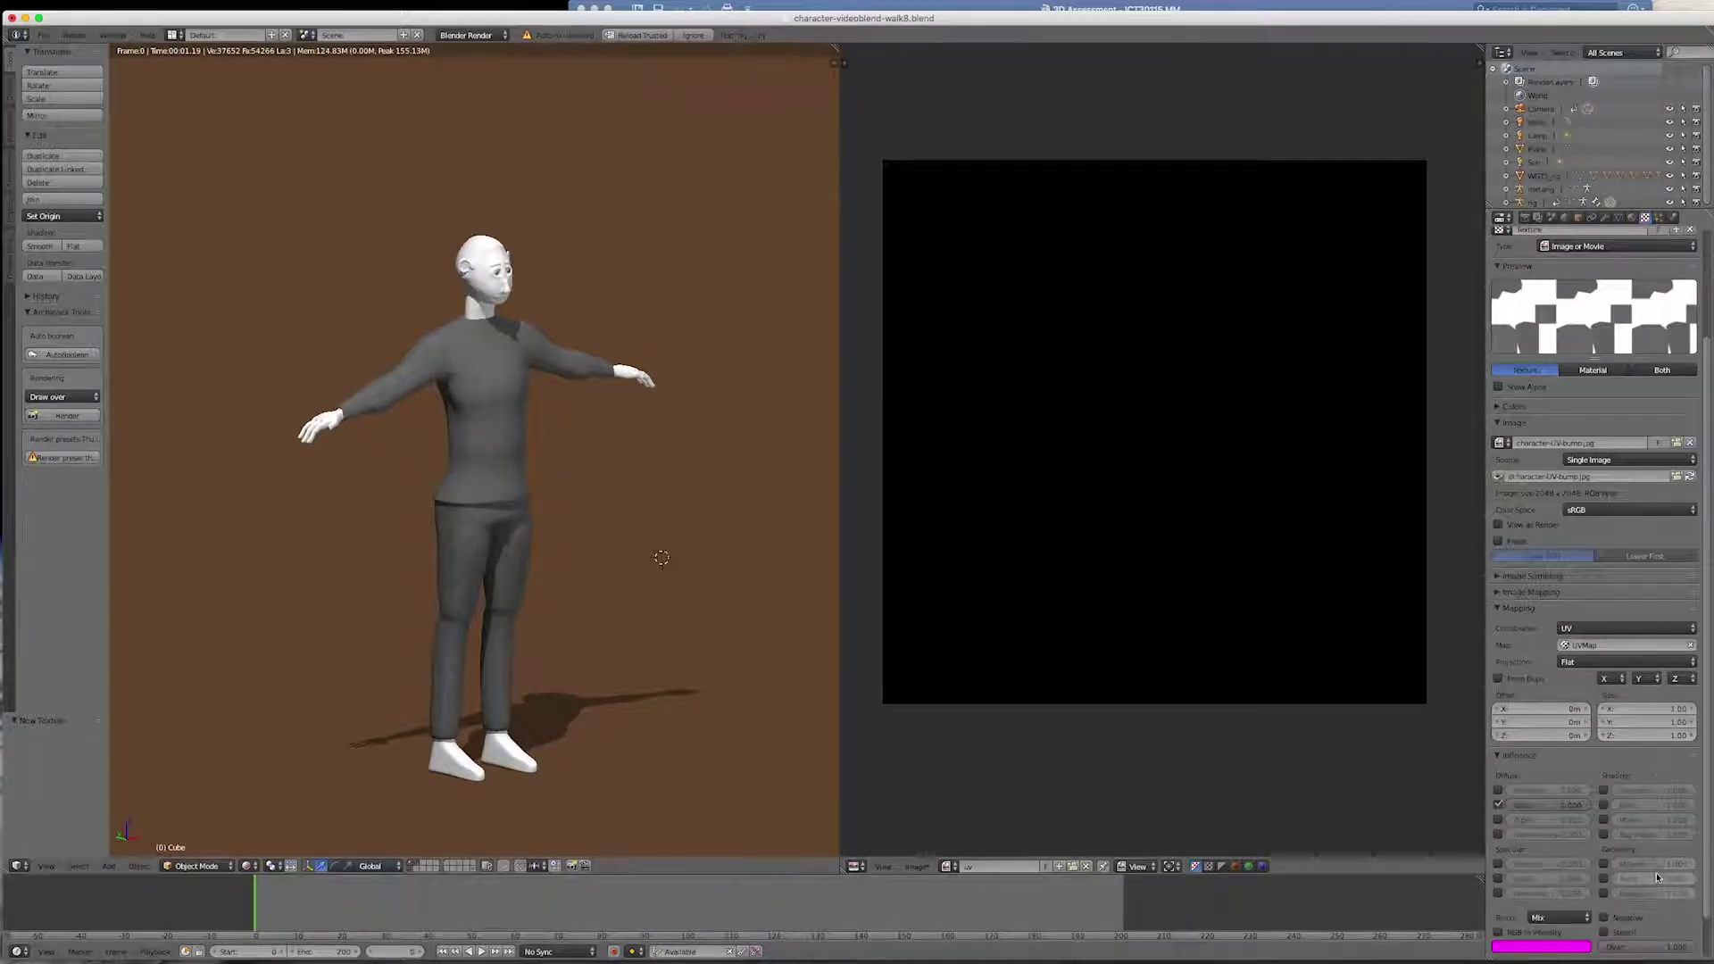
{"action": "left_click", "coordinate": [1498, 757]}
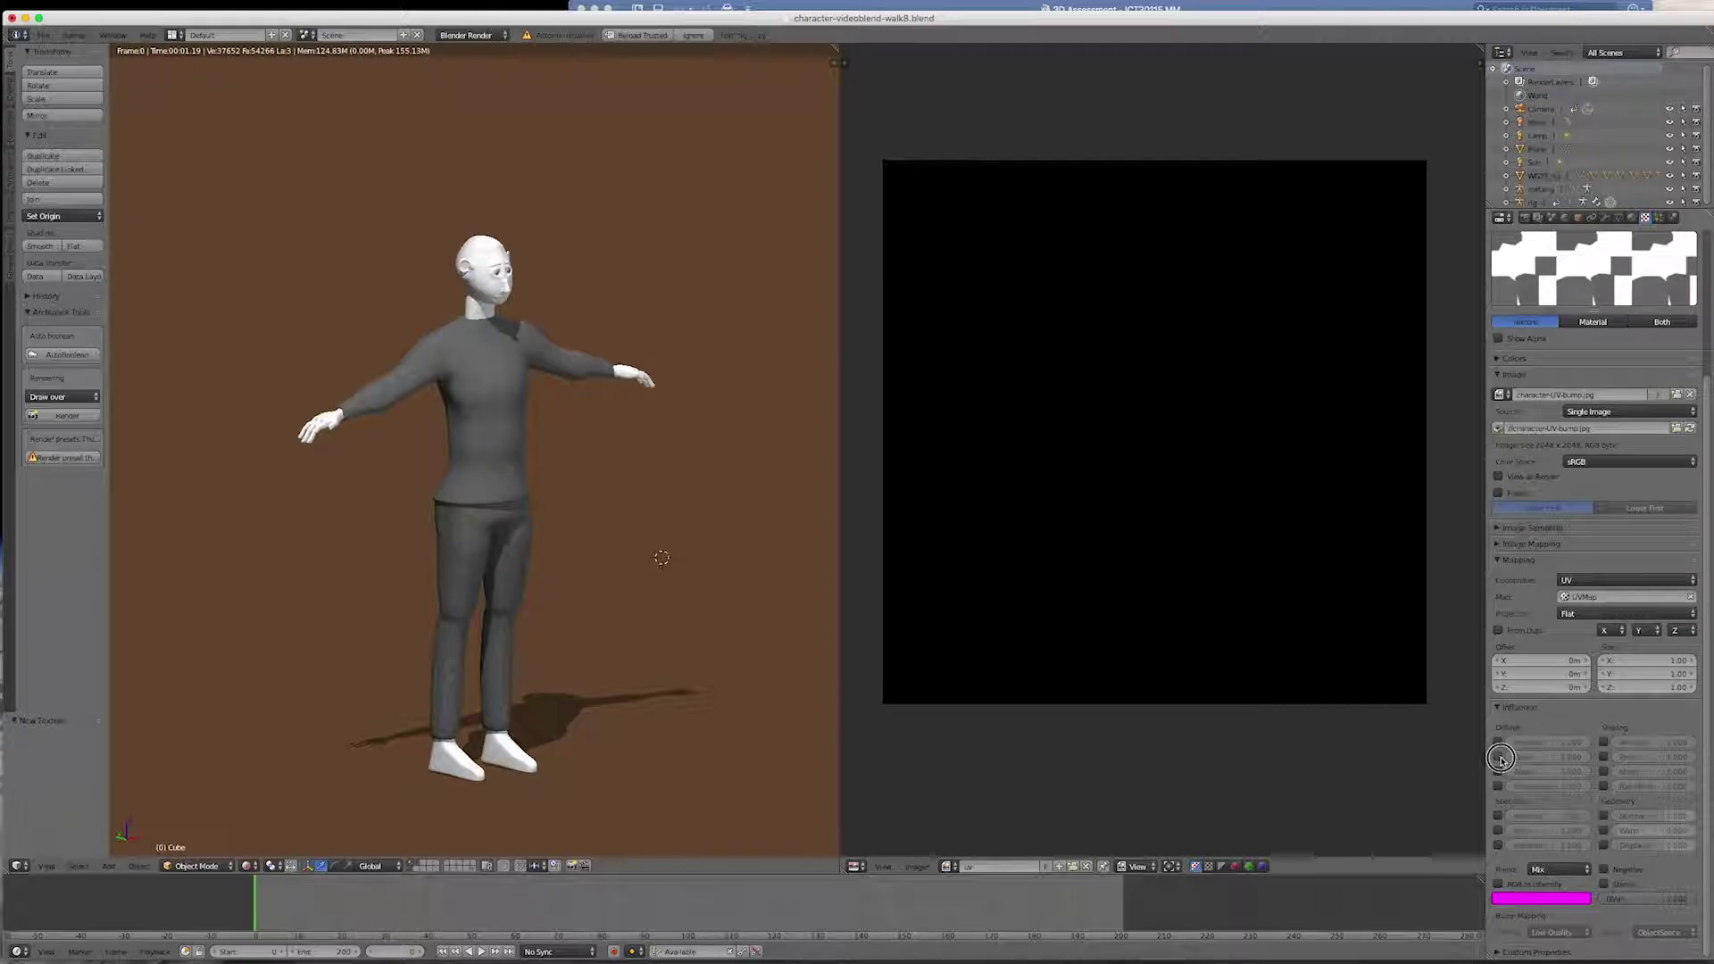
{"action": "left_click", "coordinate": [1603, 815]}
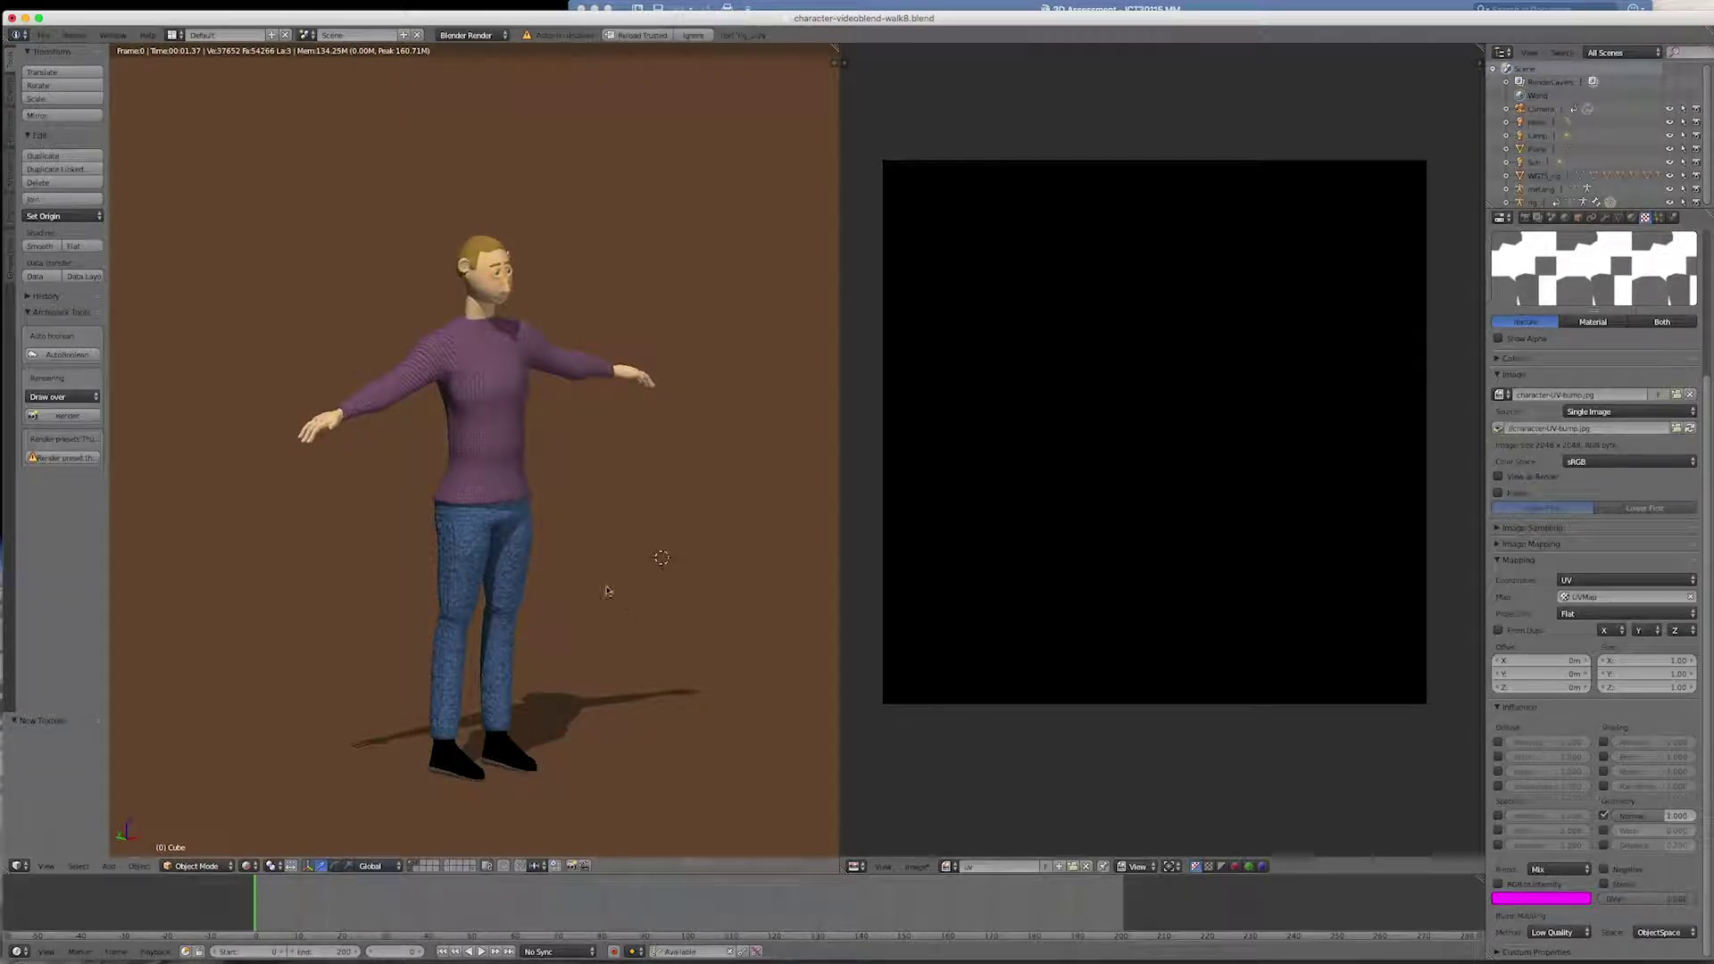
{"action": "left_click", "coordinate": [1658, 817]}
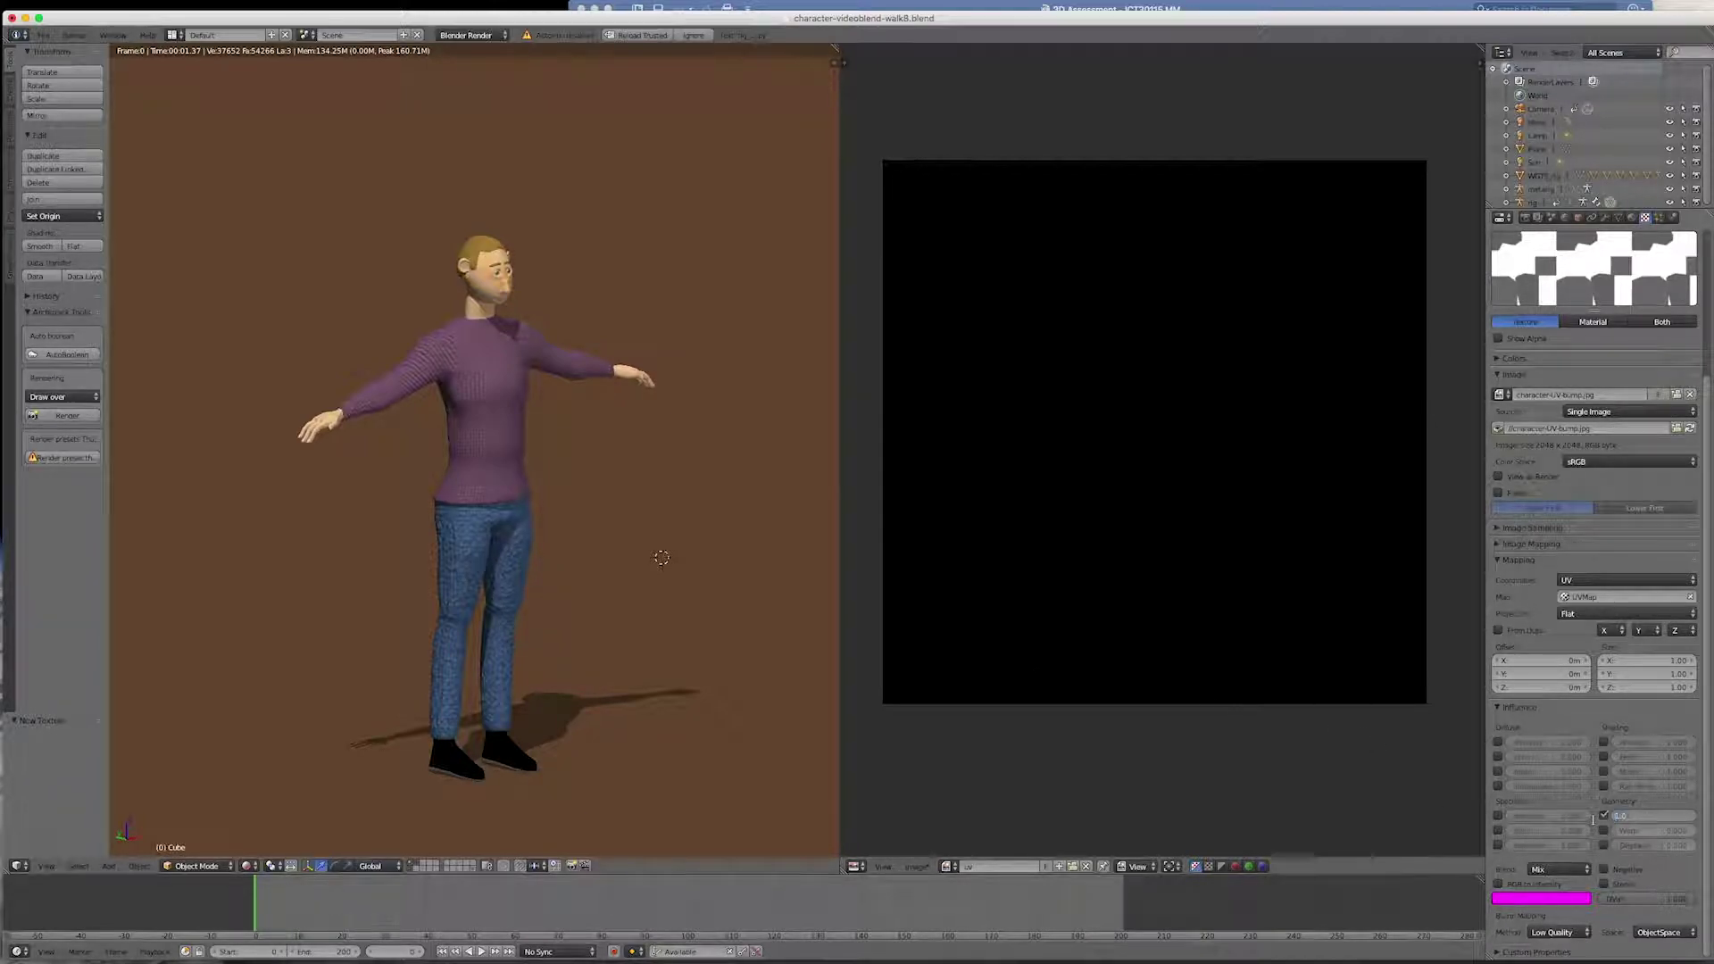
{"action": "type", "text": "0.2"}
{"action": "key", "text": "Return"}
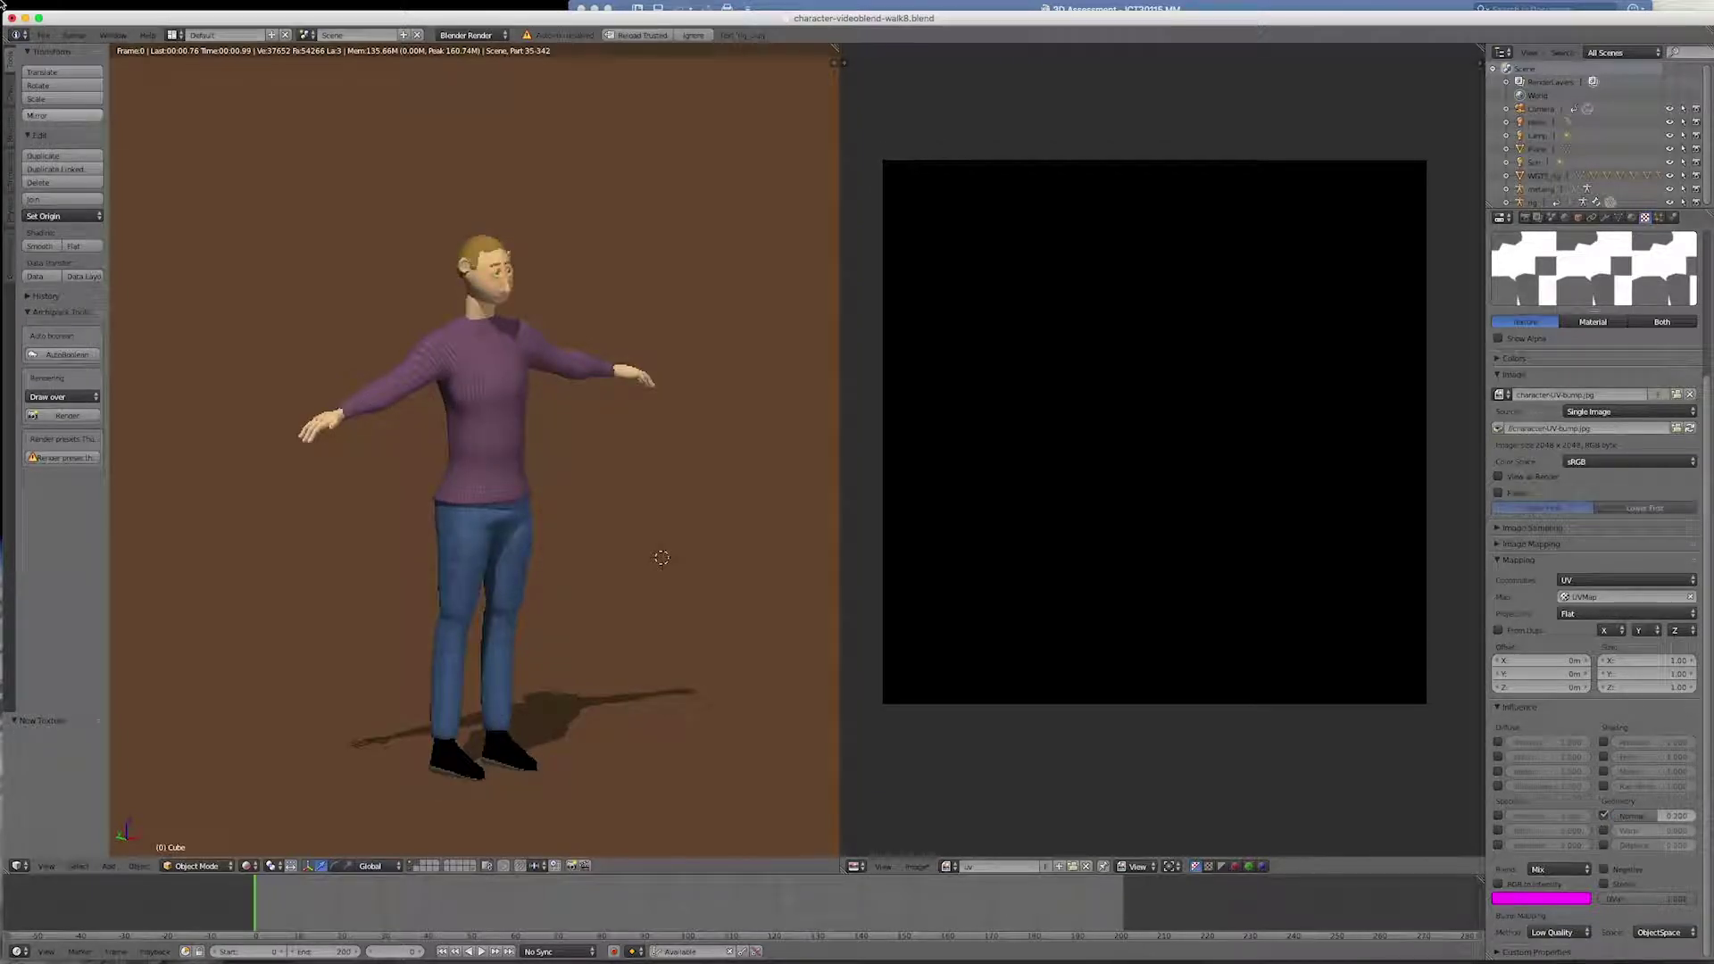
- Examine the bump effect on the sweater and jeans in the rendered view, both up close and at full figure
{"action": "scroll", "coordinate": [463, 548], "scroll_direction": "down", "scroll_amount": 3}
{"action": "scroll", "coordinate": [477, 505], "scroll_direction": "up", "scroll_amount": 4}
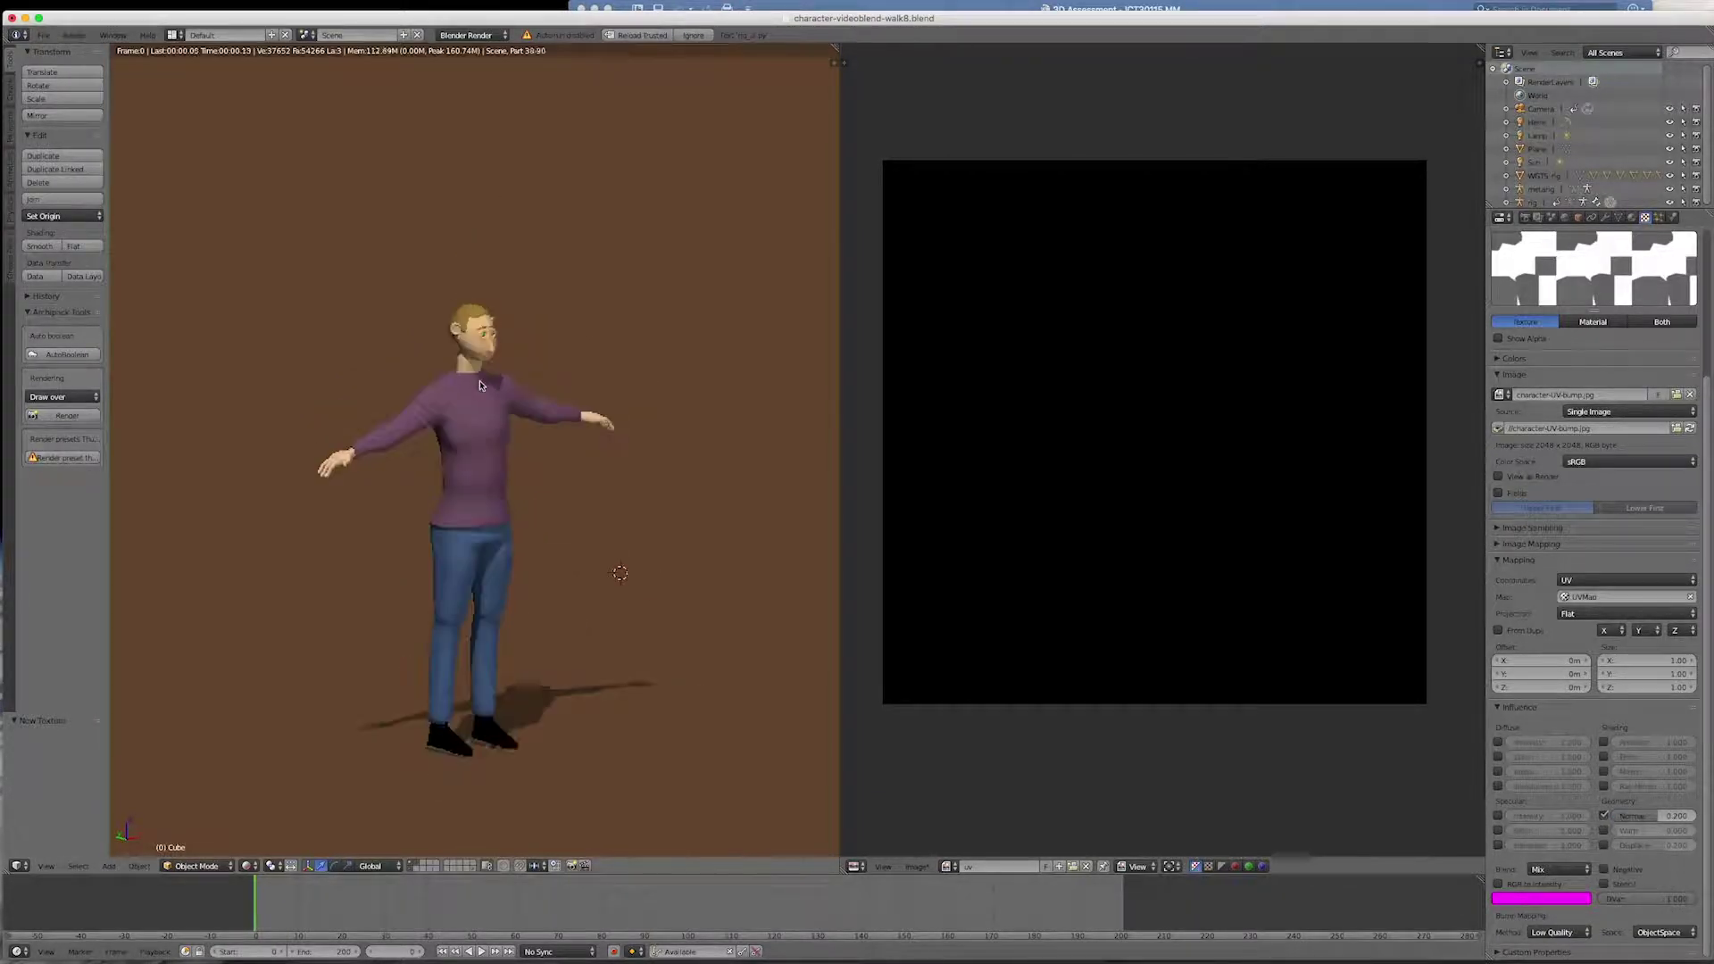
{"action": "scroll", "coordinate": [478, 404], "scroll_direction": "up", "scroll_amount": 3}
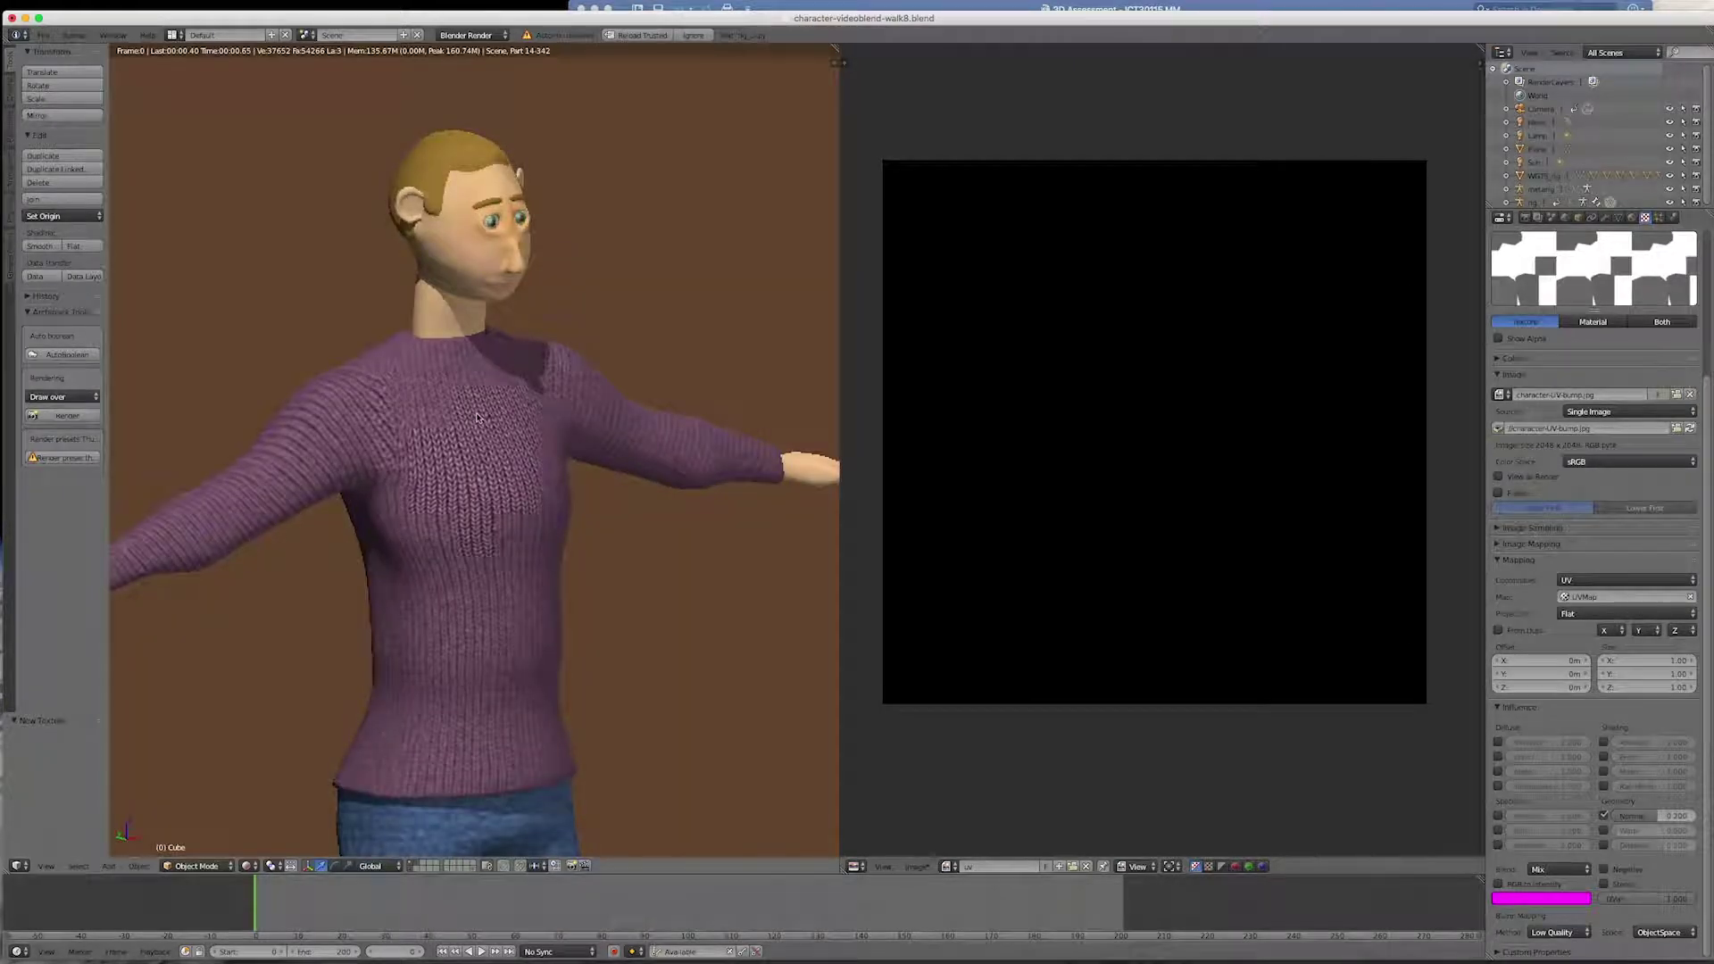
{"action": "scroll", "coordinate": [477, 417], "scroll_direction": "up", "scroll_amount": 2}
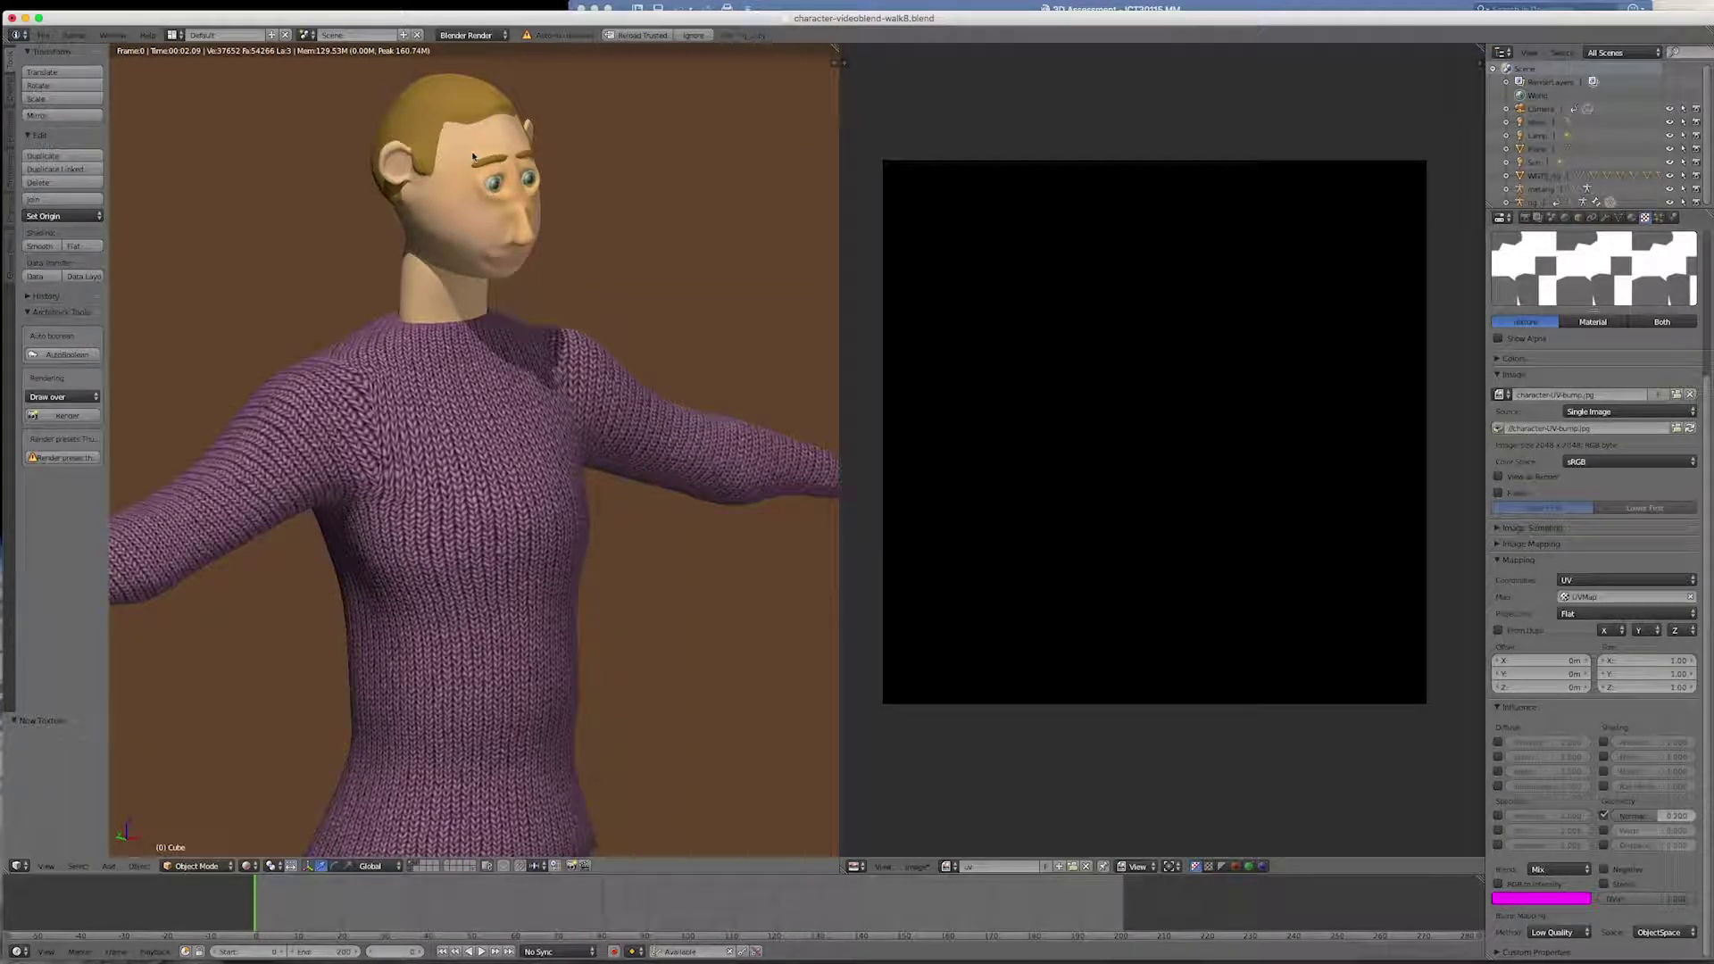
{"action": "scroll", "coordinate": [475, 247], "scroll_direction": "up", "scroll_amount": 2}
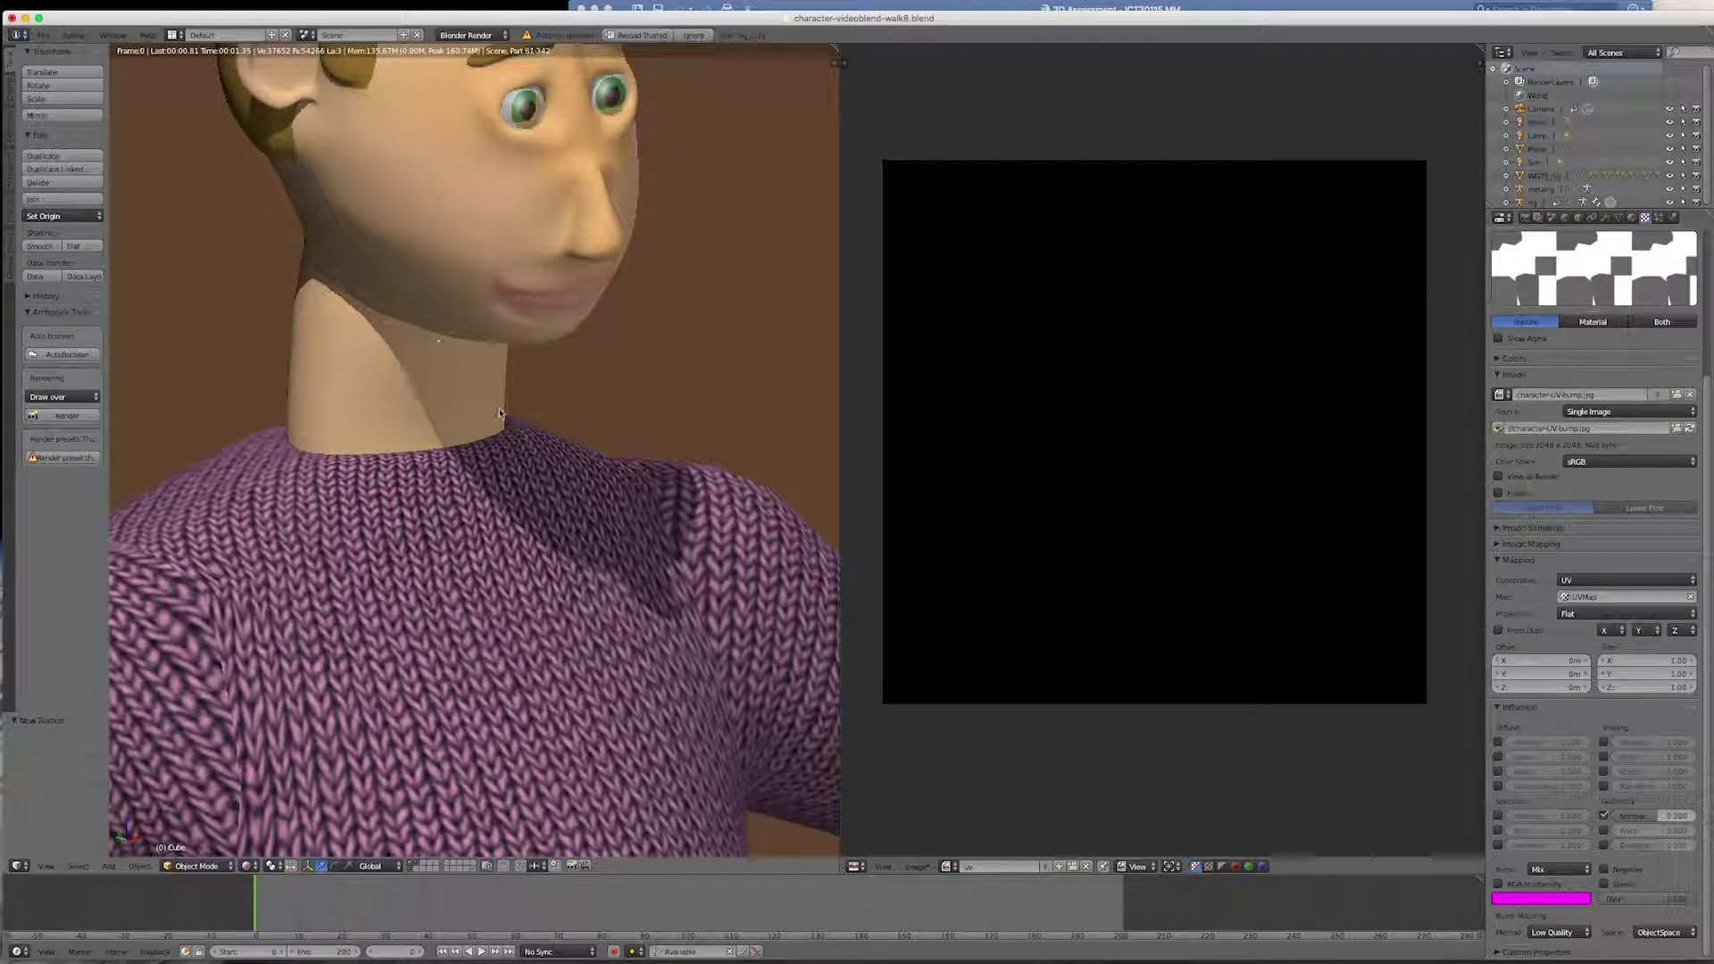
{"action": "scroll", "coordinate": [463, 376], "scroll_direction": "up", "scroll_amount": 1}
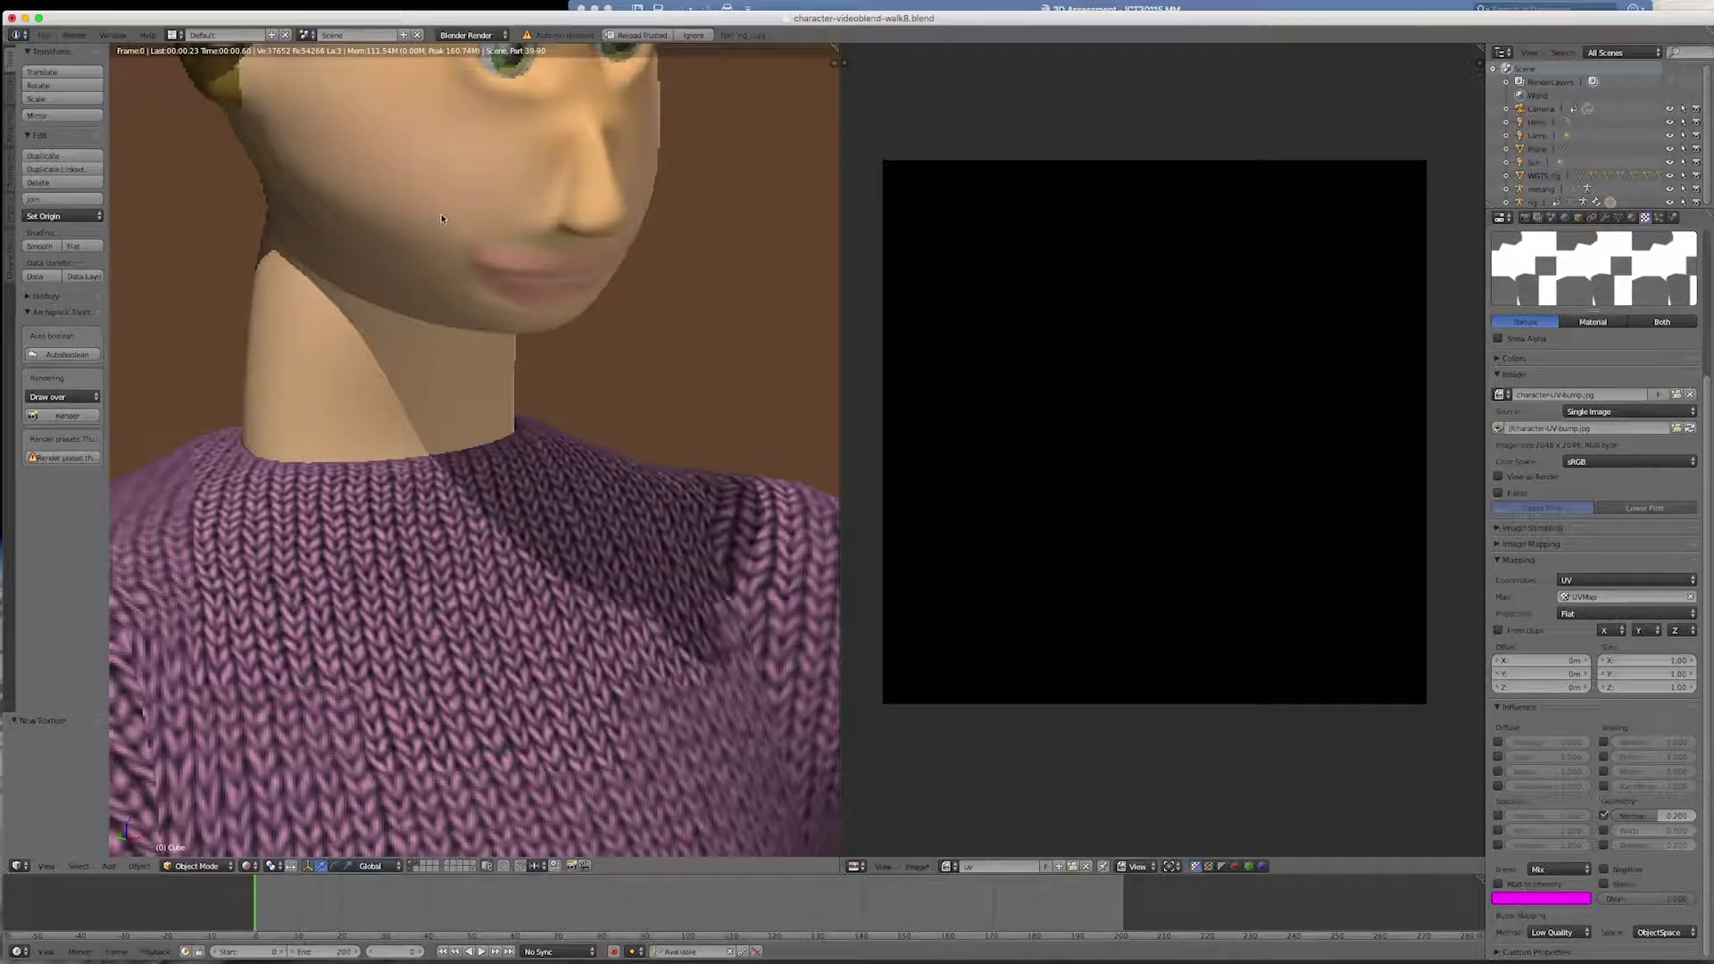
{"action": "scroll", "coordinate": [464, 376], "scroll_direction": "down", "scroll_amount": 10}
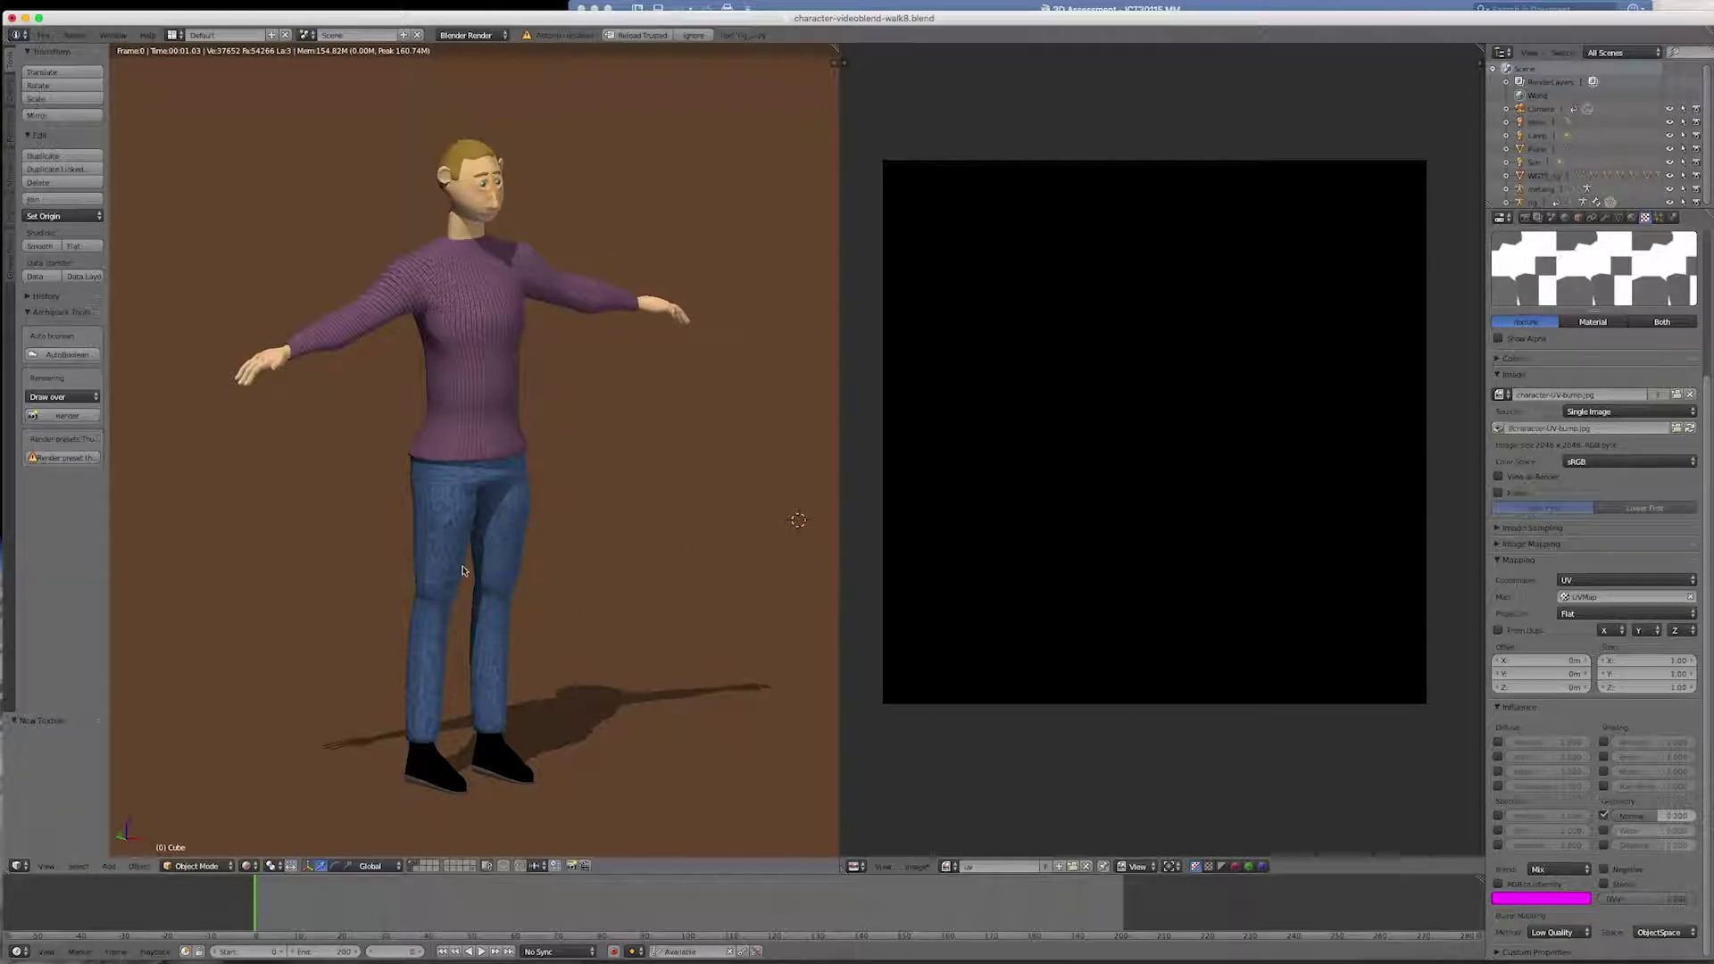
- Switch to Photoshop and open the recent file character-UV.psd from the Tute Character folder
{"action": "mouse_move", "coordinate": [3, 457]}
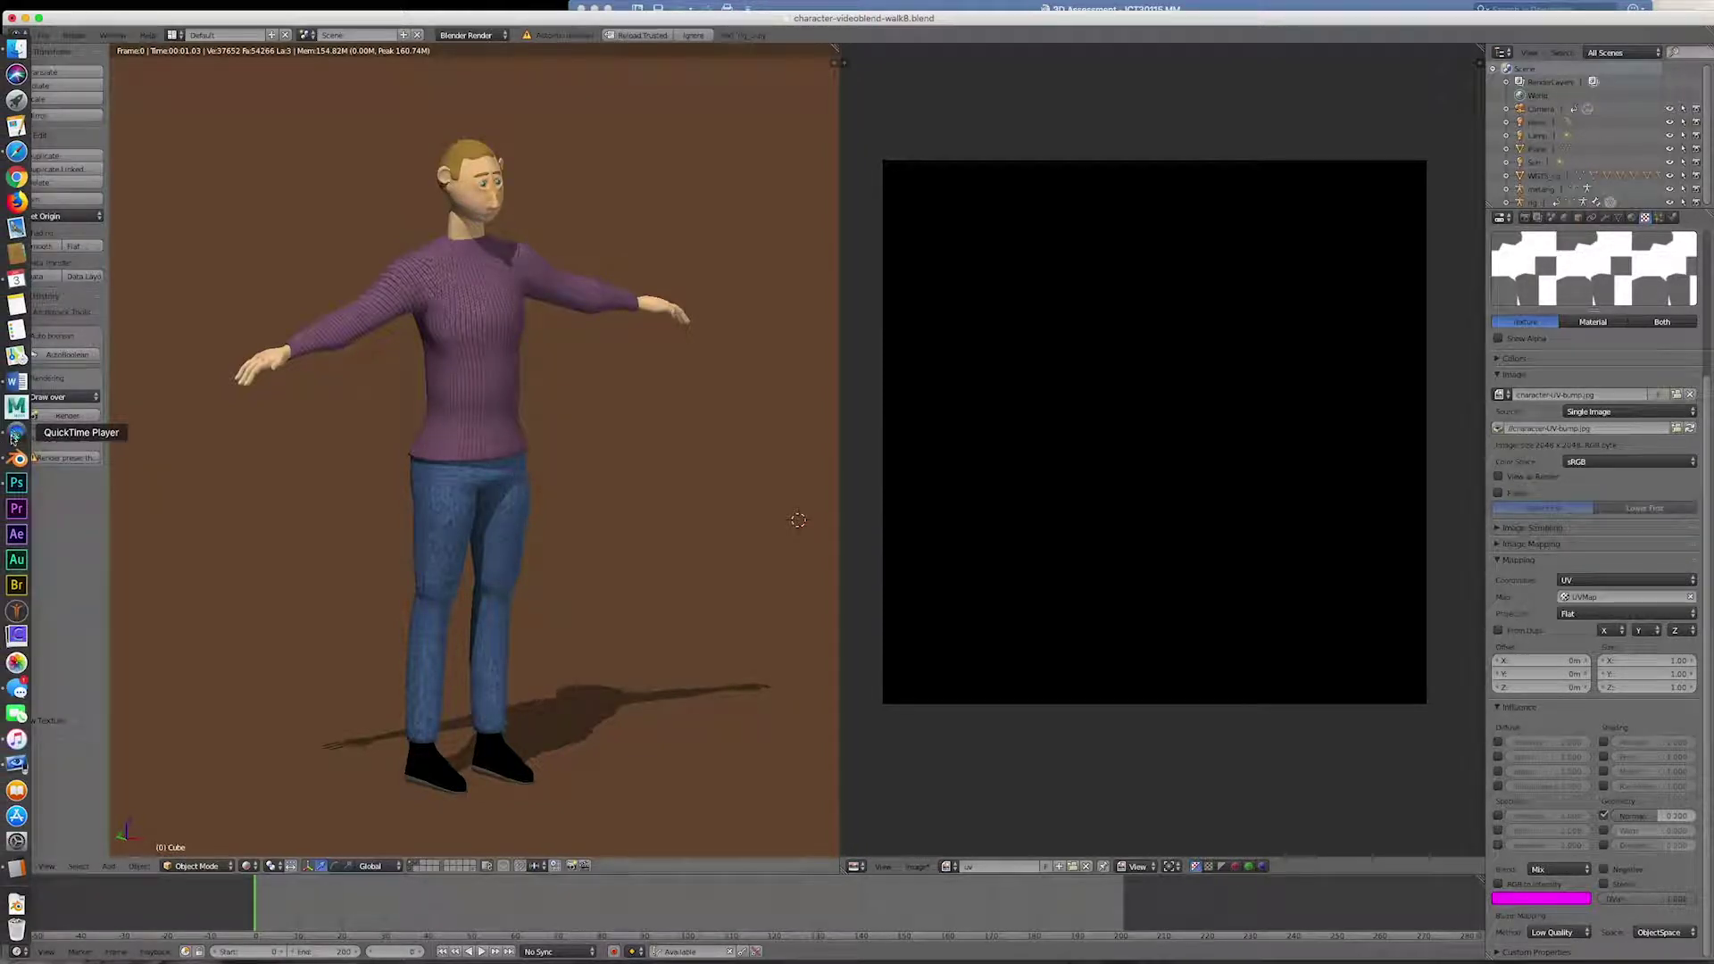
{"action": "left_click", "coordinate": [15, 482]}
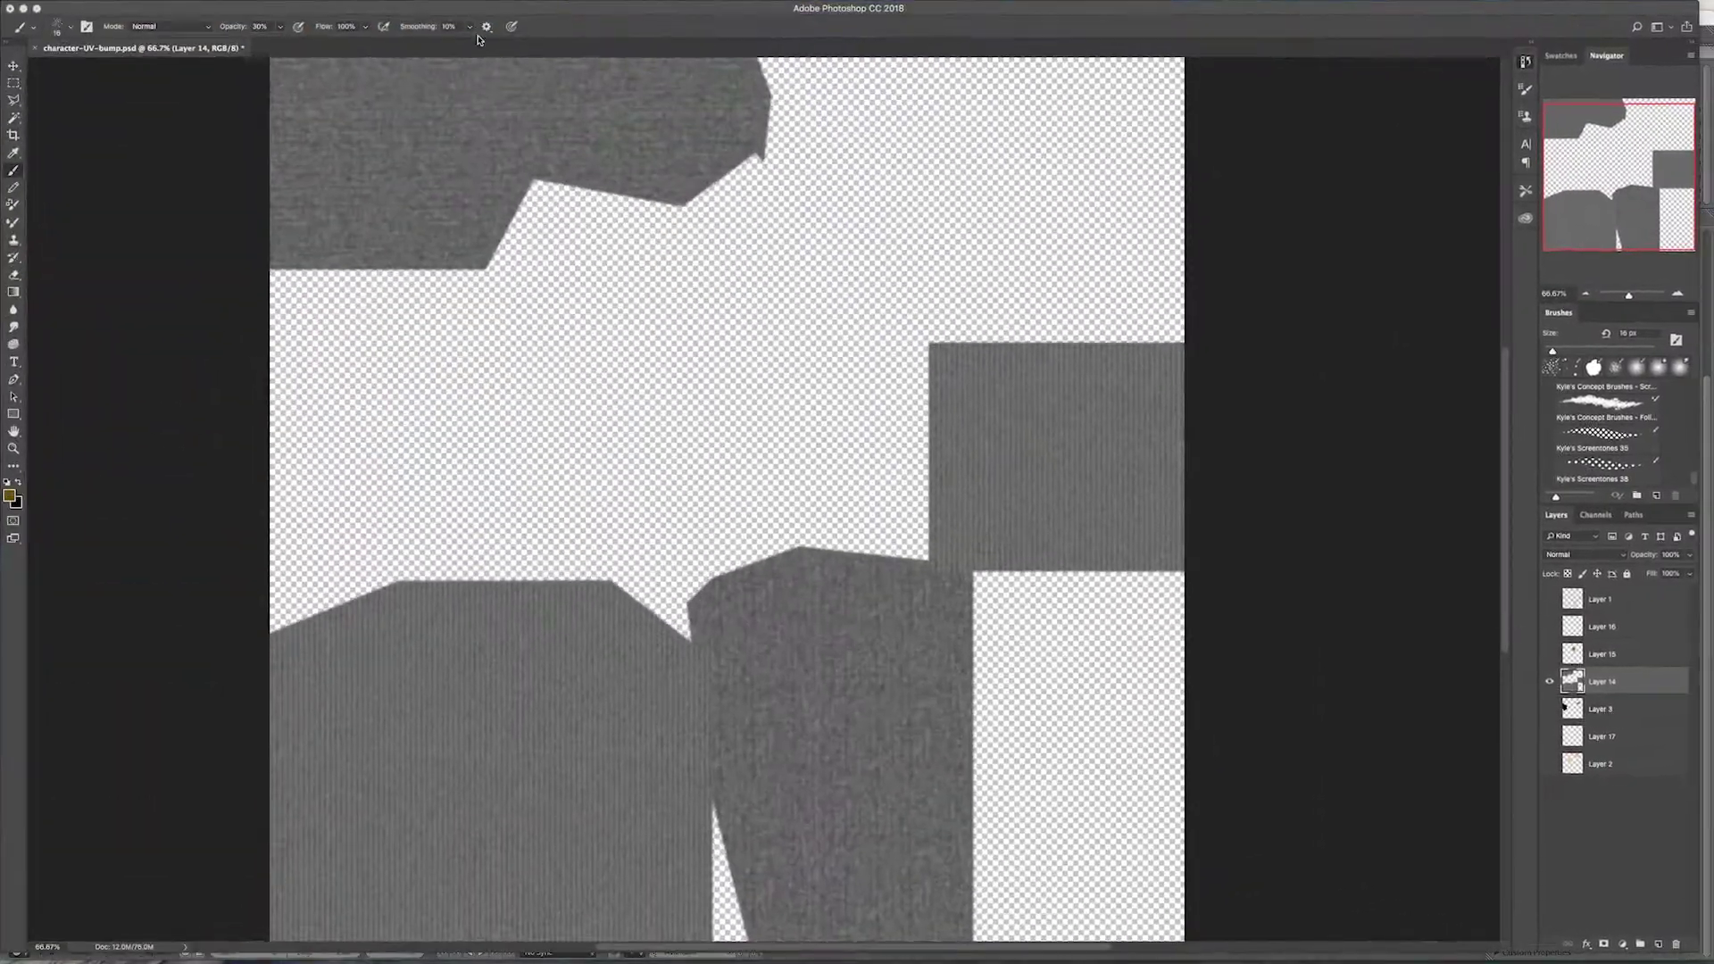
{"action": "left_click", "coordinate": [119, 8]}
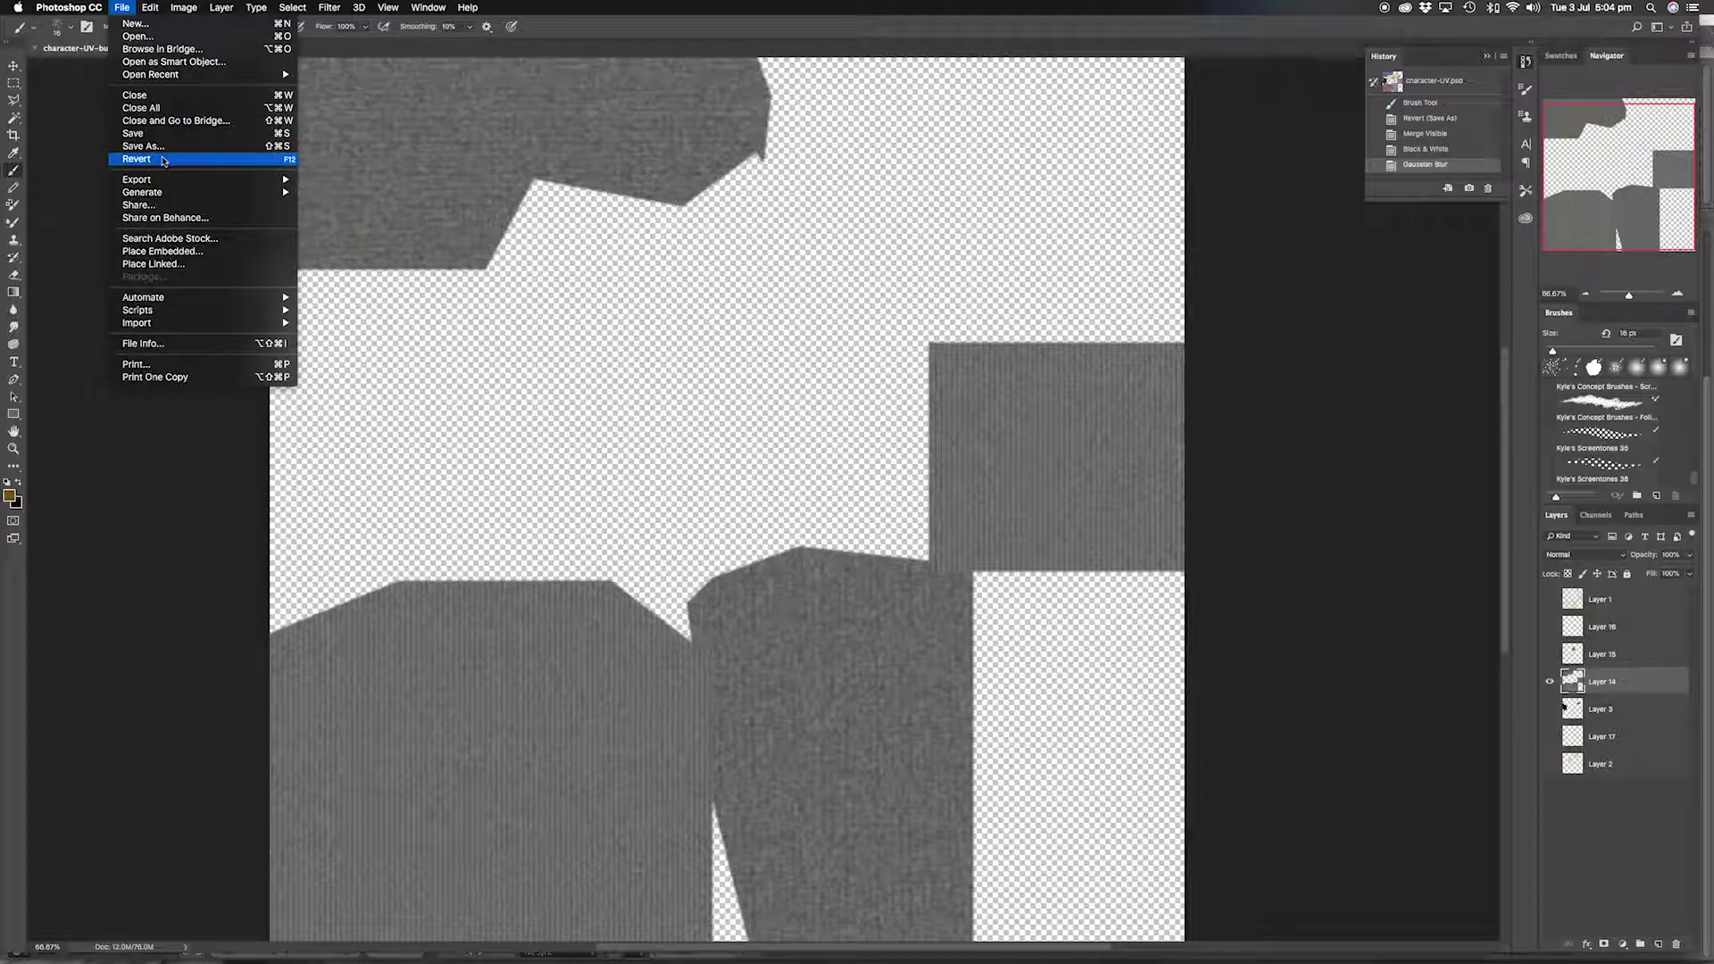
{"action": "mouse_move", "coordinate": [180, 79]}
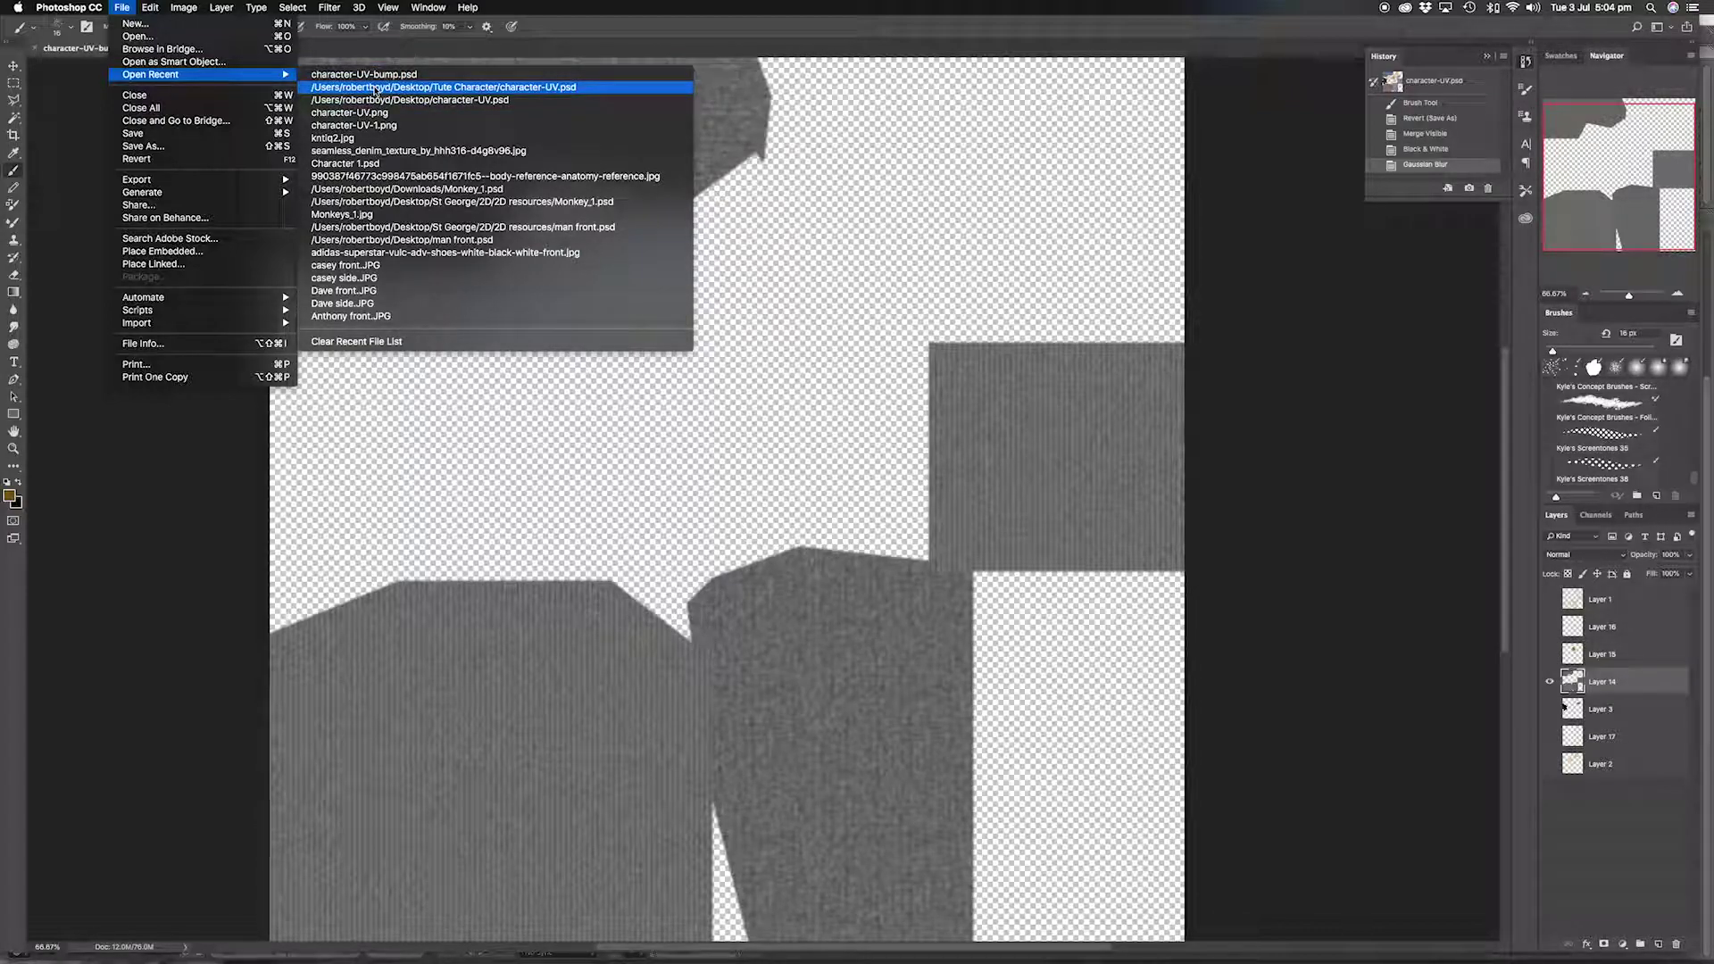
{"action": "left_click", "coordinate": [374, 87]}
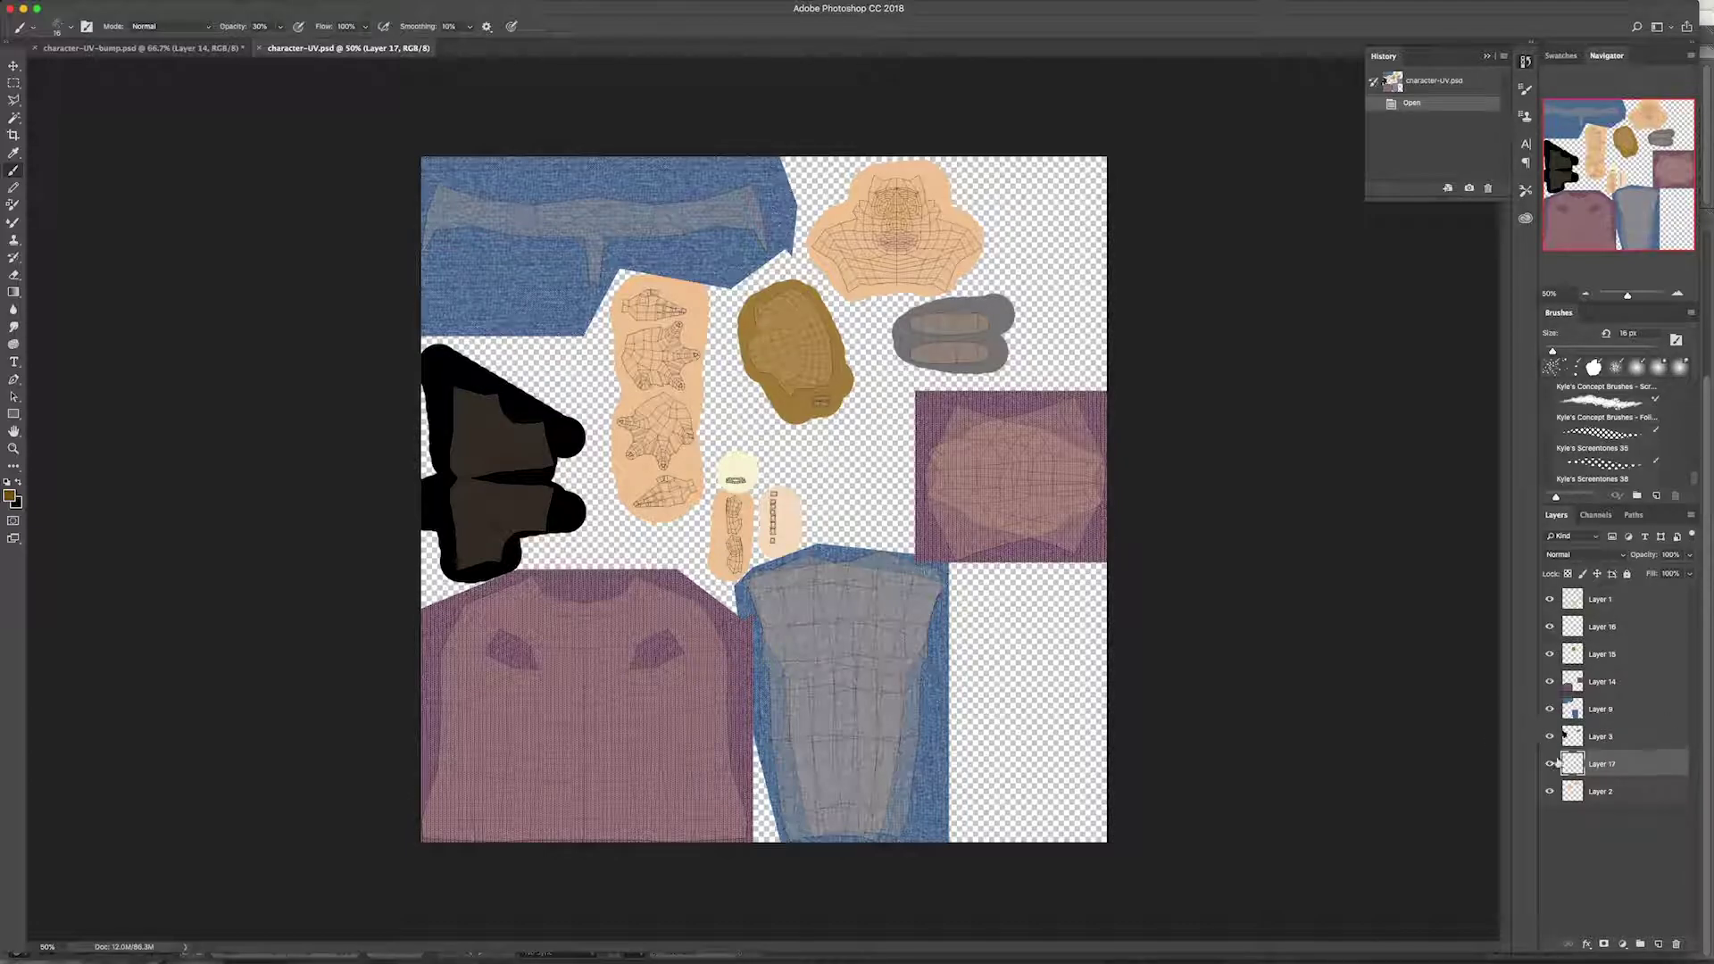
- Hide every layer except Layer 3, which holds the black and grey shapes, and make it the active layer
{"action": "left_click", "coordinate": [1550, 764]}
{"action": "left_click", "coordinate": [1550, 791]}
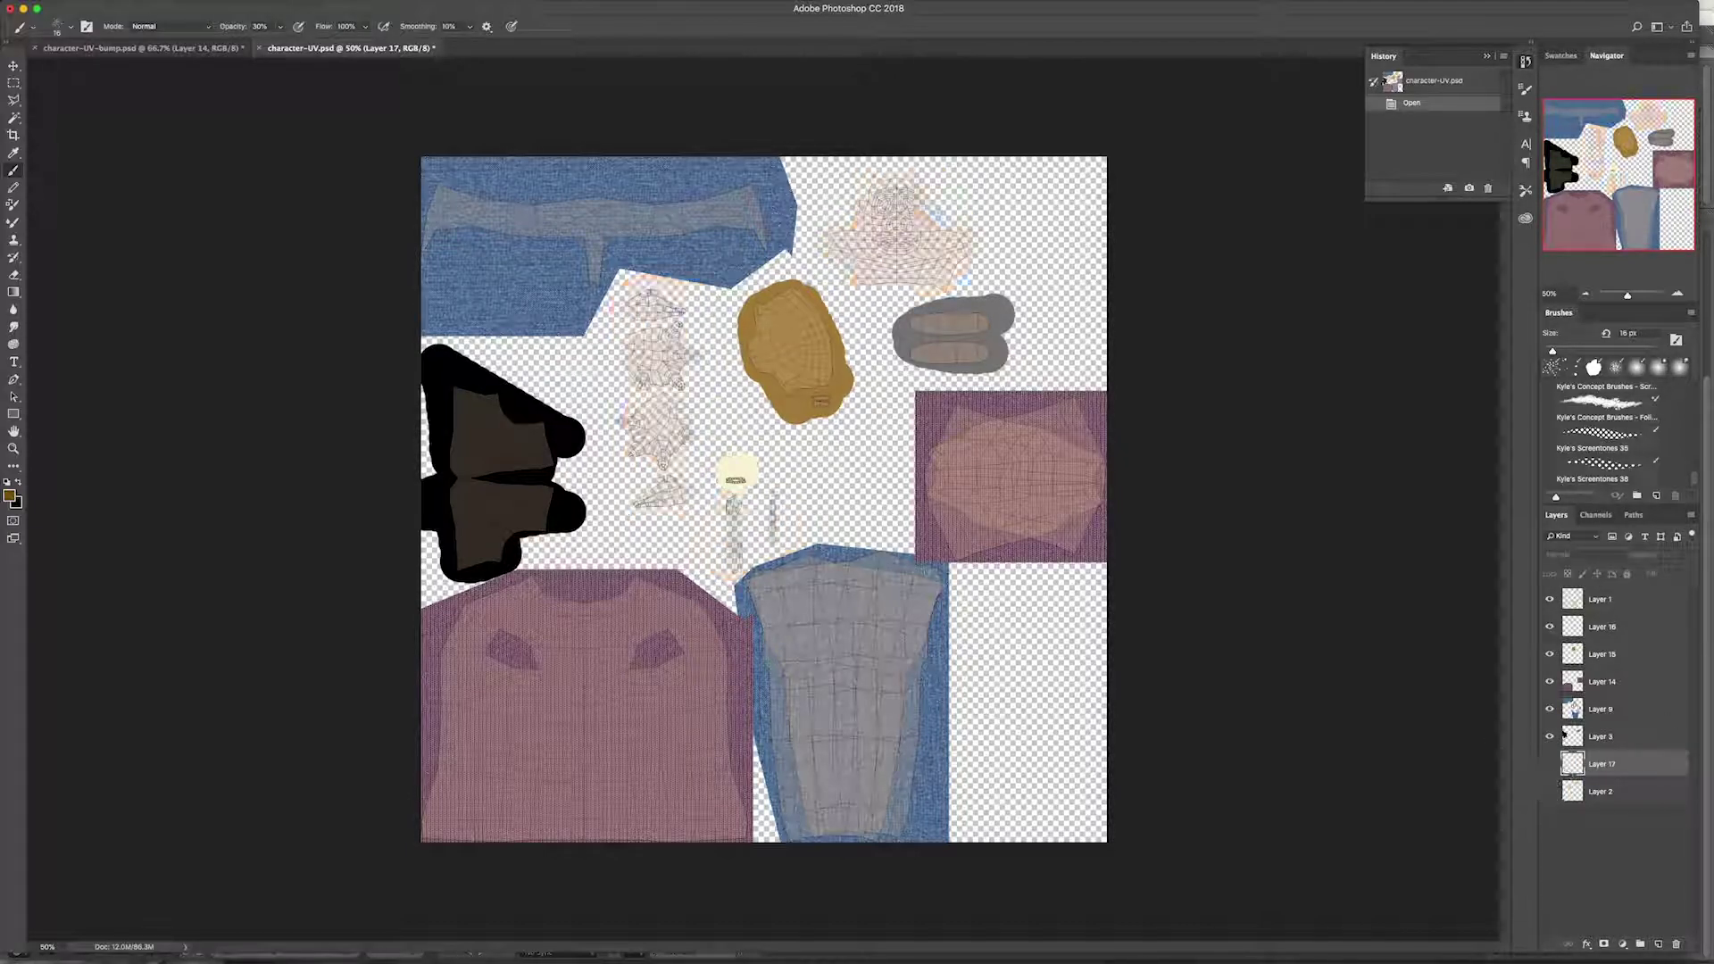
{"action": "left_click", "coordinate": [1550, 709]}
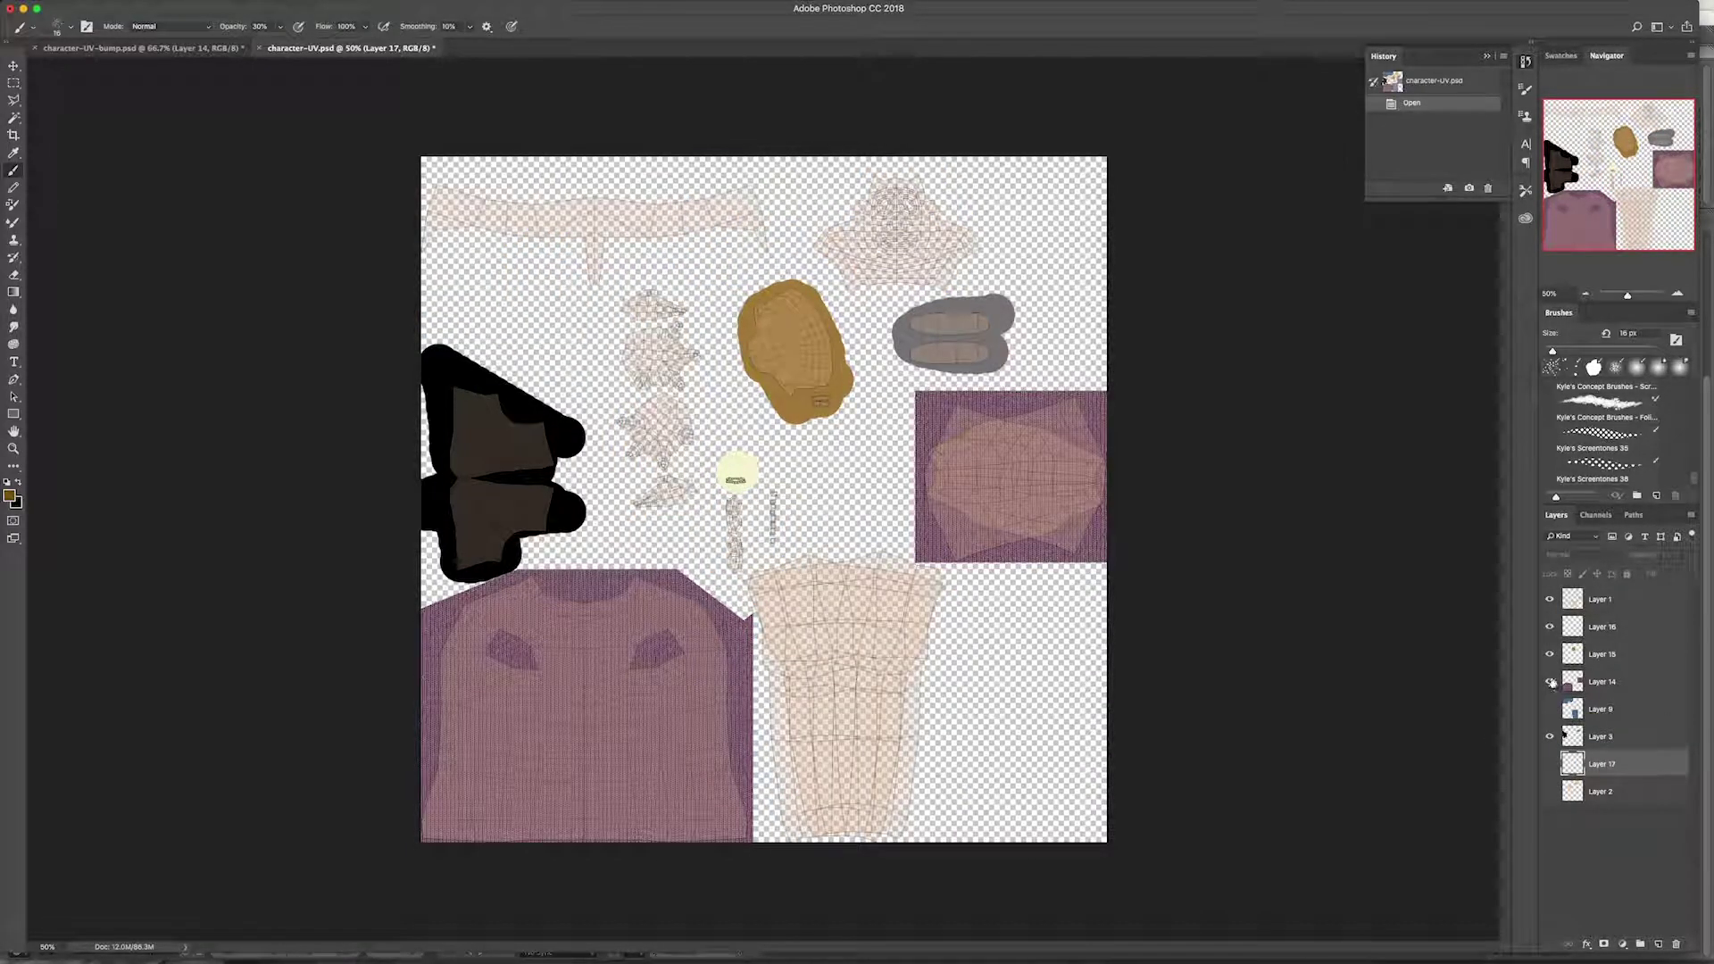
{"action": "left_click", "coordinate": [1549, 681]}
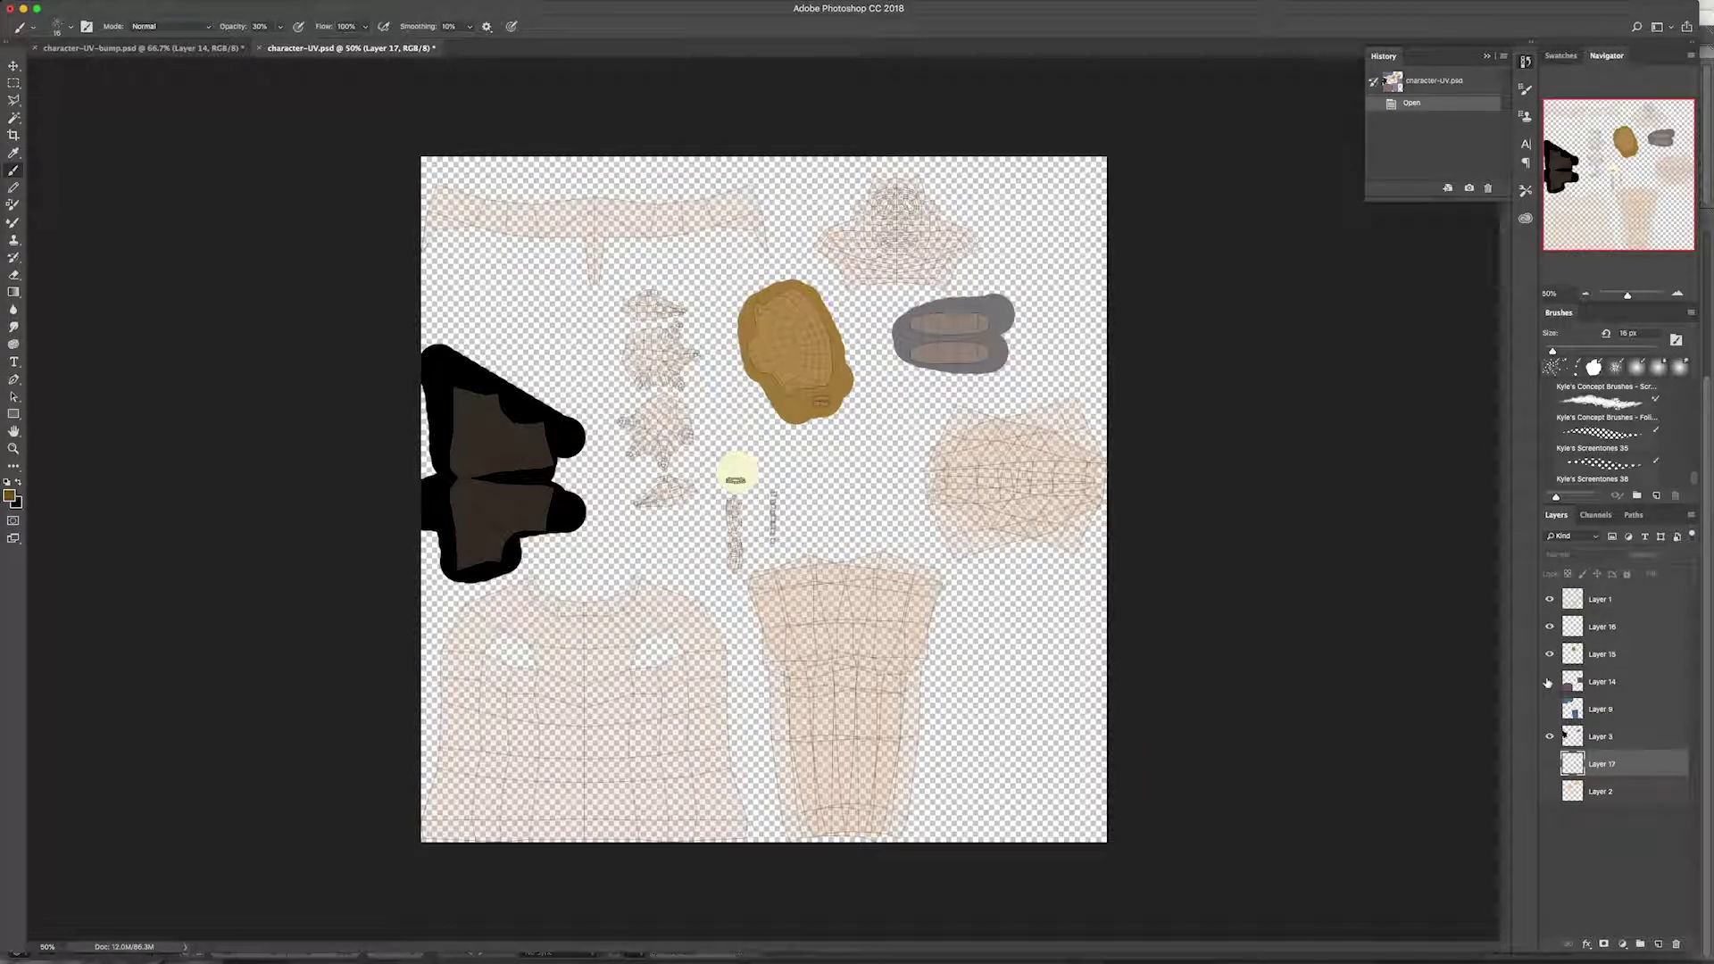
{"action": "left_click", "coordinate": [1549, 654]}
{"action": "left_click", "coordinate": [1549, 627]}
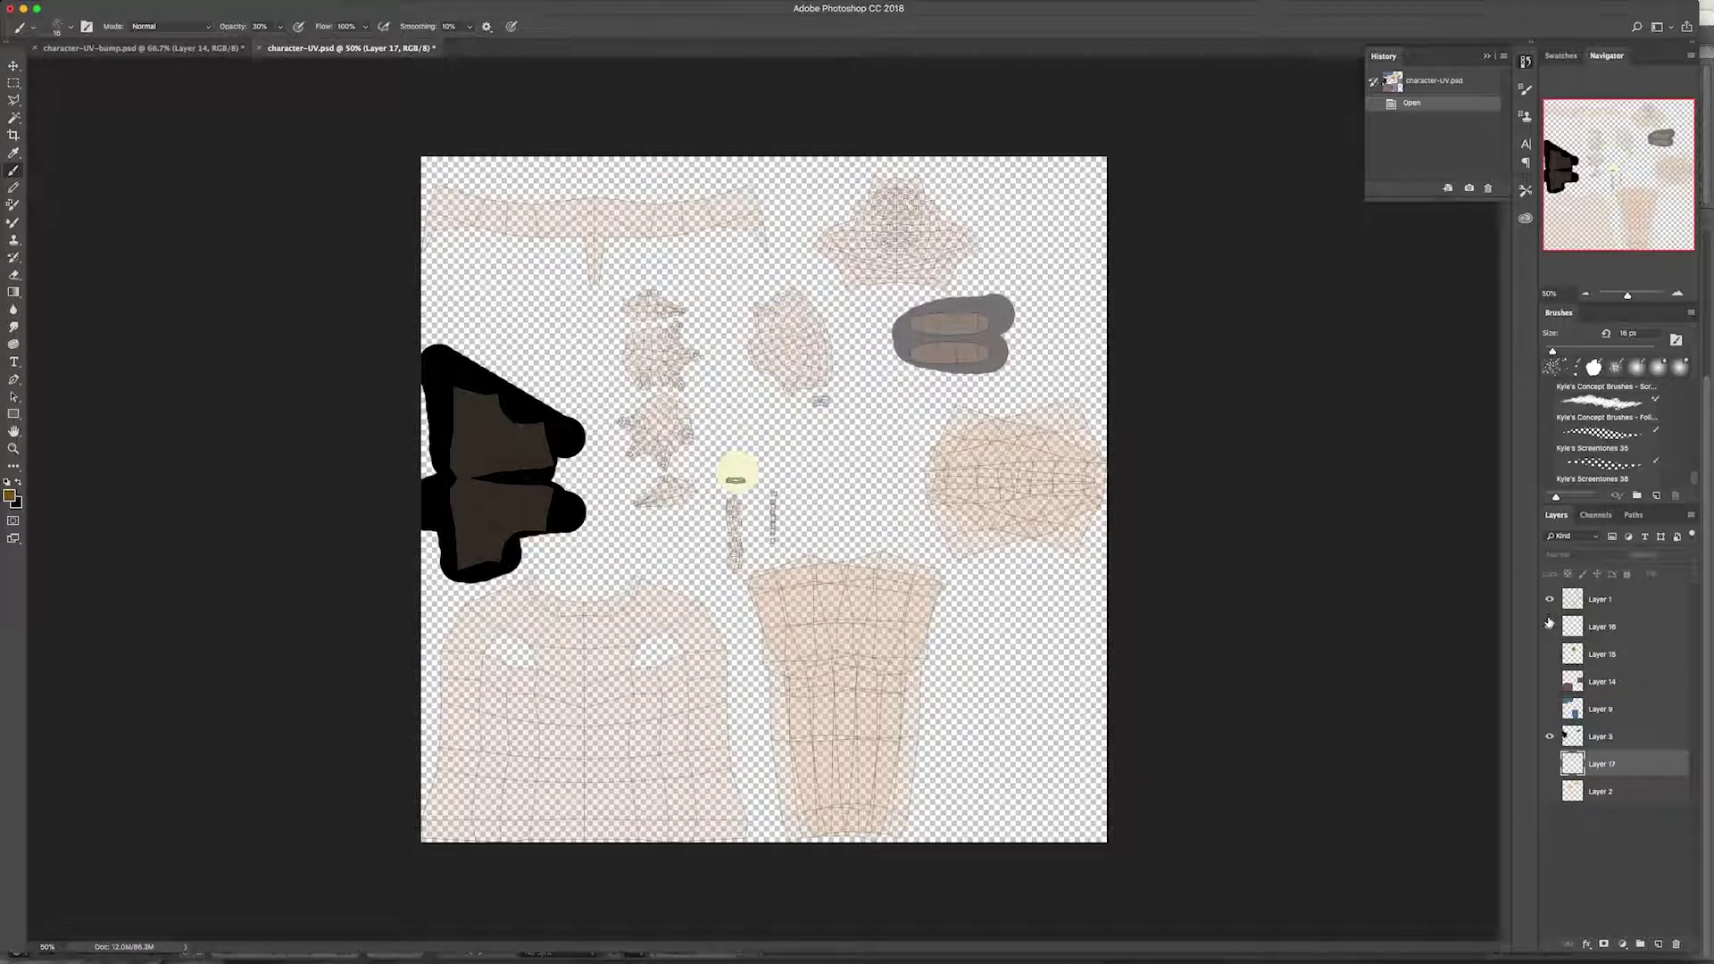
{"action": "left_click", "coordinate": [1549, 599]}
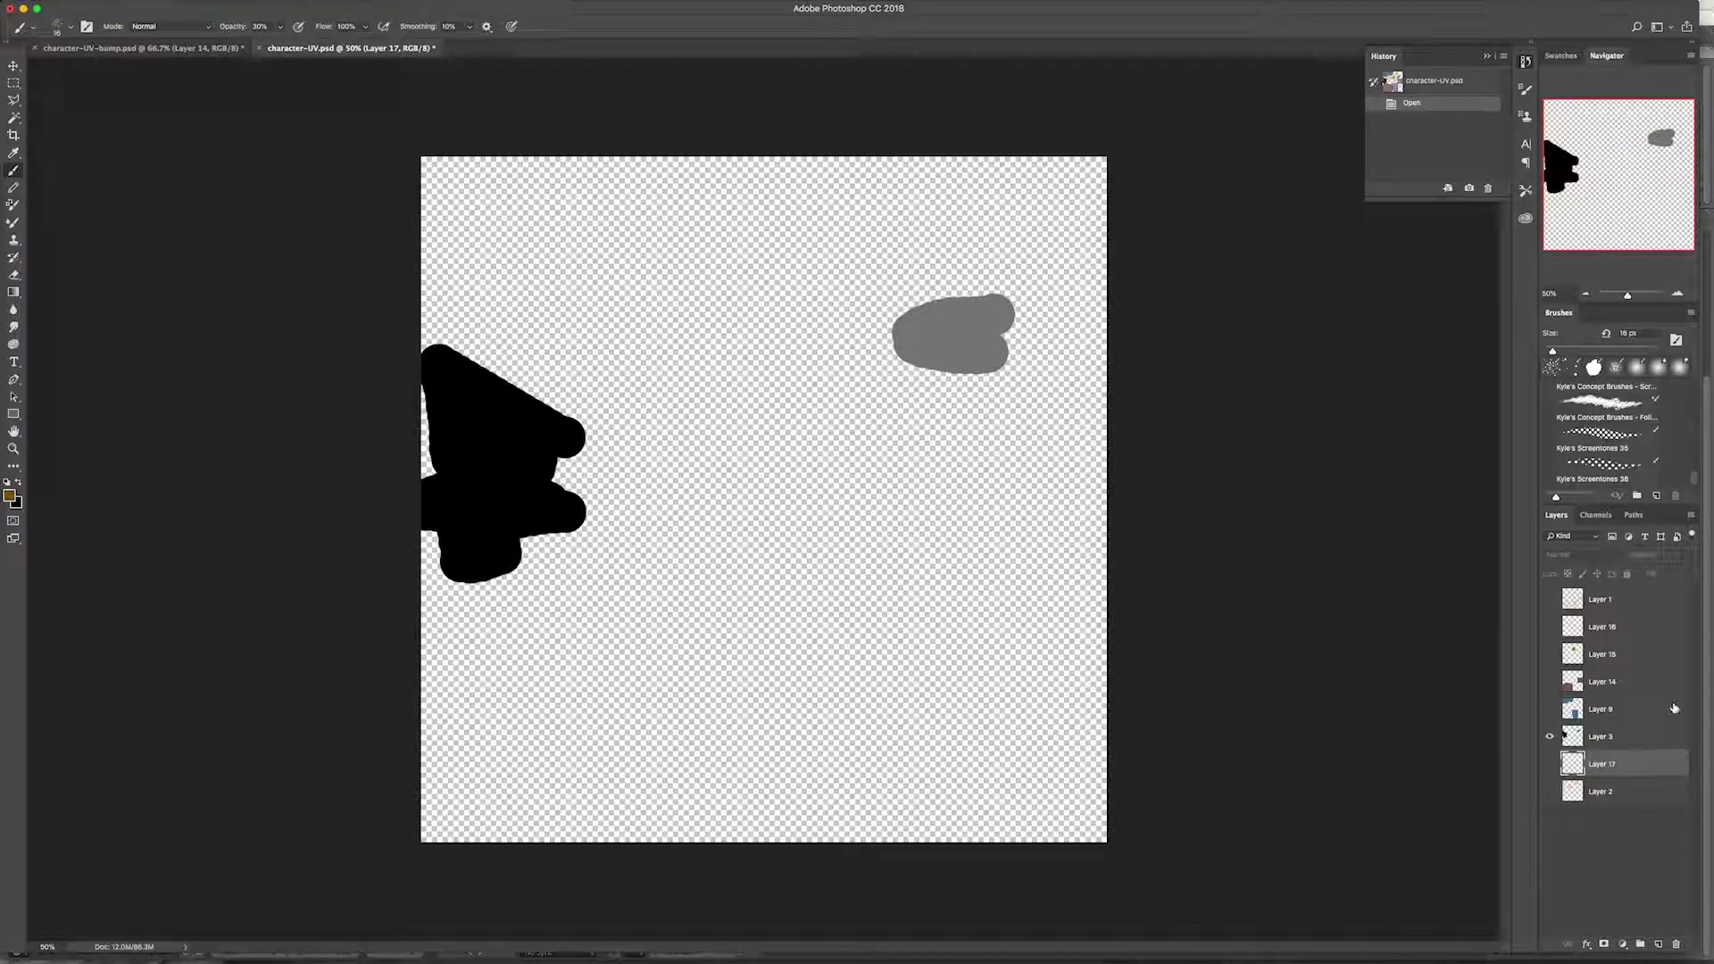
{"action": "left_click", "coordinate": [1636, 736]}
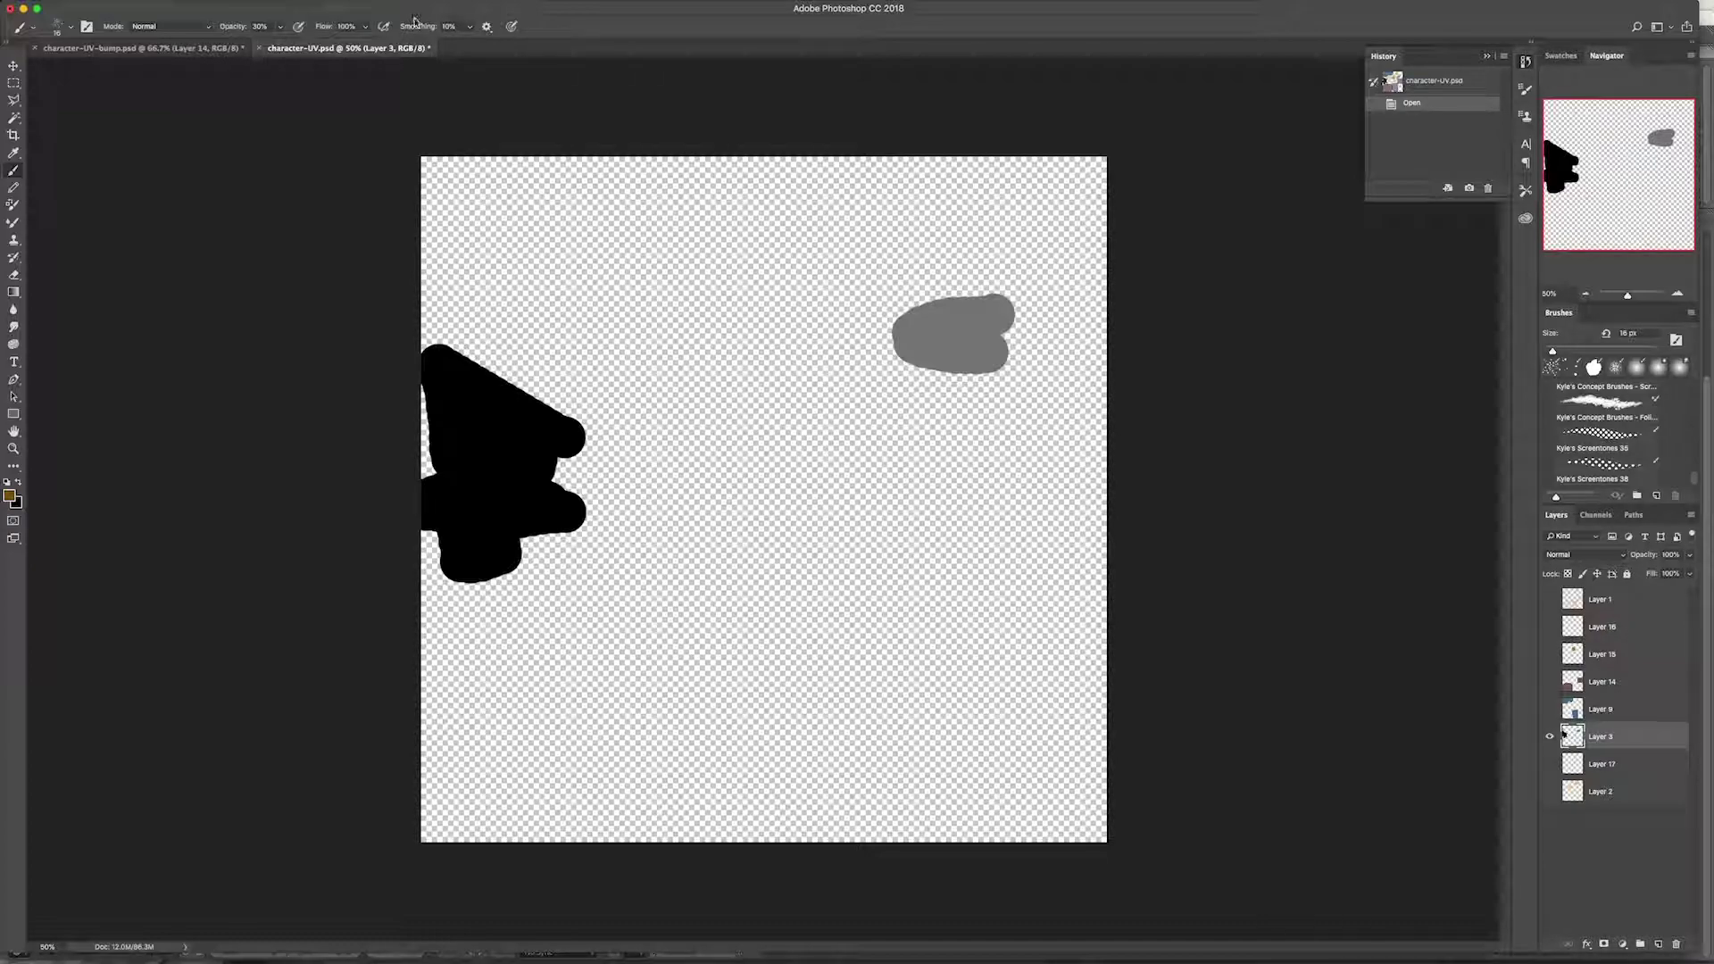
{"action": "mouse_move", "coordinate": [56, 4]}
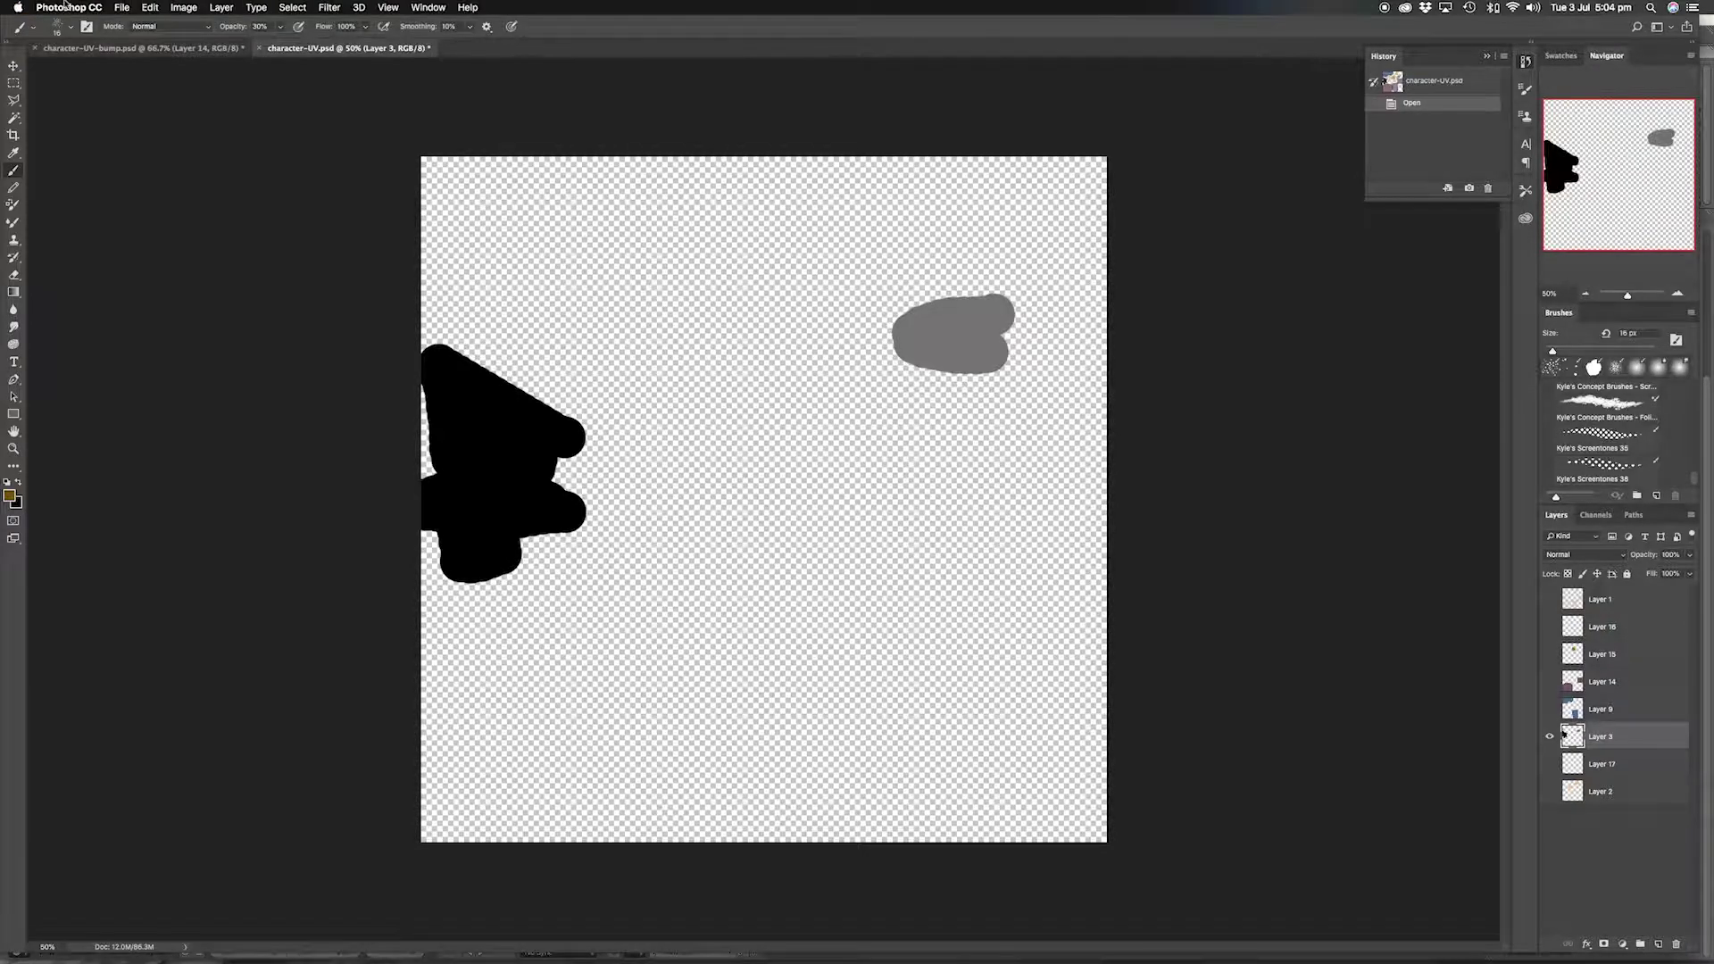
- Export the visible shoe layer for web as a maximum-quality JPEG named character-UV-spec.jpg in Tute Character, replacing the existing file
{"action": "left_click", "coordinate": [122, 6]}
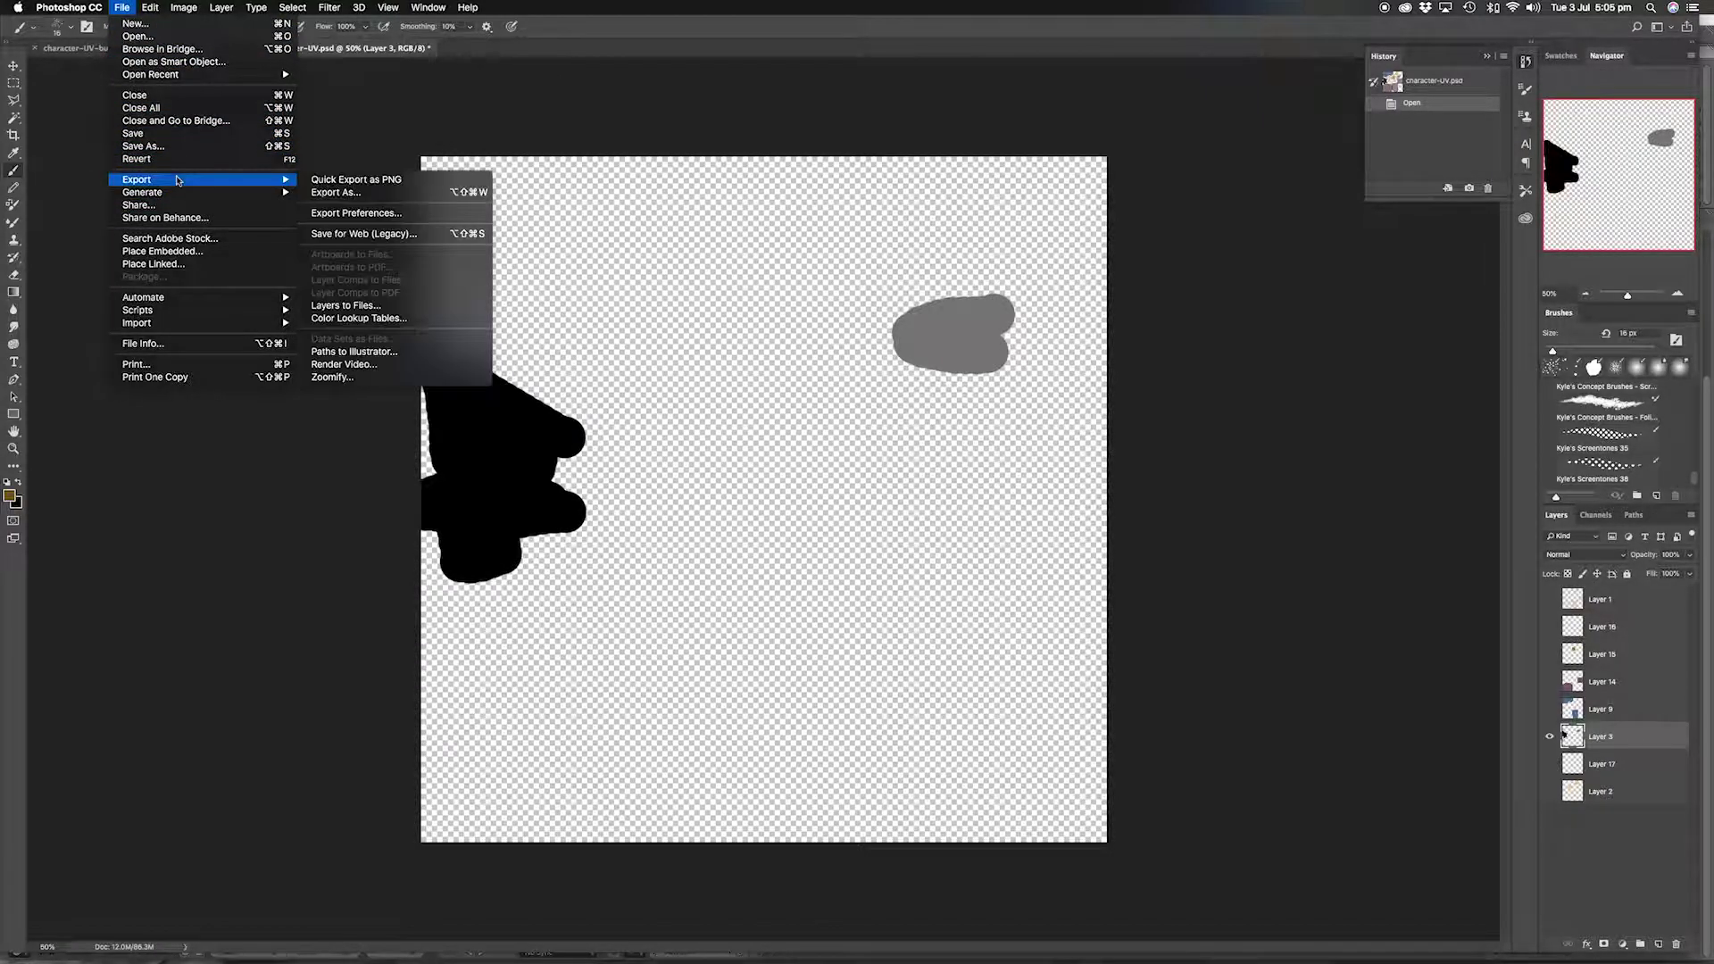
{"action": "mouse_move", "coordinate": [170, 179]}
{"action": "left_click", "coordinate": [366, 235]}
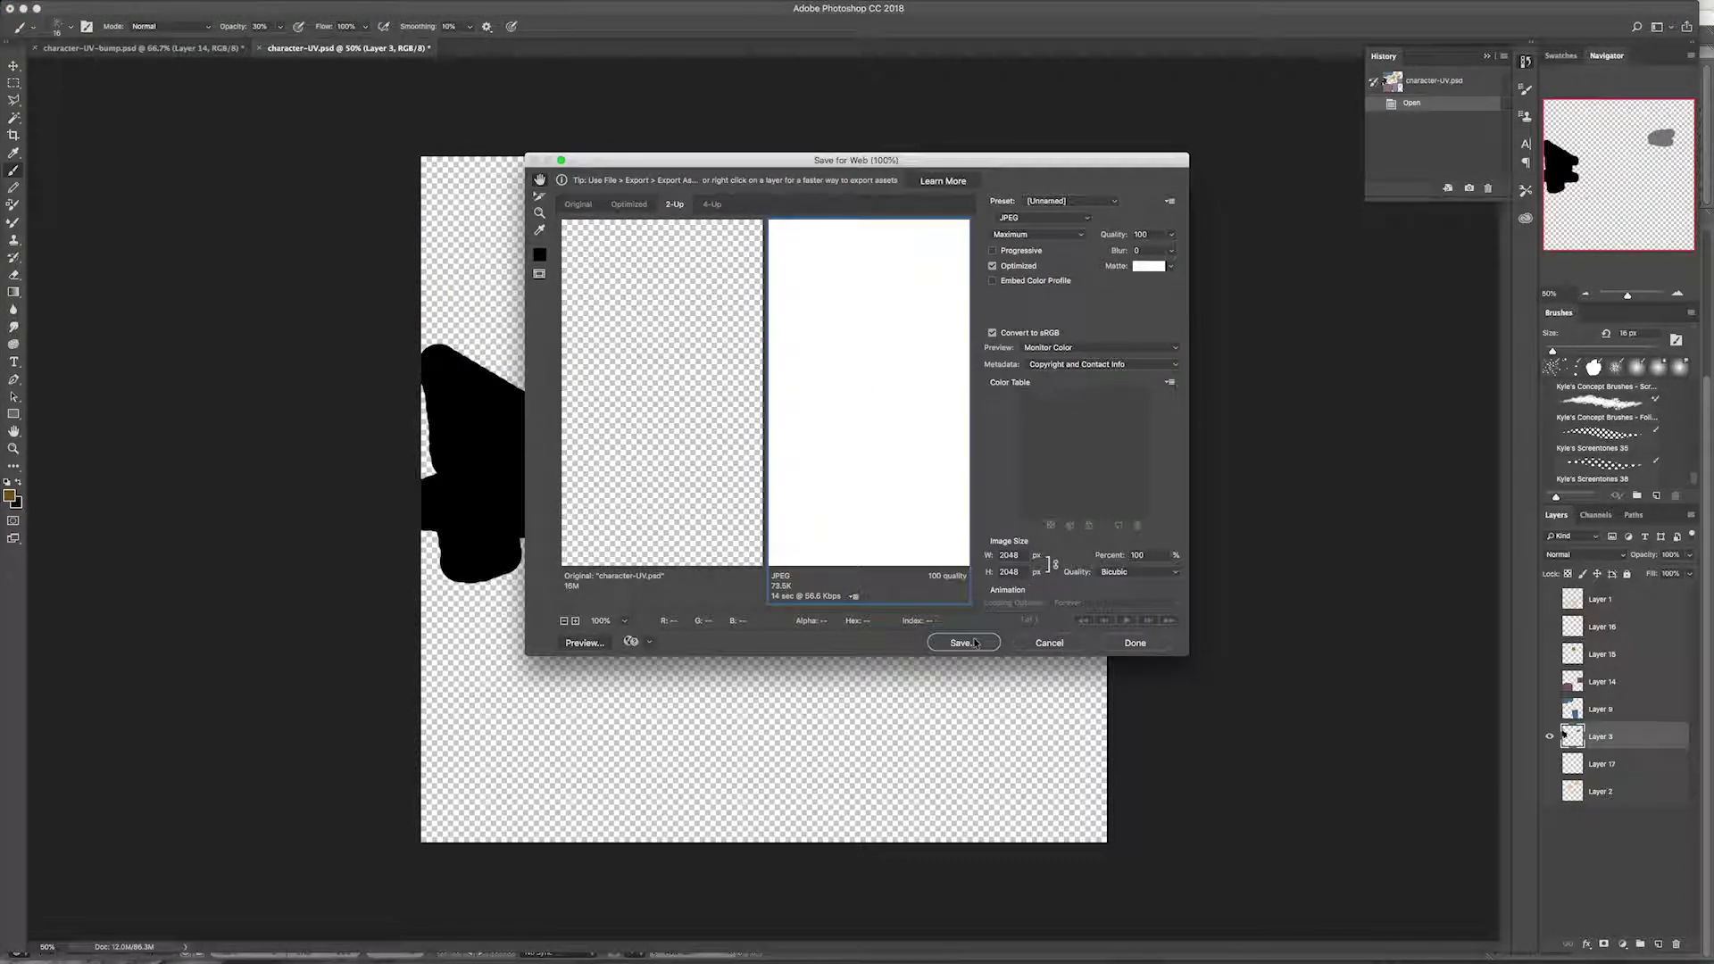
{"action": "left_click", "coordinate": [962, 643]}
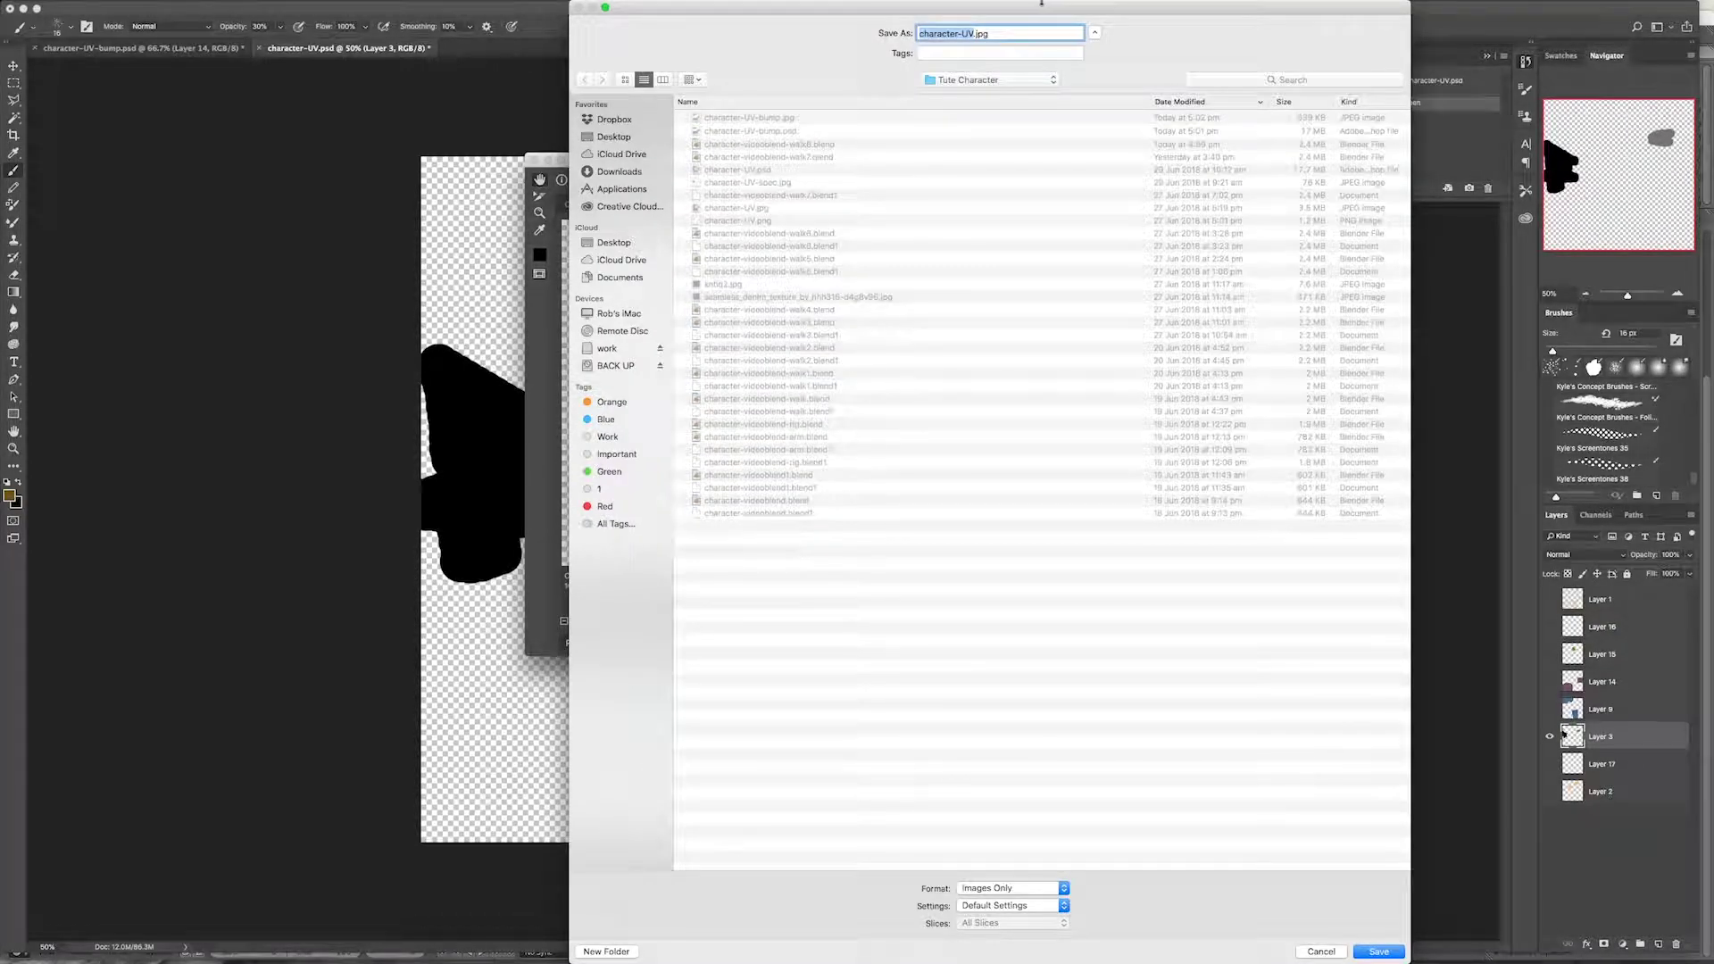
{"action": "left_click", "coordinate": [979, 39]}
{"action": "type", "text": "-spec"}
{"action": "left_click", "coordinate": [1379, 952]}
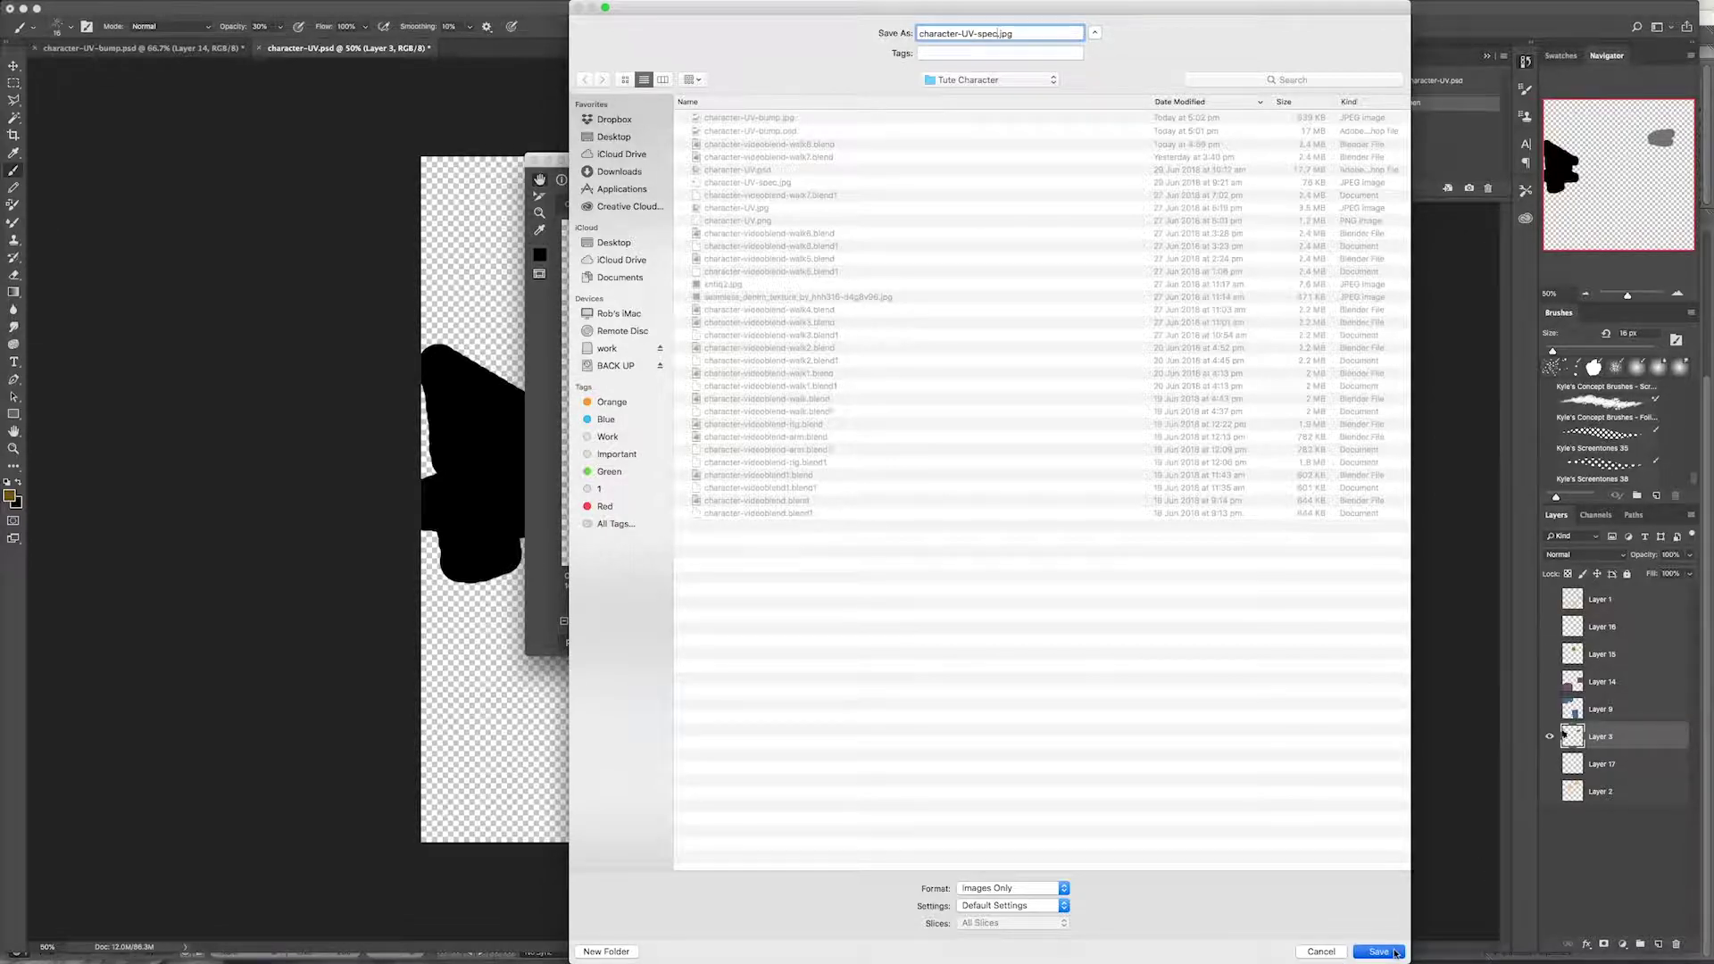
{"action": "left_click", "coordinate": [1050, 444]}
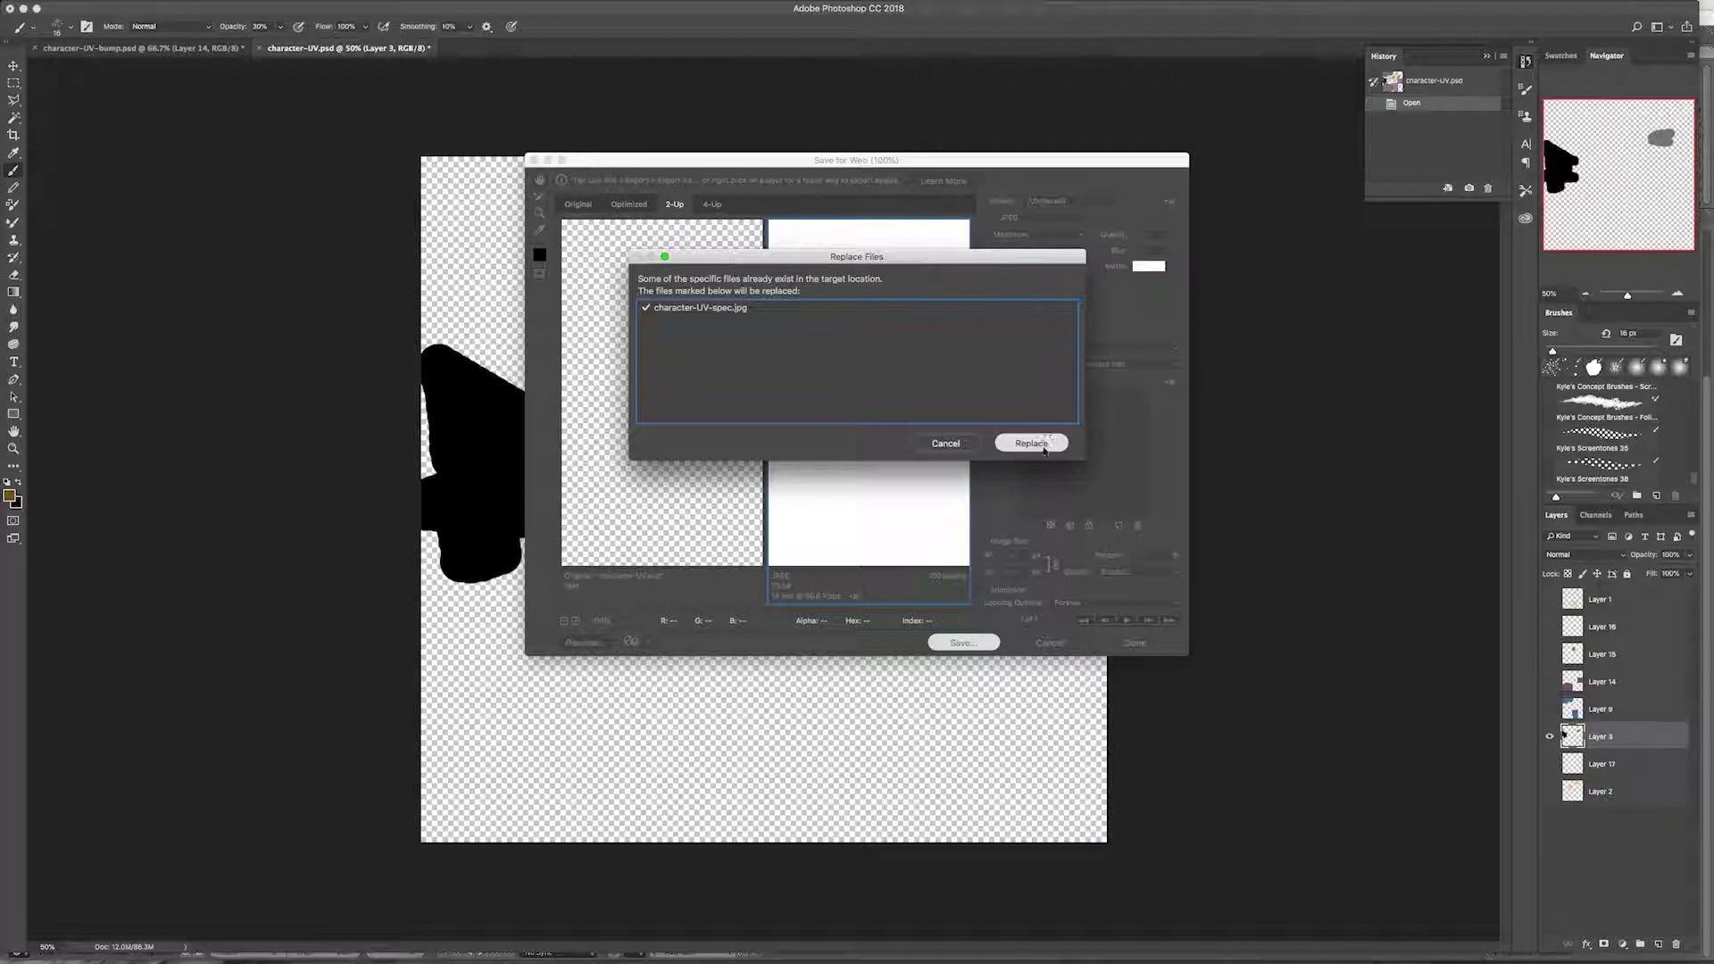
- Switch to Blender and add a new image texture in the empty slot below the bump texture
{"action": "left_click", "coordinate": [25, 9]}
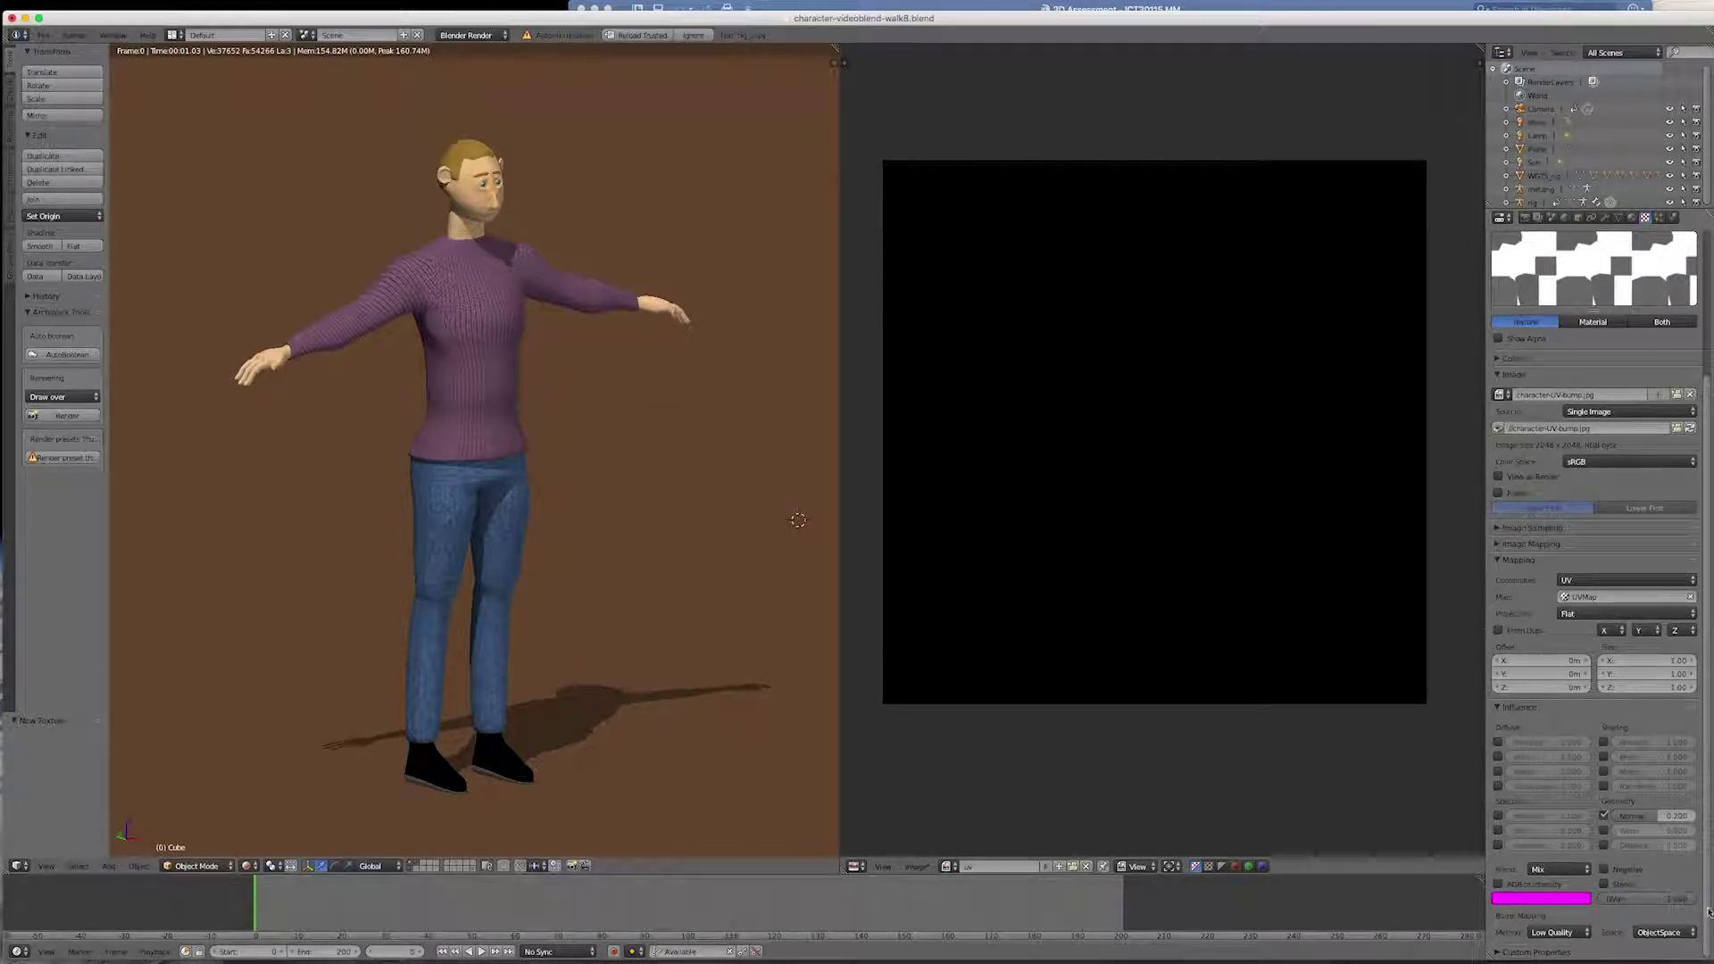
{"action": "scroll", "coordinate": [1657, 421], "scroll_direction": "up", "scroll_amount": 5}
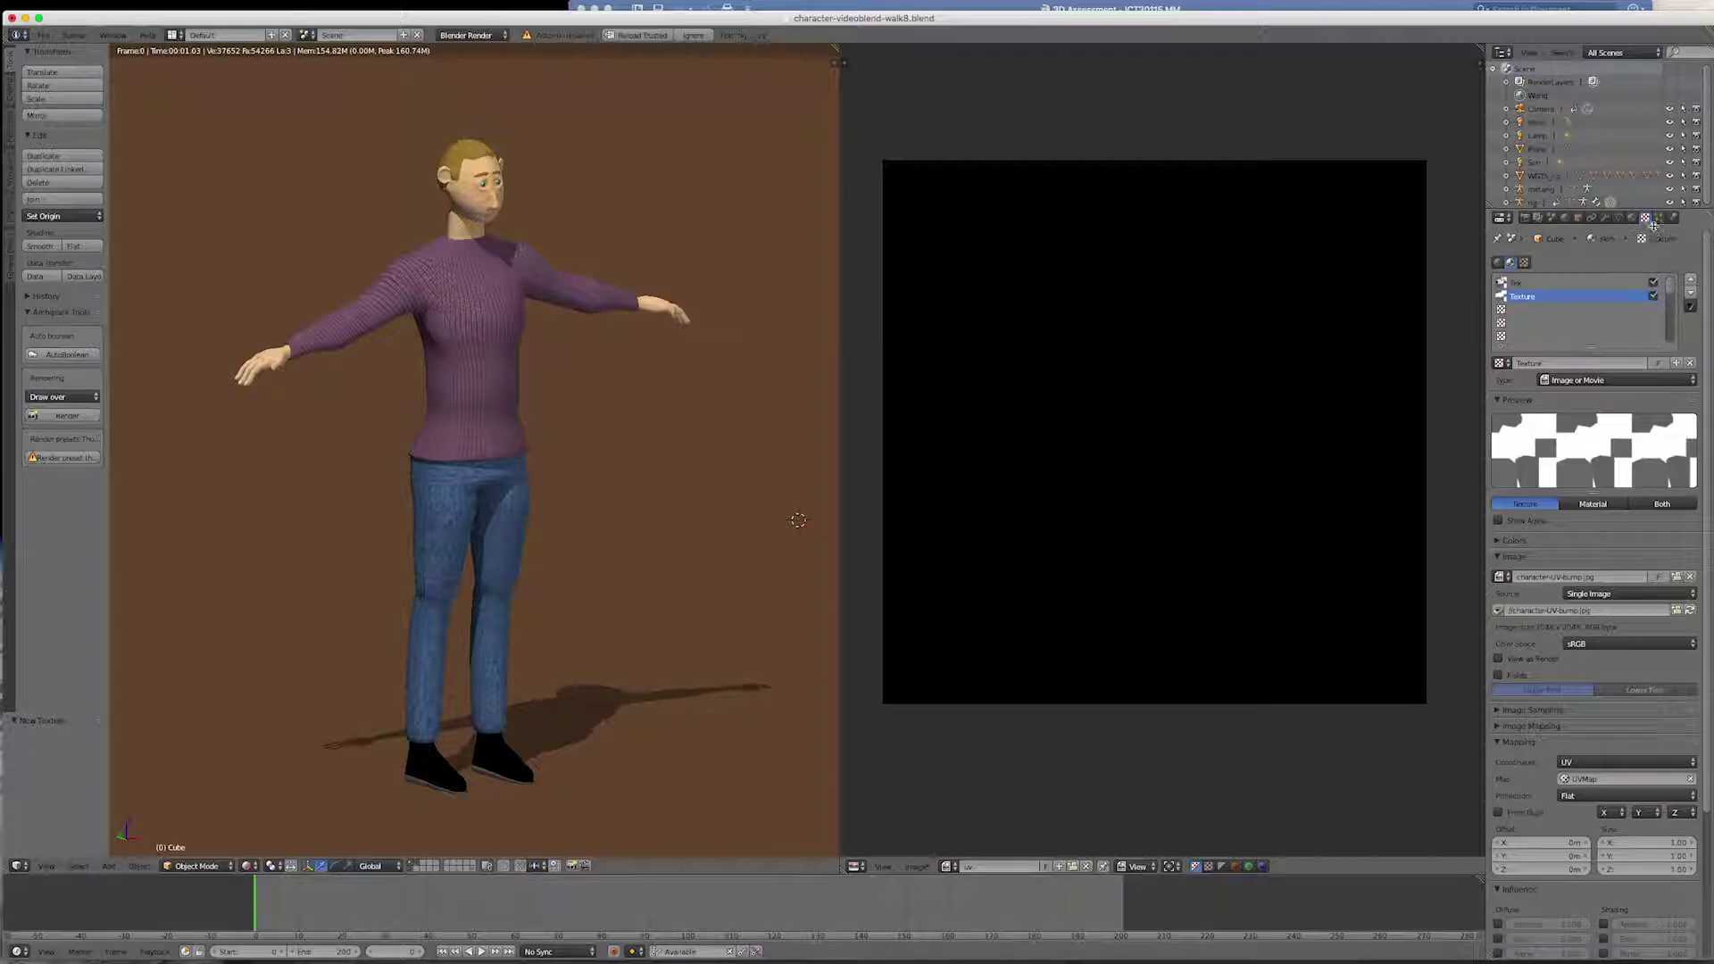
{"action": "left_click", "coordinate": [1541, 312]}
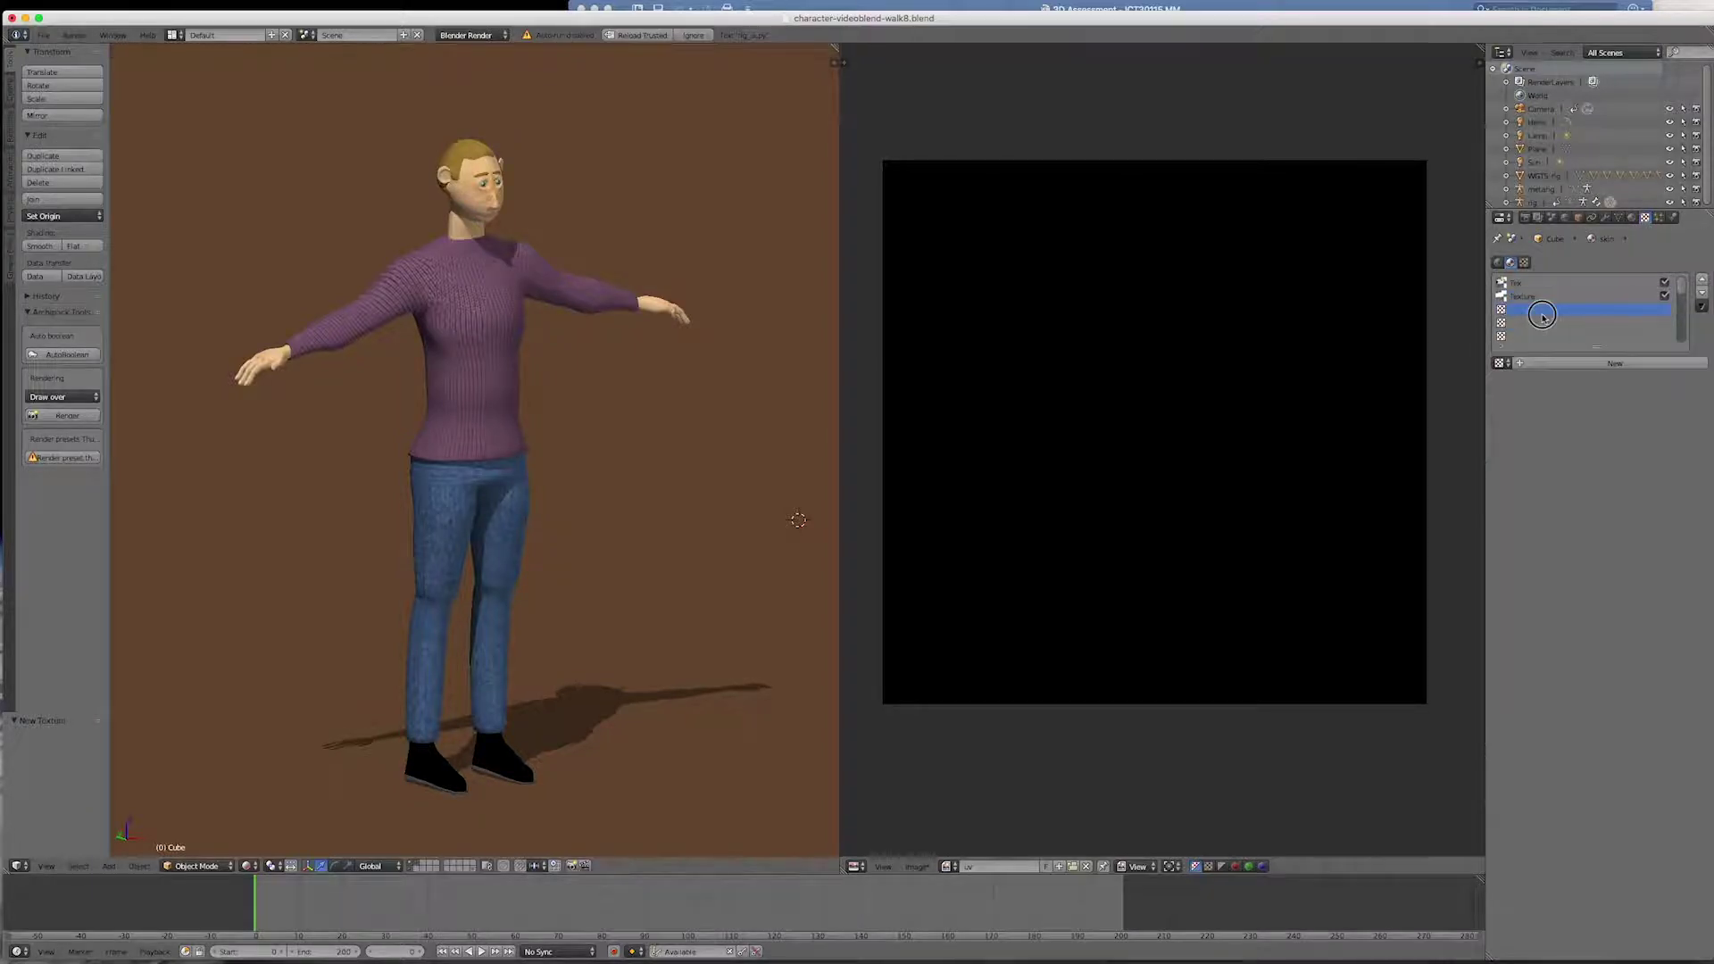
{"action": "left_click", "coordinate": [1599, 363]}
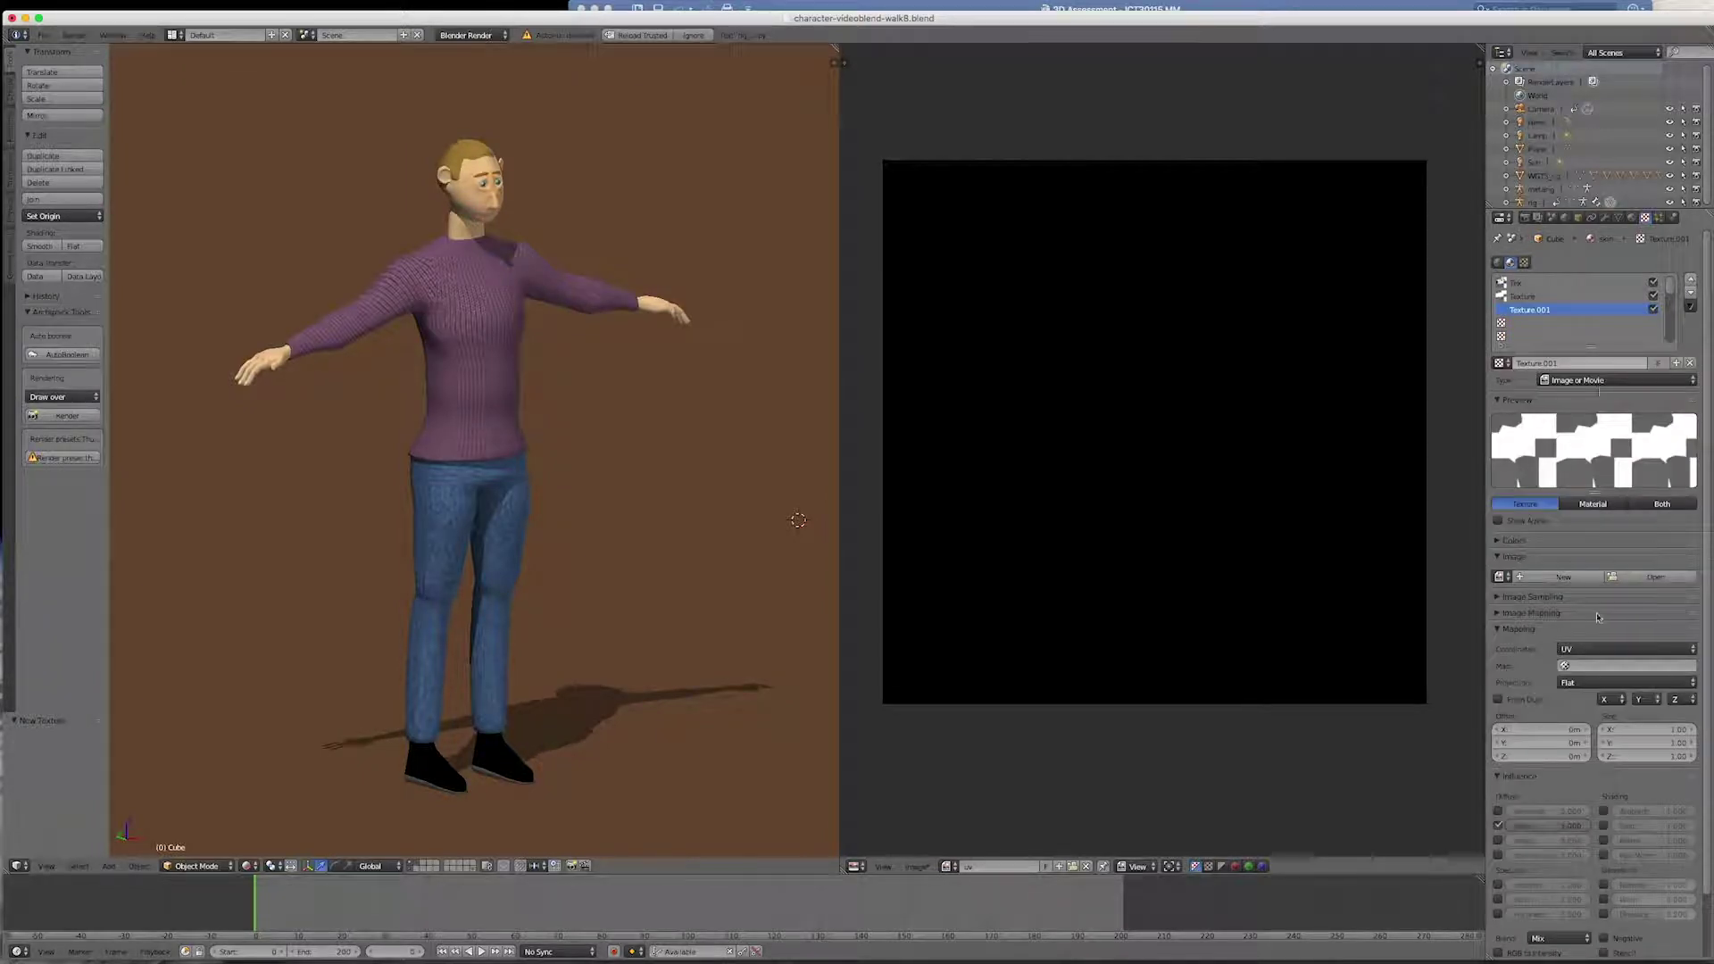
- Map the new texture with UVMap and load character-UV-spec.jpg as its image
{"action": "left_click", "coordinate": [1585, 666]}
{"action": "left_click", "coordinate": [1582, 685]}
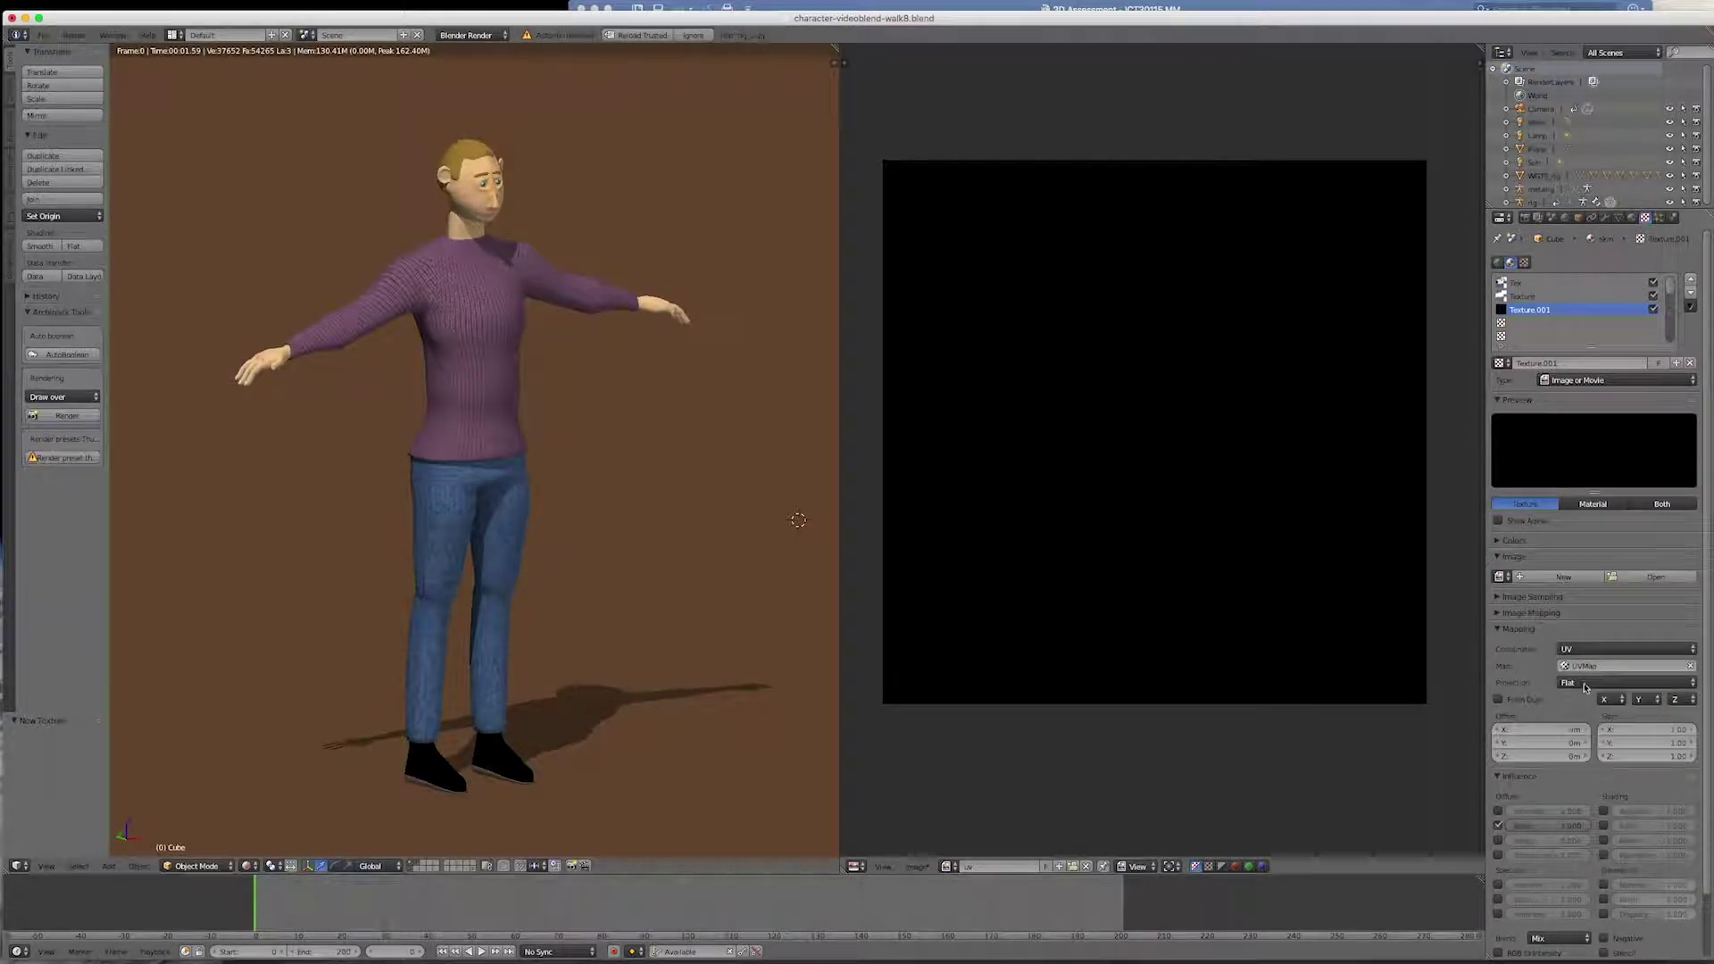
{"action": "left_click", "coordinate": [1654, 577]}
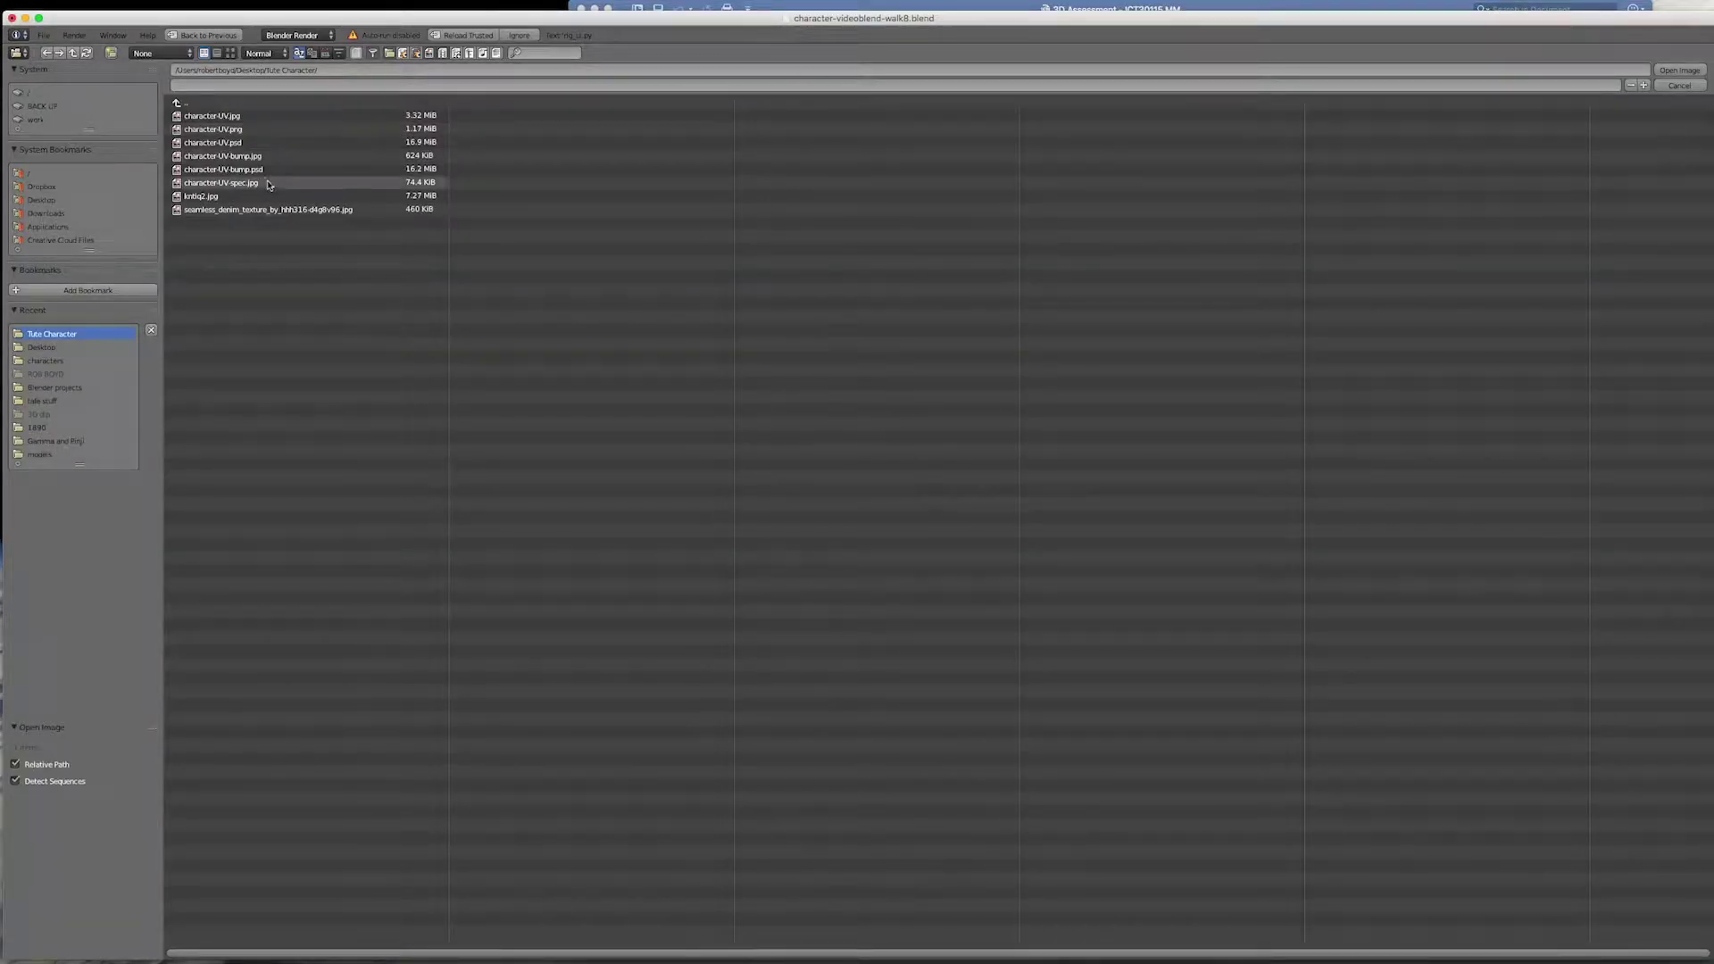
{"action": "double_click", "coordinate": [218, 182]}
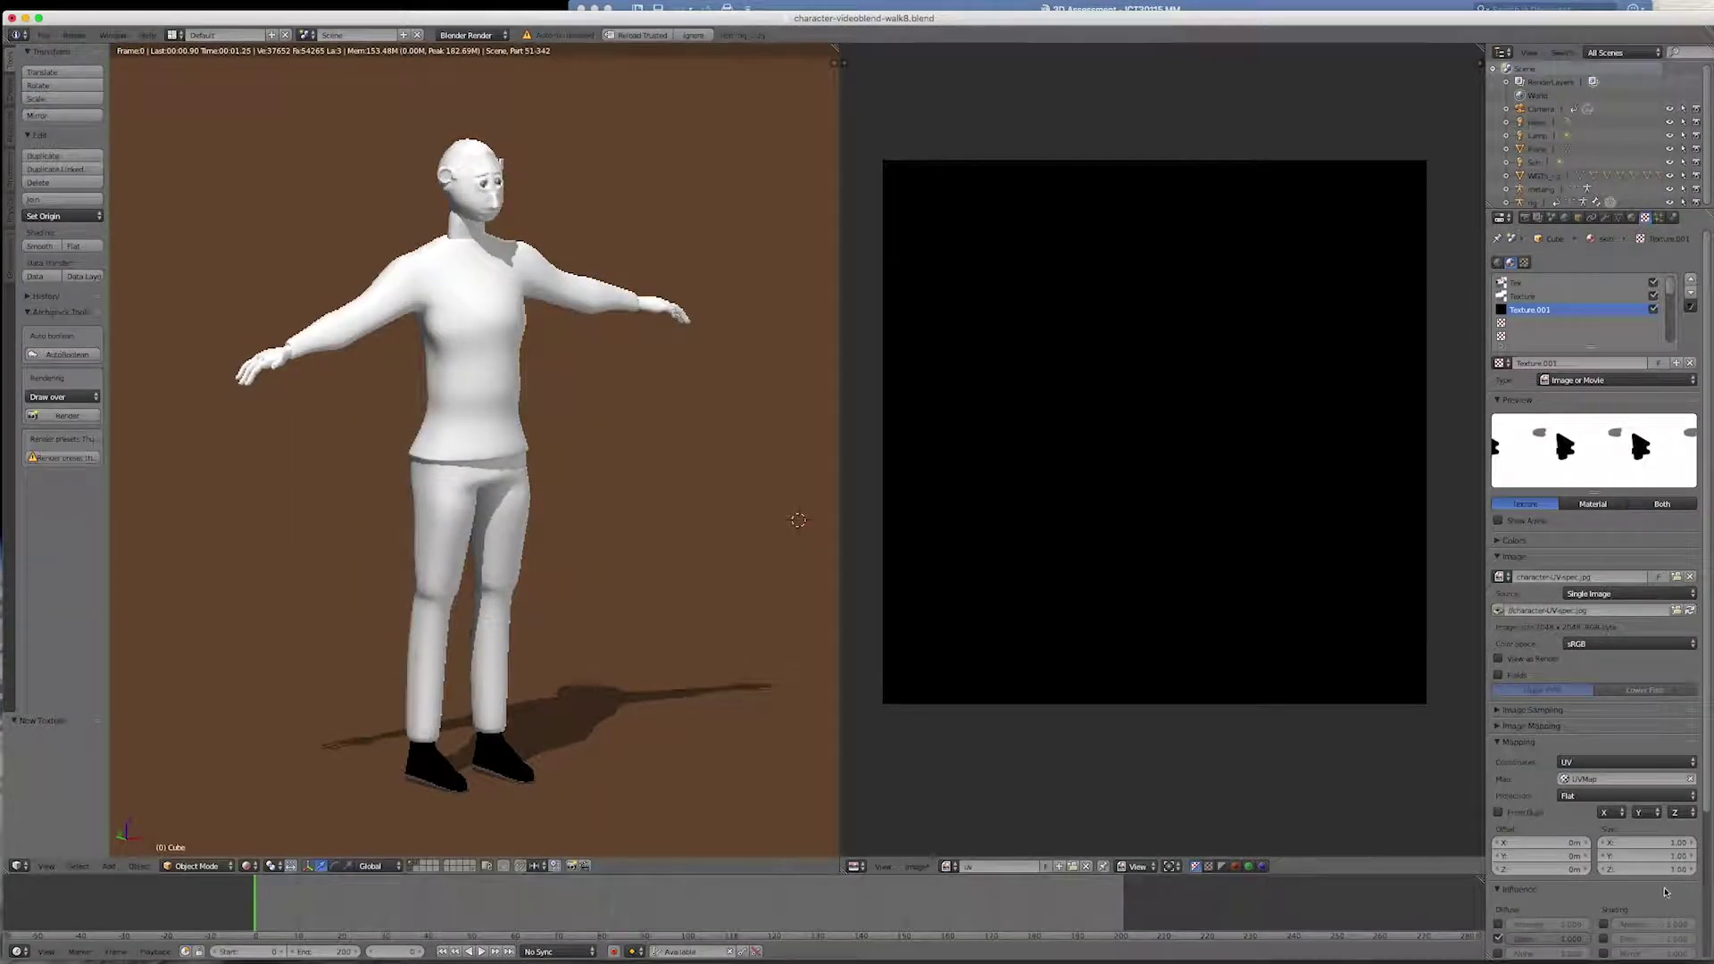
- Turn off the spec texture's diffuse colour influence, enable its specular intensity, colour and hardness, and set it to Negative
{"action": "scroll", "coordinate": [1629, 425], "scroll_direction": "down", "scroll_amount": 5}
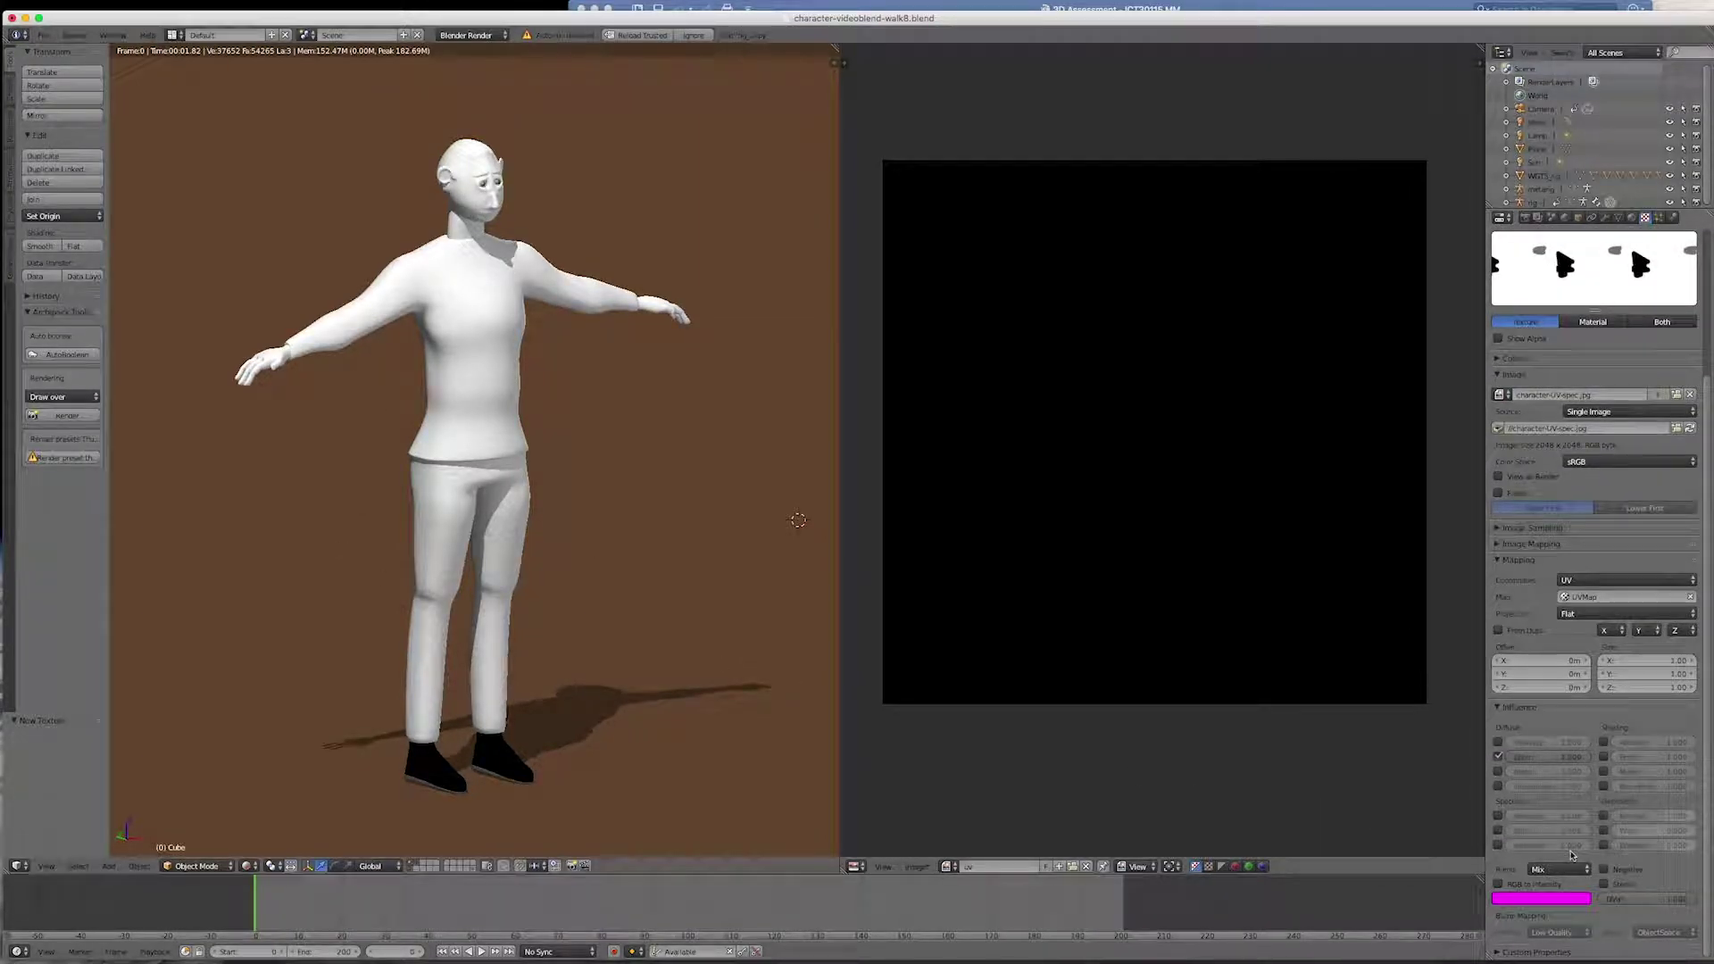
{"action": "left_click", "coordinate": [1500, 759]}
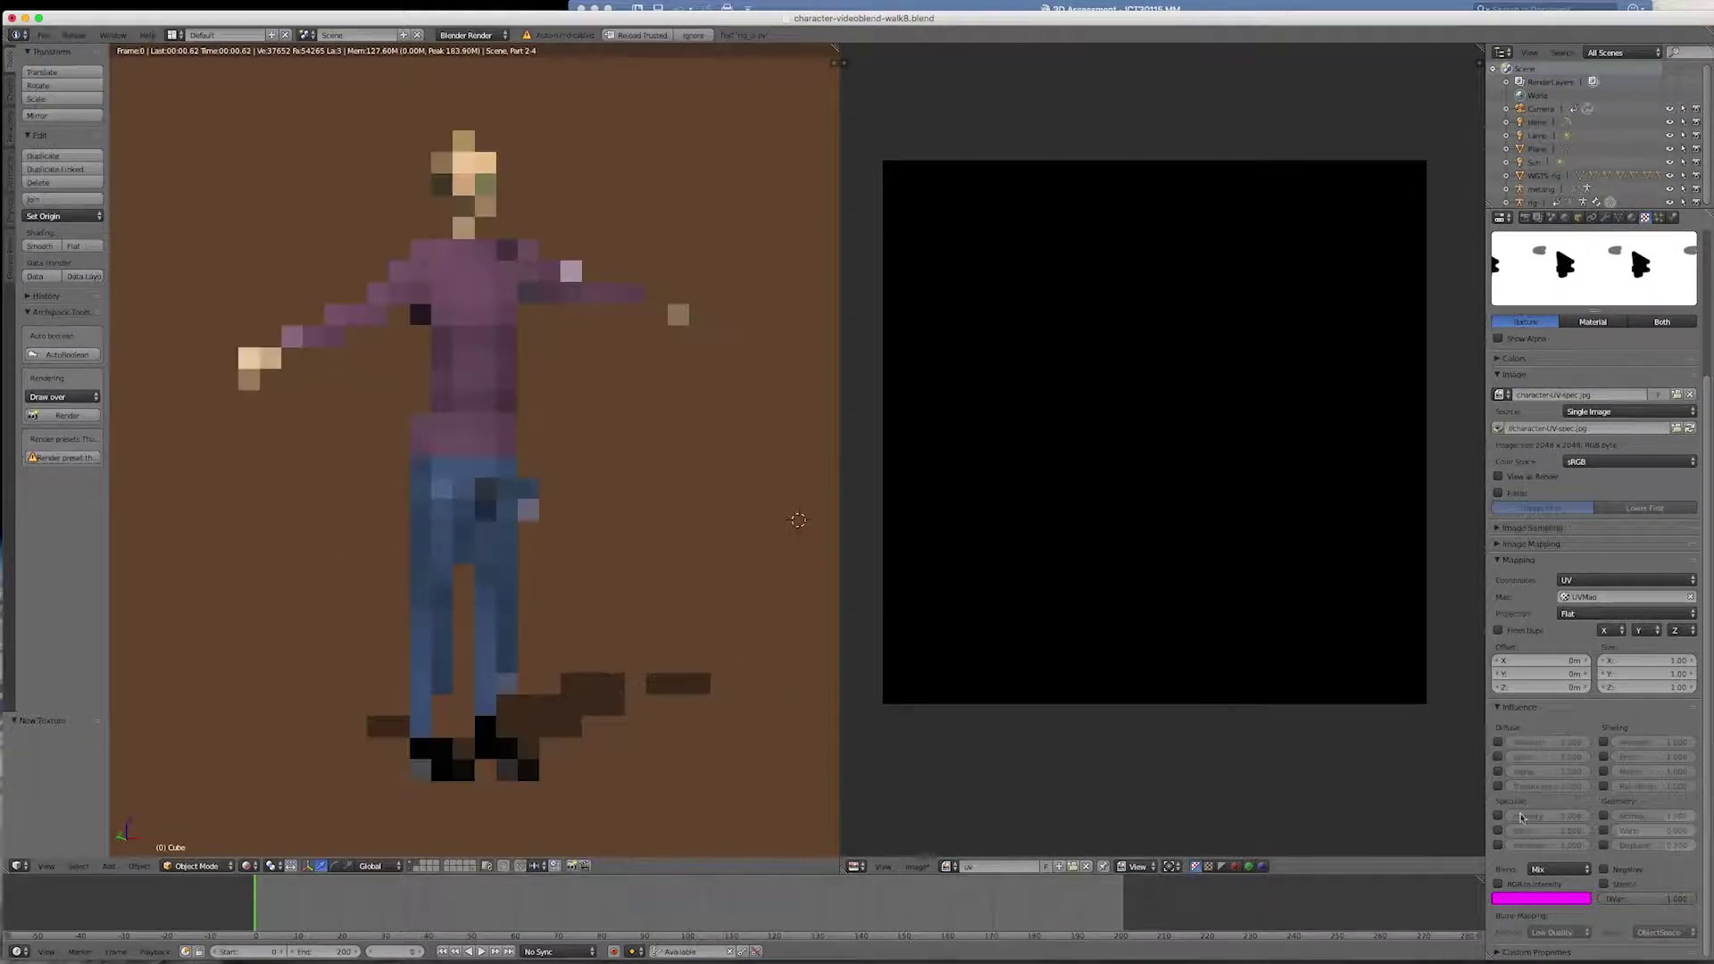
{"action": "left_click", "coordinate": [1501, 830]}
{"action": "left_click", "coordinate": [1500, 845]}
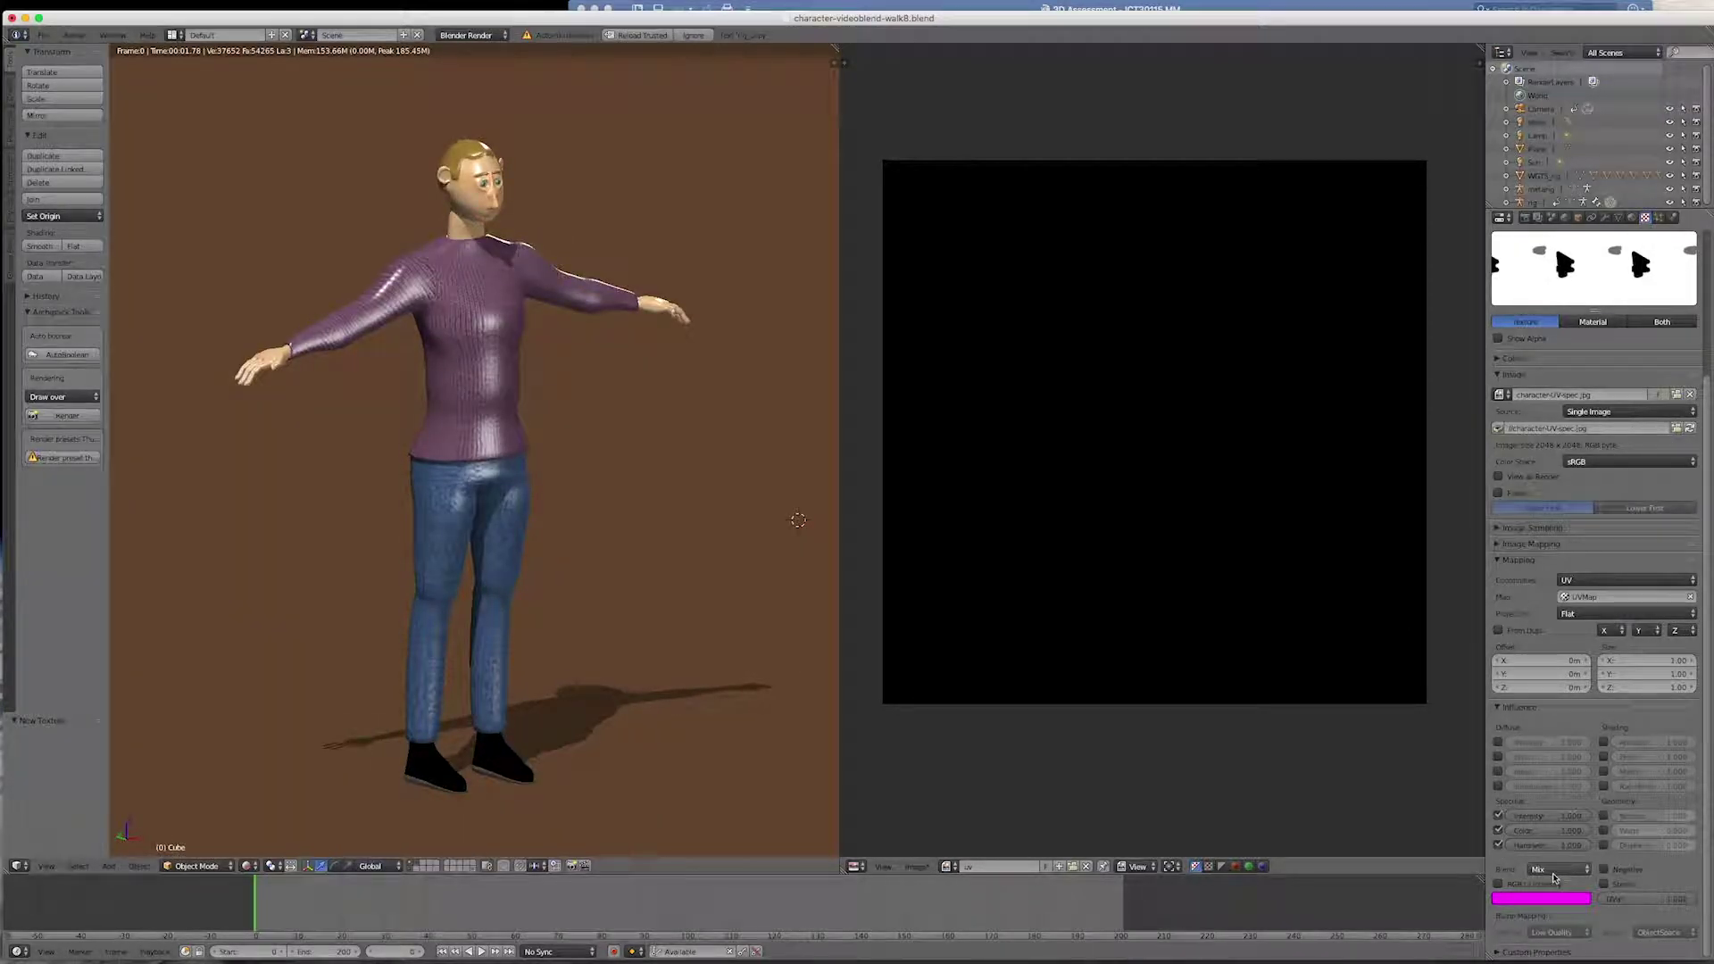
{"action": "left_click", "coordinate": [1606, 869]}
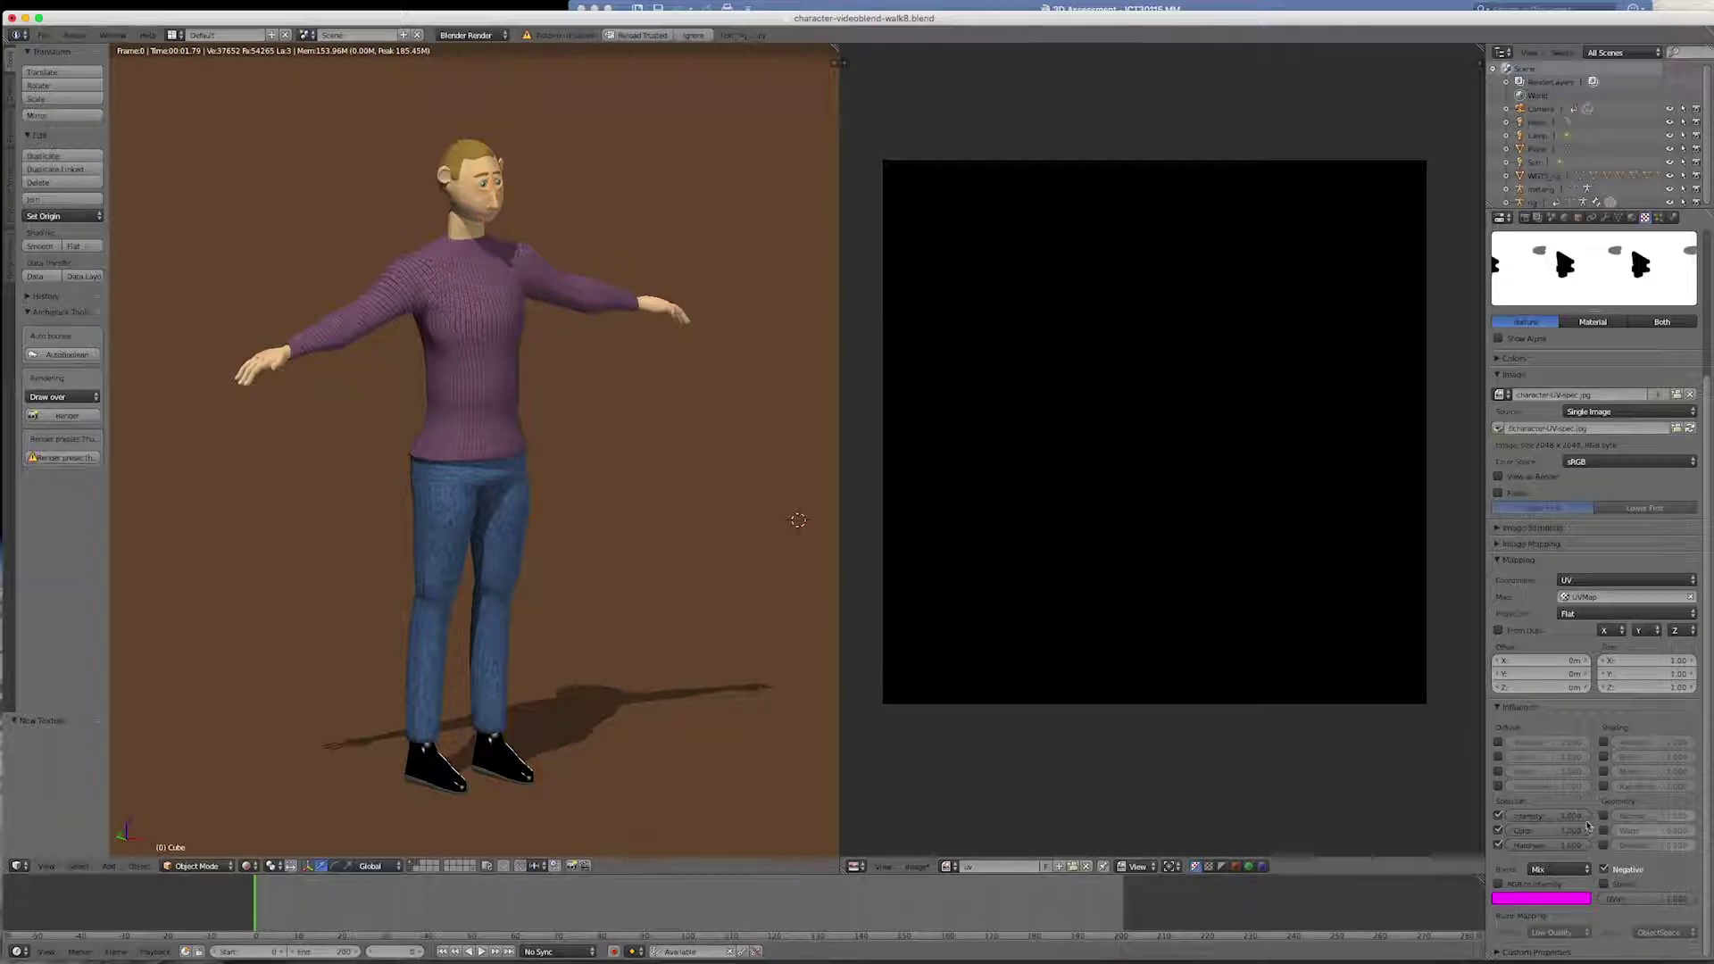
- Reduce the spec texture's specular intensity influence to about 0.35 and its hardness influence to about 0.317
{"action": "left_click", "coordinate": [1571, 817]}
{"action": "key", "text": "Return"}
{"action": "left_click", "coordinate": [1574, 818]}
{"action": "type", "text": "0.283"}
{"action": "key", "text": "Return"}
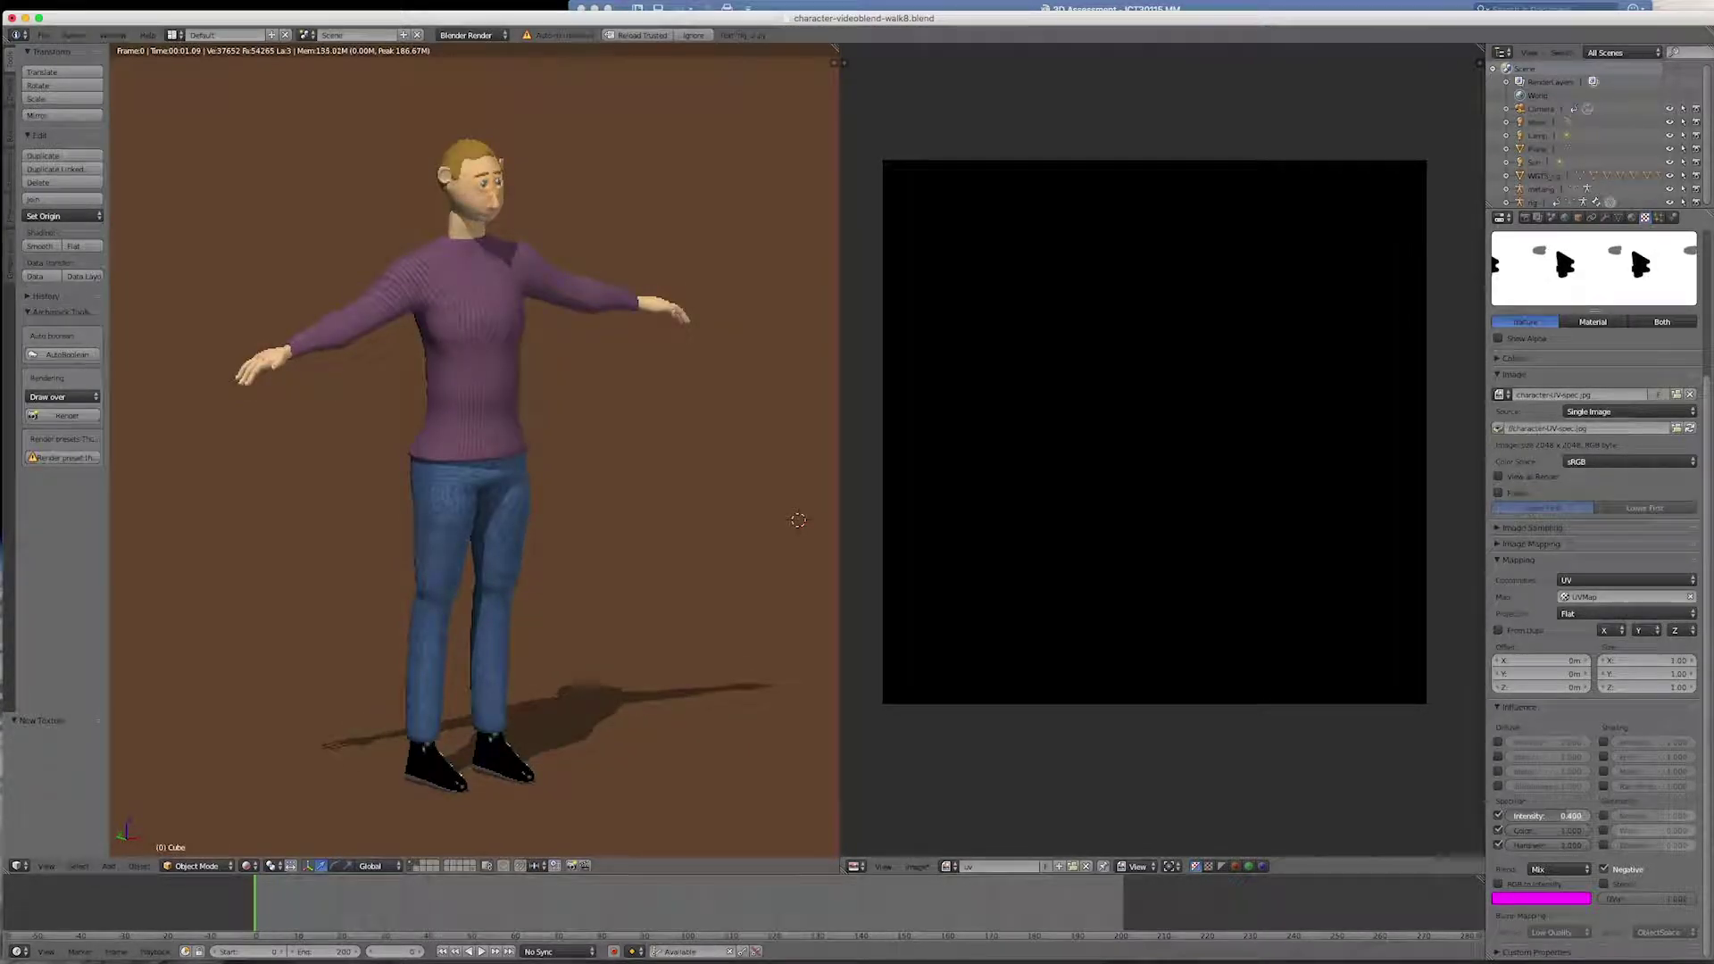
{"action": "left_click_drag", "start_coordinate": [1562, 816], "coordinate": [1566, 818]}
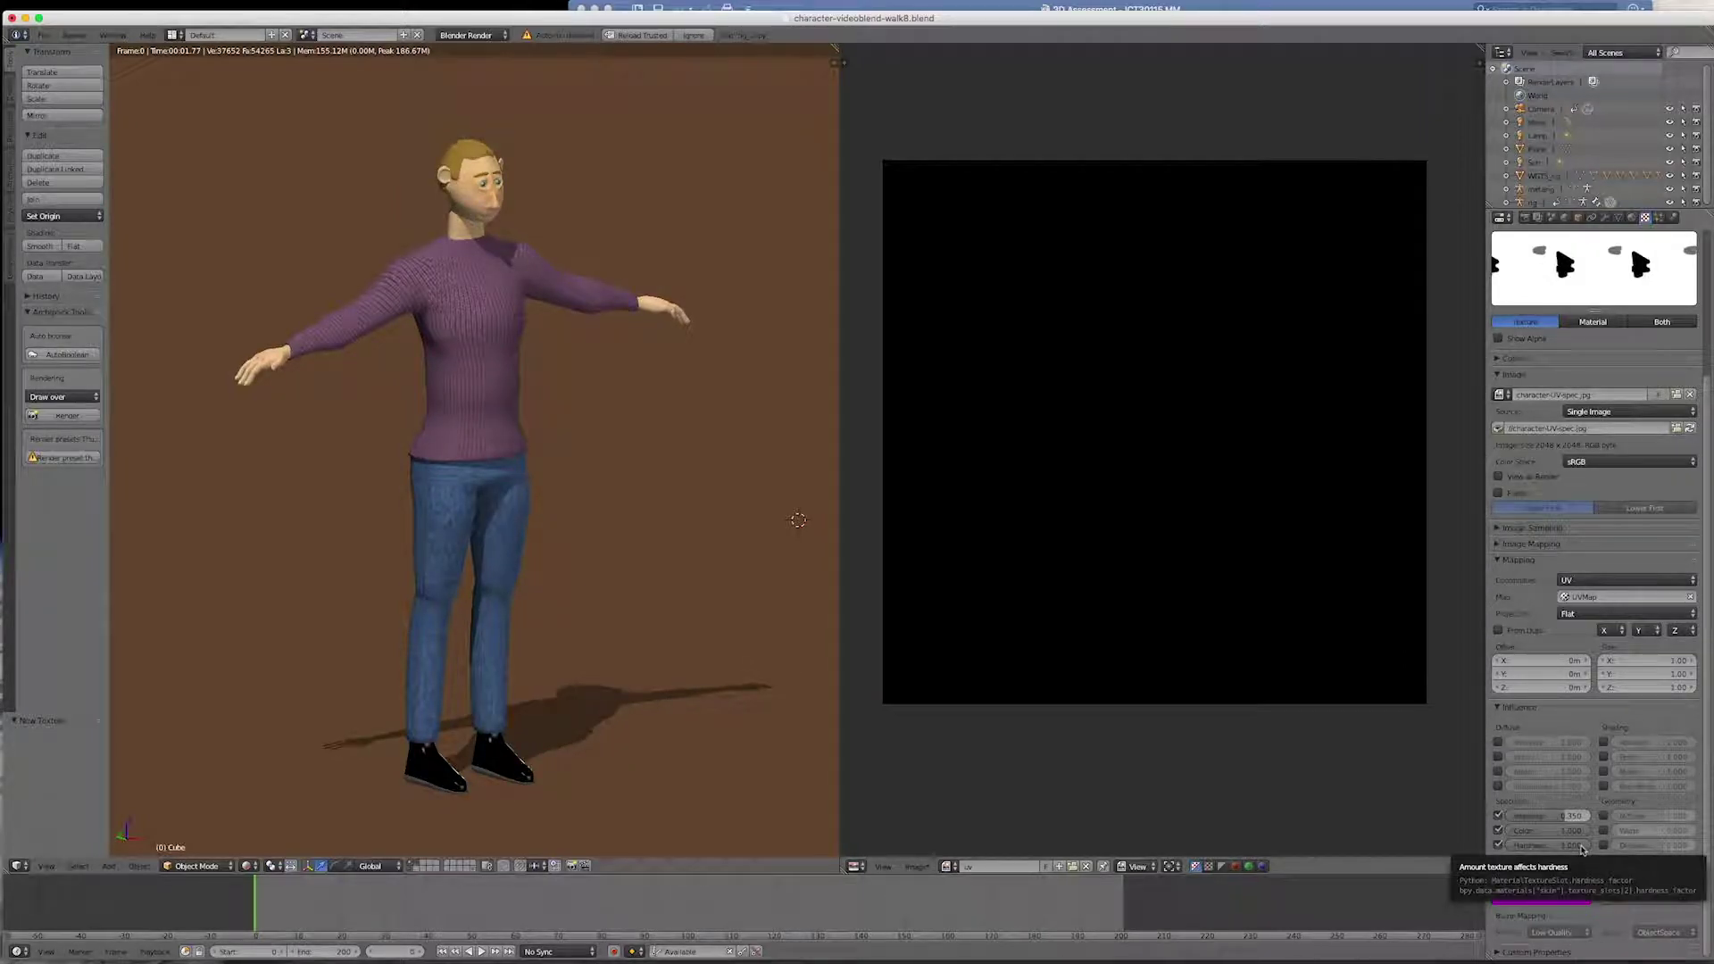
{"action": "mouse_move", "coordinate": [1582, 848]}
{"action": "left_mouse_down"}
{"action": "mouse_move", "coordinate": [1517, 848]}
{"action": "mouse_move", "coordinate": [1563, 848]}
{"action": "left_mouse_up"}
- Examine the rendered shine on the shoes, the full figure and the knit of the sweater up close
{"action": "scroll", "coordinate": [475, 795], "scroll_direction": "up", "scroll_amount": 3}
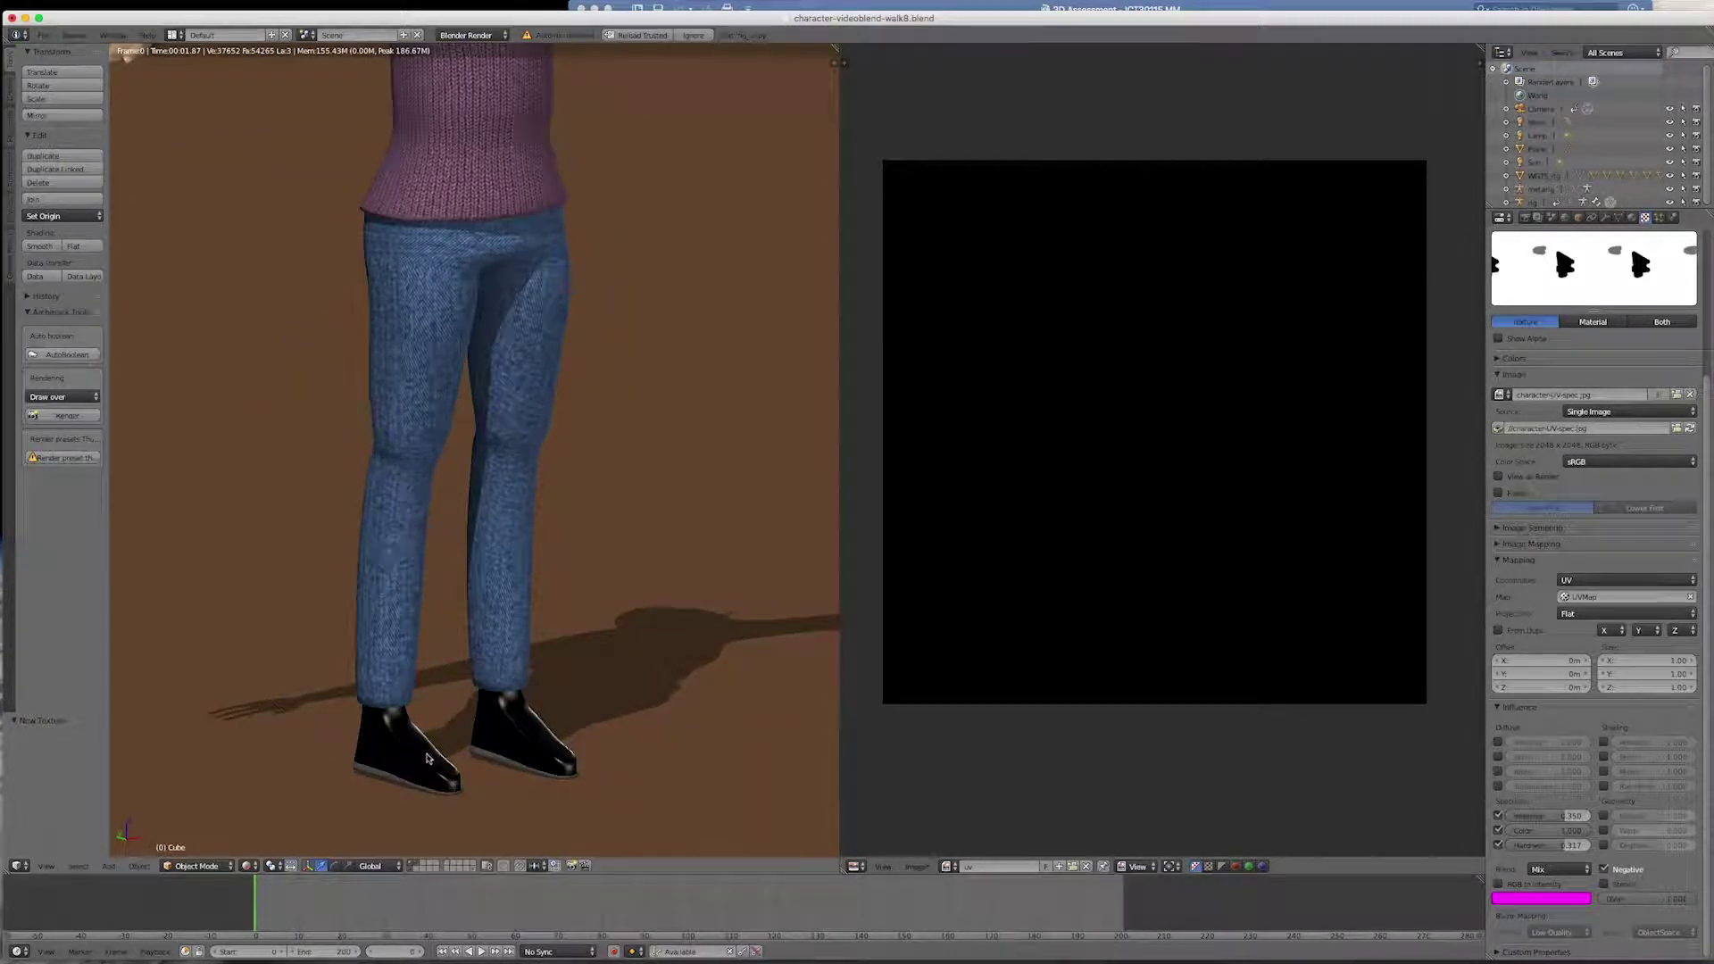
{"action": "scroll", "coordinate": [596, 776], "scroll_direction": "down", "scroll_amount": 3}
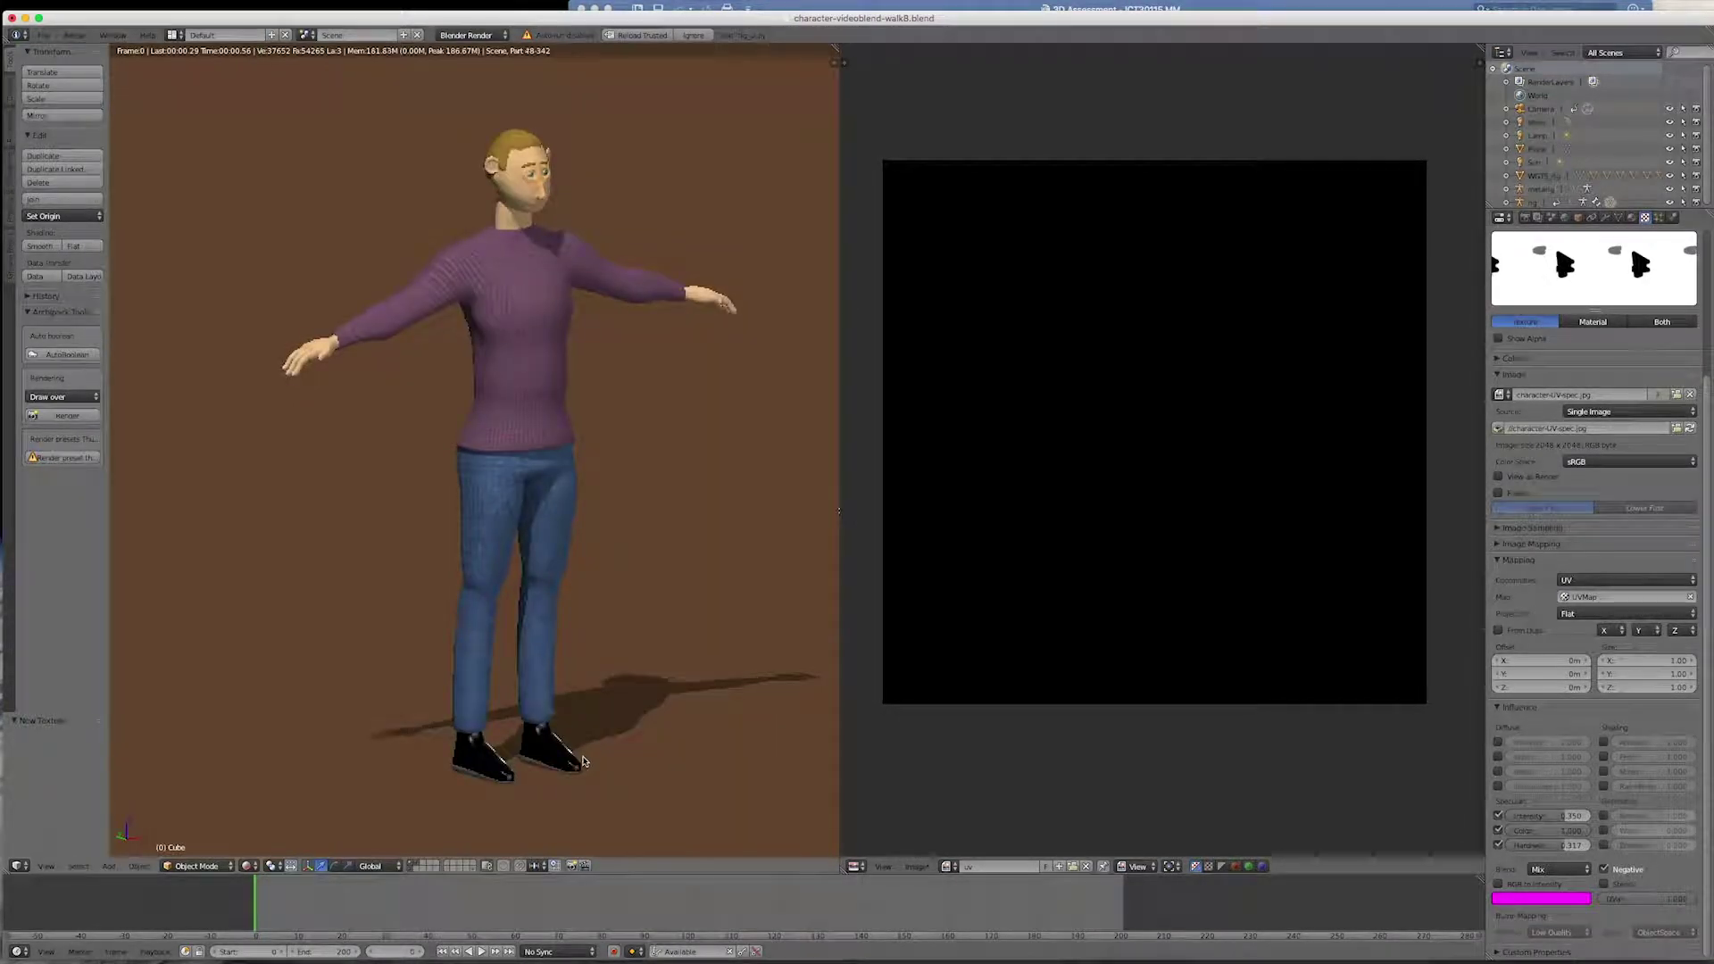
{"action": "mouse_move", "coordinate": [687, 741]}
{"action": "middle_mouse_down"}
{"action": "mouse_move", "coordinate": [642, 757]}
{"action": "mouse_move", "coordinate": [672, 757]}
{"action": "middle_mouse_up"}
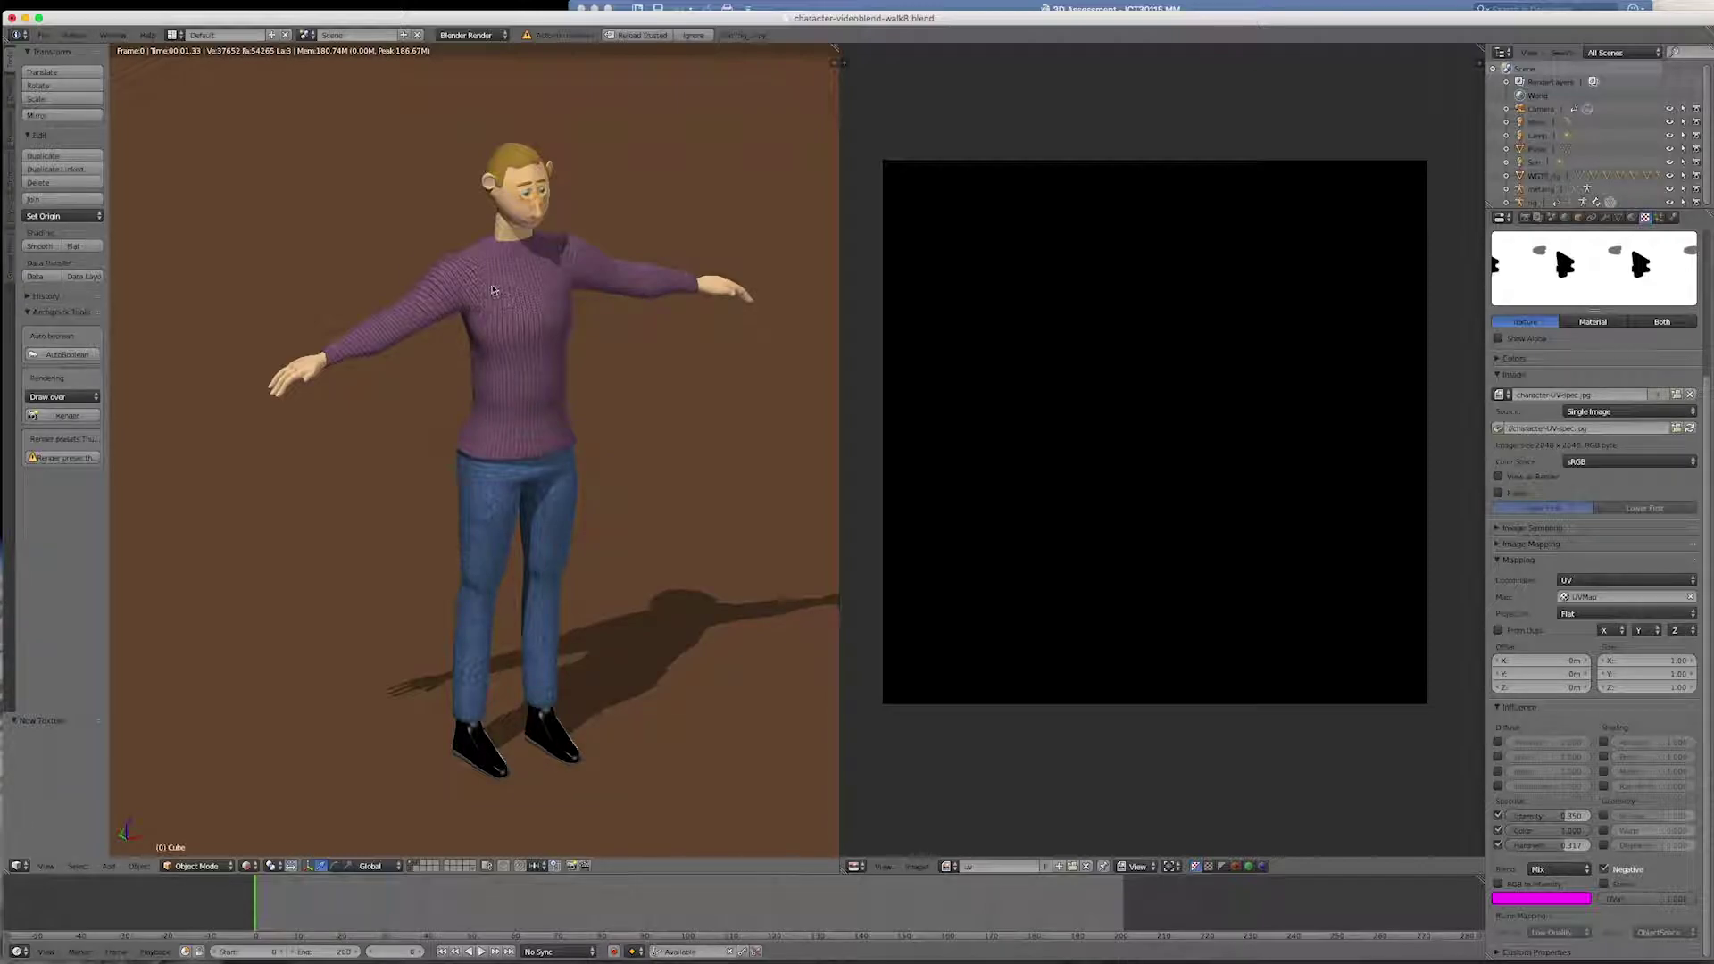
{"action": "scroll", "coordinate": [454, 264], "scroll_direction": "up", "scroll_amount": 5}
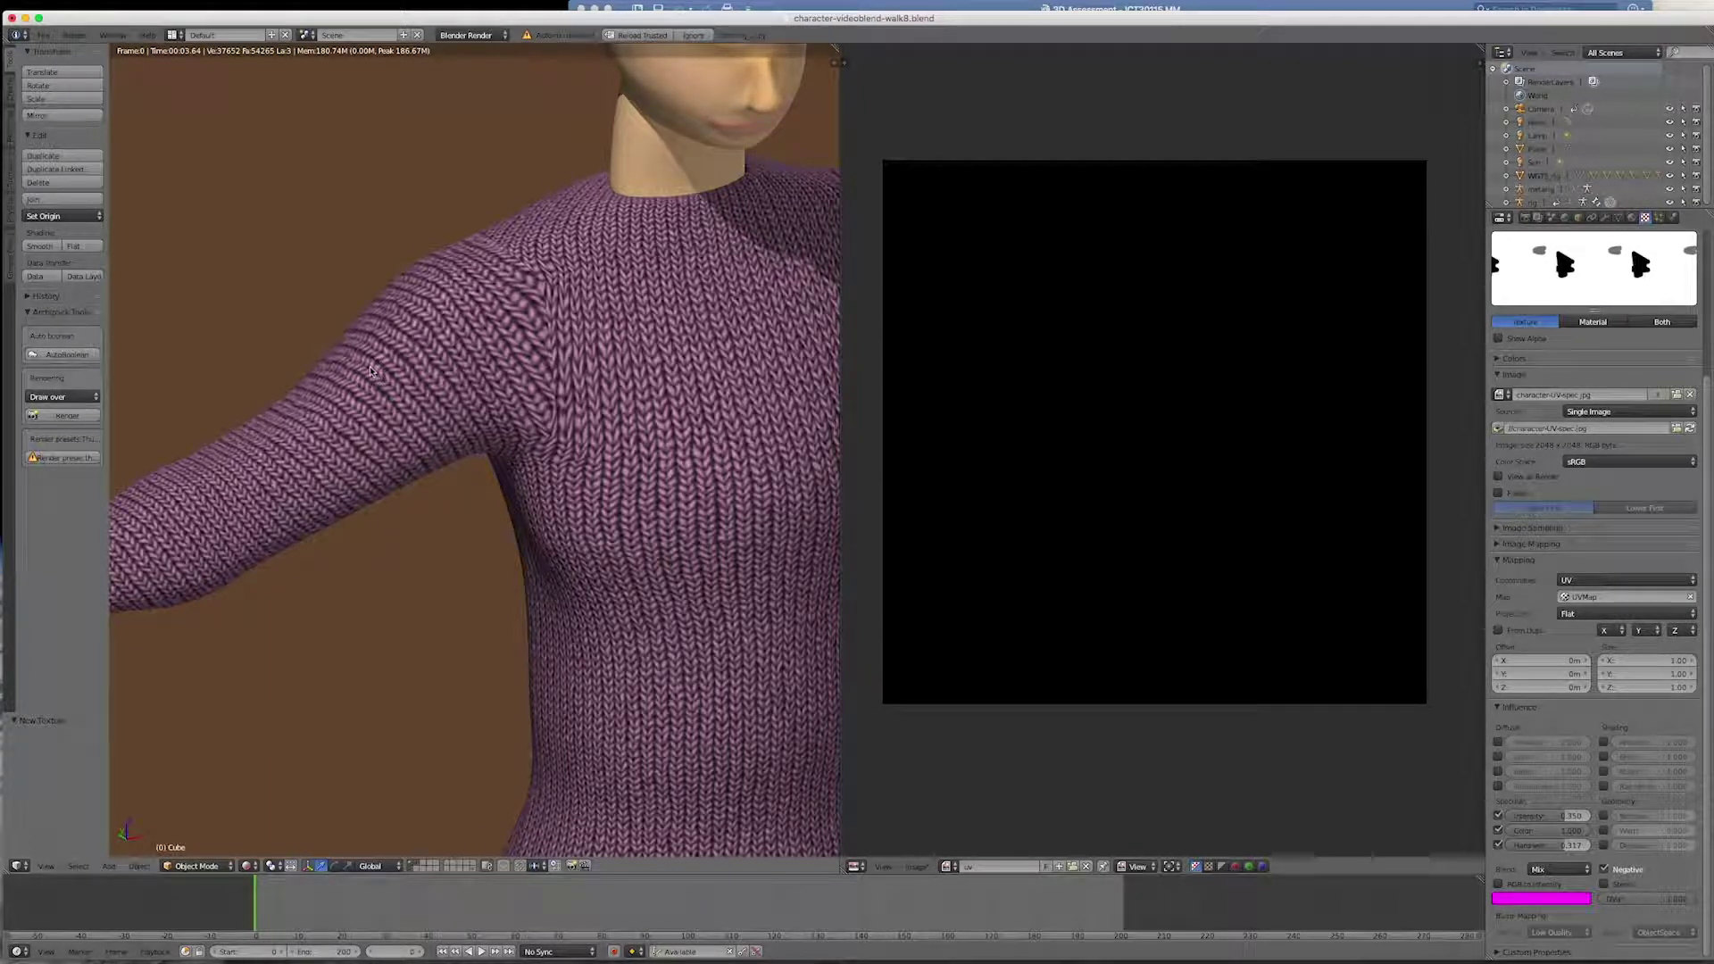
- Switch the viewport to solid shading and enter Edit Mode on the character mesh
{"action": "left_click", "coordinate": [248, 866]}
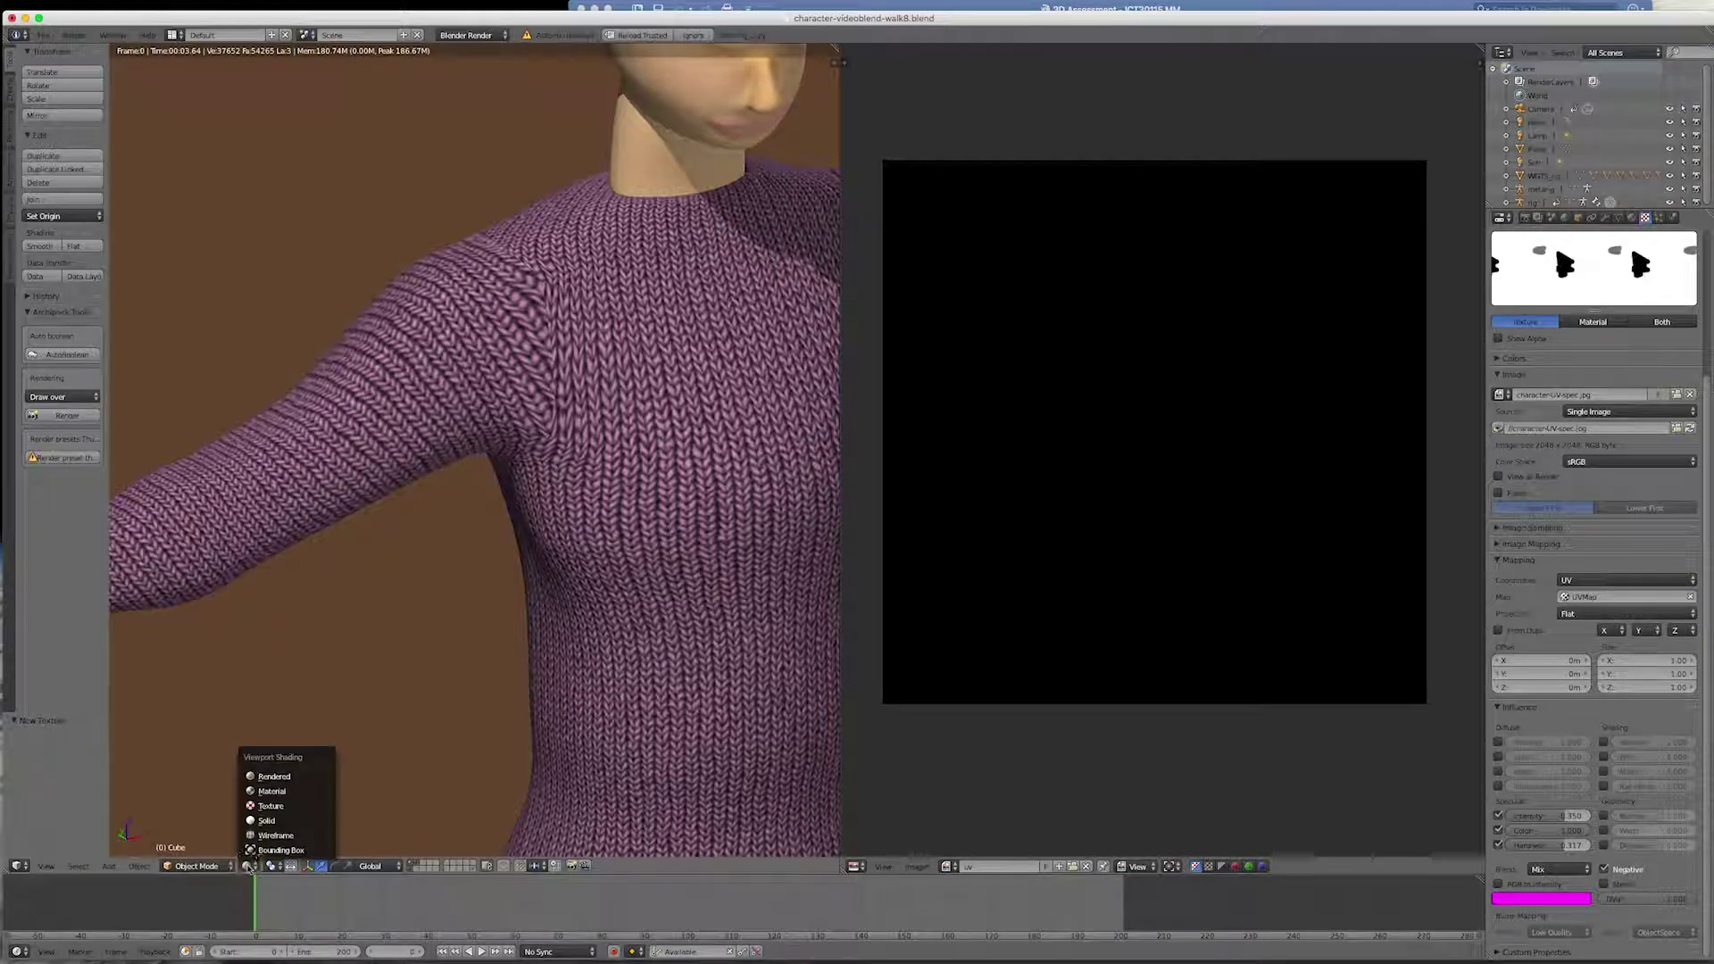
{"action": "left_click", "coordinate": [261, 821]}
{"action": "scroll", "coordinate": [393, 441], "scroll_direction": "down", "scroll_amount": 5}
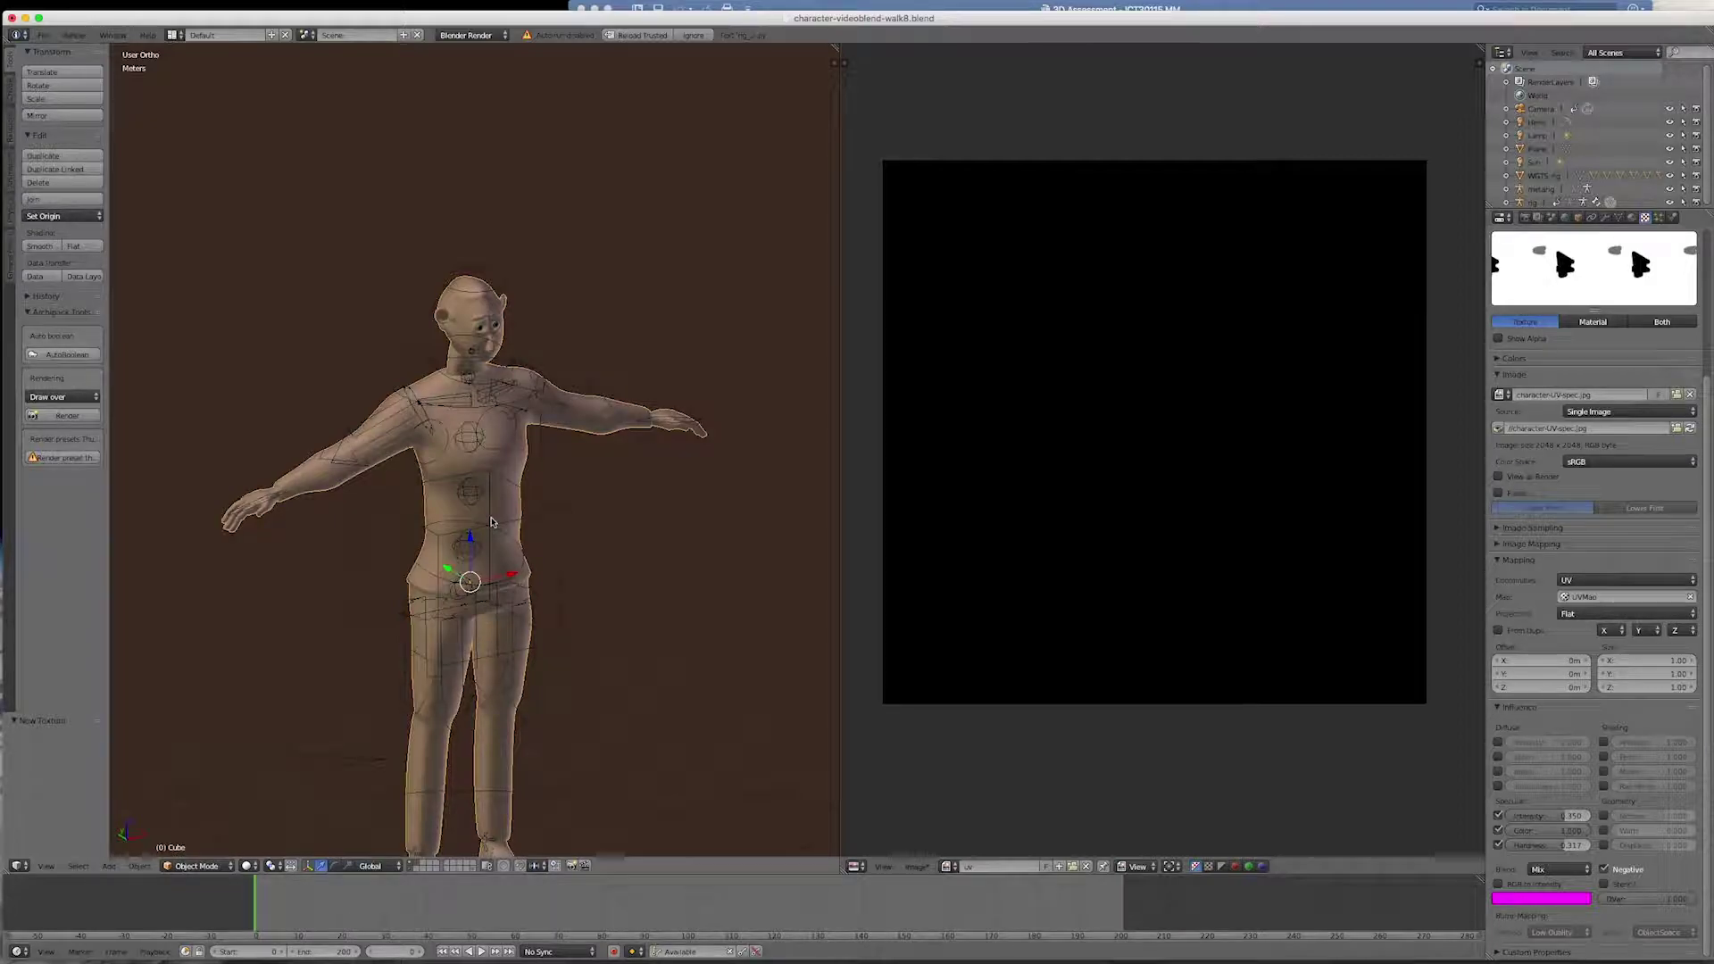
{"action": "key", "text": "Tab"}
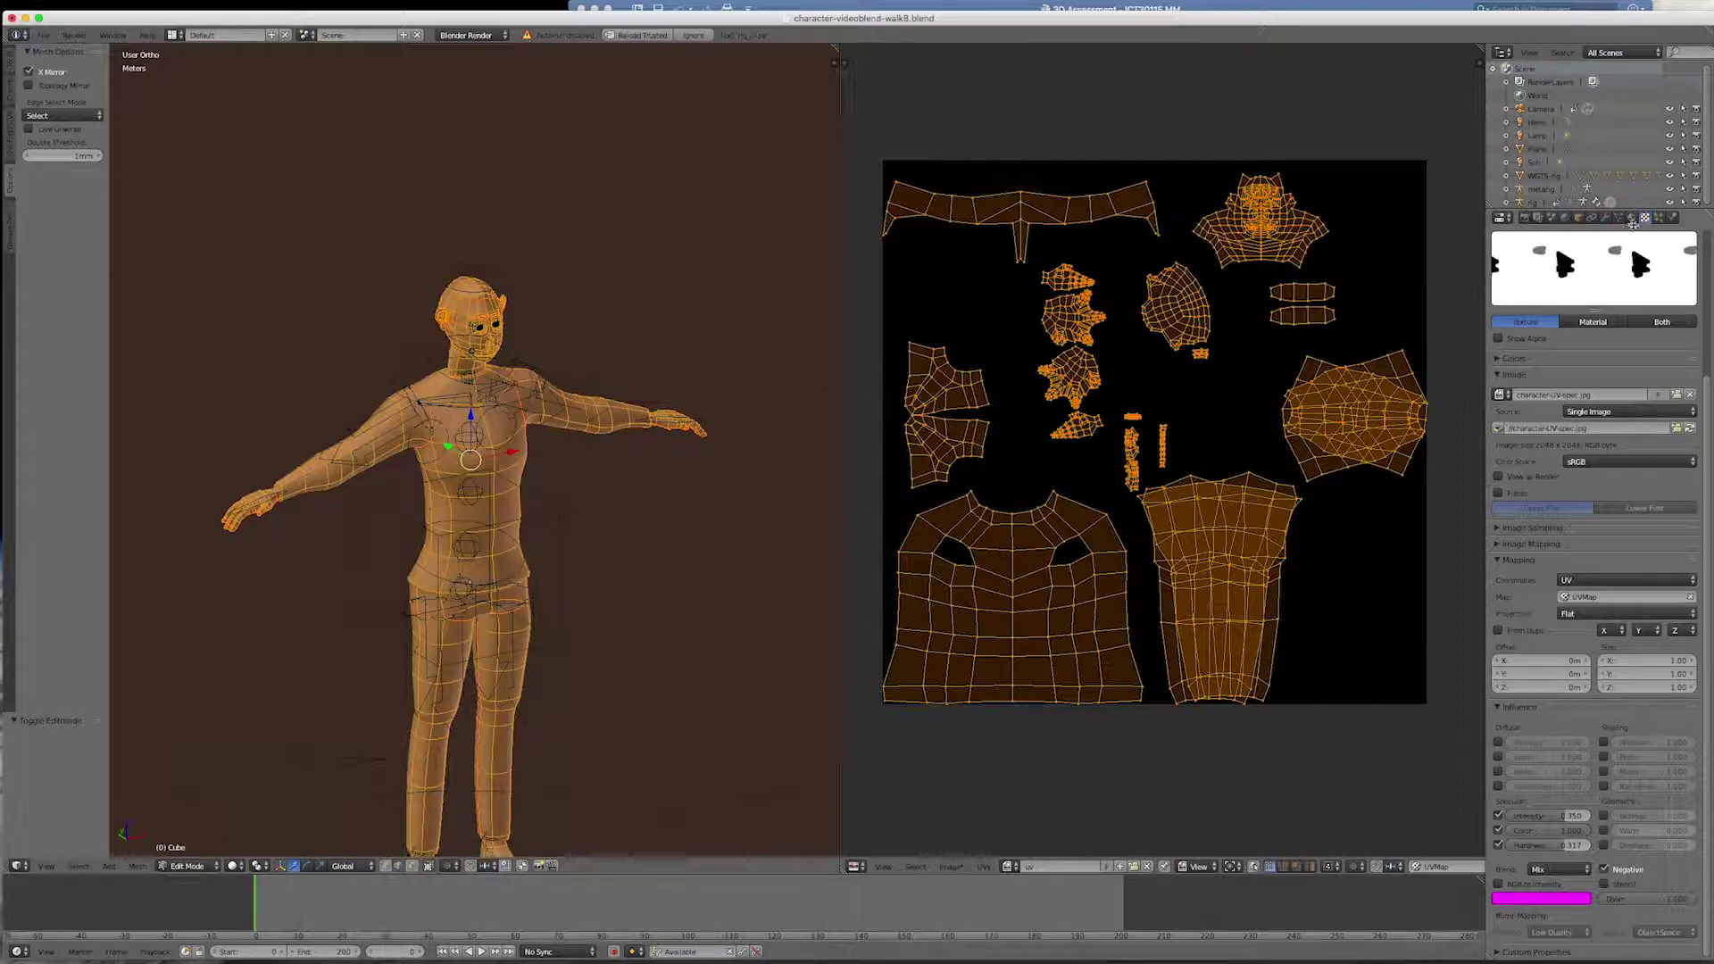
- Clear the mesh selection and select all geometry assigned to the skin material to show its UV layout
{"action": "left_click", "coordinate": [1633, 219]}
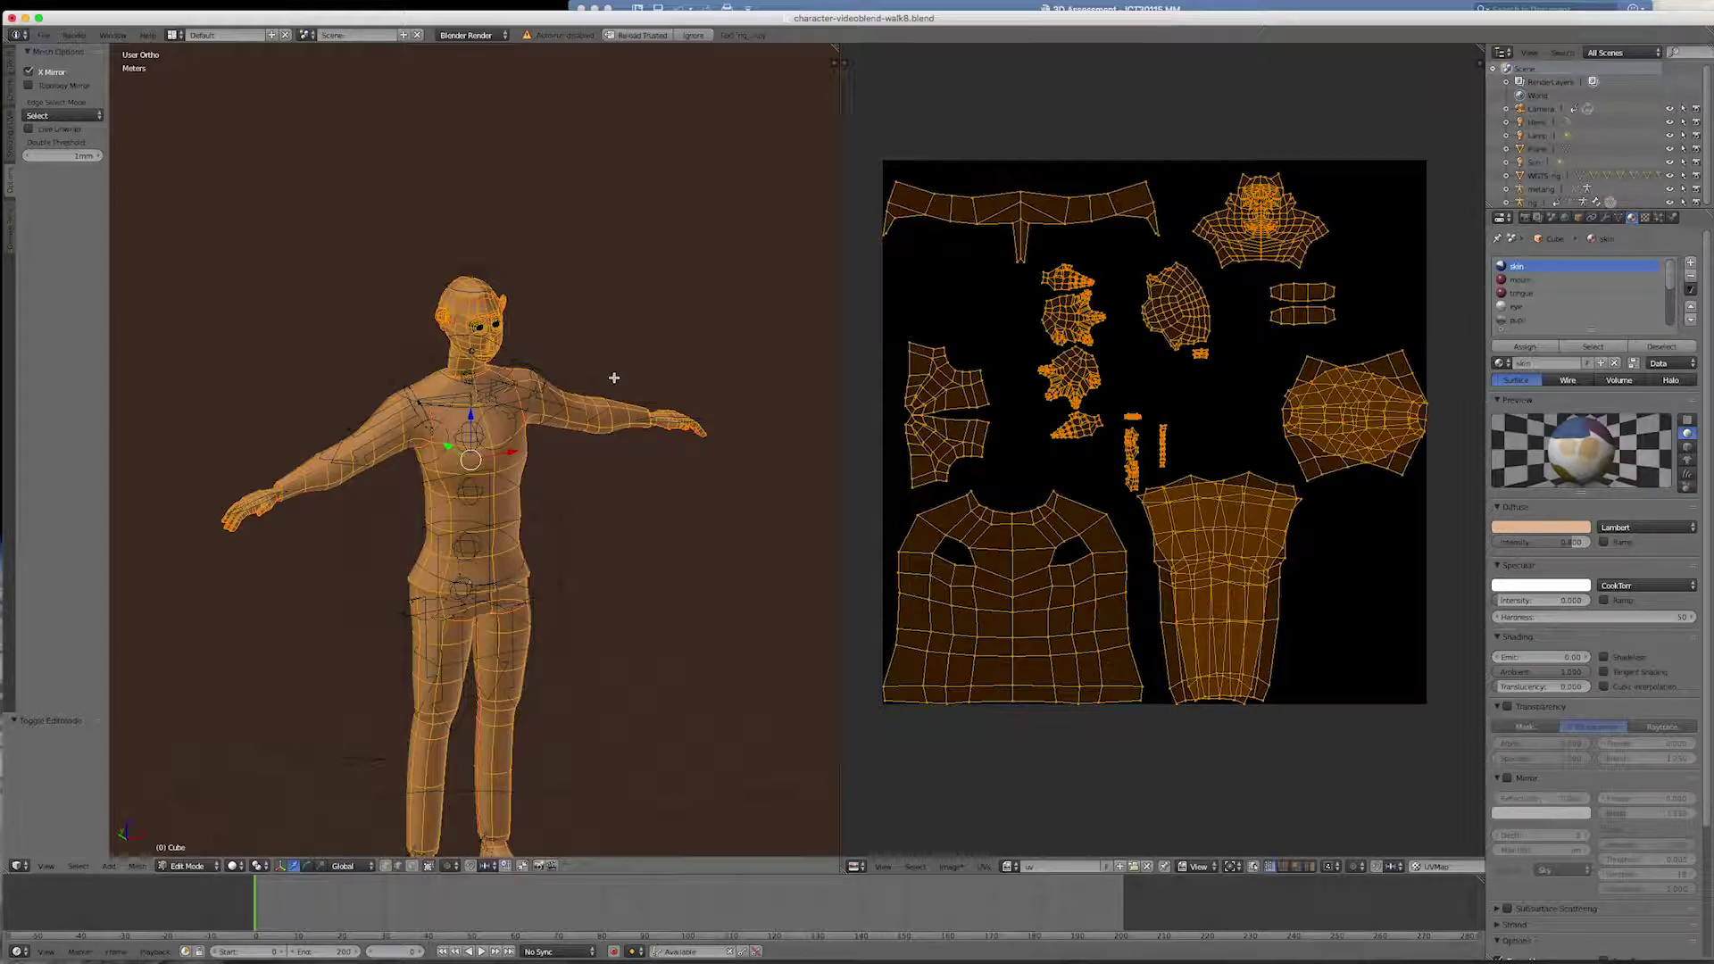
{"action": "key", "text": "a"}
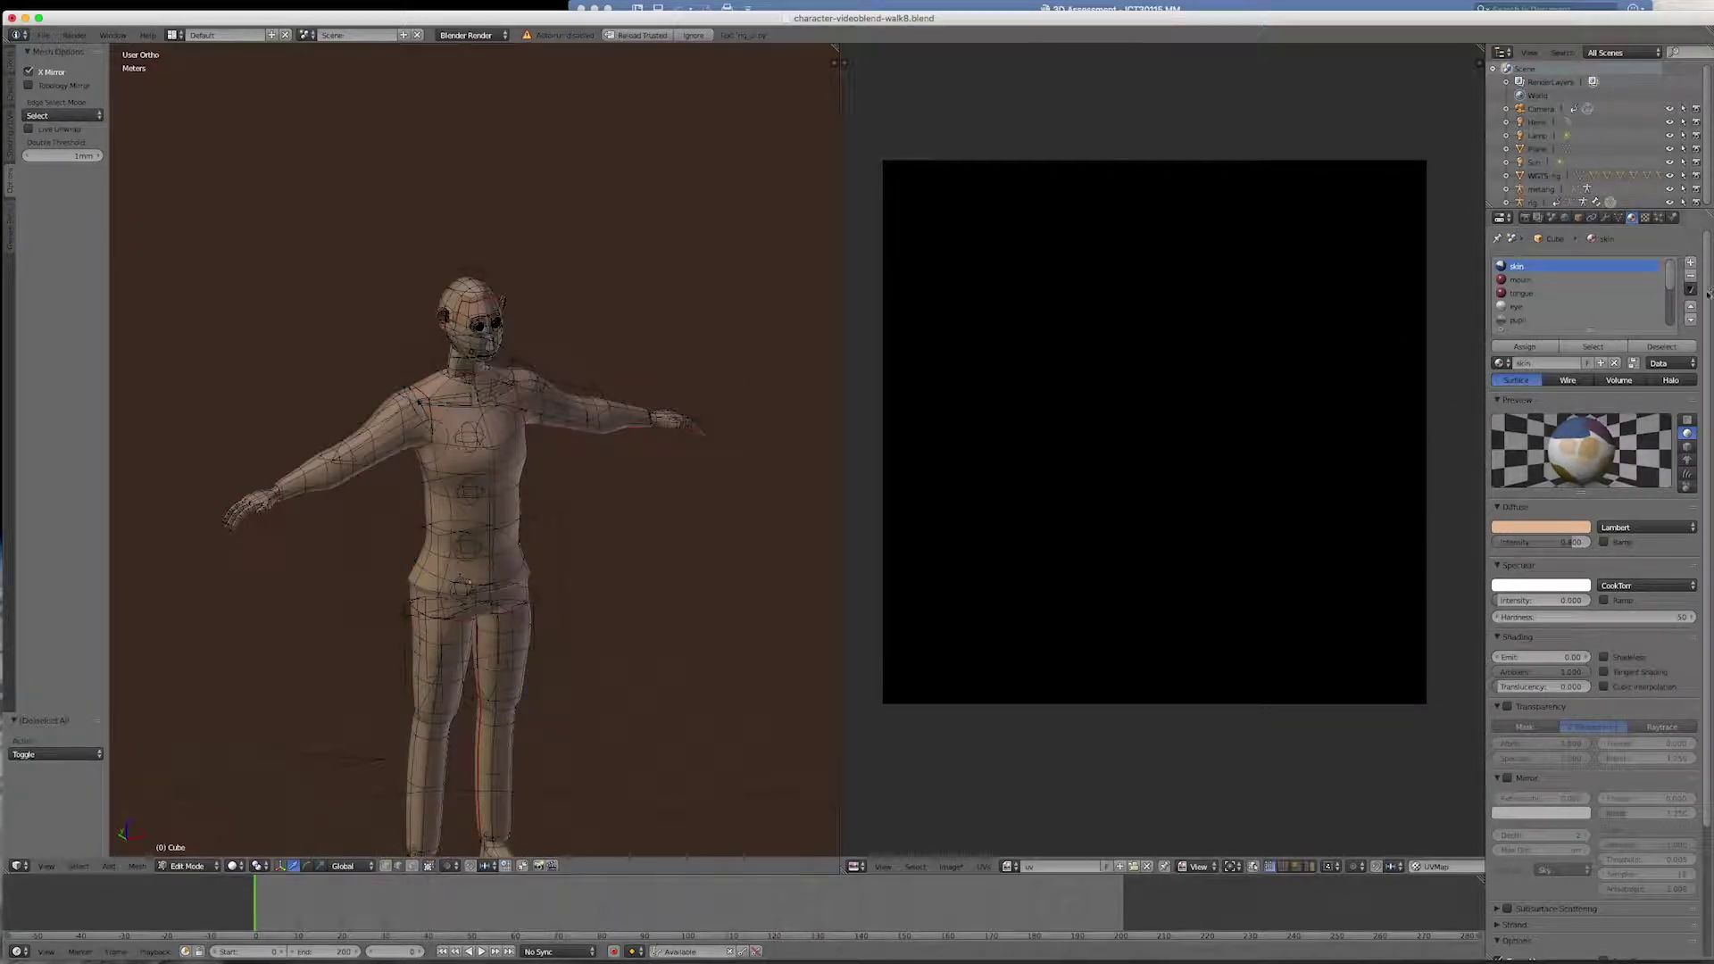
{"action": "left_click", "coordinate": [1609, 347]}
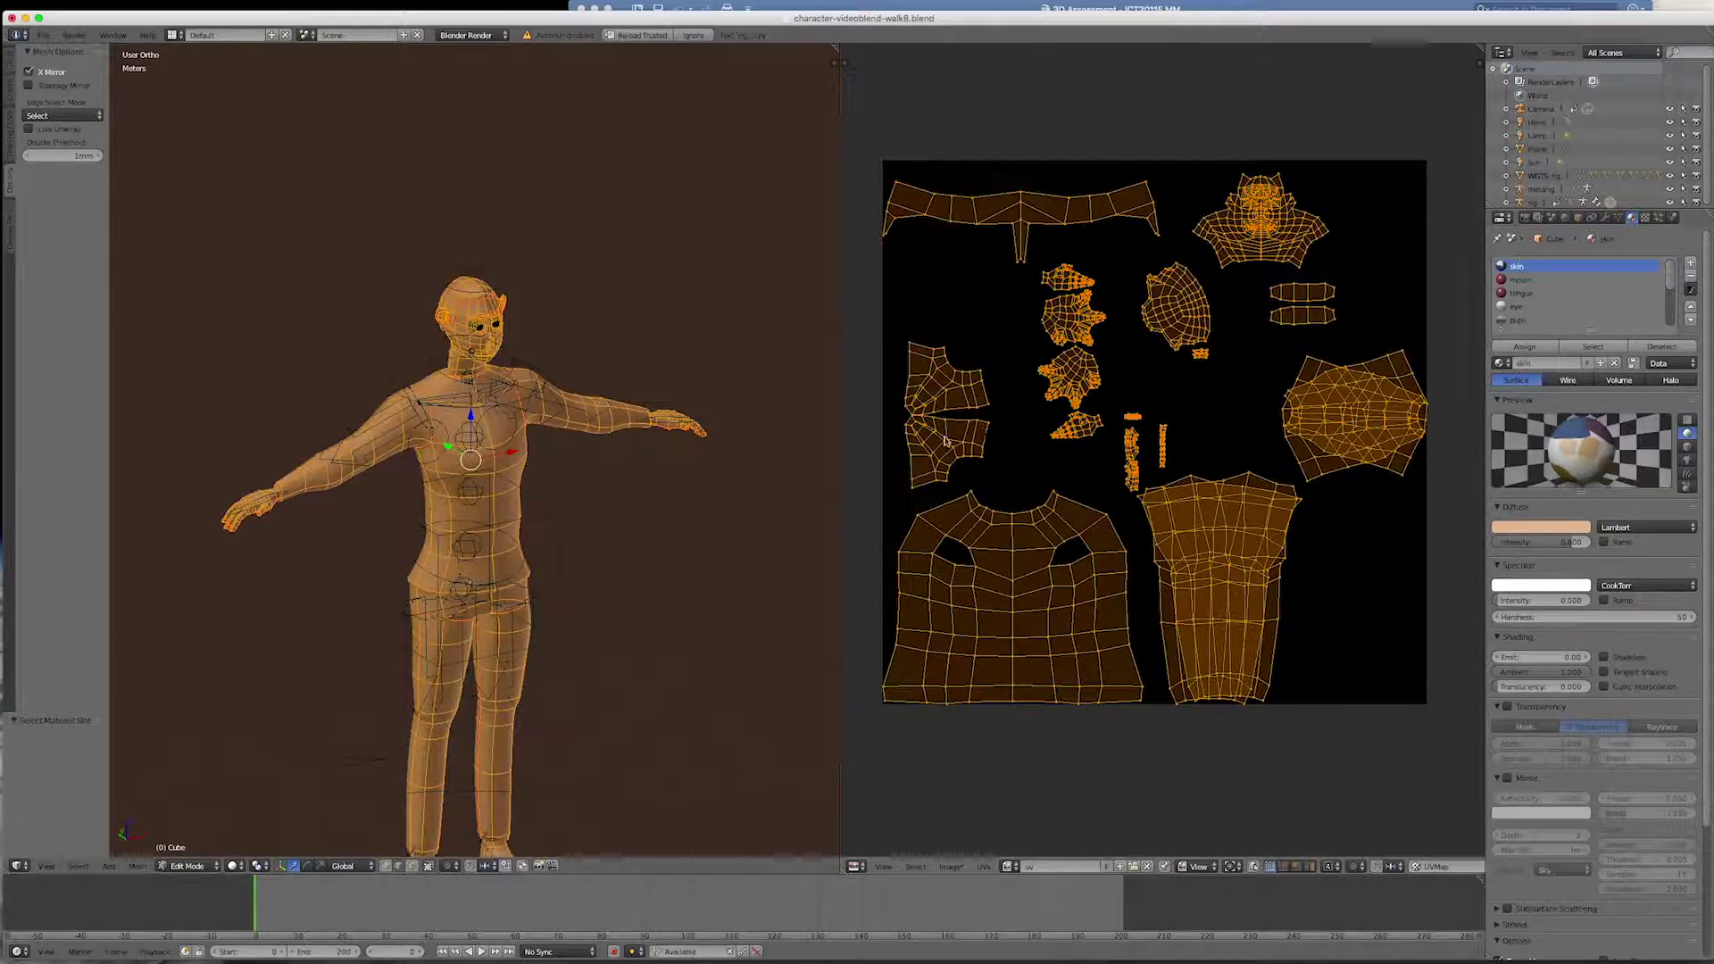
{"action": "middle_click_drag", "start_coordinate": [681, 485], "coordinate": [612, 597]}
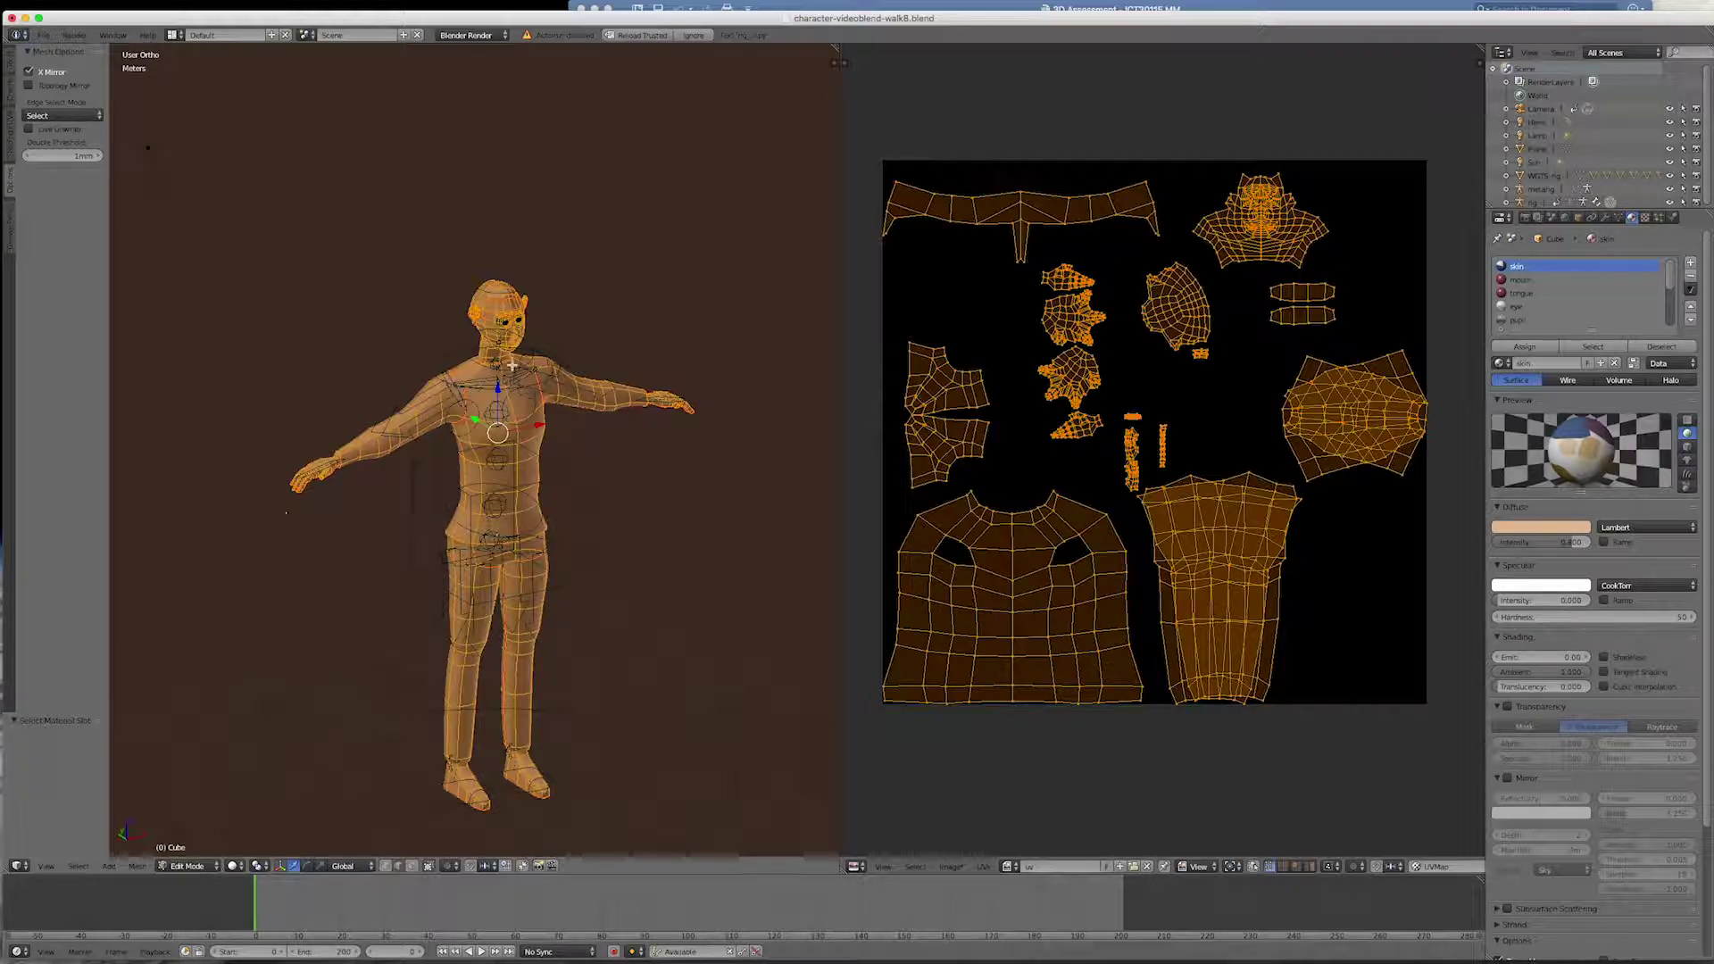
- Return the viewport to rendered shading and examine the sweater's knit from the front
{"action": "left_click", "coordinate": [237, 865]}
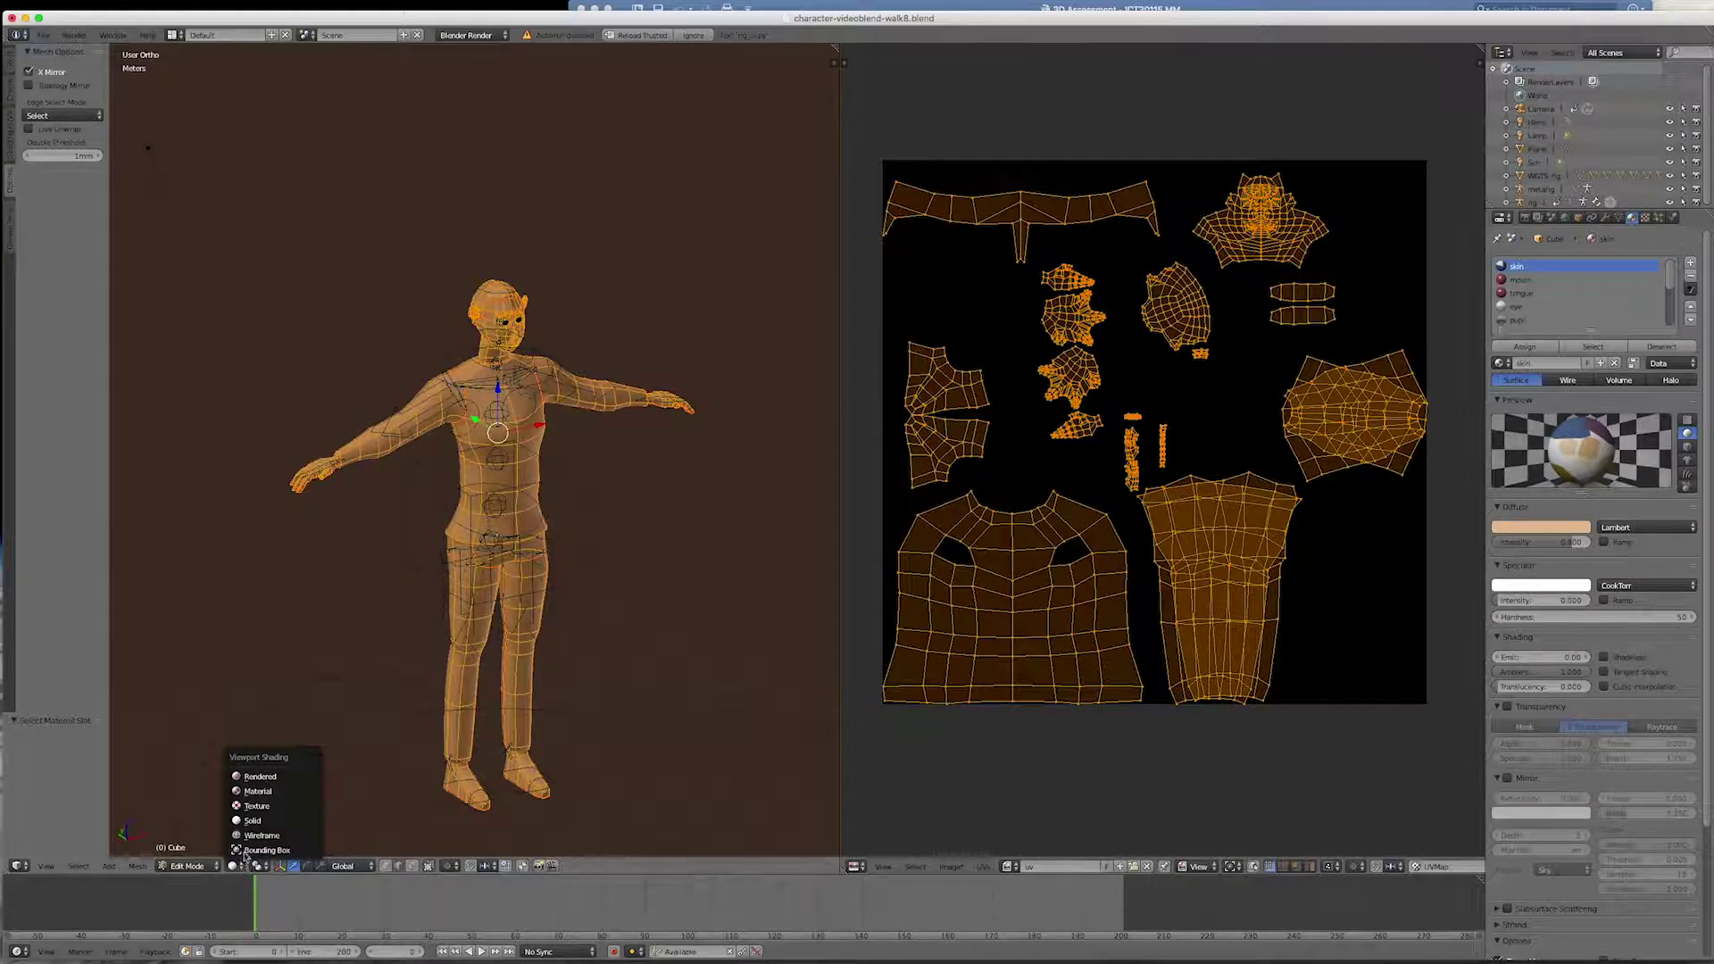
{"action": "left_click", "coordinate": [255, 778]}
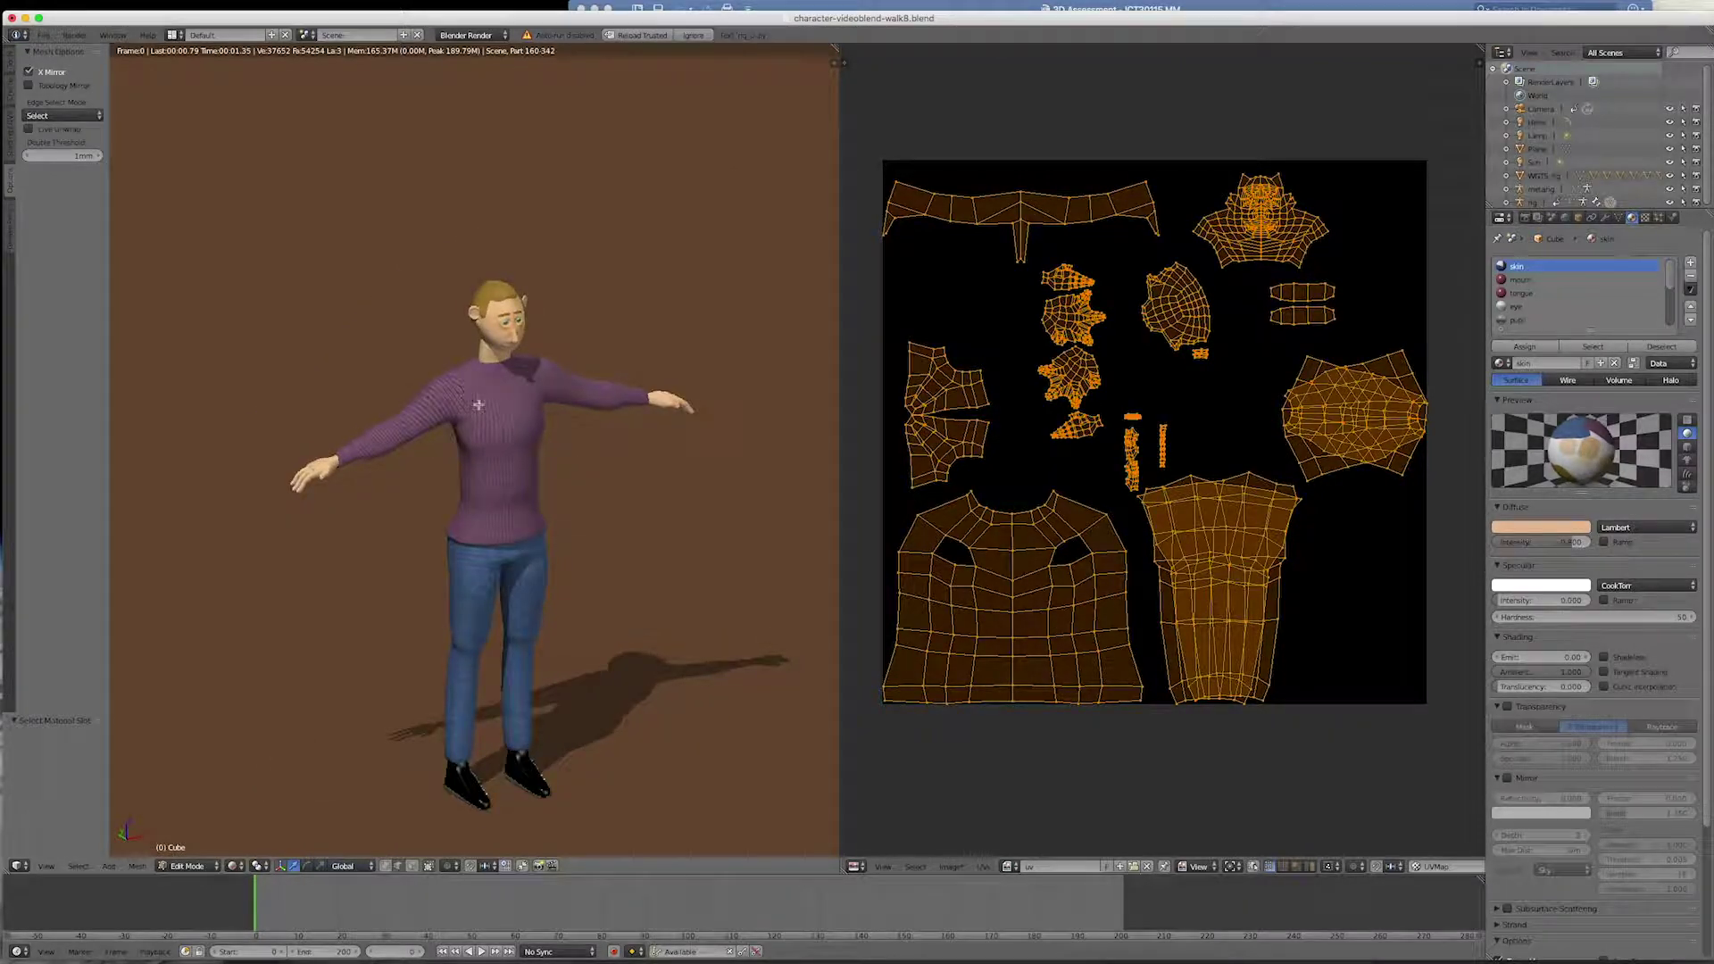
{"action": "scroll", "coordinate": [447, 404], "scroll_direction": "up", "scroll_amount": 5}
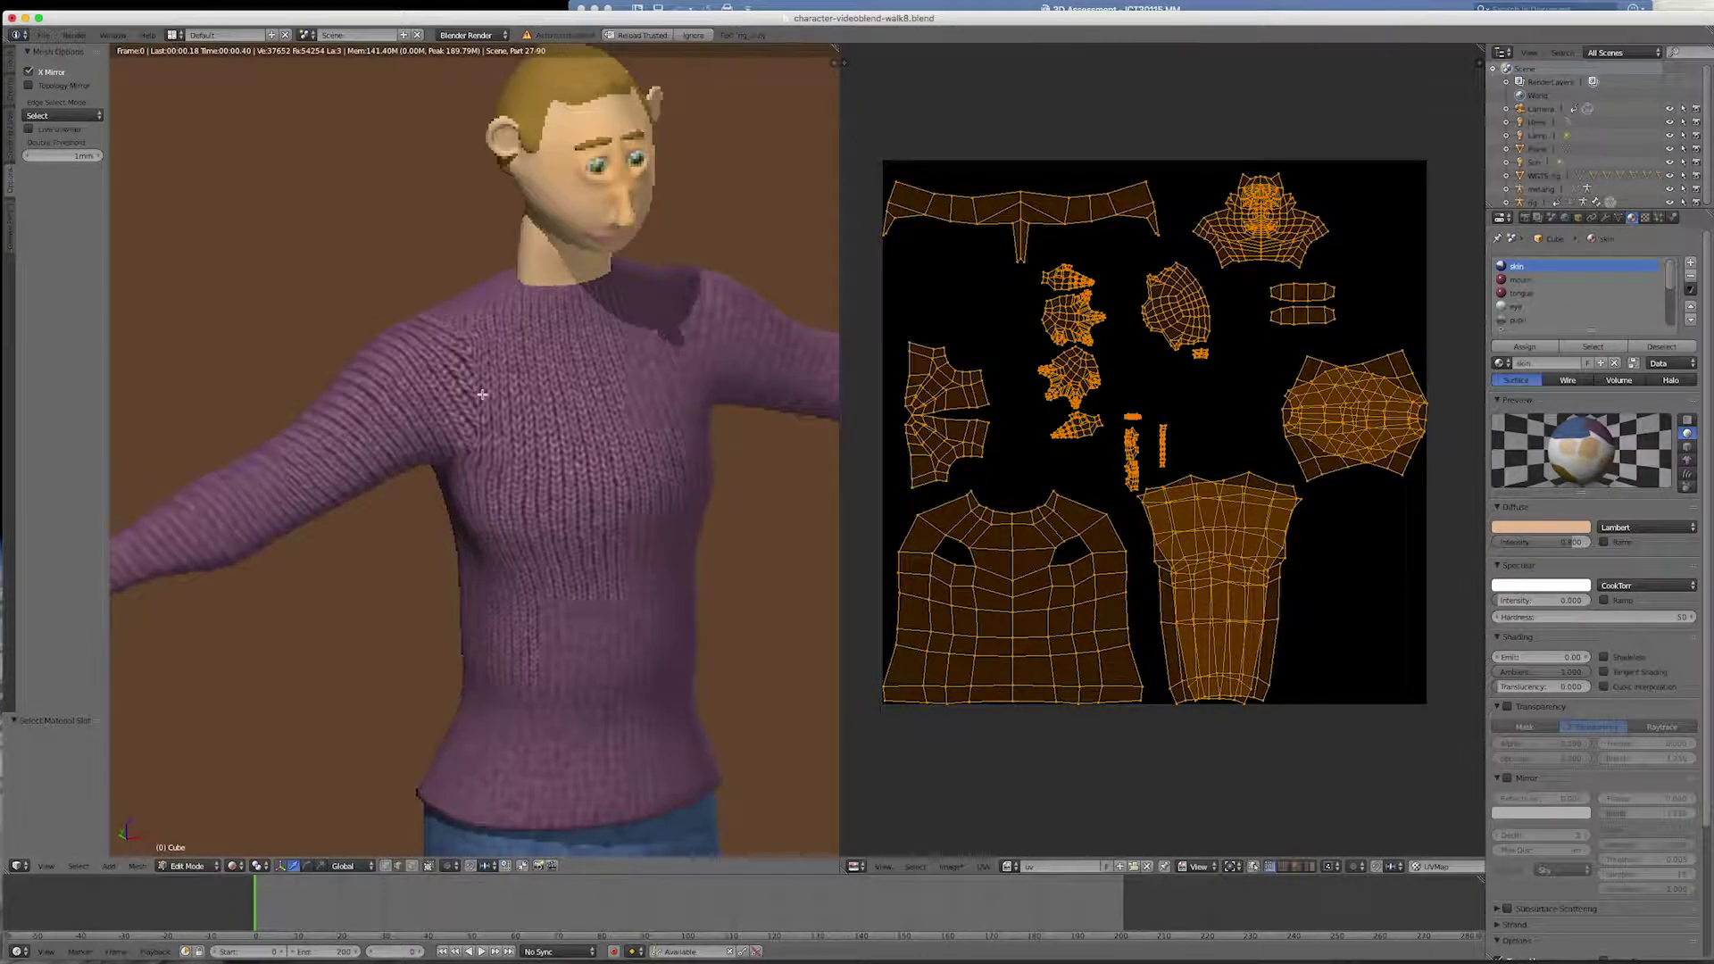
{"action": "key", "text": "KP_1"}
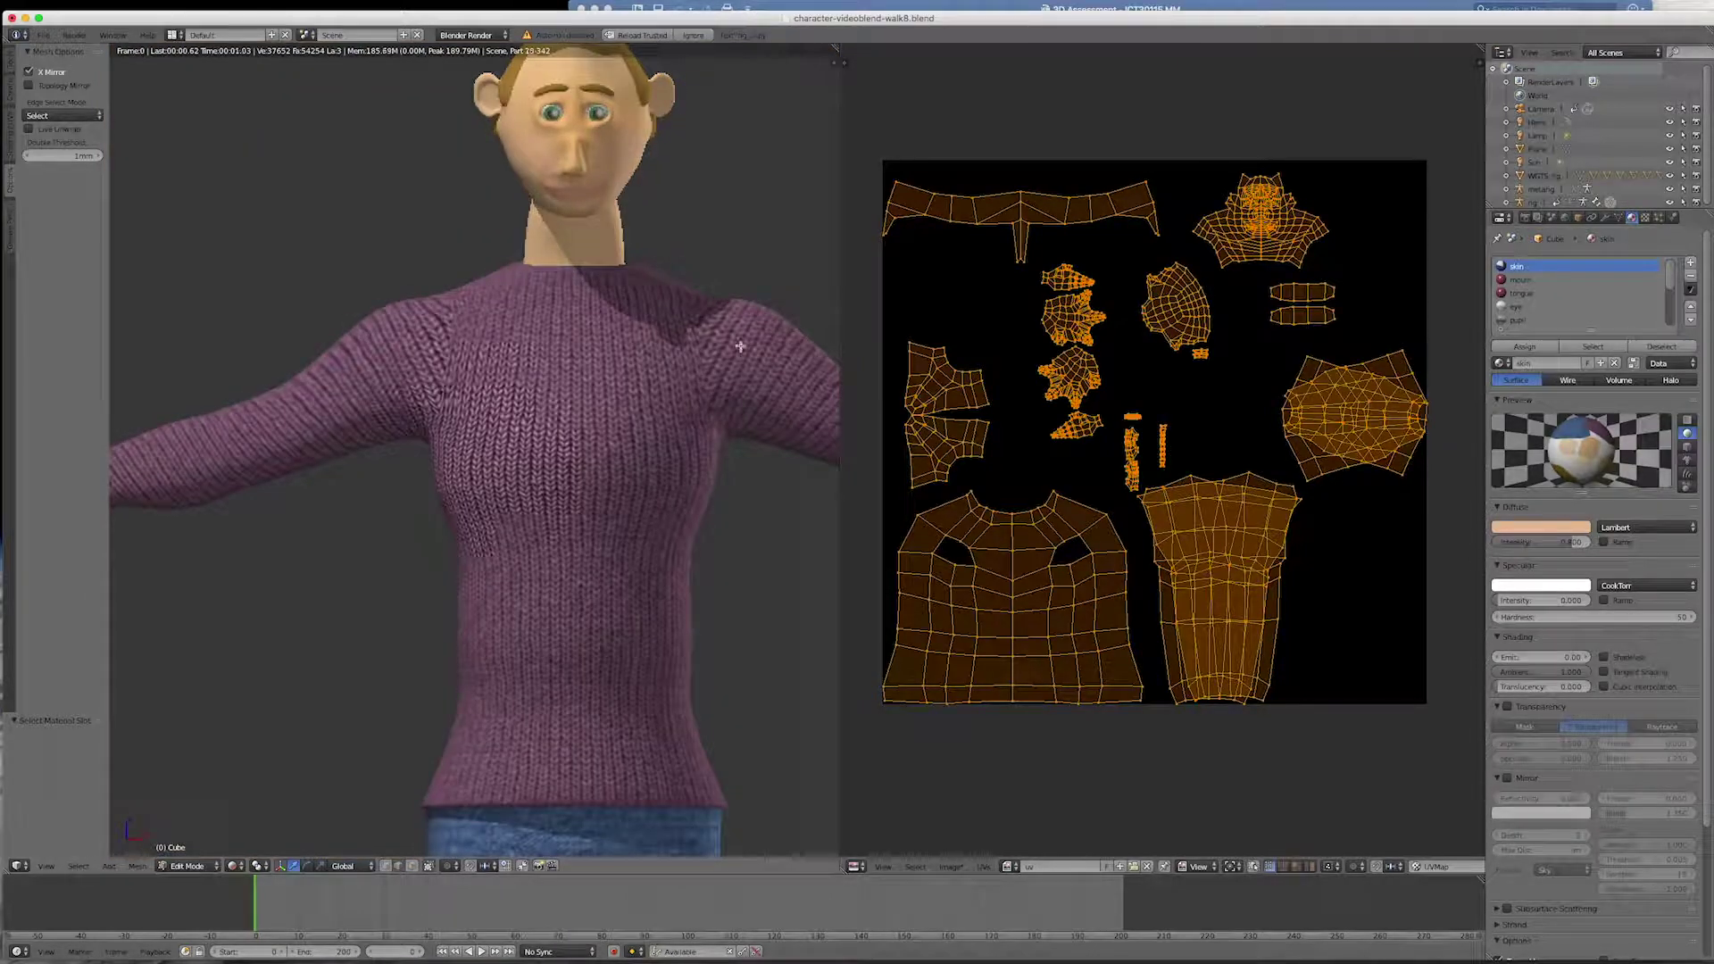
{"action": "middle_click_drag", "start_coordinate": [811, 319], "coordinate": [681, 394]}
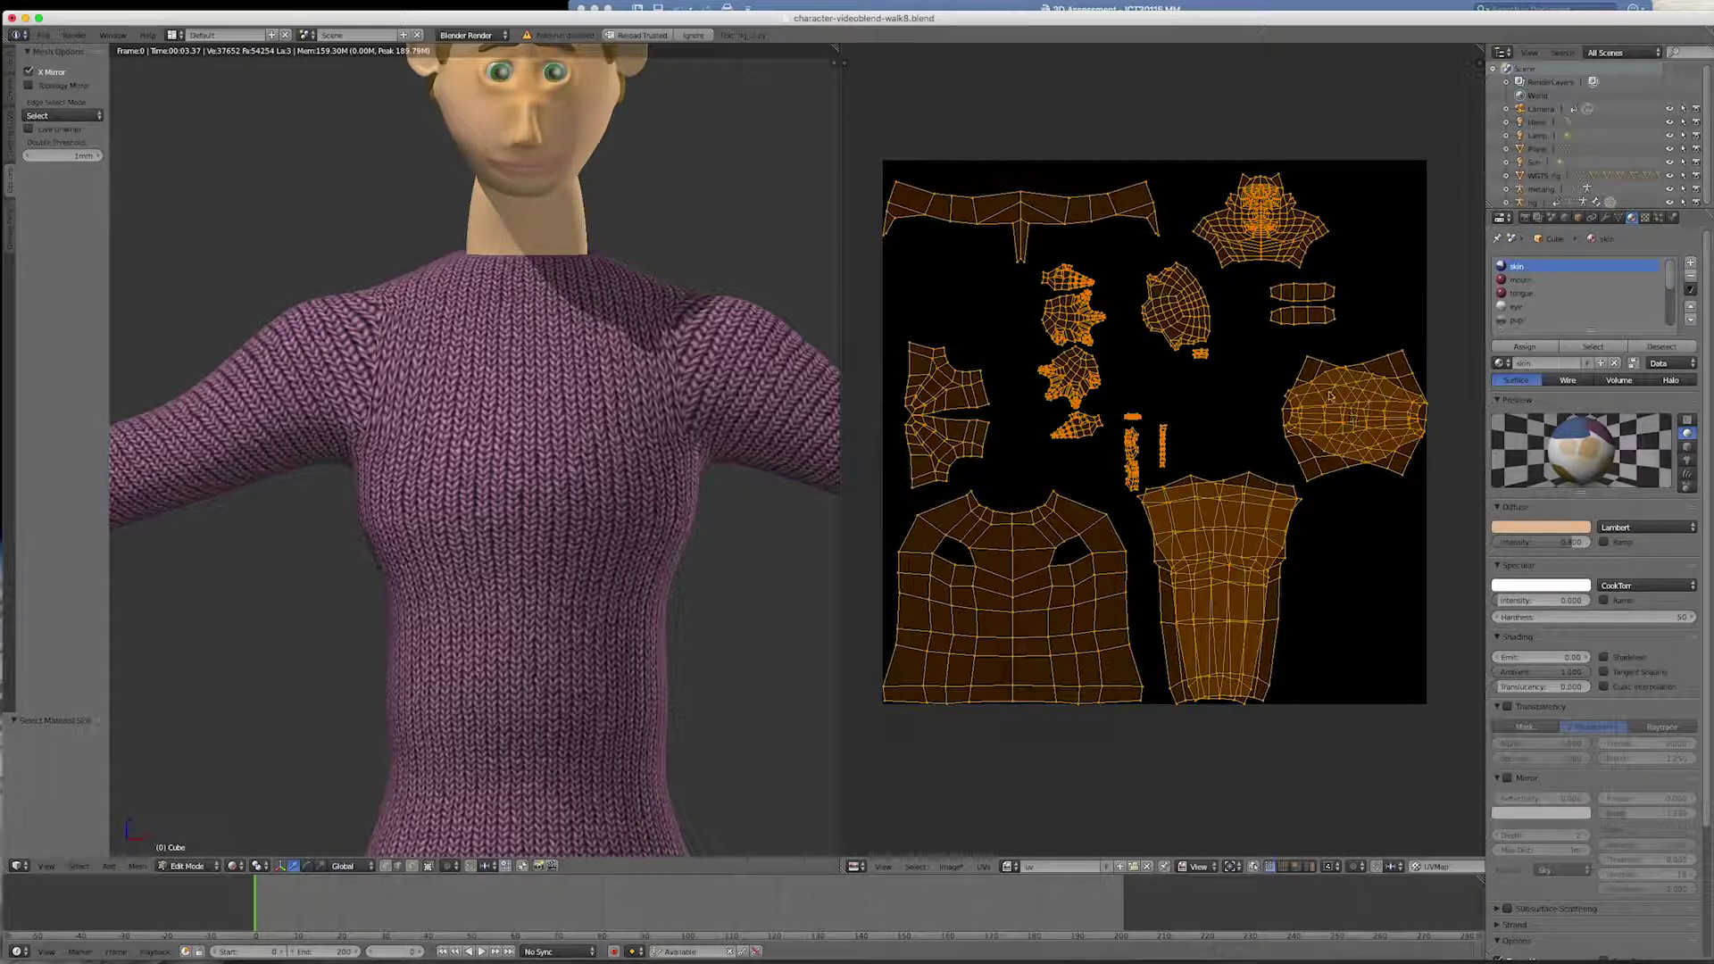
- Clear the UV selection, switch the UV editor to face selection and select both overlapping sleeve islands
{"action": "key", "text": "a"}
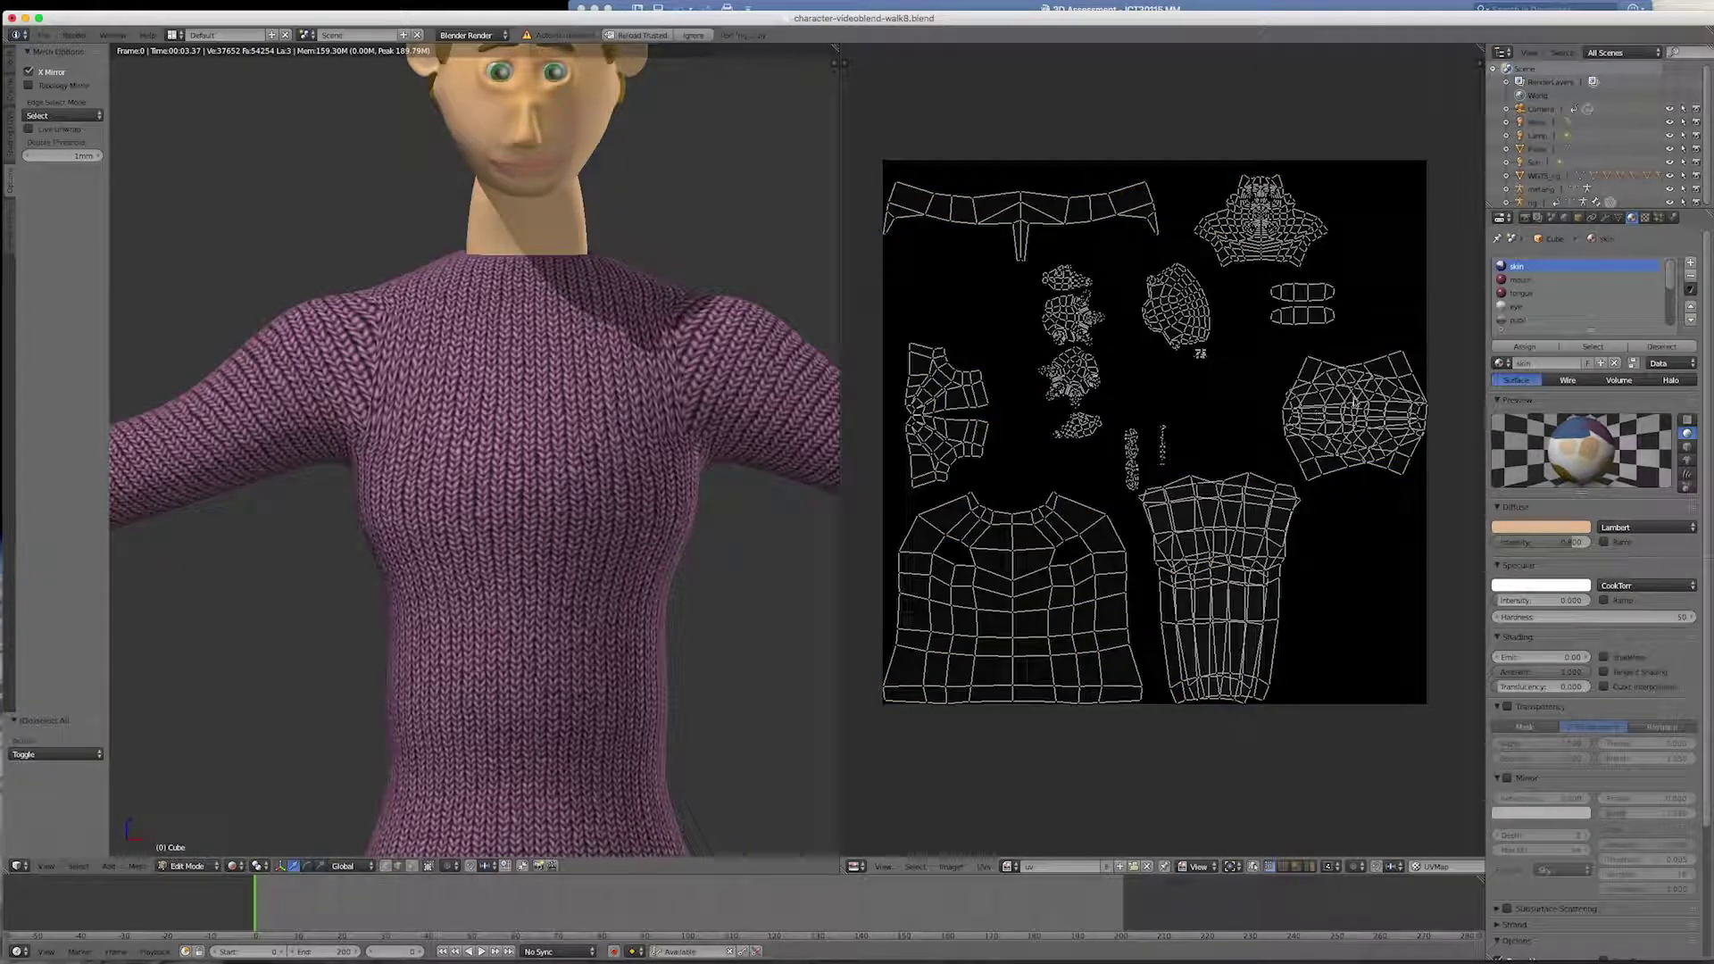
{"action": "right_click", "coordinate": [1326, 474]}
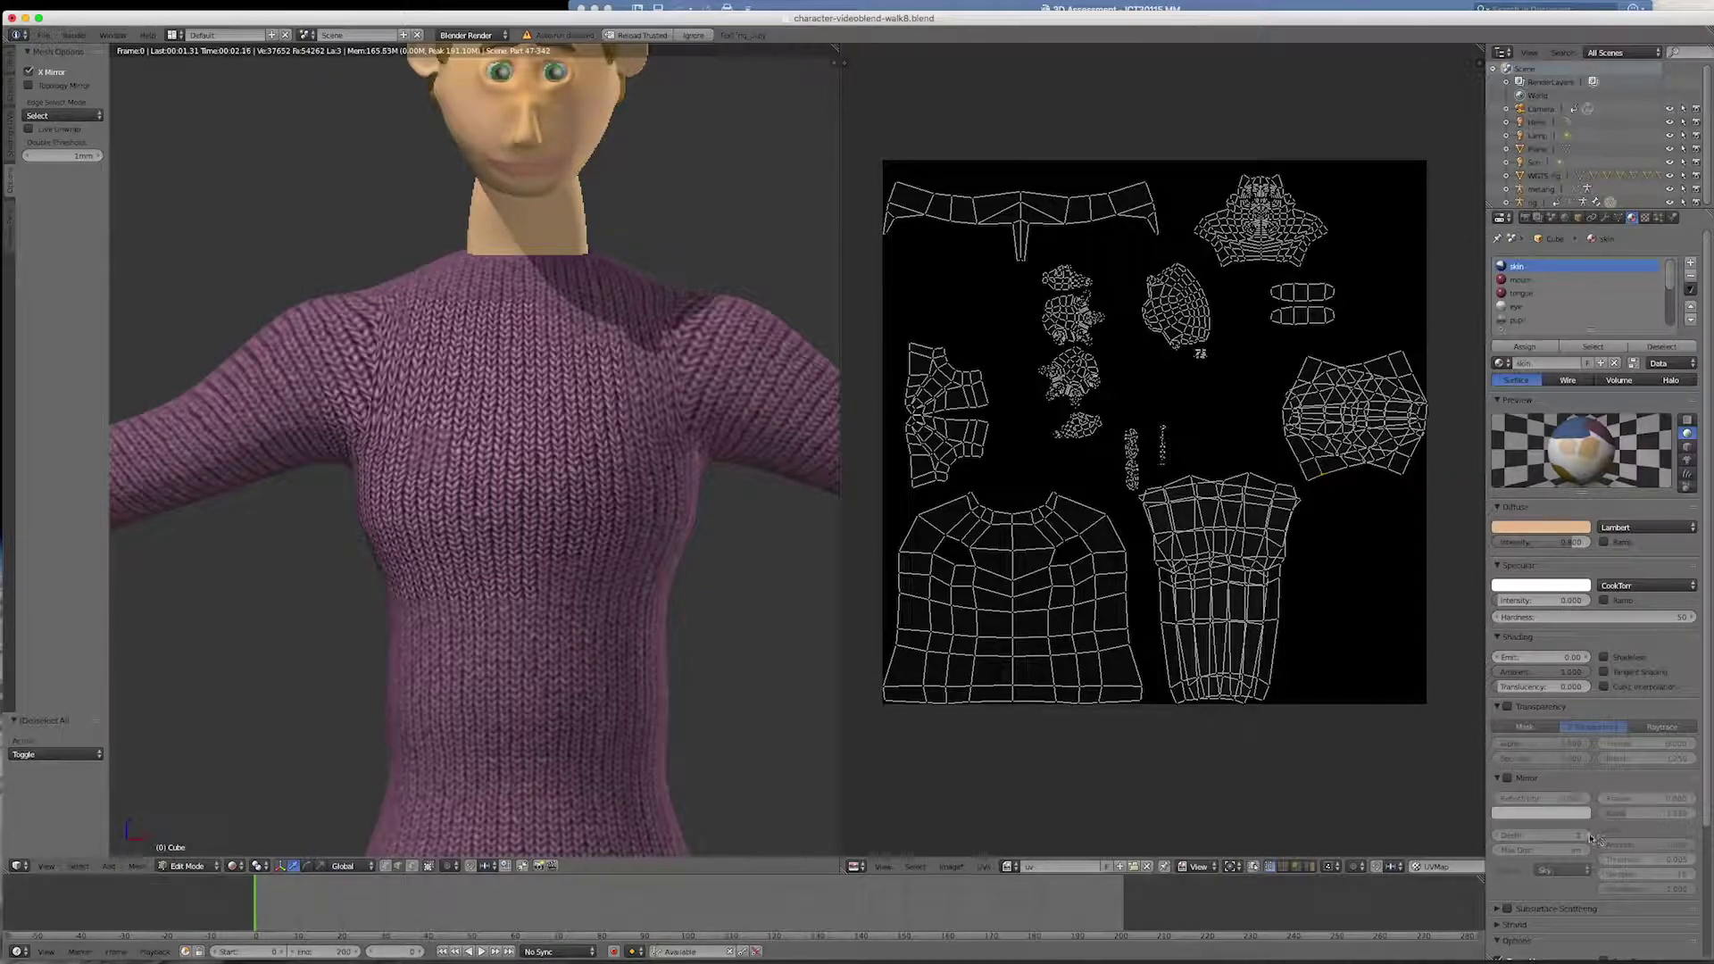
{"action": "left_click", "coordinate": [1296, 867]}
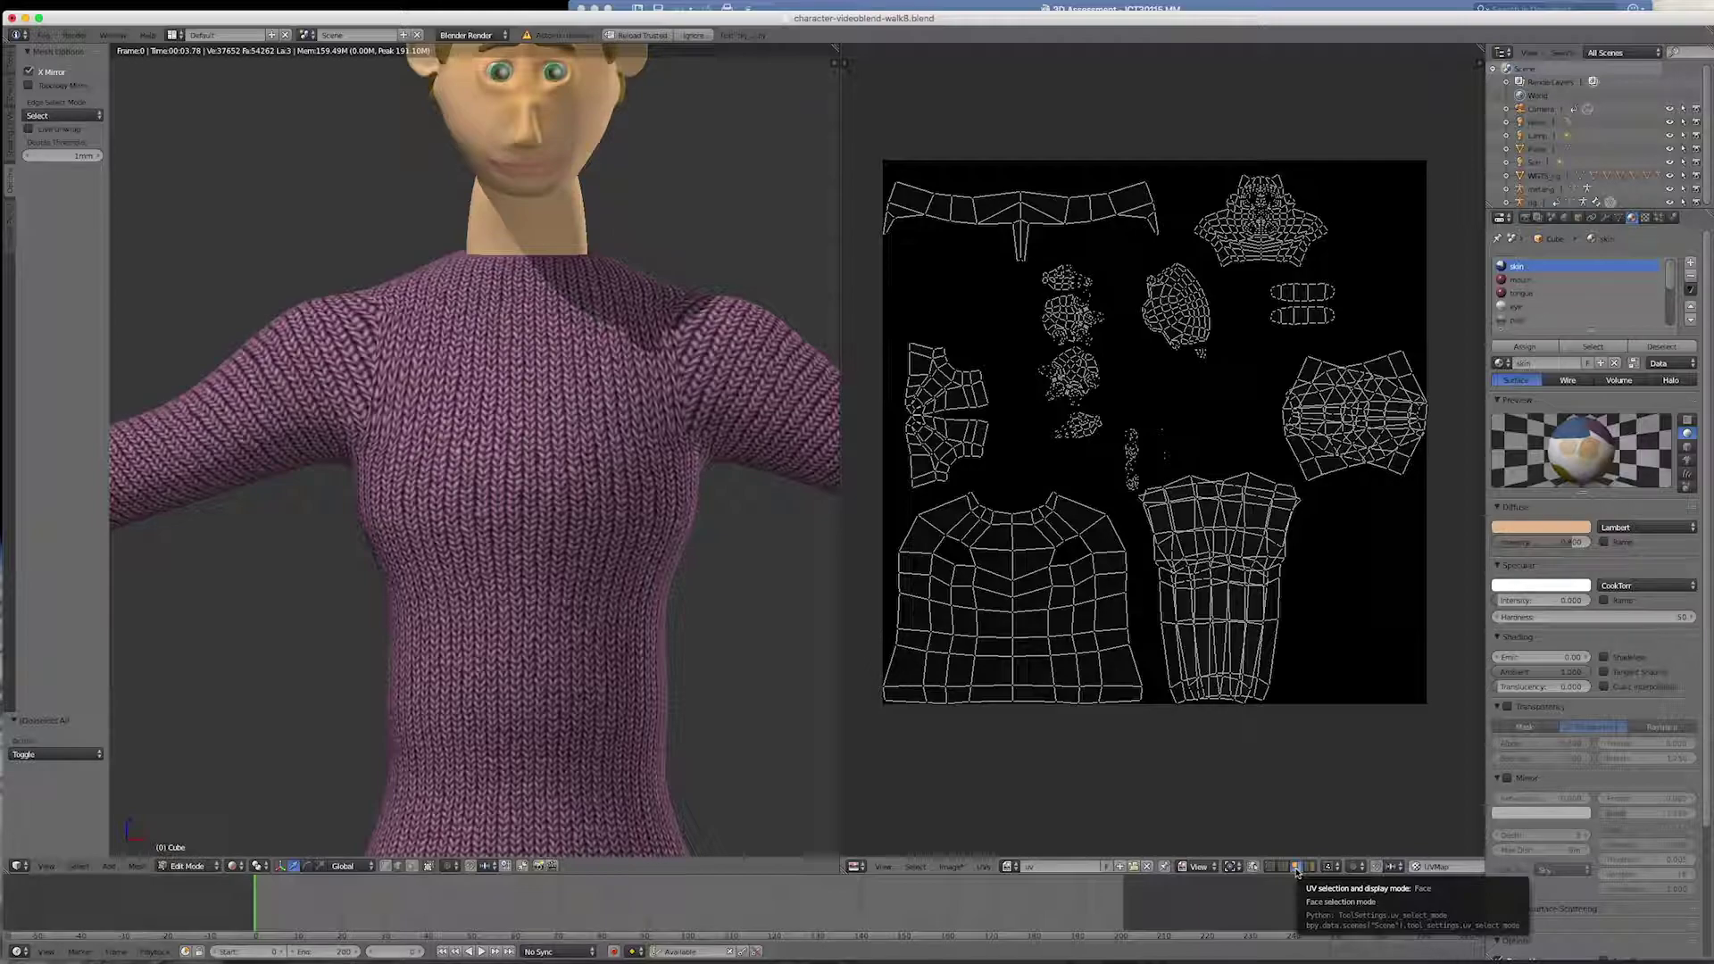
{"action": "left_click", "coordinate": [1329, 474]}
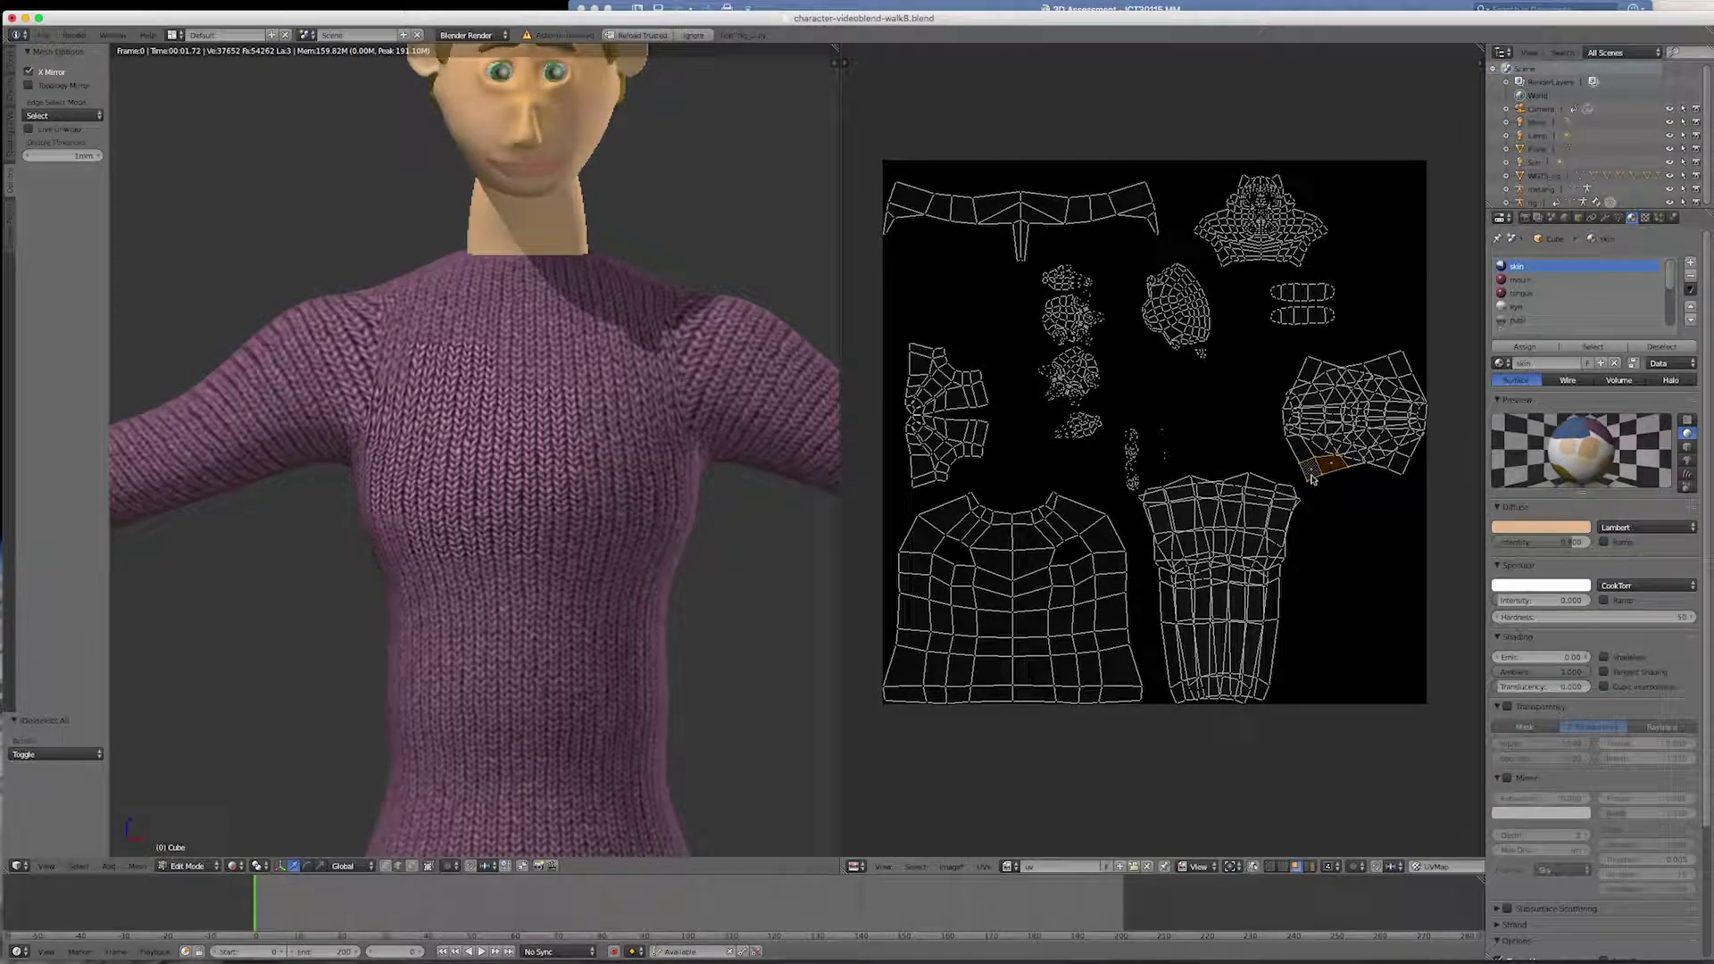
{"action": "key", "text": "l"}
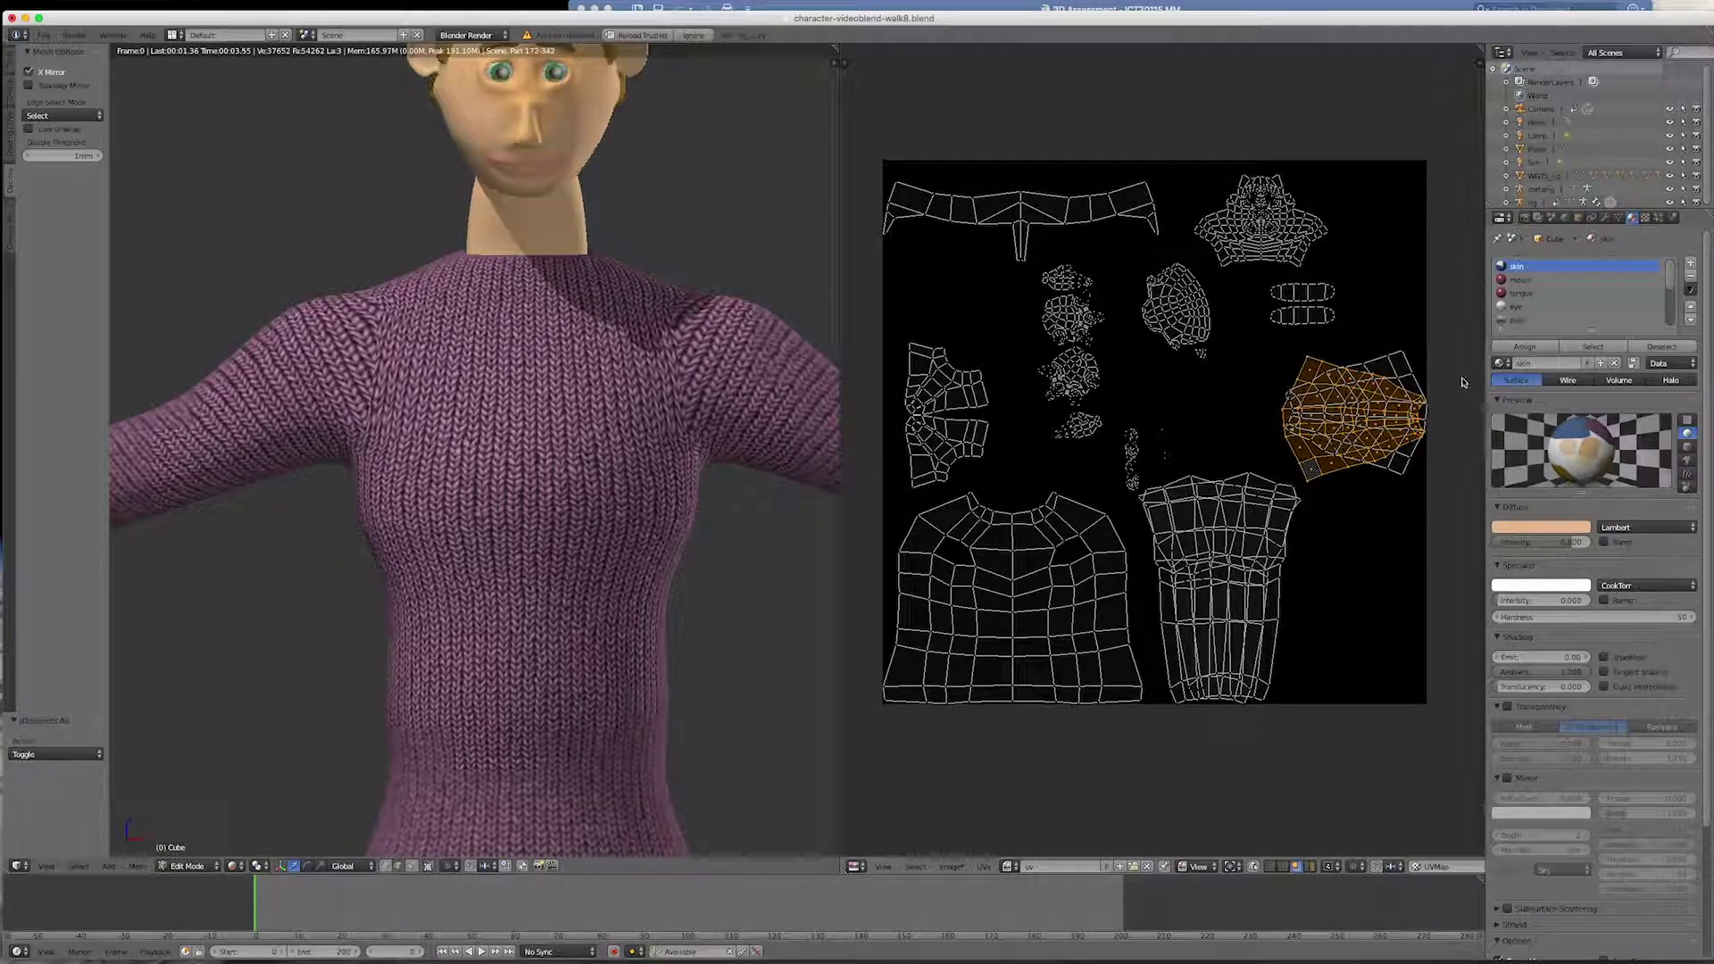
{"action": "key", "text": "l"}
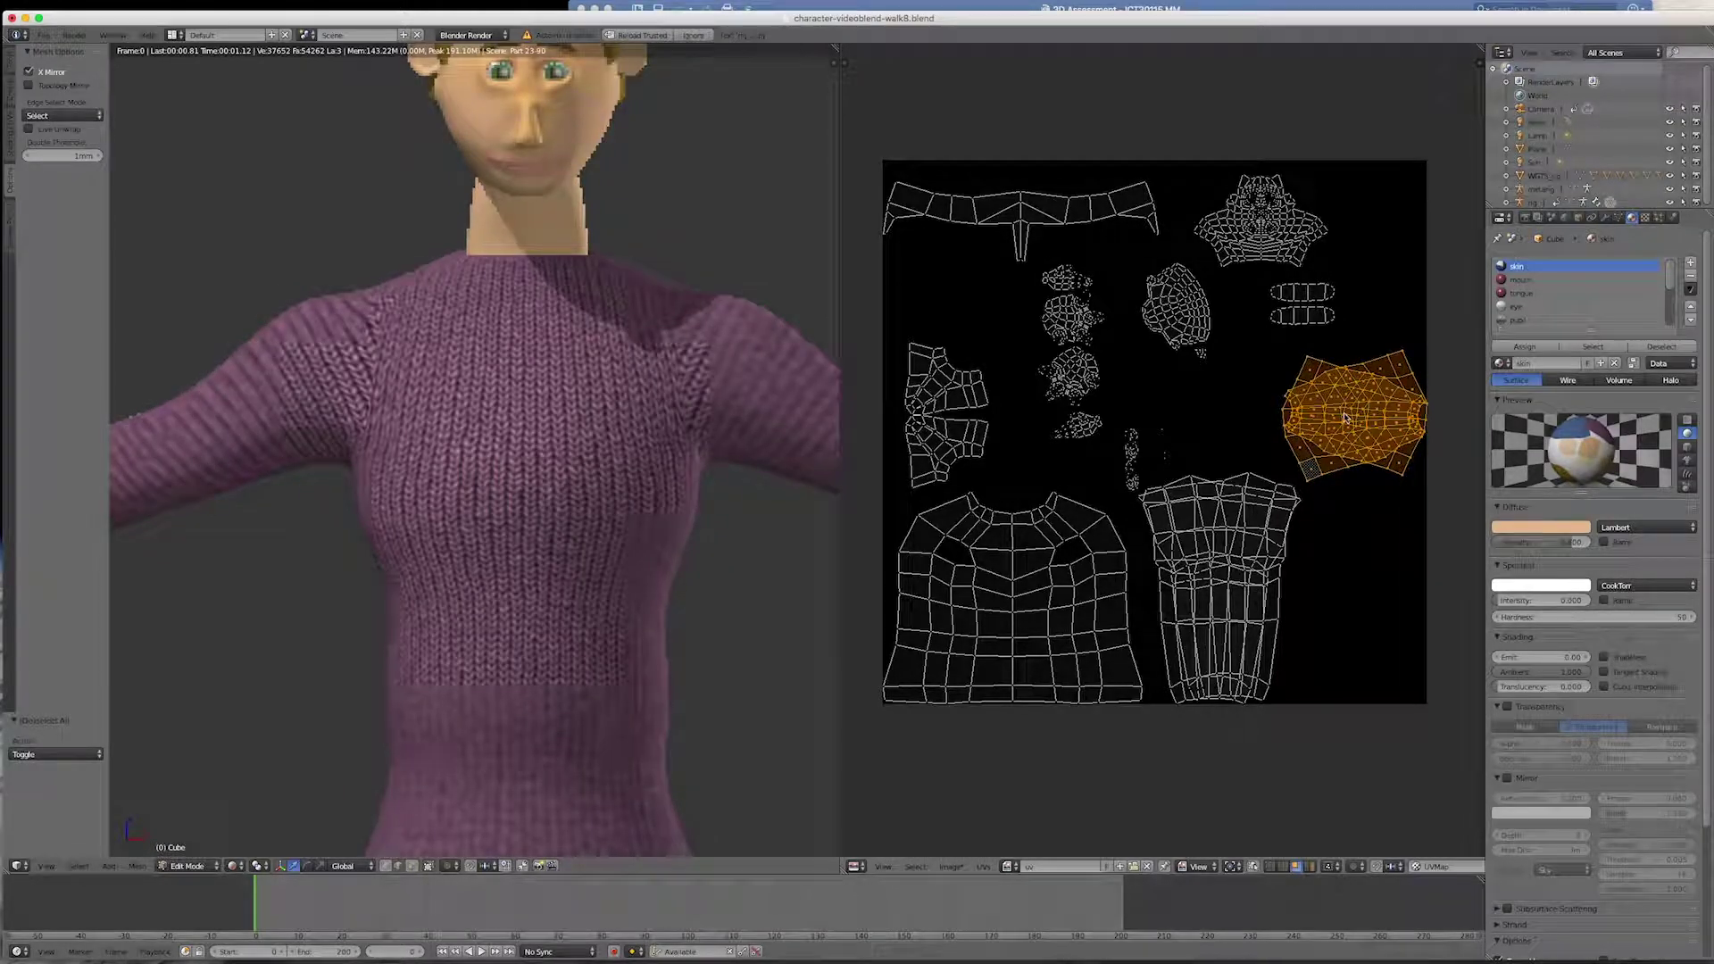
- Move the sleeve islands onto the middle of the sweater's torso island and display the character-UV.jpg image behind the layout
{"action": "key", "text": "g"}
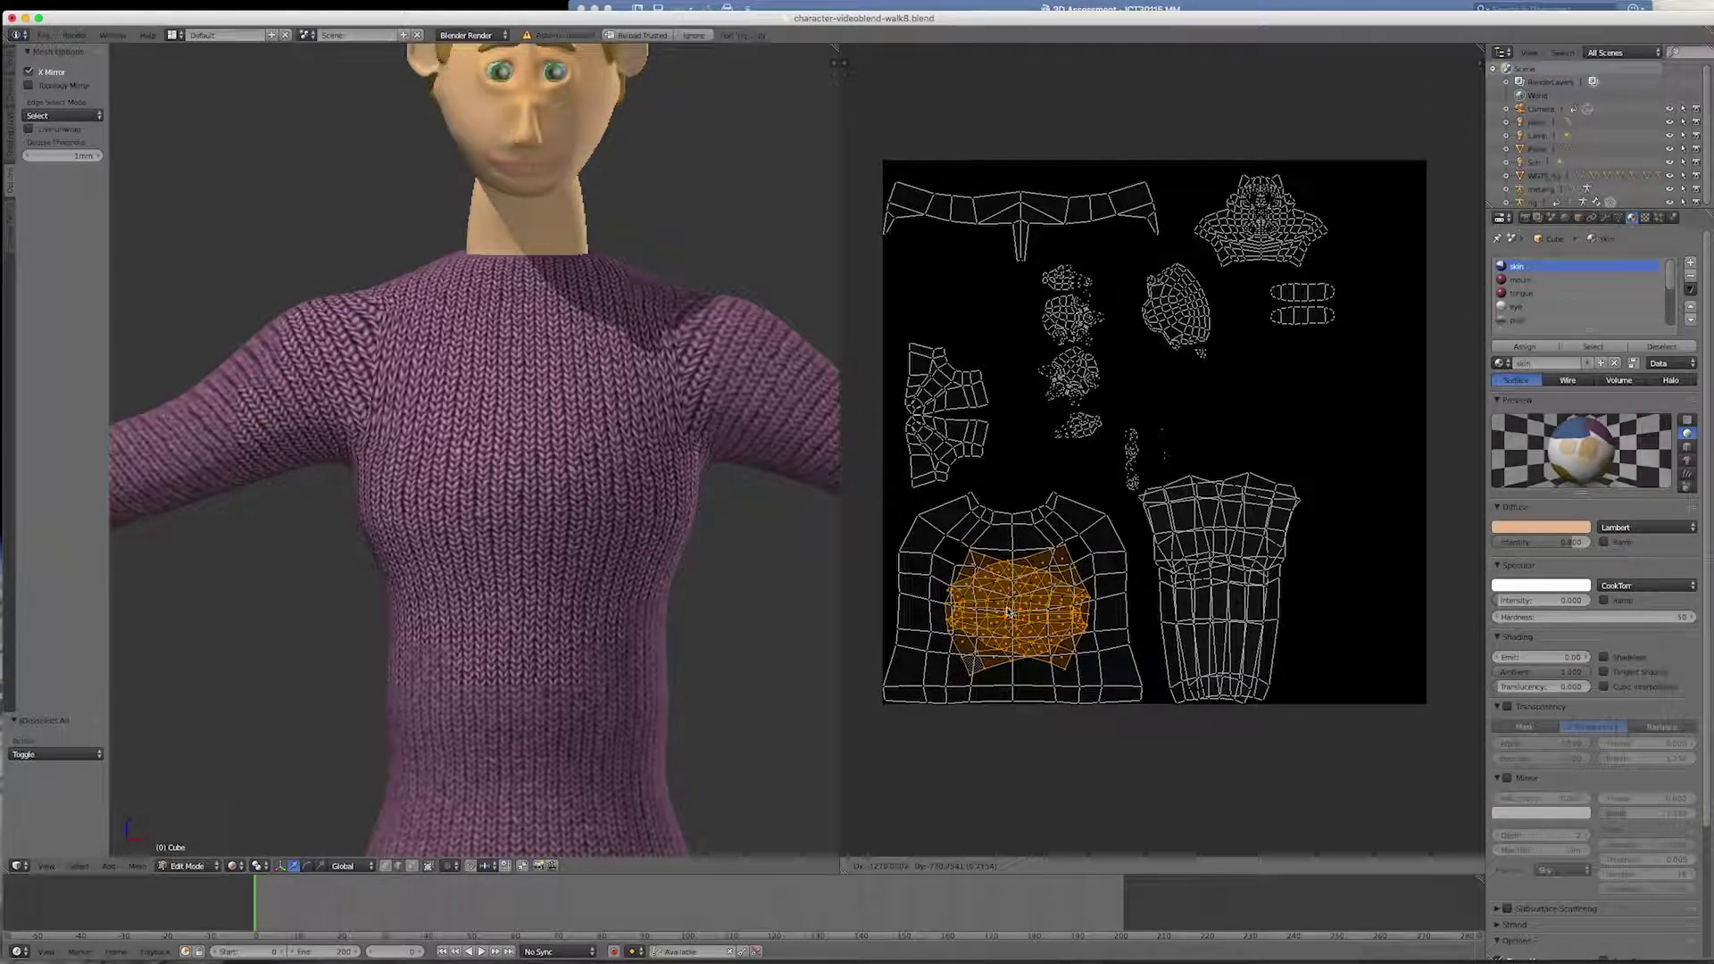
{"action": "left_click", "coordinate": [1008, 611]}
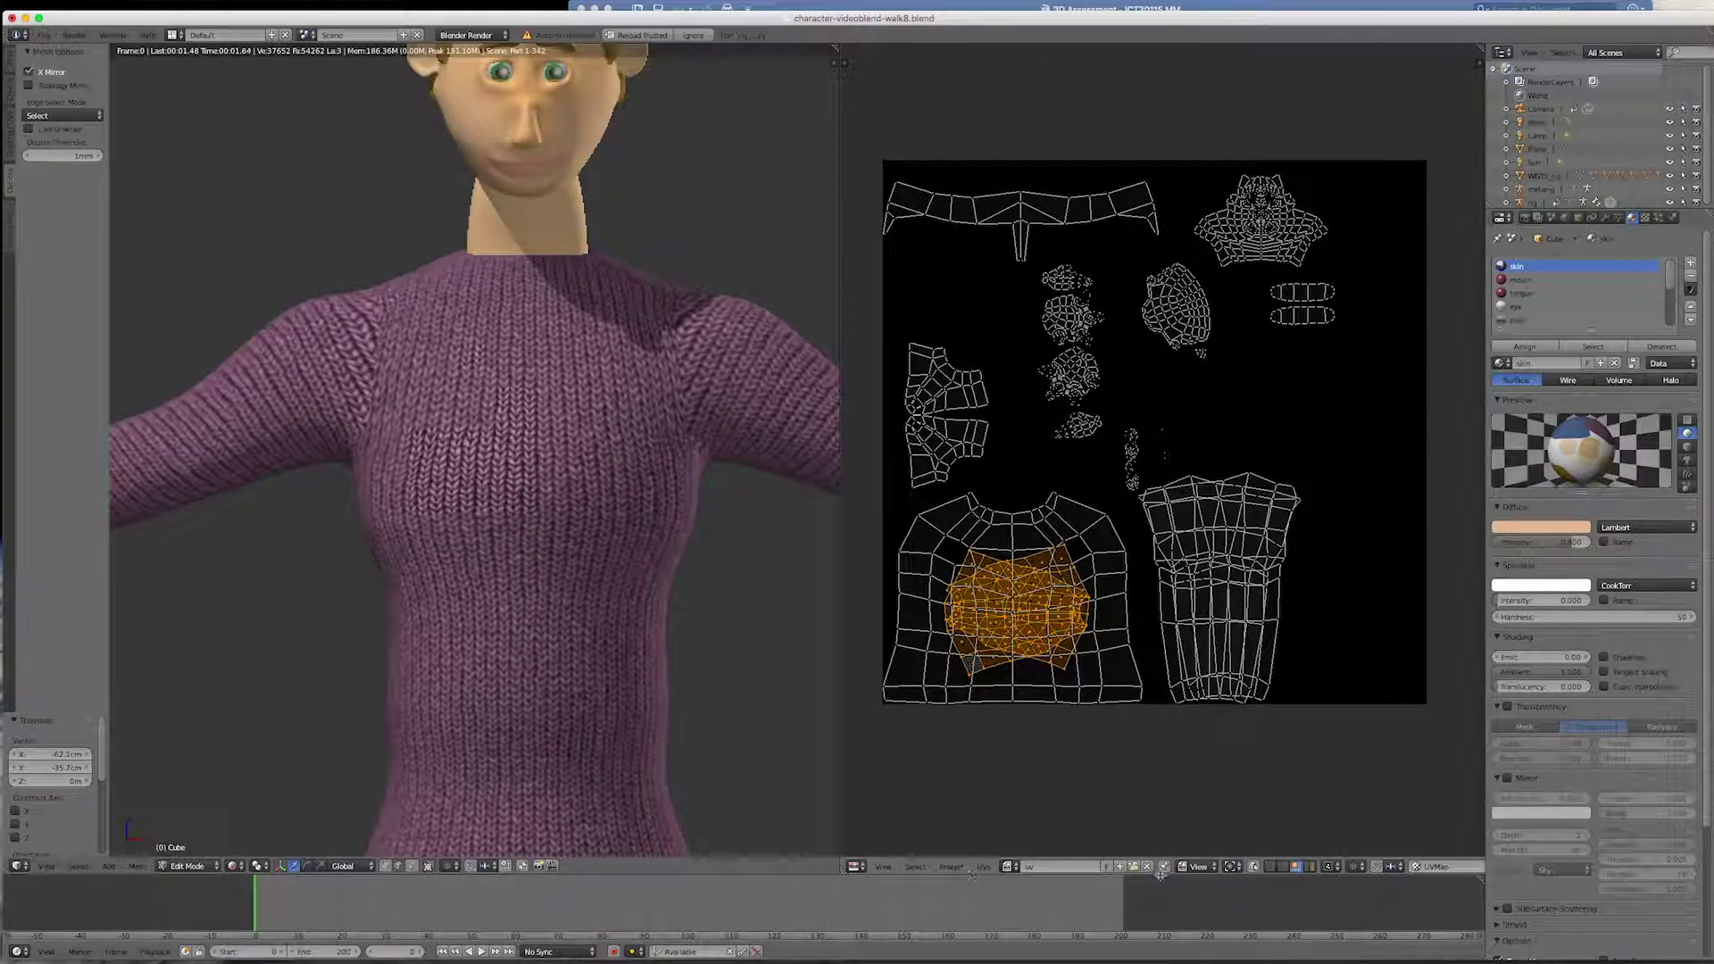
{"action": "left_click", "coordinate": [1007, 866]}
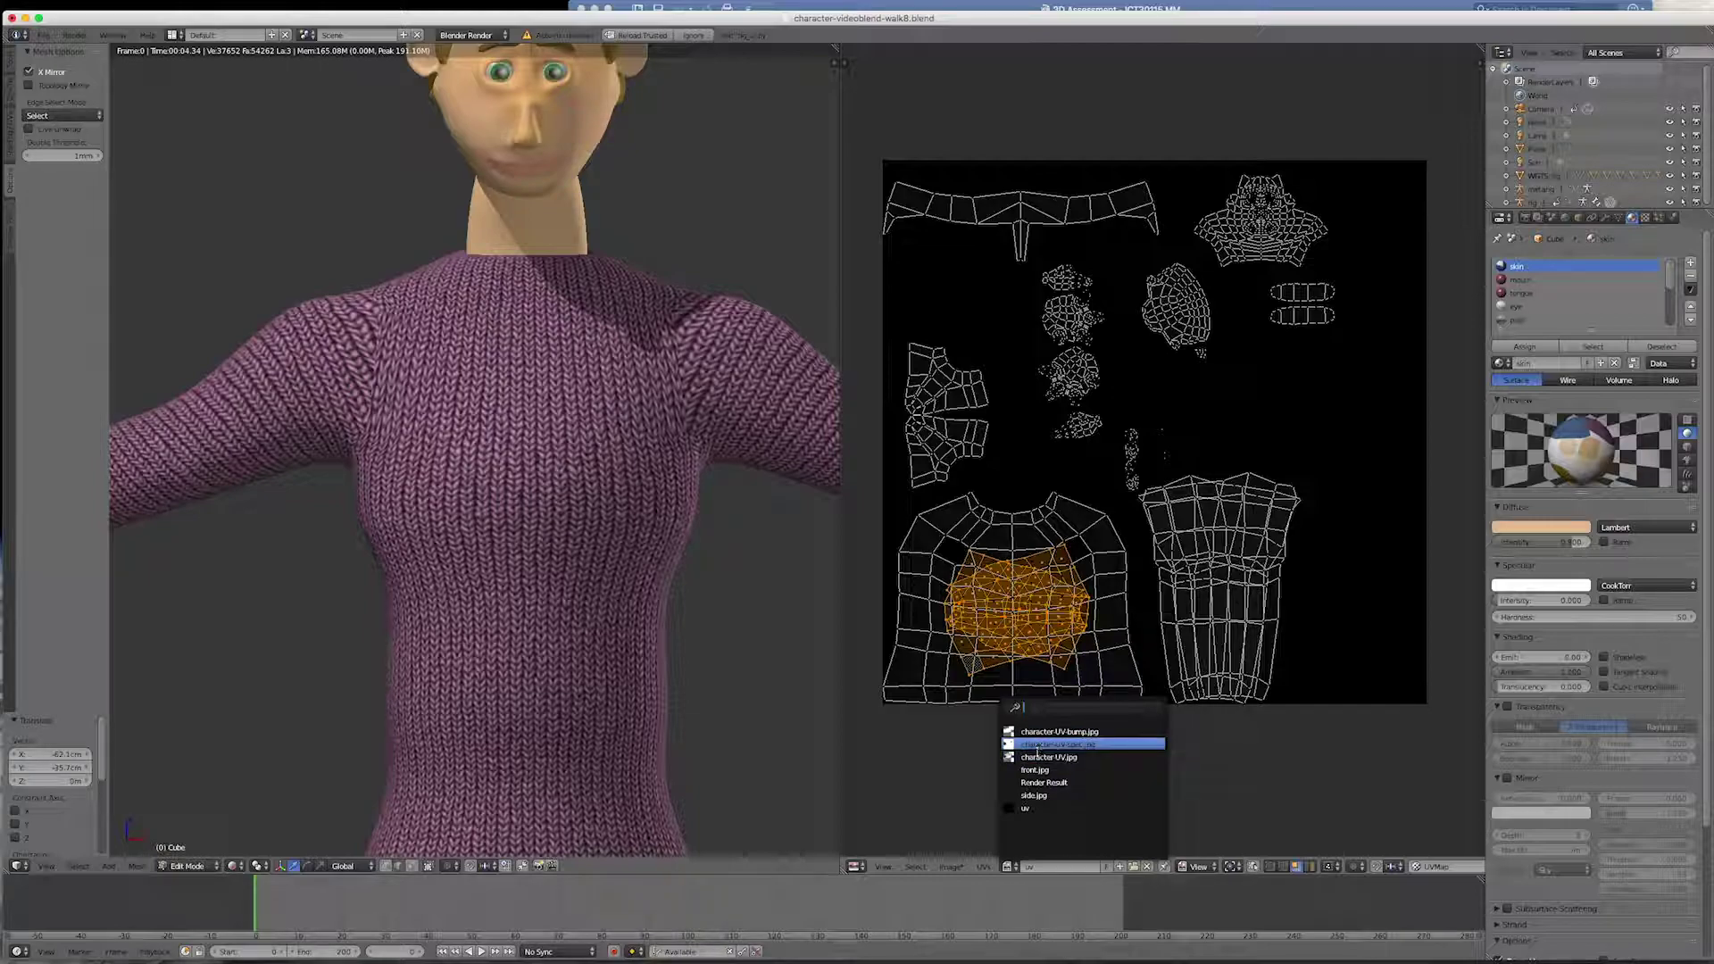
{"action": "left_click", "coordinate": [1042, 757]}
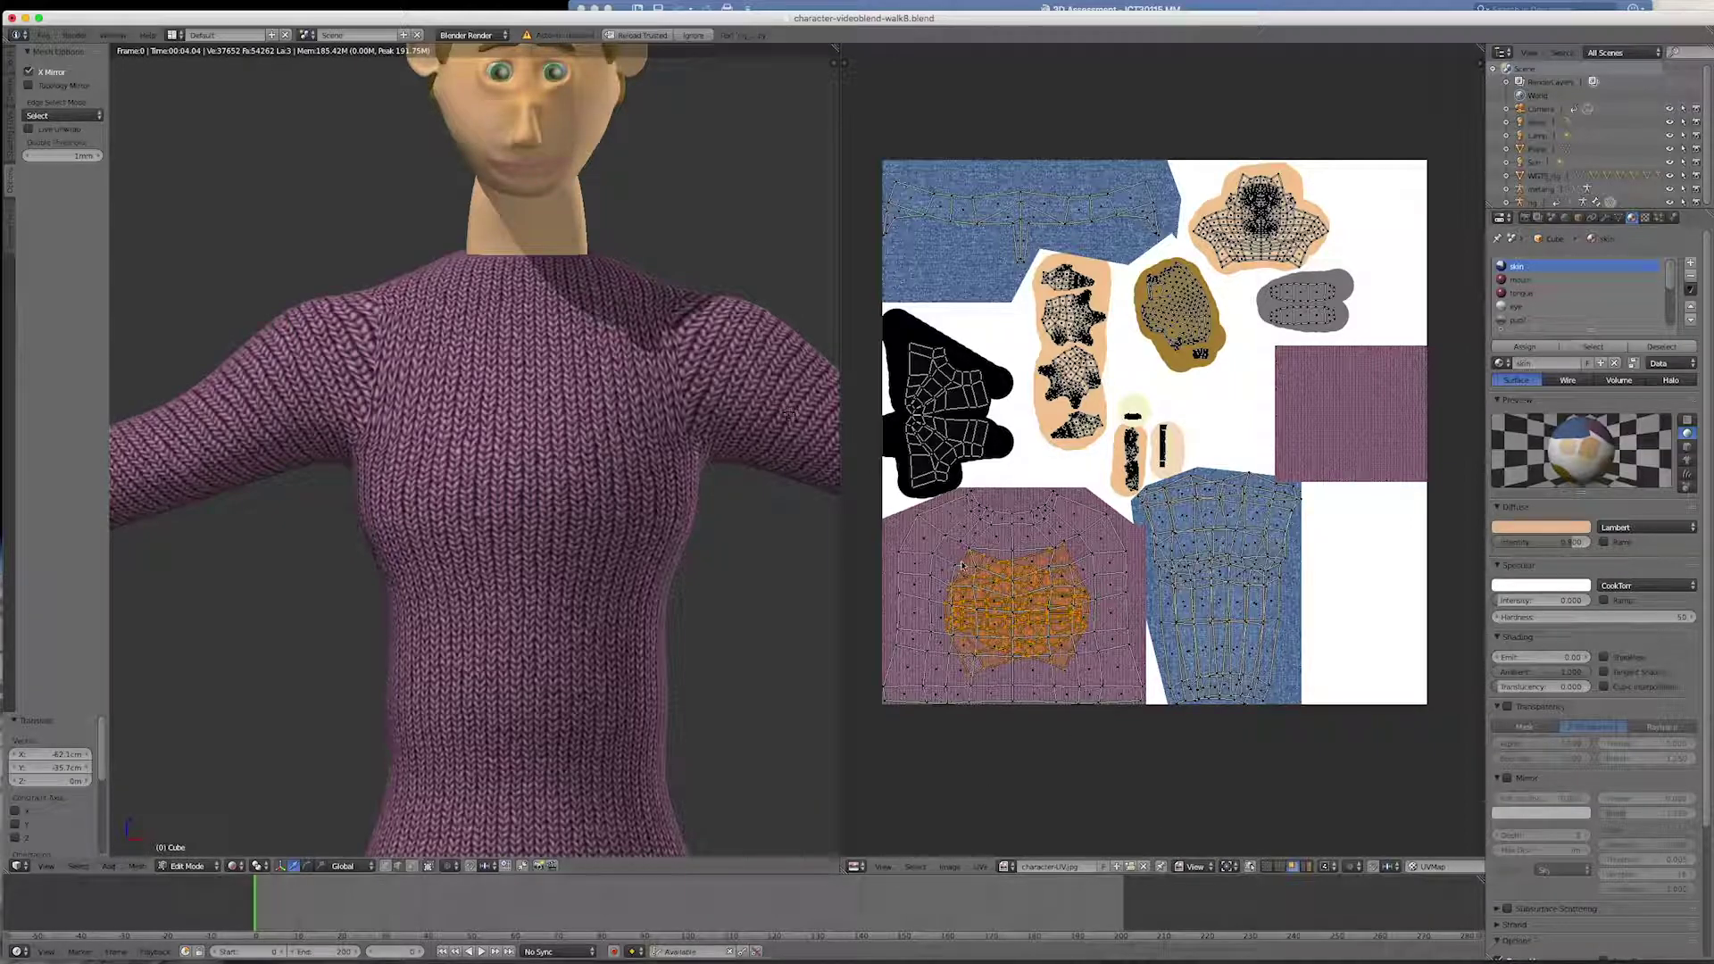
- Clear the UV selection and select the face loops along the two outer ends of the sleeve islands
{"action": "key", "text": "a"}
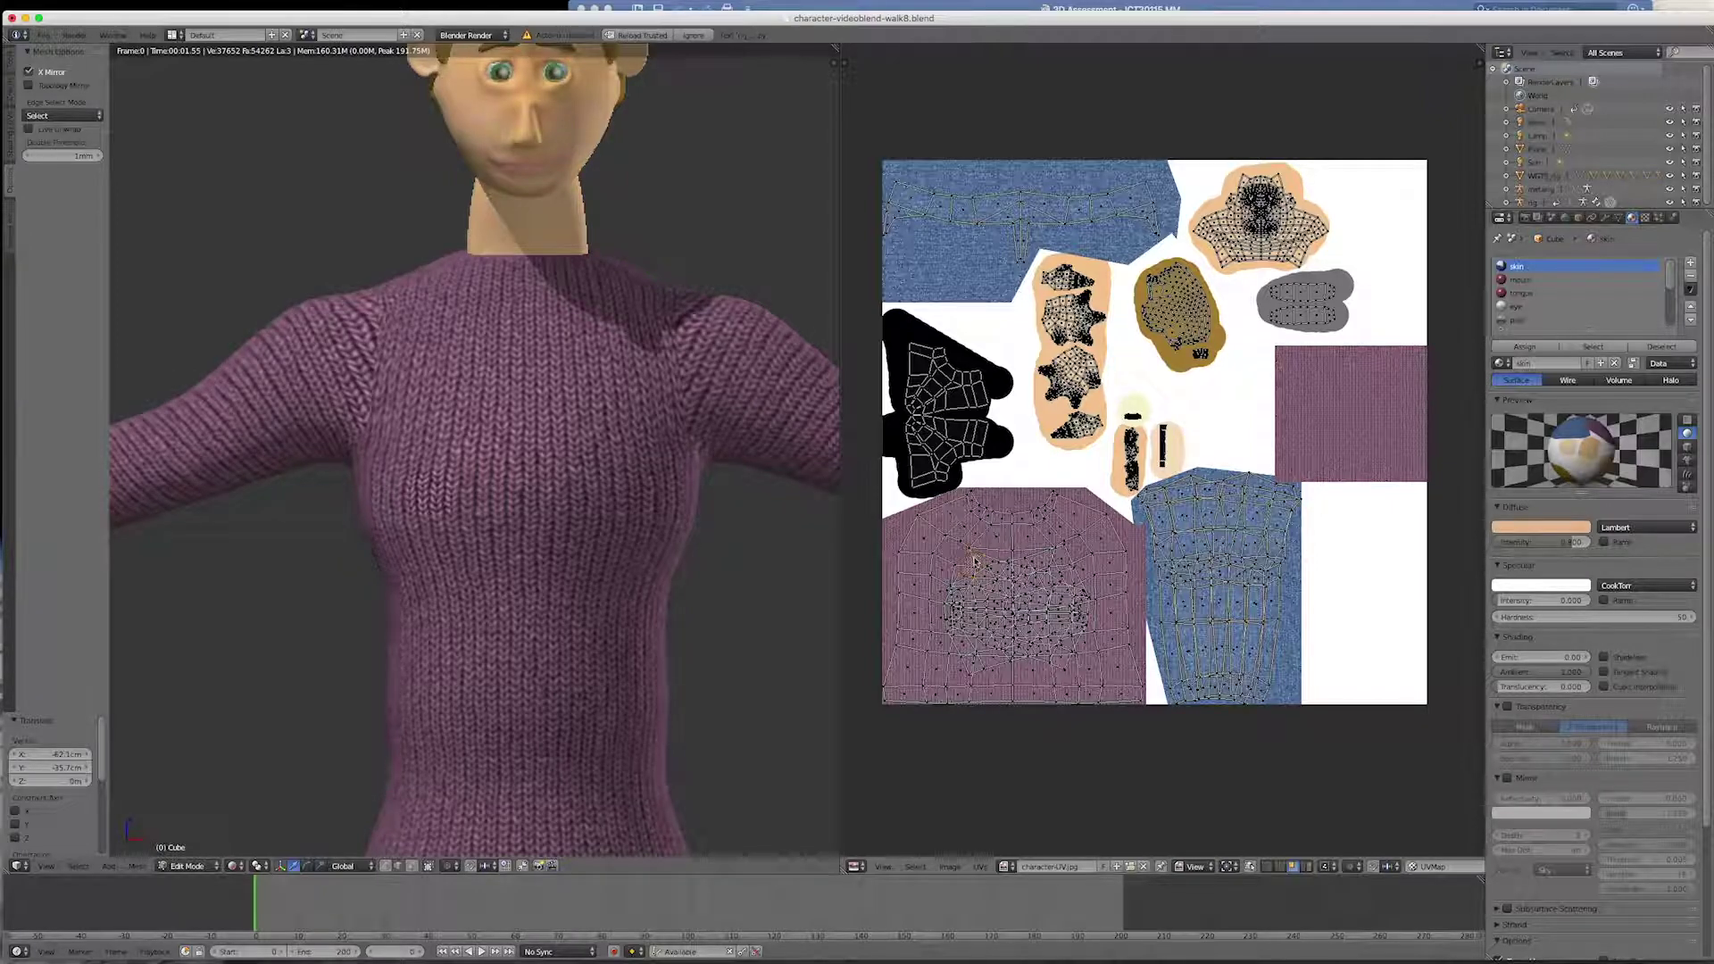
{"action": "scroll", "coordinate": [974, 561], "scroll_direction": "down", "scroll_amount": 2}
{"action": "scroll", "coordinate": [974, 549], "scroll_direction": "up", "scroll_amount": 5}
{"action": "right_click", "coordinate": [973, 548]}
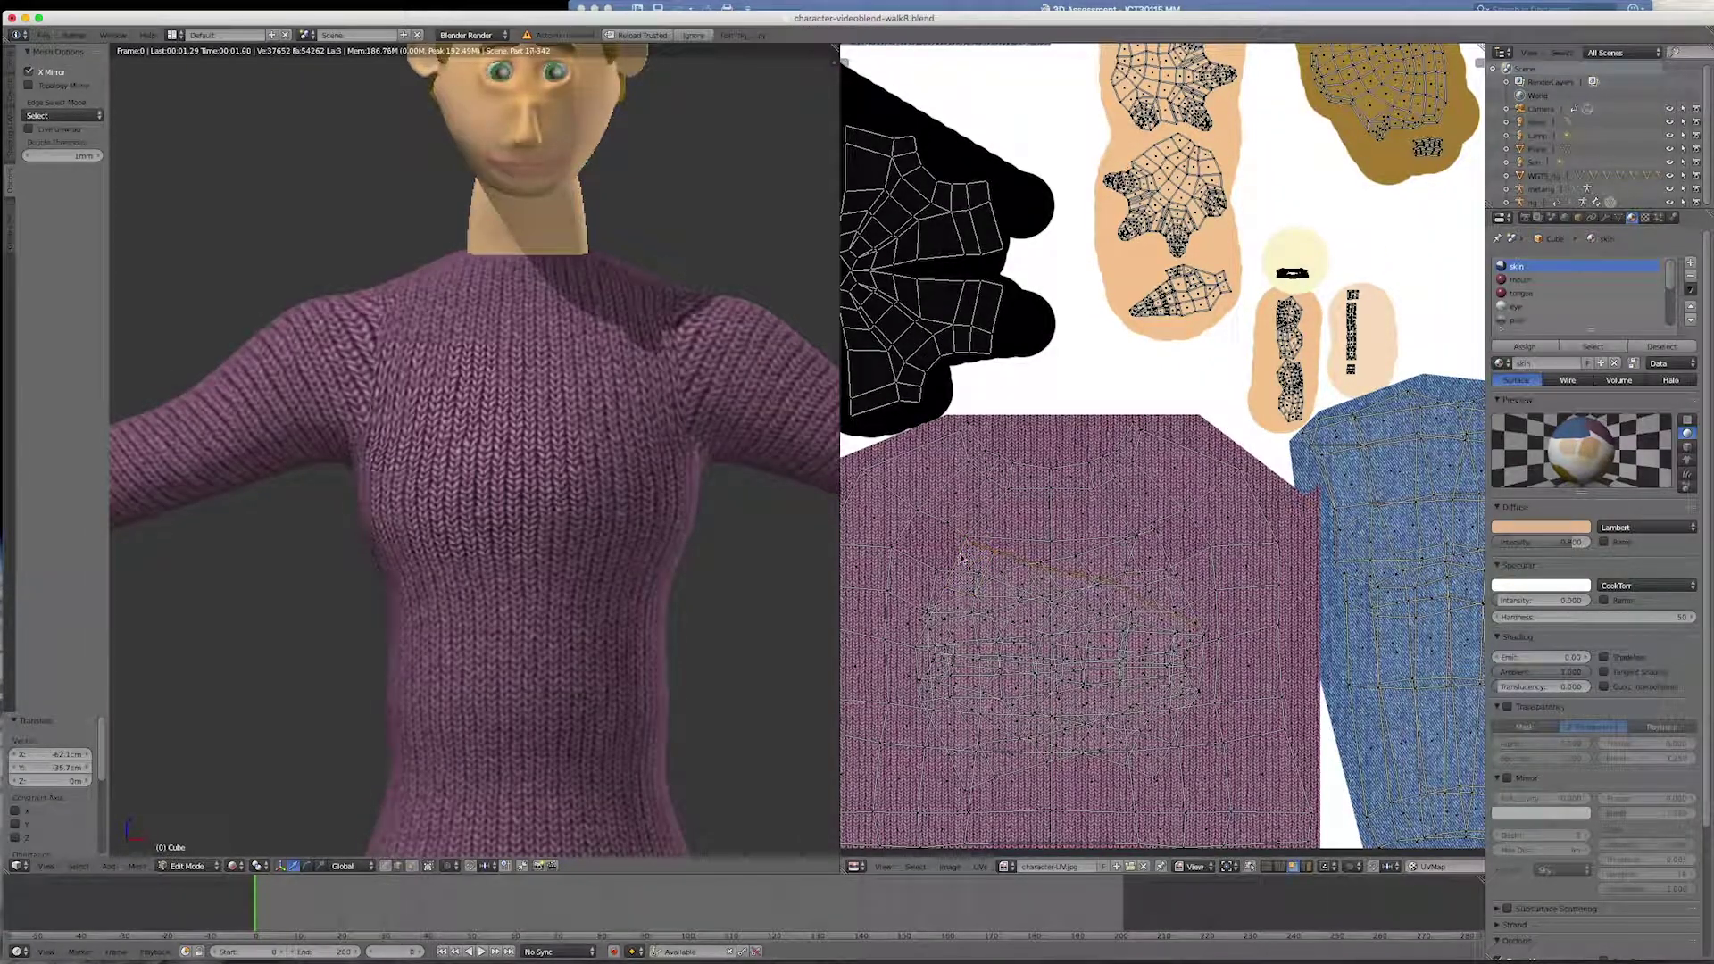
{"action": "right_click", "coordinate": [965, 561]}
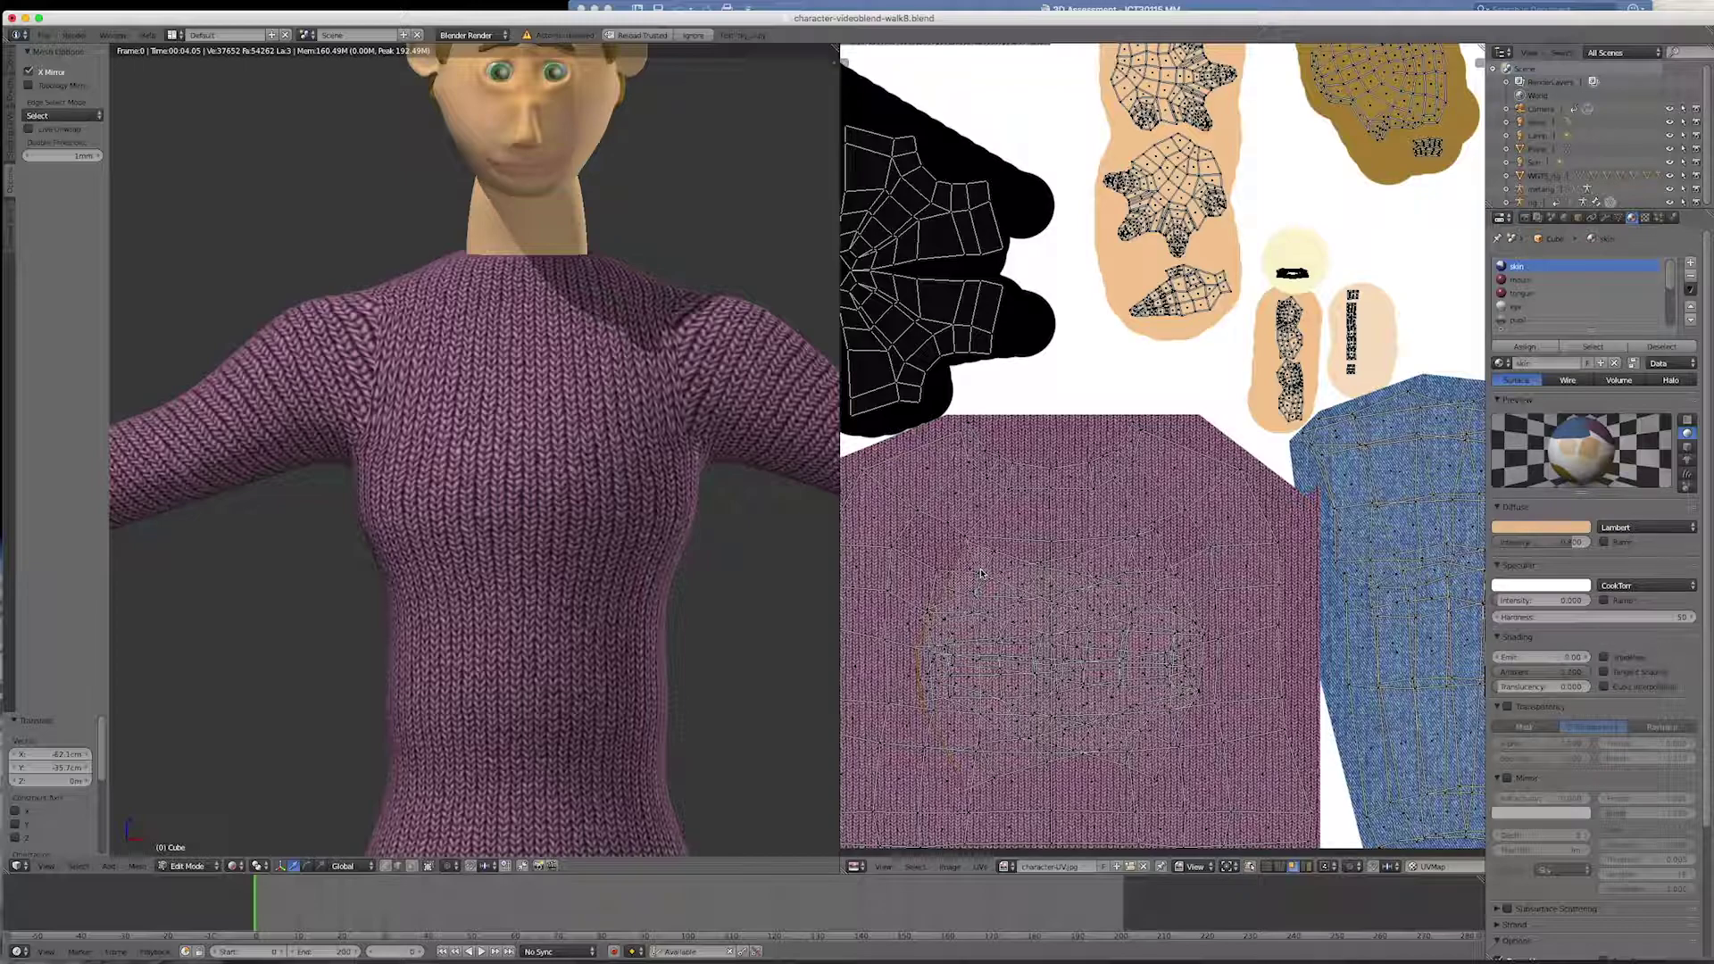
{"action": "right_click", "coordinate": [989, 564], "text": "alt+shift"}
{"action": "right_click", "coordinate": [1154, 535], "text": "alt+shift"}
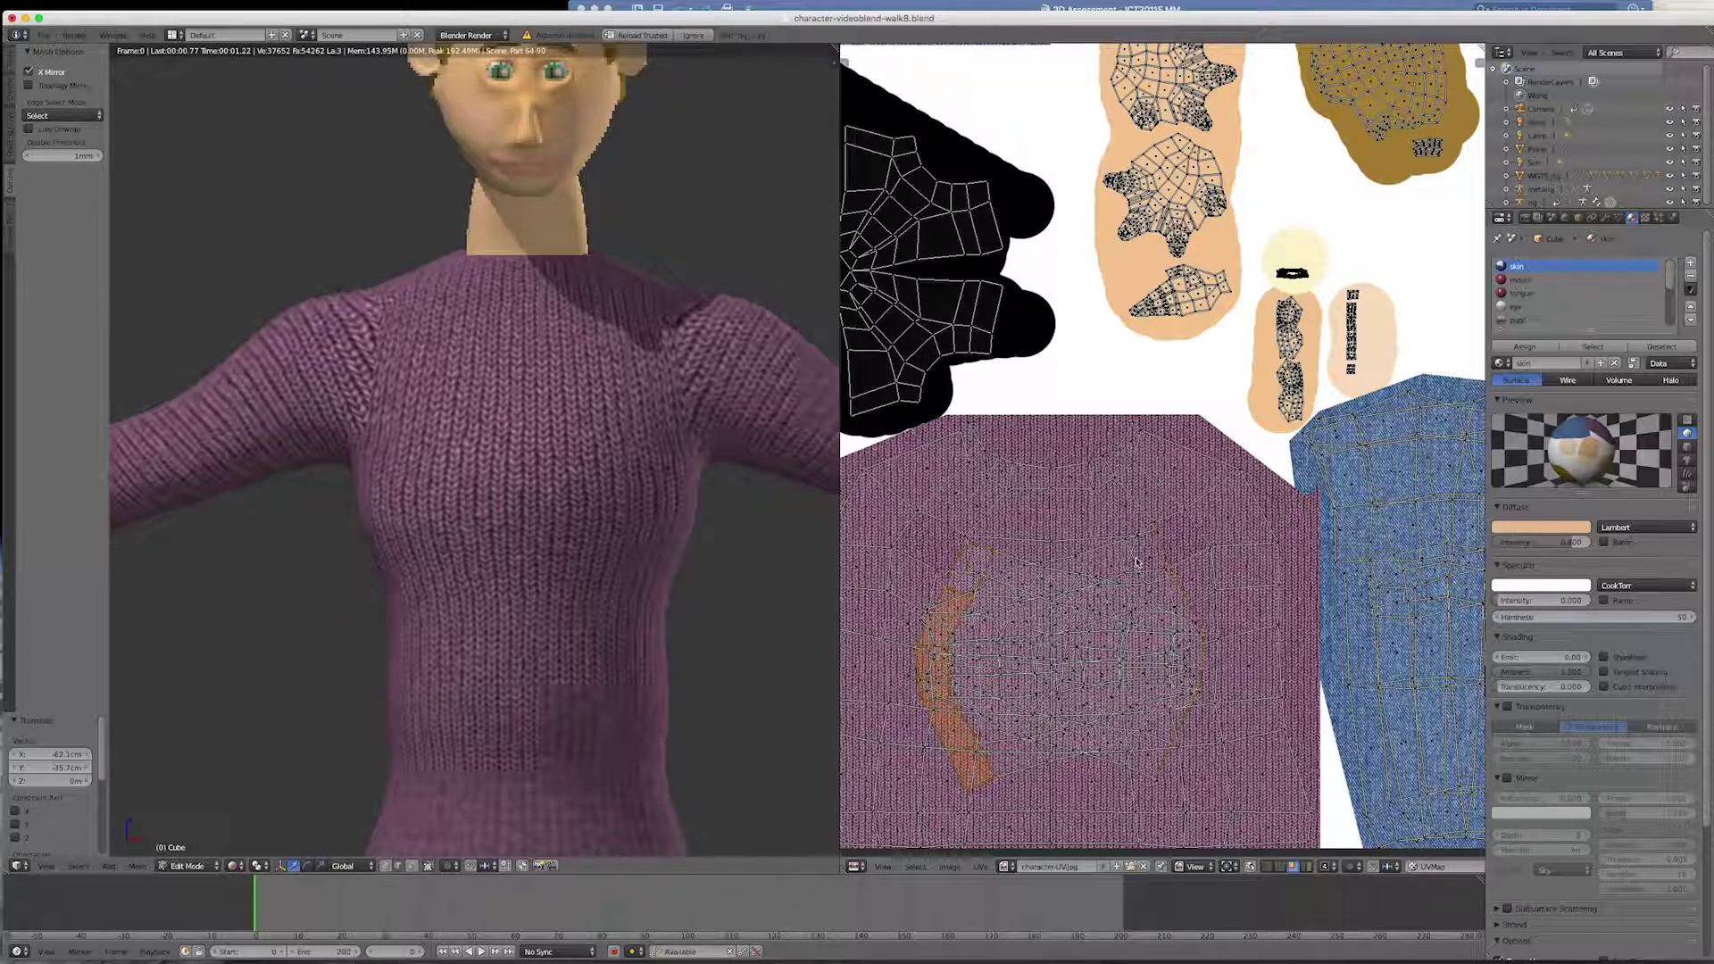
{"action": "right_click", "coordinate": [1135, 560], "text": "alt+shift"}
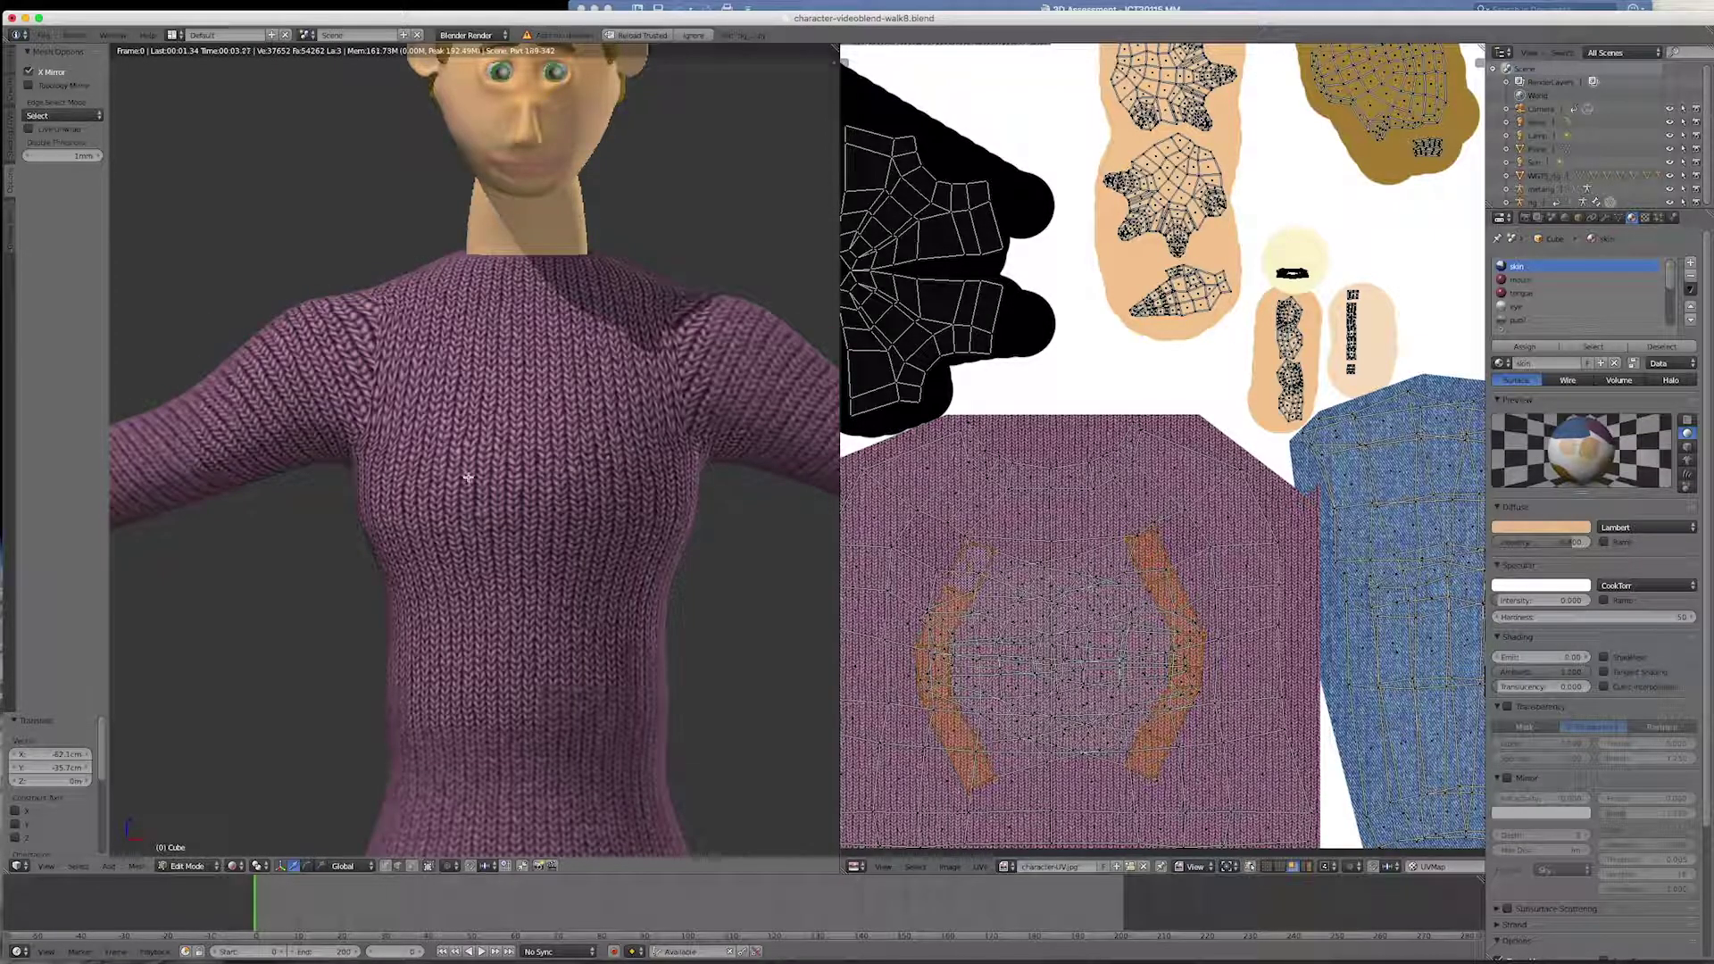
- Scale the selected sleeve-end face loops up by about 1.37 in the UV layout
{"action": "scroll", "coordinate": [468, 477], "scroll_direction": "down", "scroll_amount": 5}
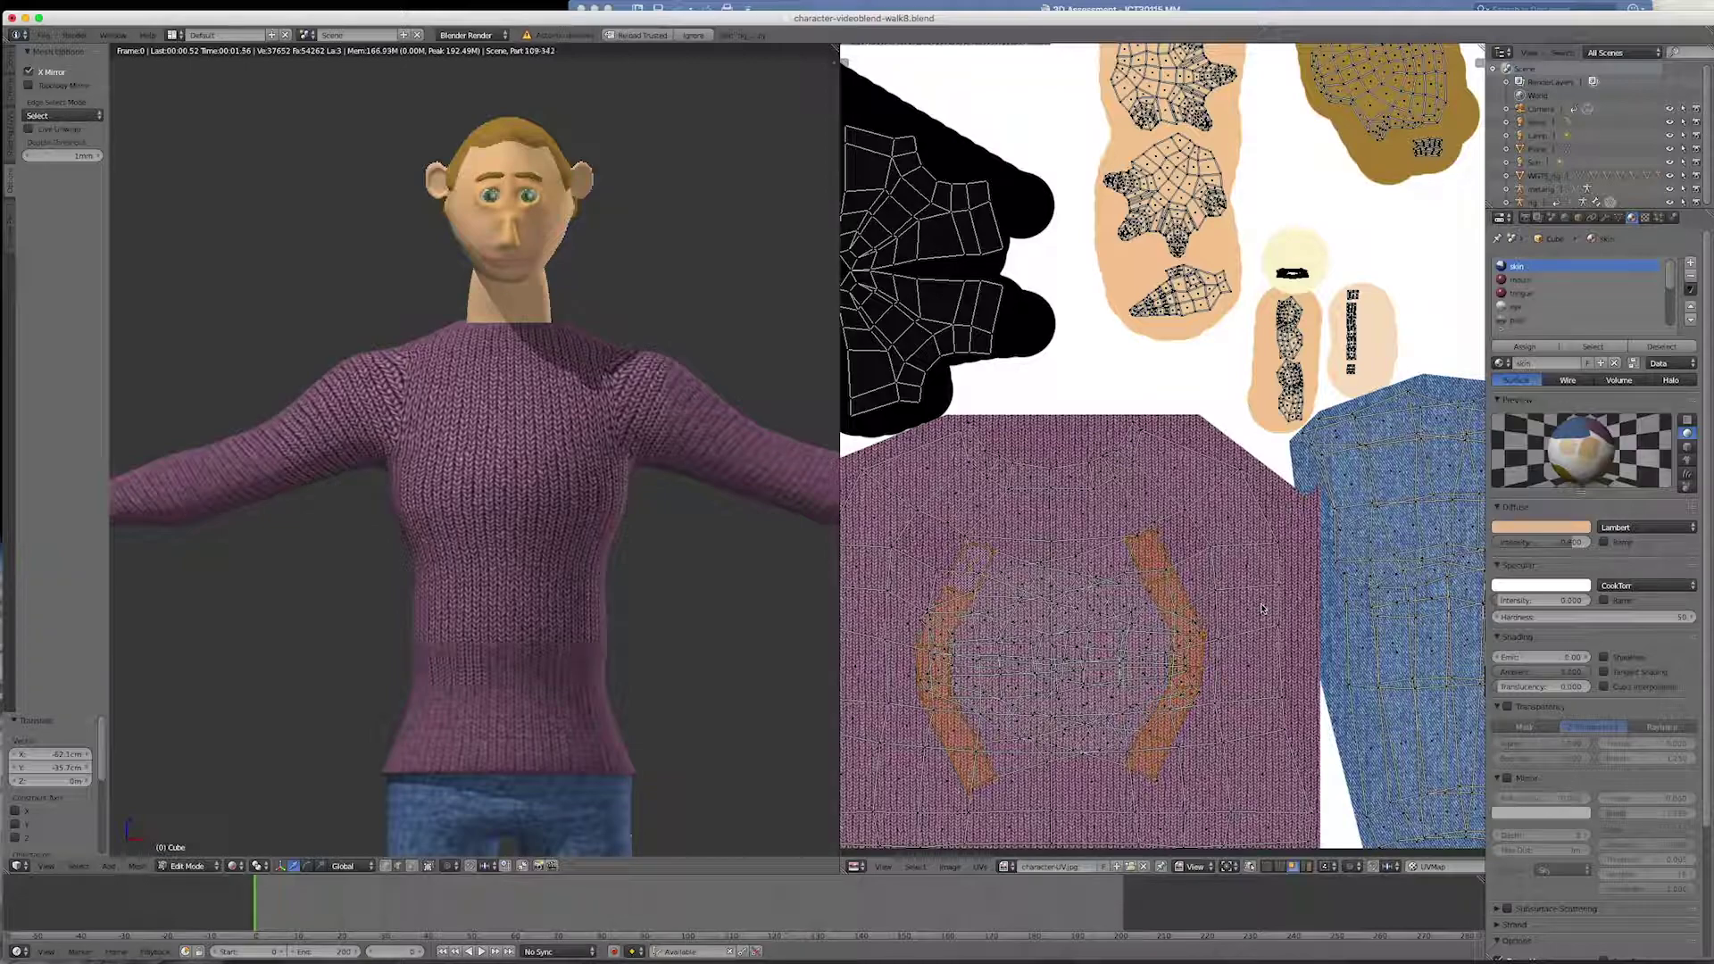
{"action": "scroll", "coordinate": [1262, 609], "scroll_direction": "down", "scroll_amount": 1}
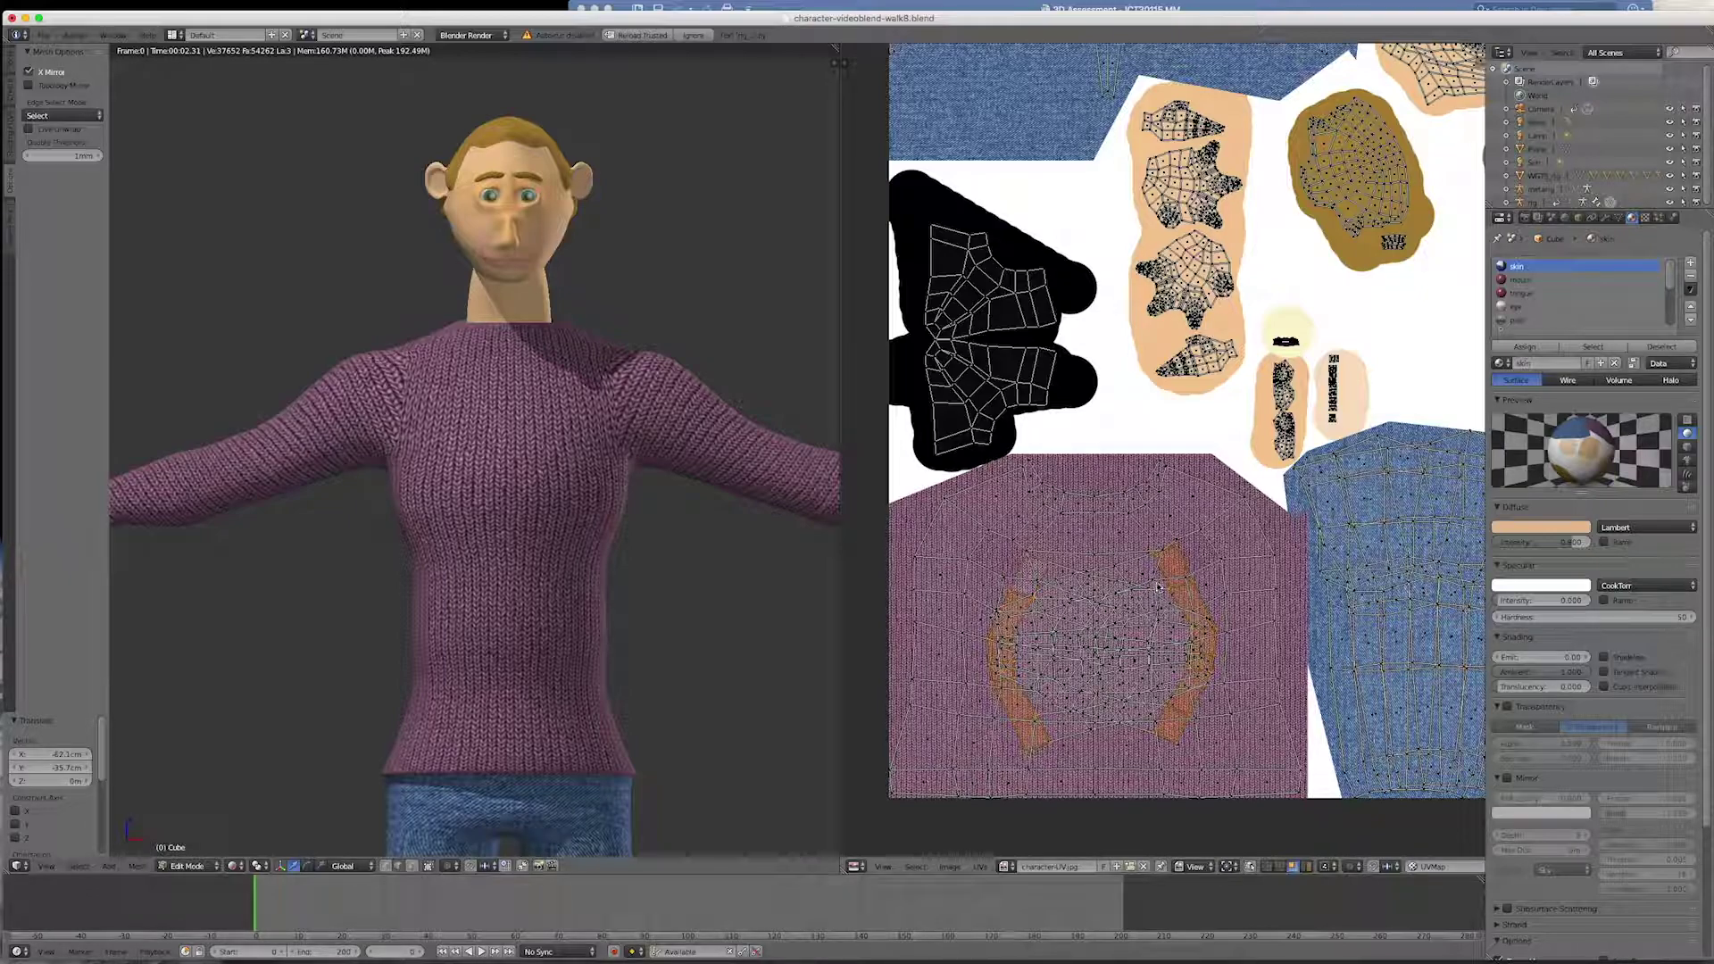
{"action": "key", "text": "s"}
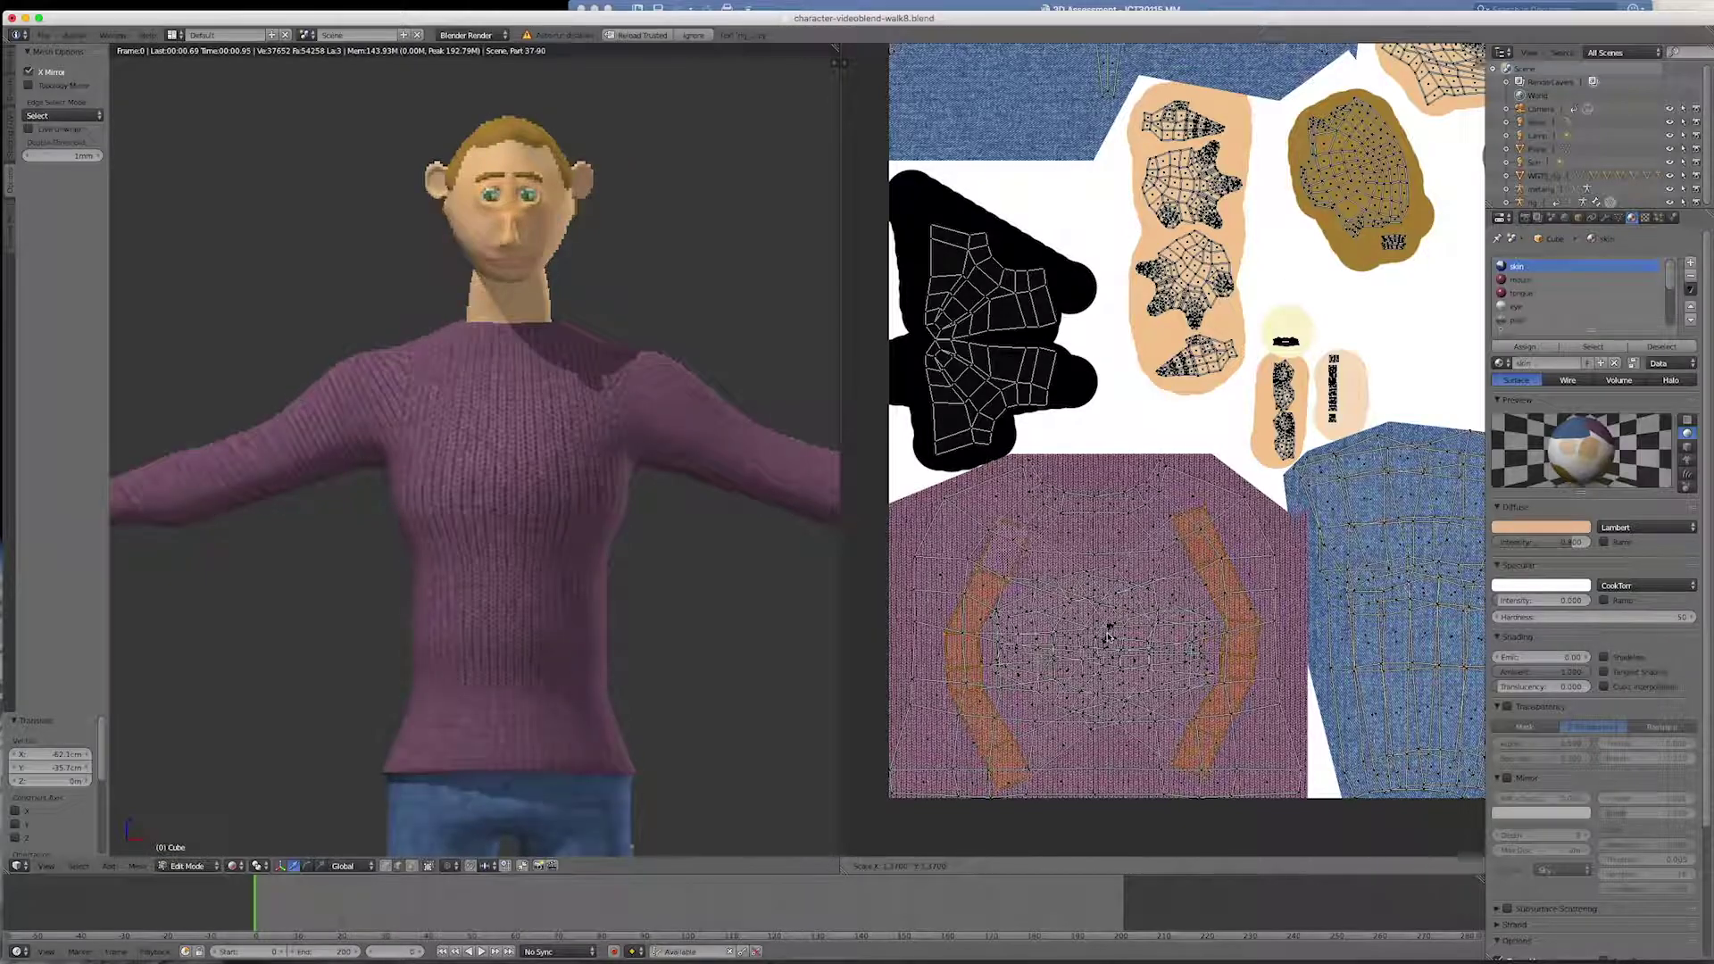
{"action": "left_click", "coordinate": [1107, 632]}
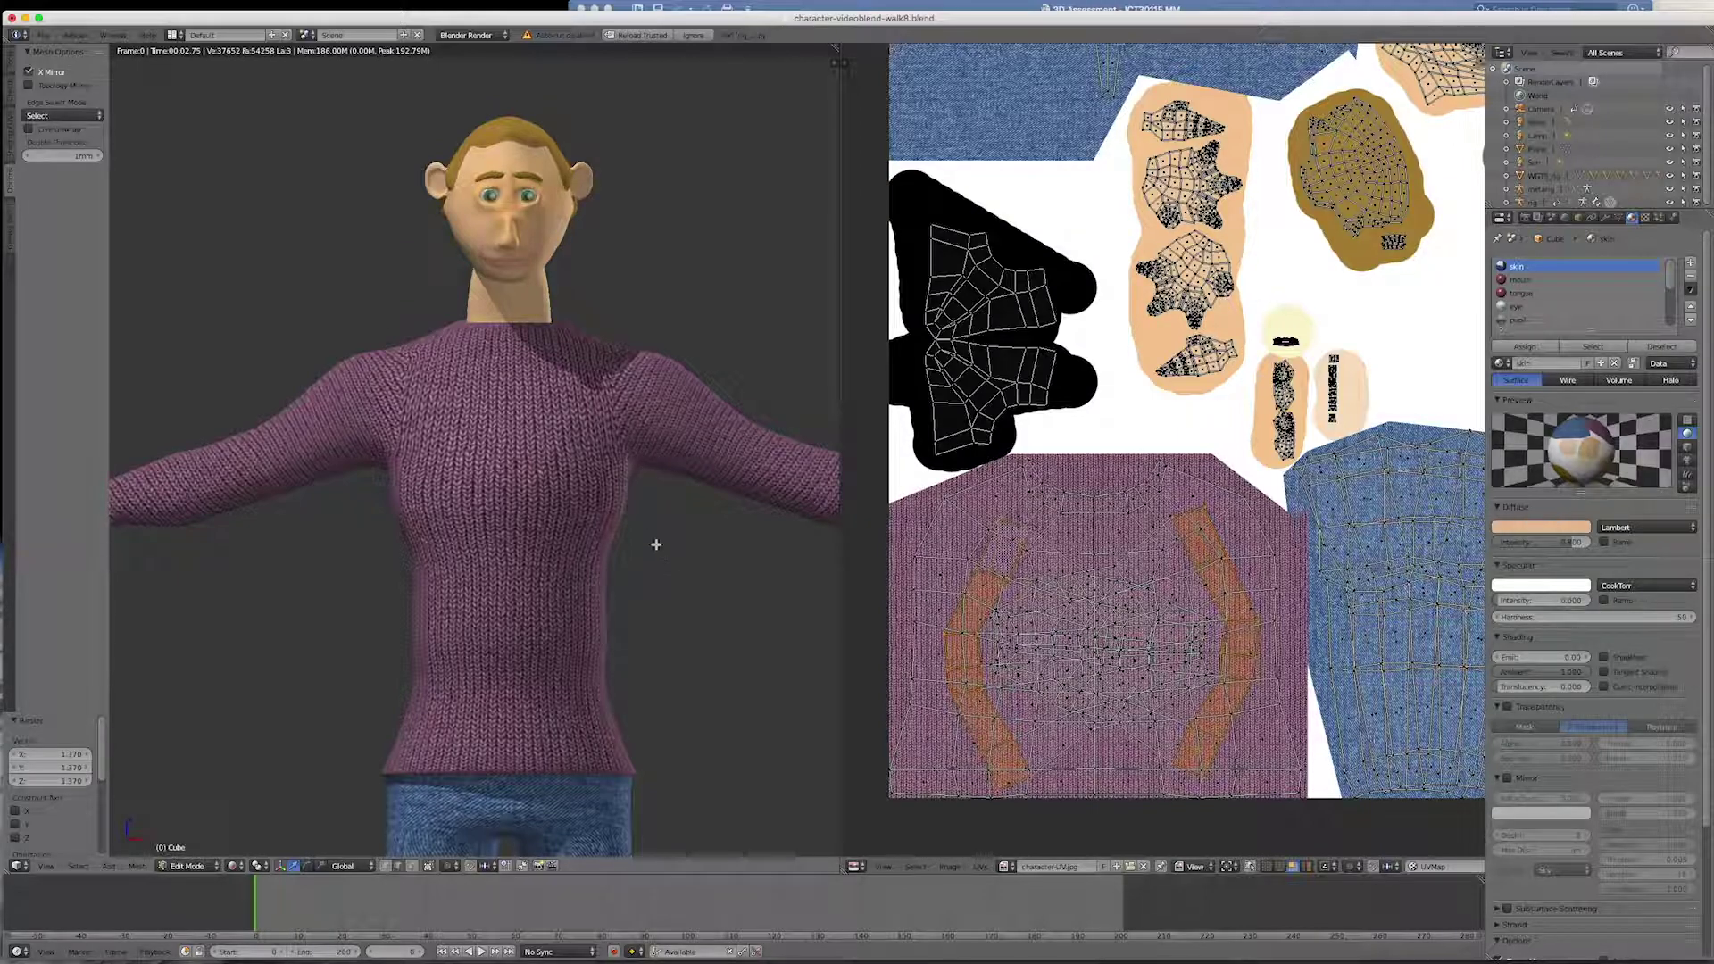
- Clear the UV selection and select all face loops around the mouth that form the lips on the face island
{"action": "scroll", "coordinate": [622, 489], "scroll_direction": "down", "scroll_amount": 3}
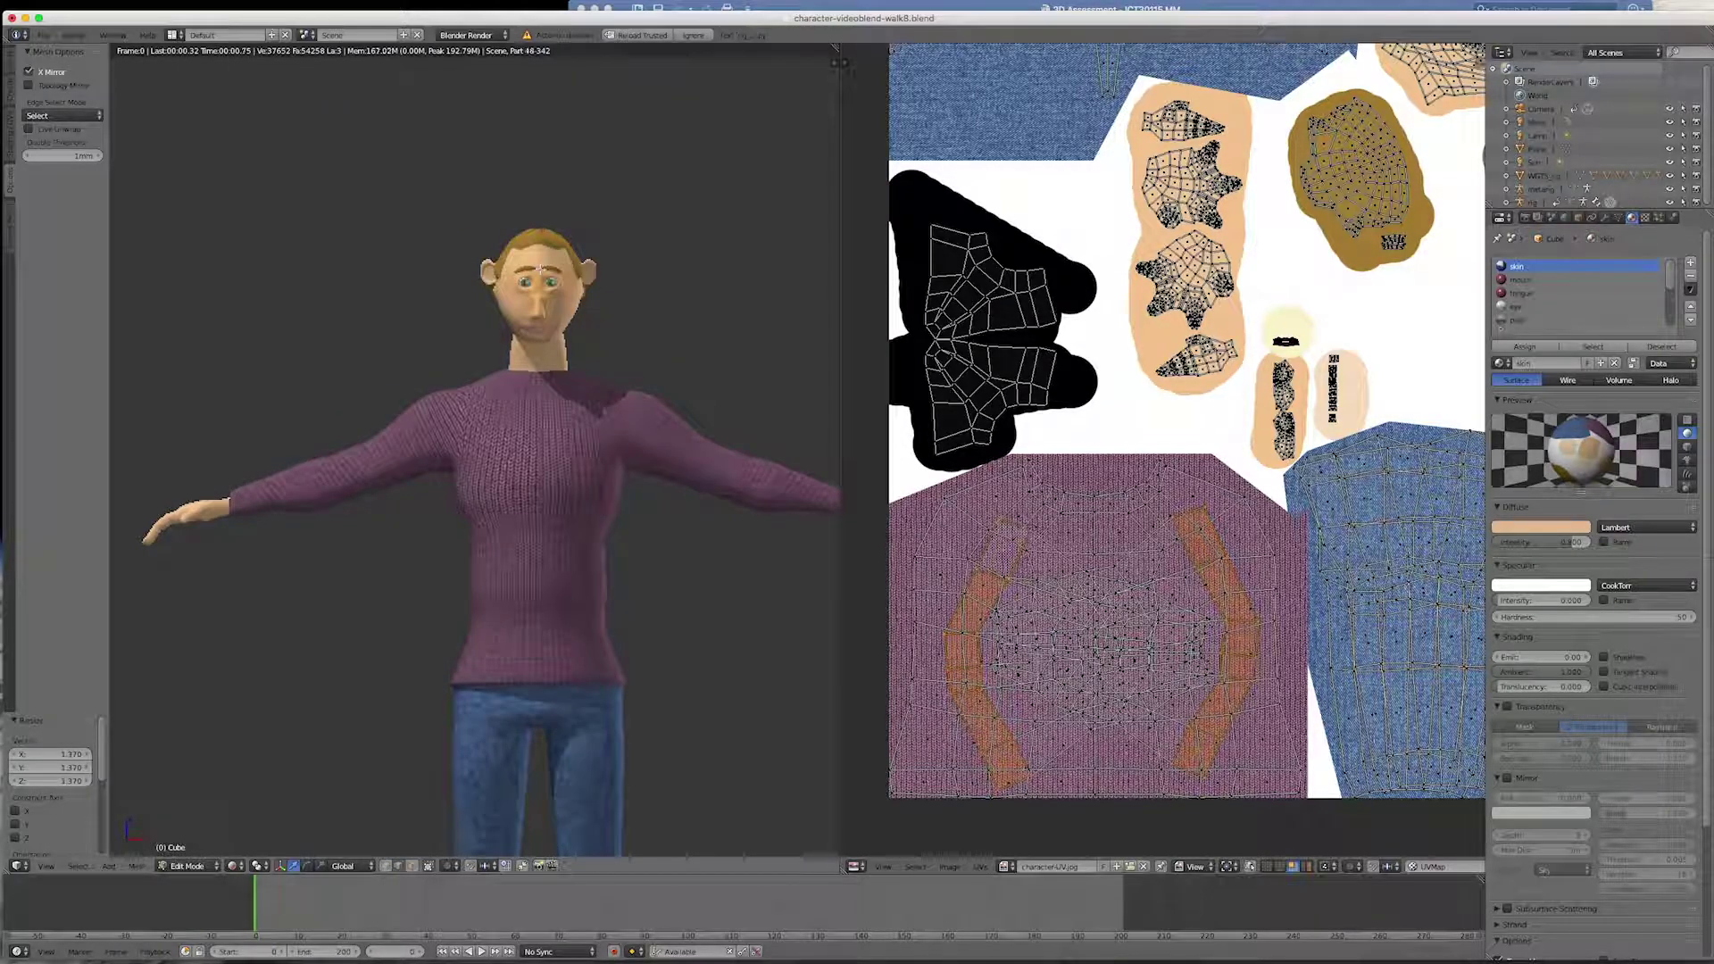
{"action": "scroll", "coordinate": [542, 306], "scroll_direction": "up", "scroll_amount": 3}
{"action": "scroll", "coordinate": [537, 332], "scroll_direction": "up", "scroll_amount": 3}
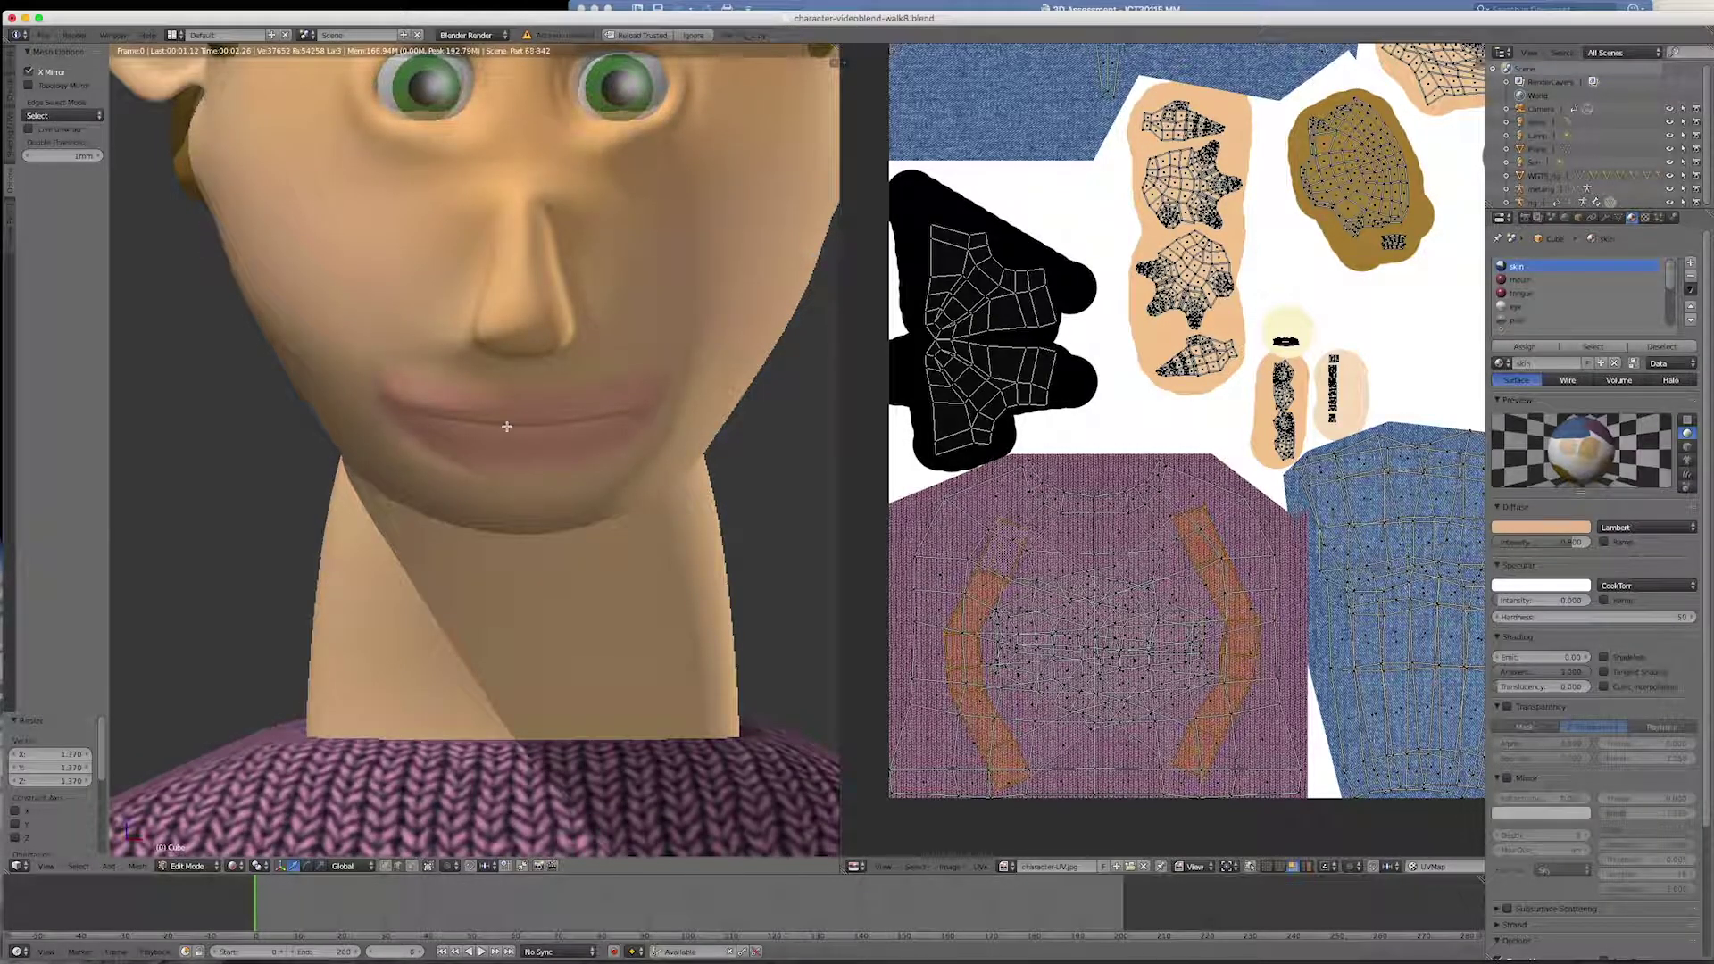
{"action": "key", "text": "a"}
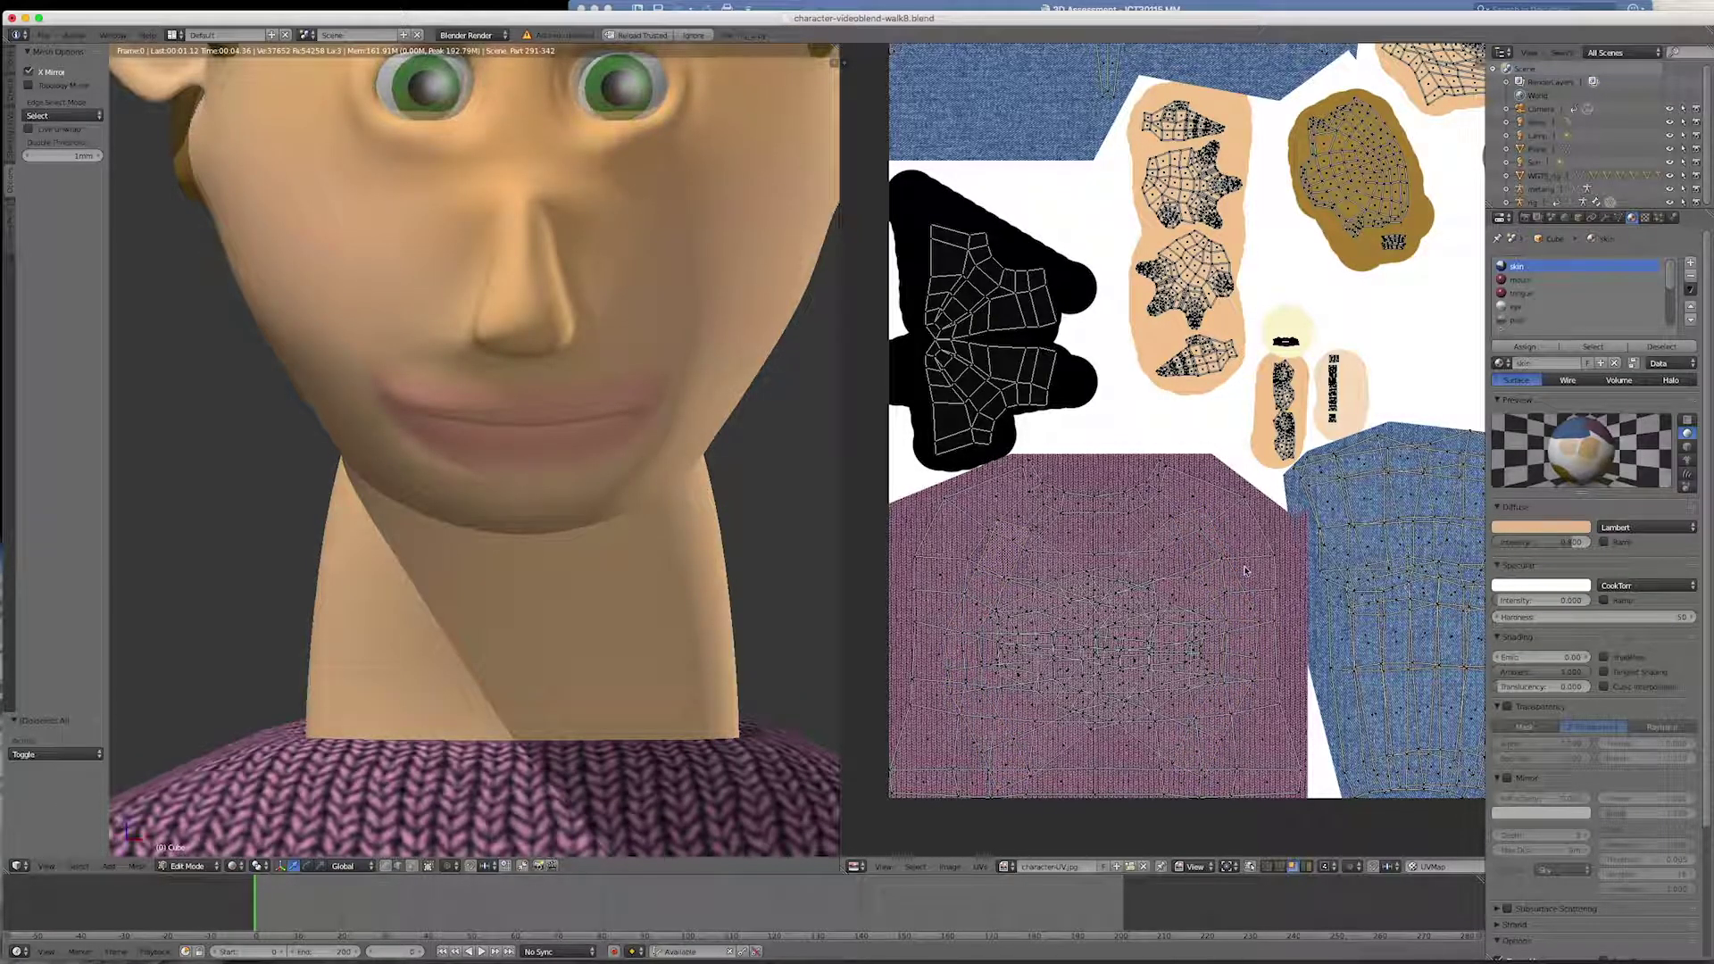
{"action": "scroll", "coordinate": [989, 533], "scroll_direction": "down", "scroll_amount": 6}
{"action": "scroll", "coordinate": [989, 534], "scroll_direction": "down", "scroll_amount": 1}
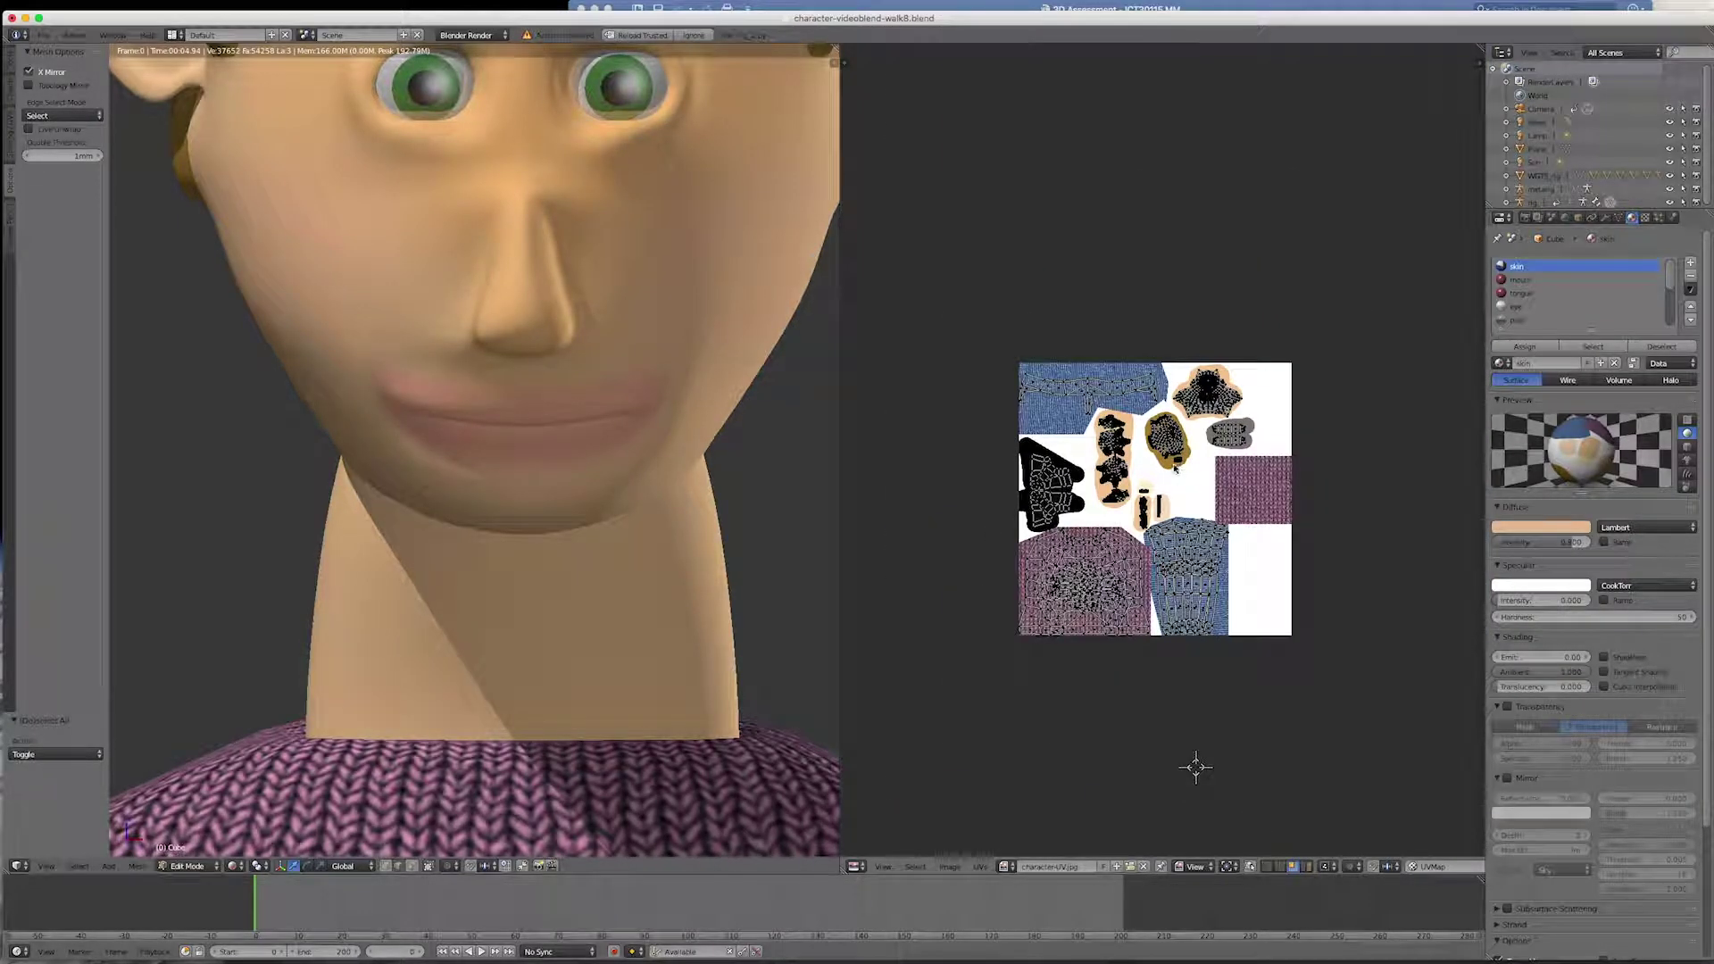
{"action": "scroll", "coordinate": [1206, 386], "scroll_direction": "up", "scroll_amount": 12}
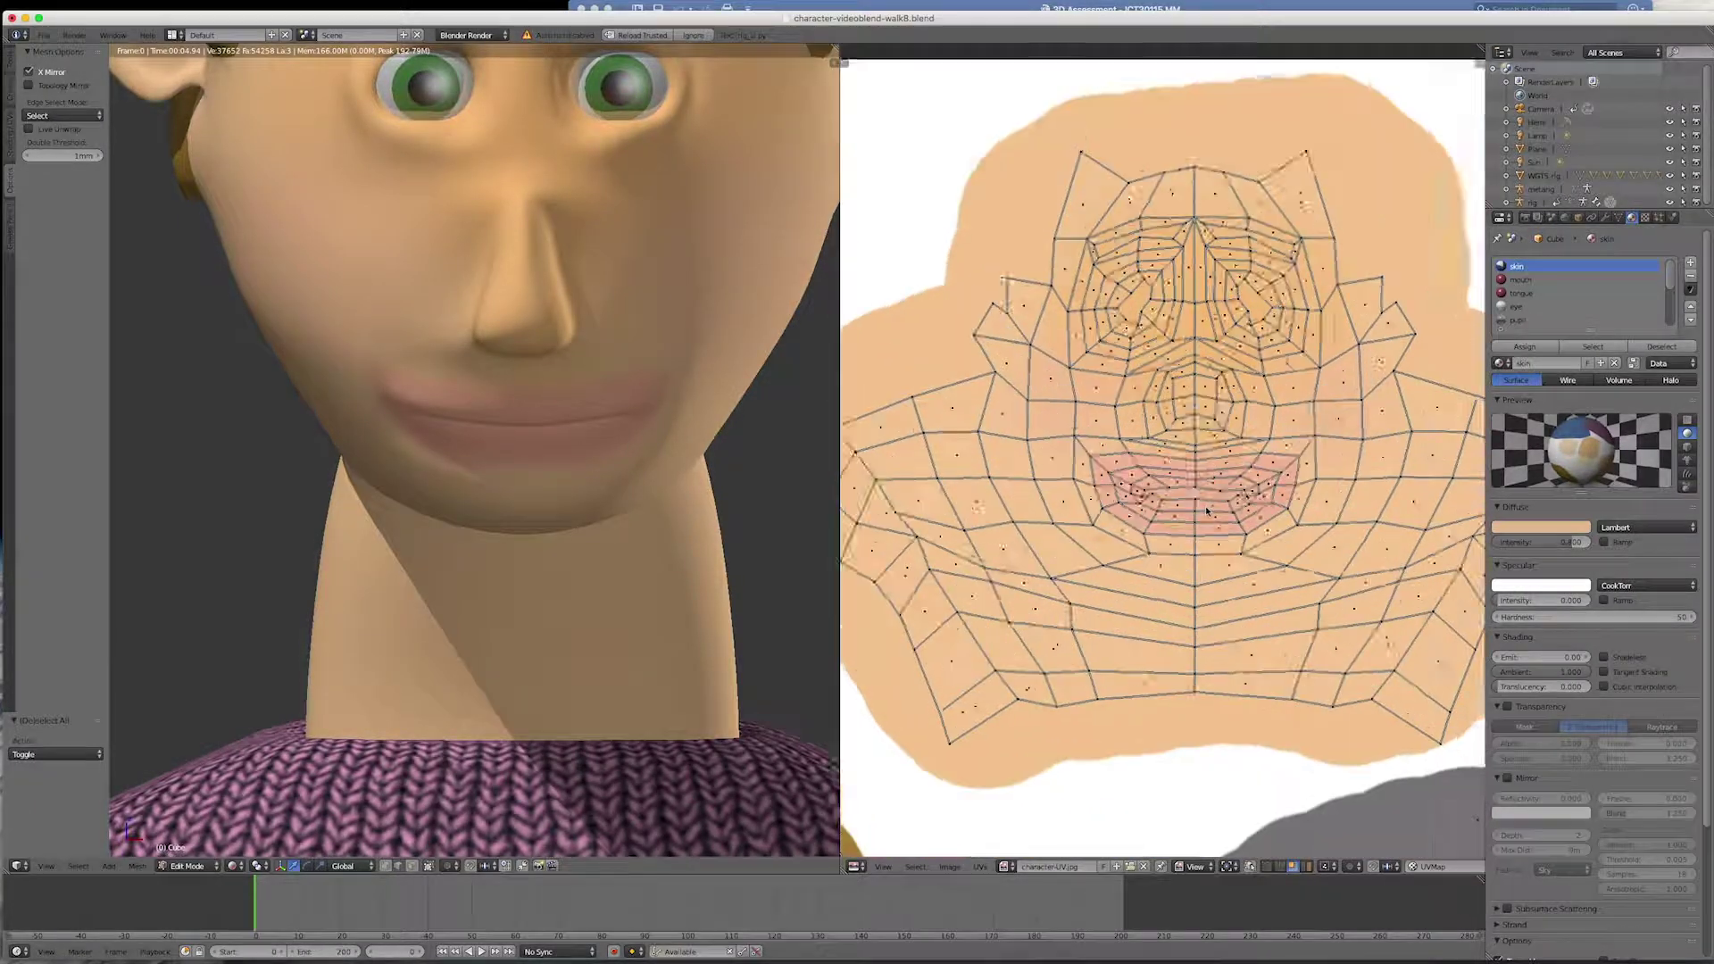
{"action": "scroll", "coordinate": [1155, 478], "scroll_direction": "up", "scroll_amount": 1}
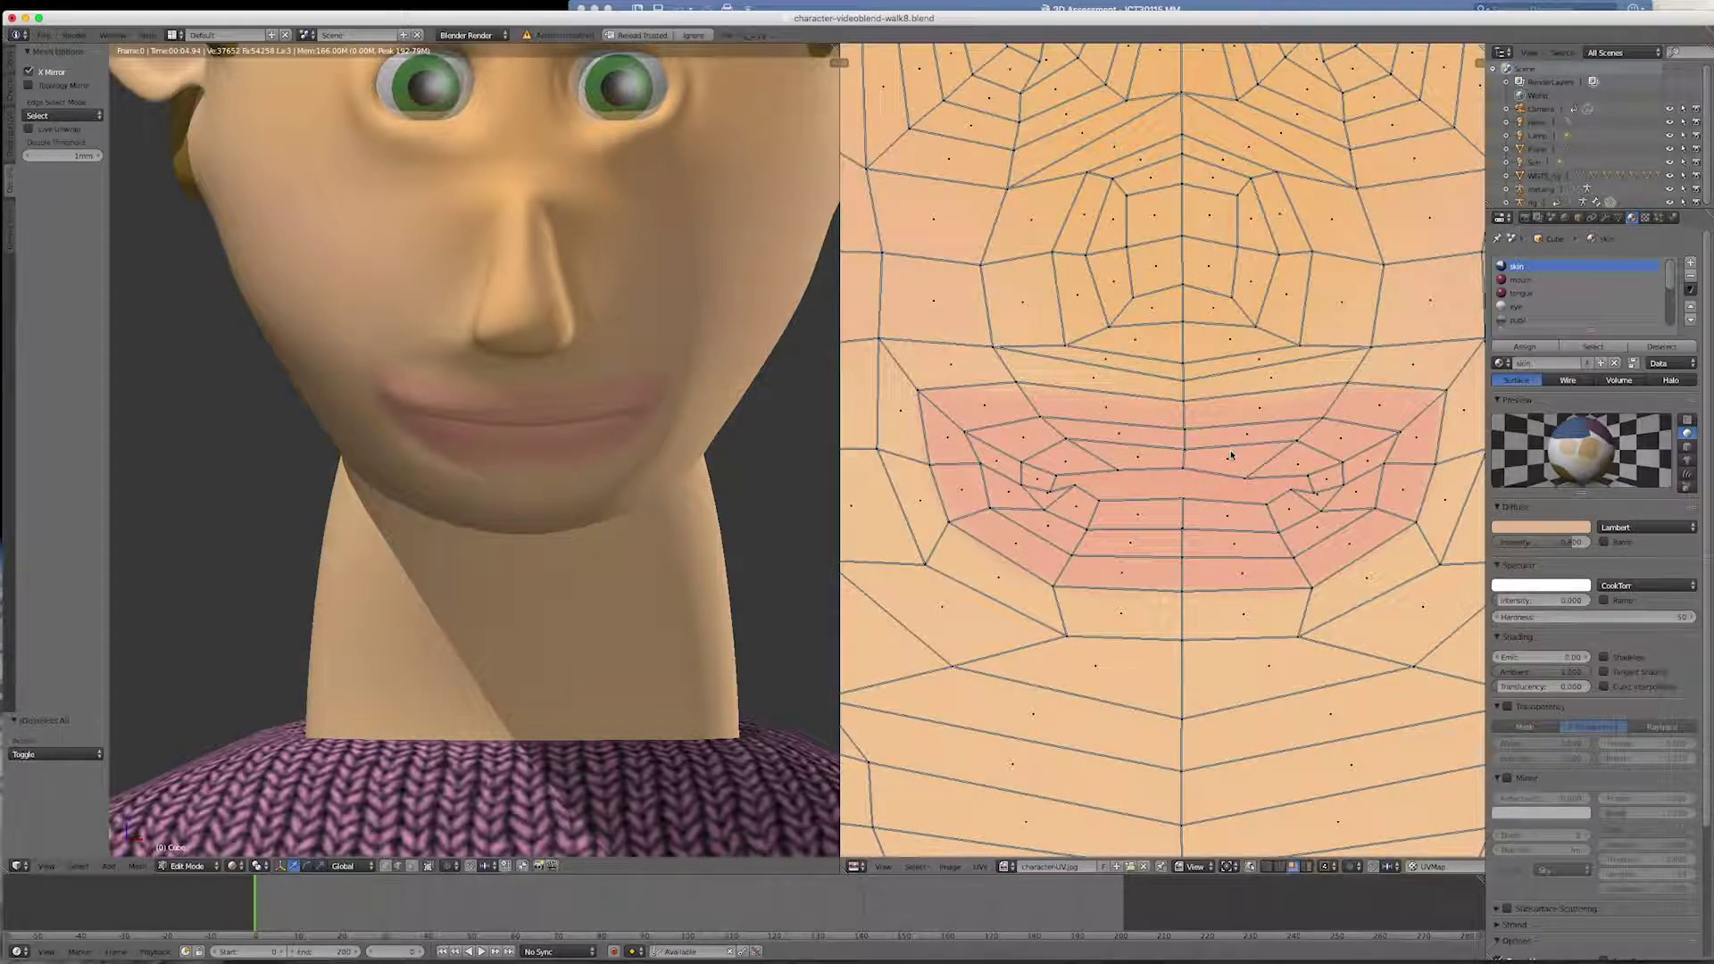
{"action": "right_click", "coordinate": [1361, 384], "text": "alt"}
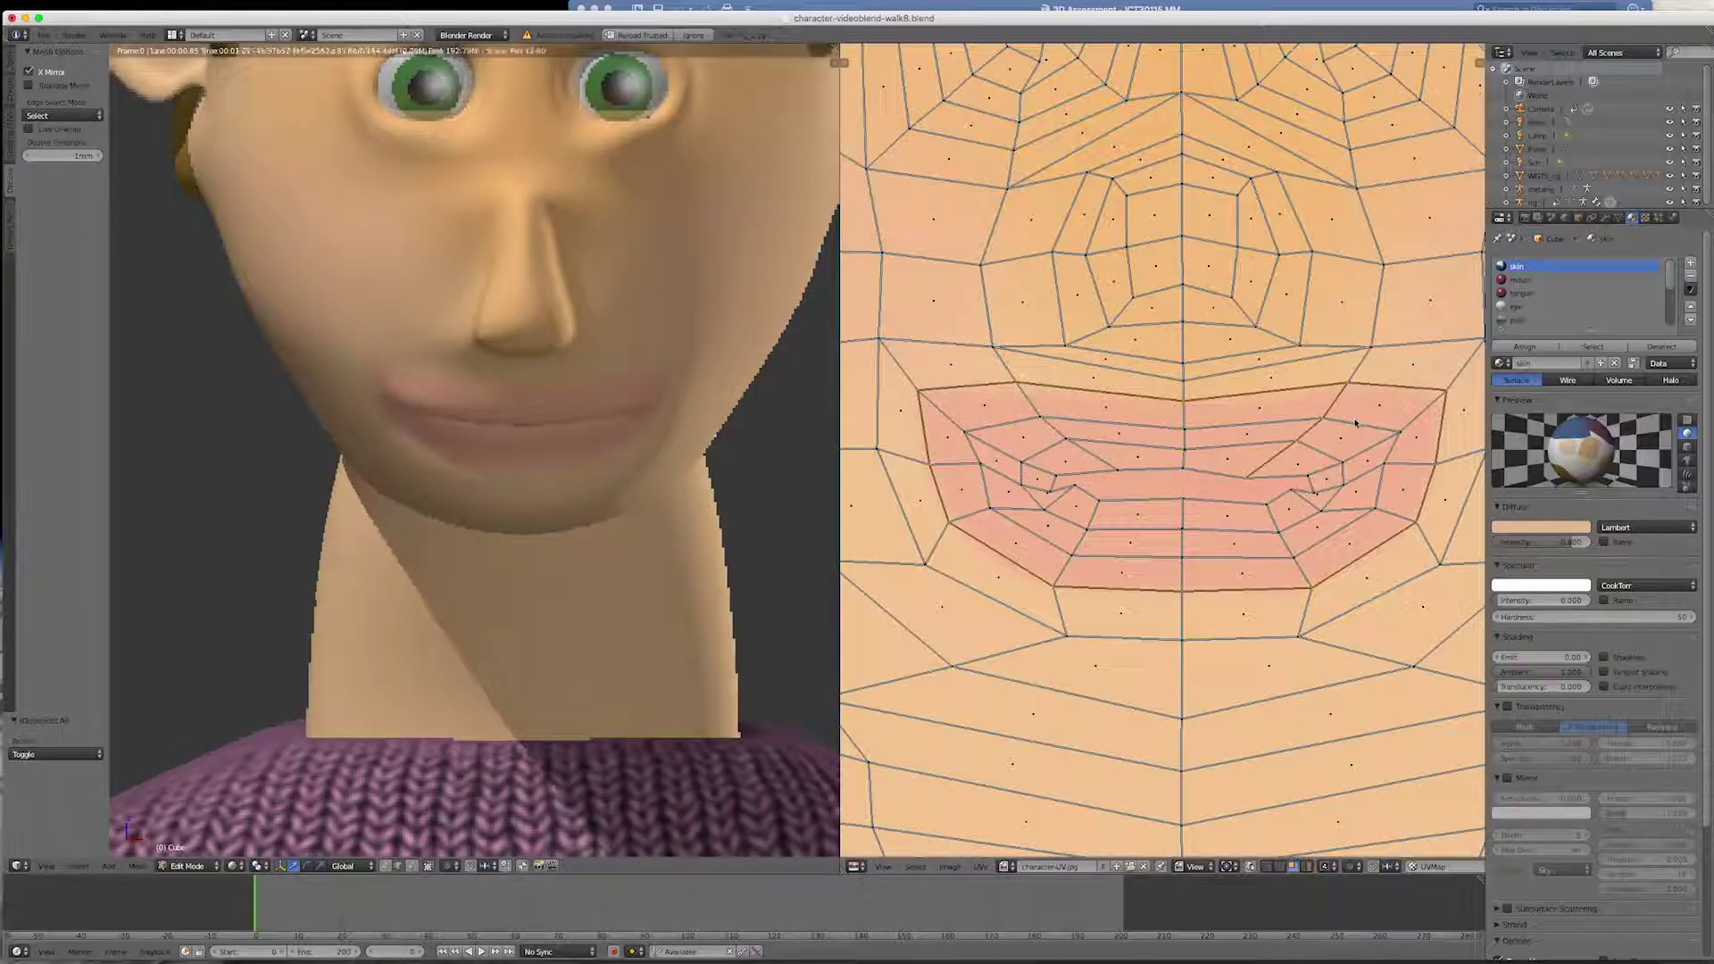
{"action": "right_click", "coordinate": [1346, 420], "text": "alt+shift"}
{"action": "right_click", "coordinate": [1321, 449], "text": "alt+shift"}
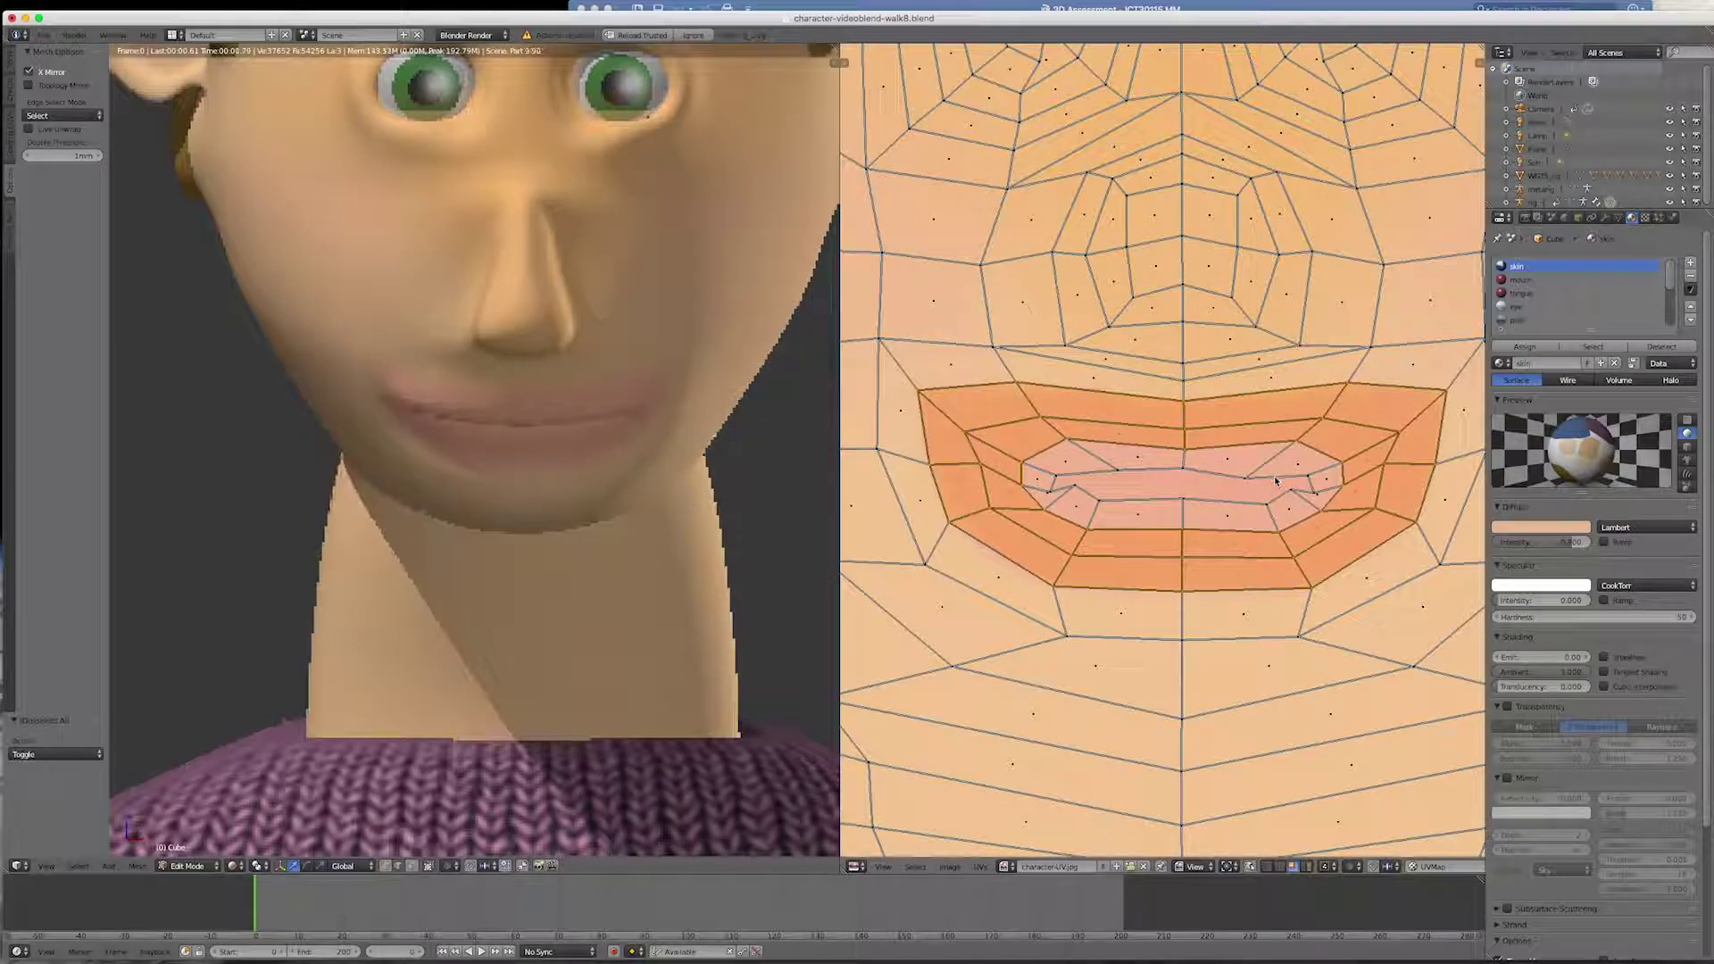
{"action": "right_click", "coordinate": [1272, 475], "text": "alt+shift"}
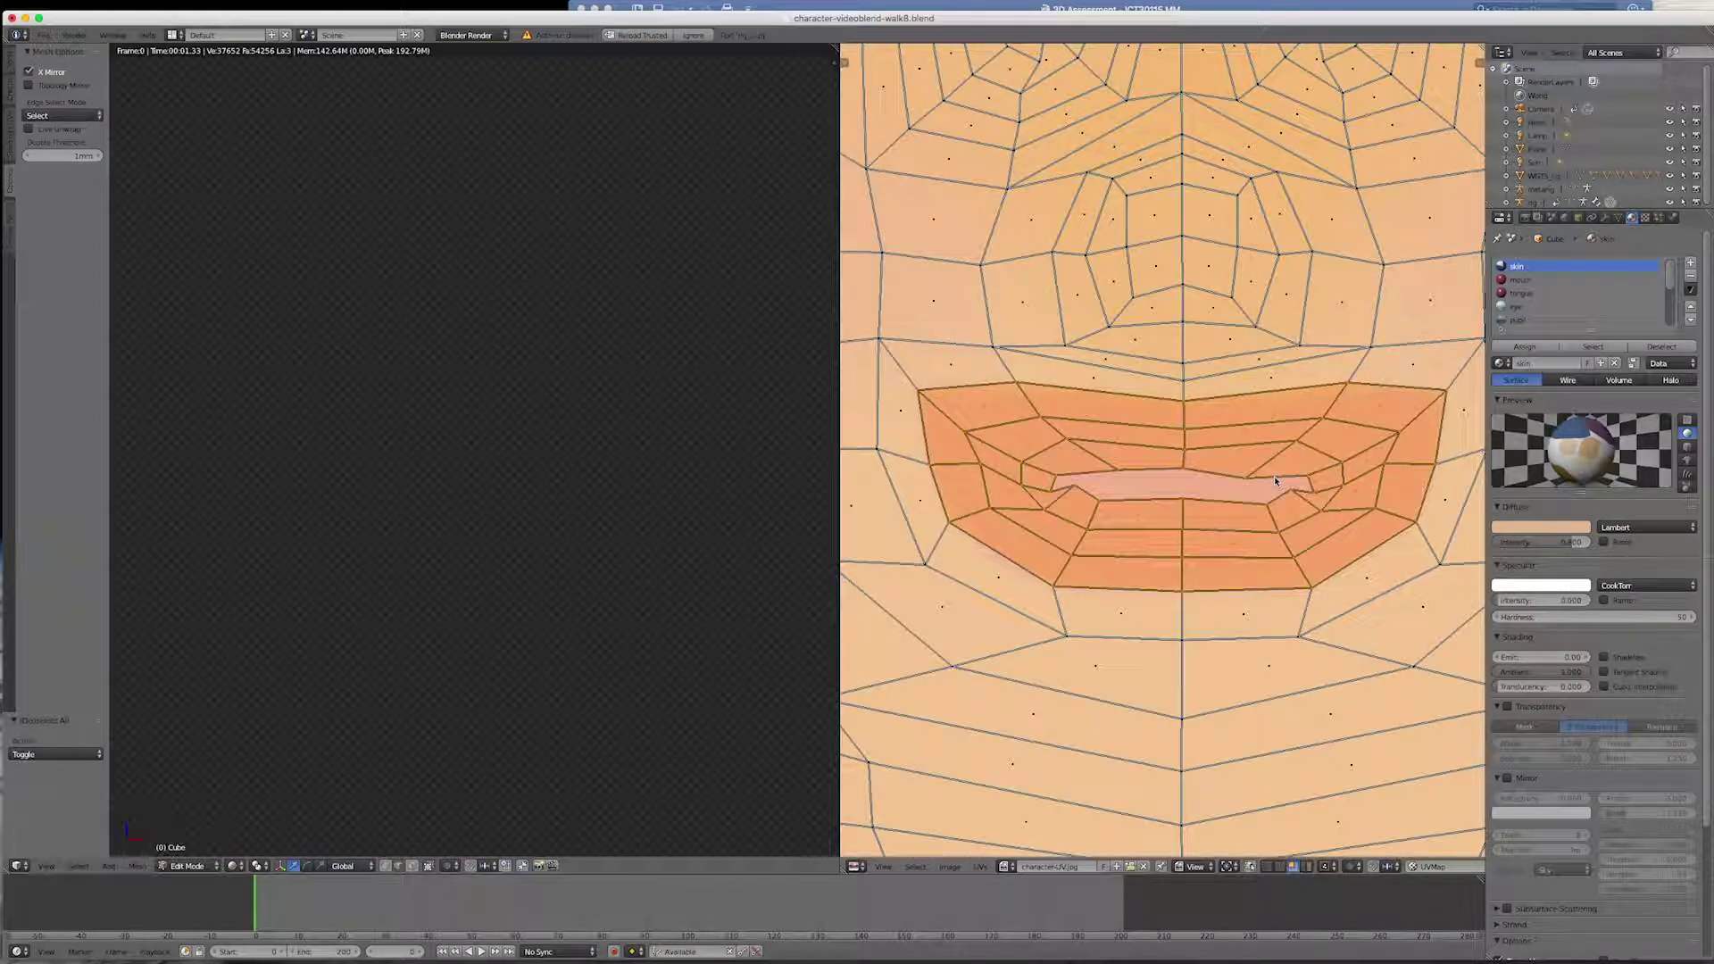
- Scale the selected lip faces up slightly in the UV layout and nudge them into place
{"action": "scroll", "coordinate": [1081, 452], "scroll_direction": "down", "scroll_amount": 3}
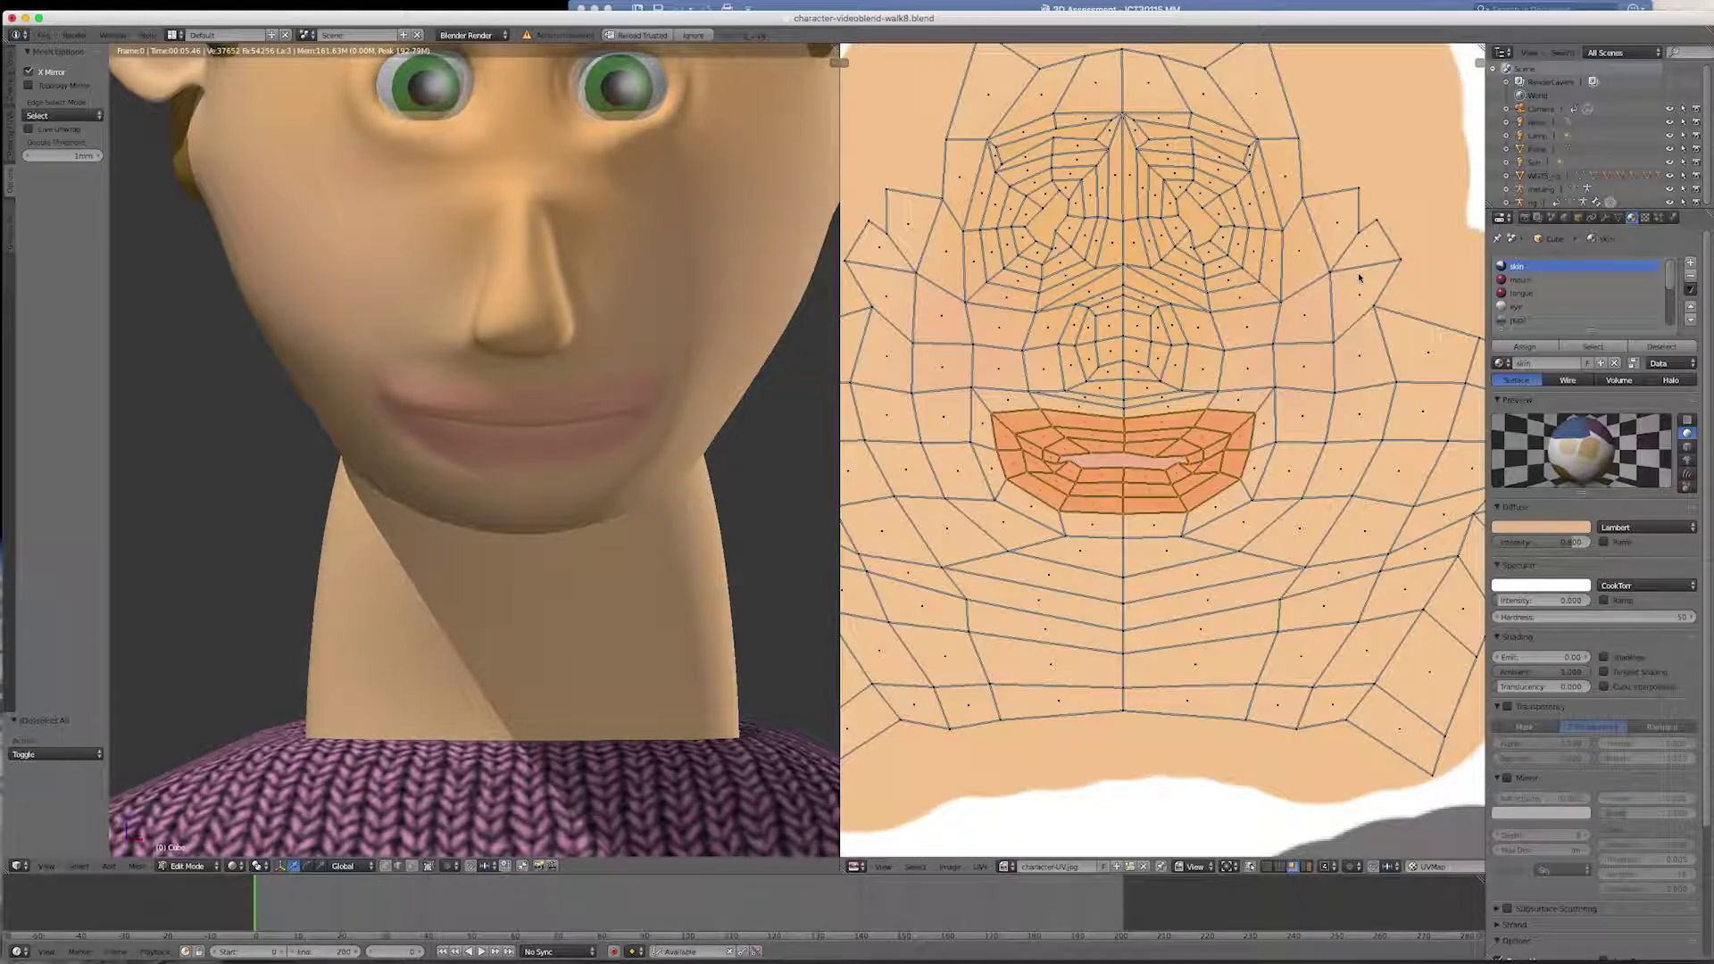
{"action": "key", "text": "s"}
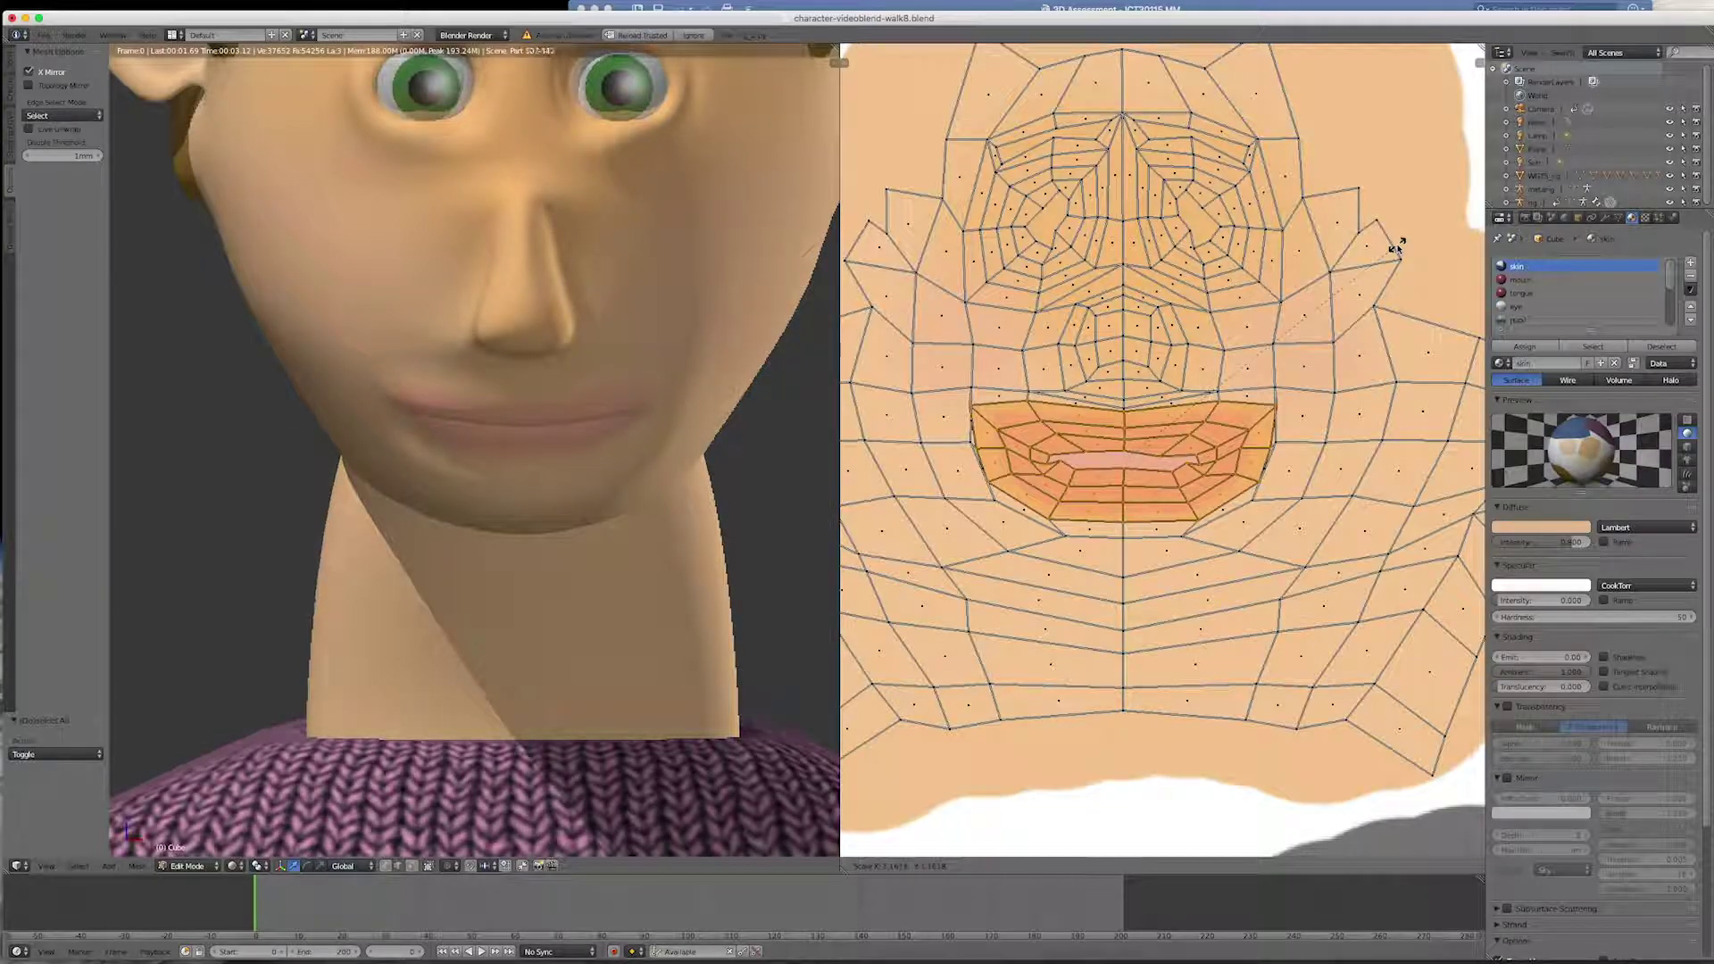
{"action": "left_click", "coordinate": [1396, 248]}
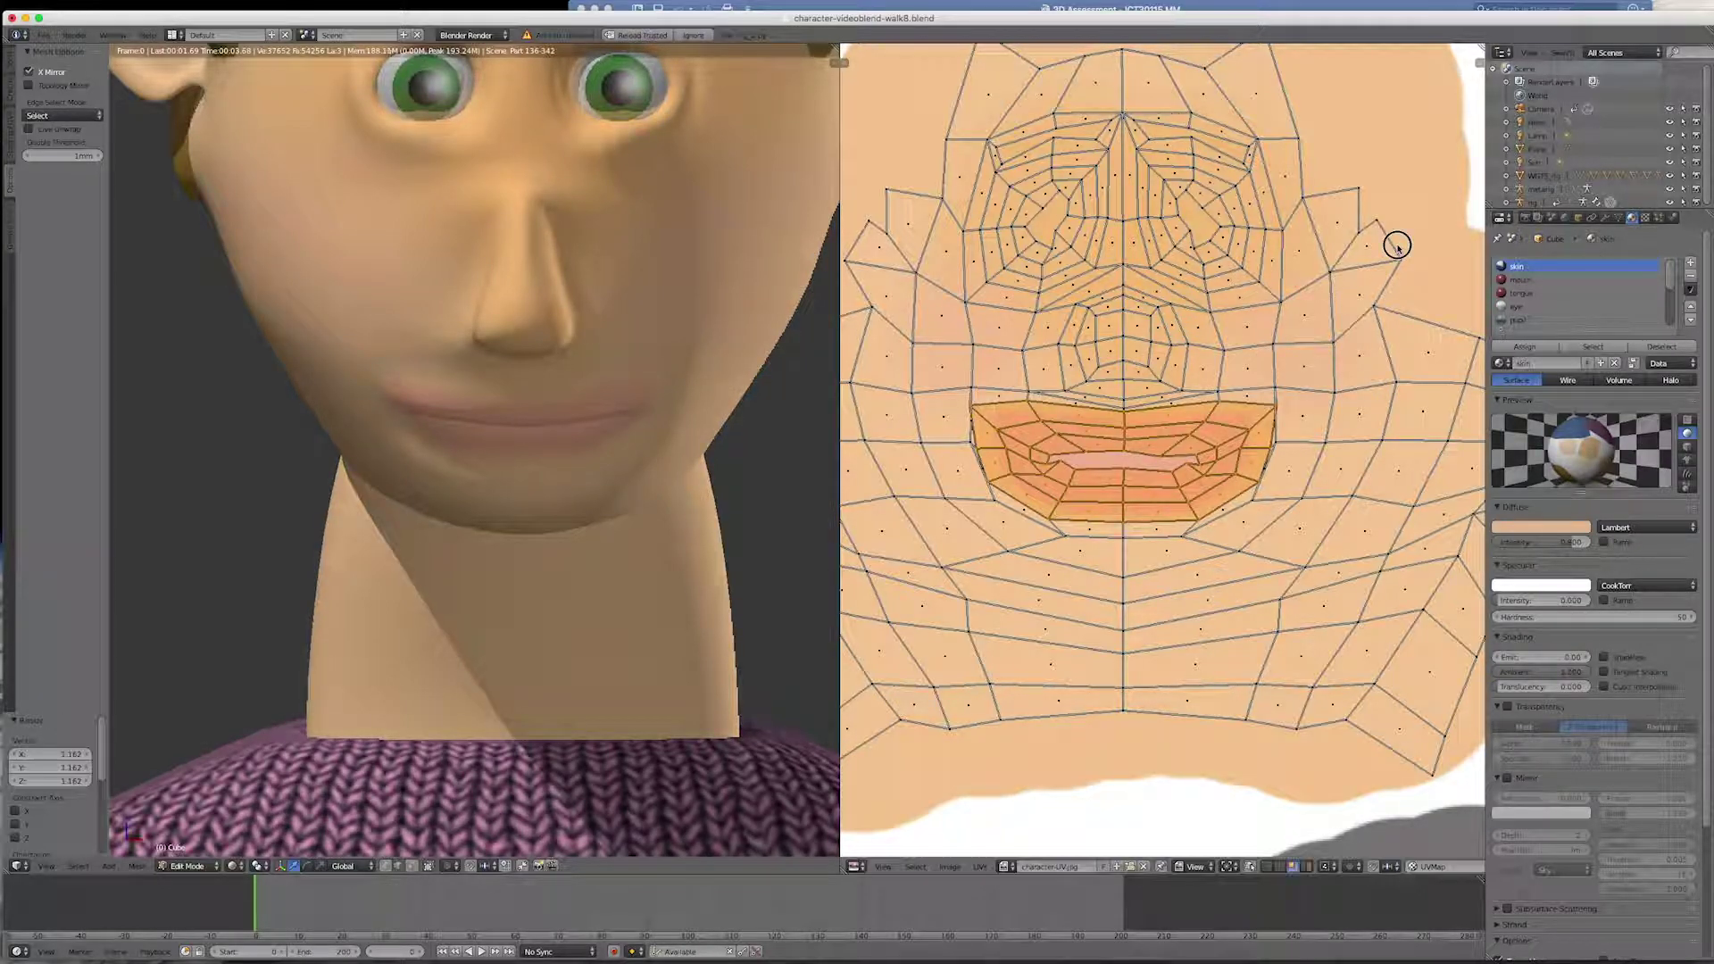
{"action": "key", "text": "g"}
{"action": "left_click", "coordinate": [1105, 447]}
- Examine the full rendered figure from several angles and the complete UV layout over the texture
{"action": "middle_click_drag", "start_coordinate": [572, 402], "coordinate": [490, 421]}
{"action": "scroll", "coordinate": [490, 420], "scroll_direction": "down", "scroll_amount": 12}
{"action": "scroll", "coordinate": [464, 382], "scroll_direction": "down", "scroll_amount": 4}
{"action": "scroll", "coordinate": [495, 527], "scroll_direction": "up", "scroll_amount": 3}
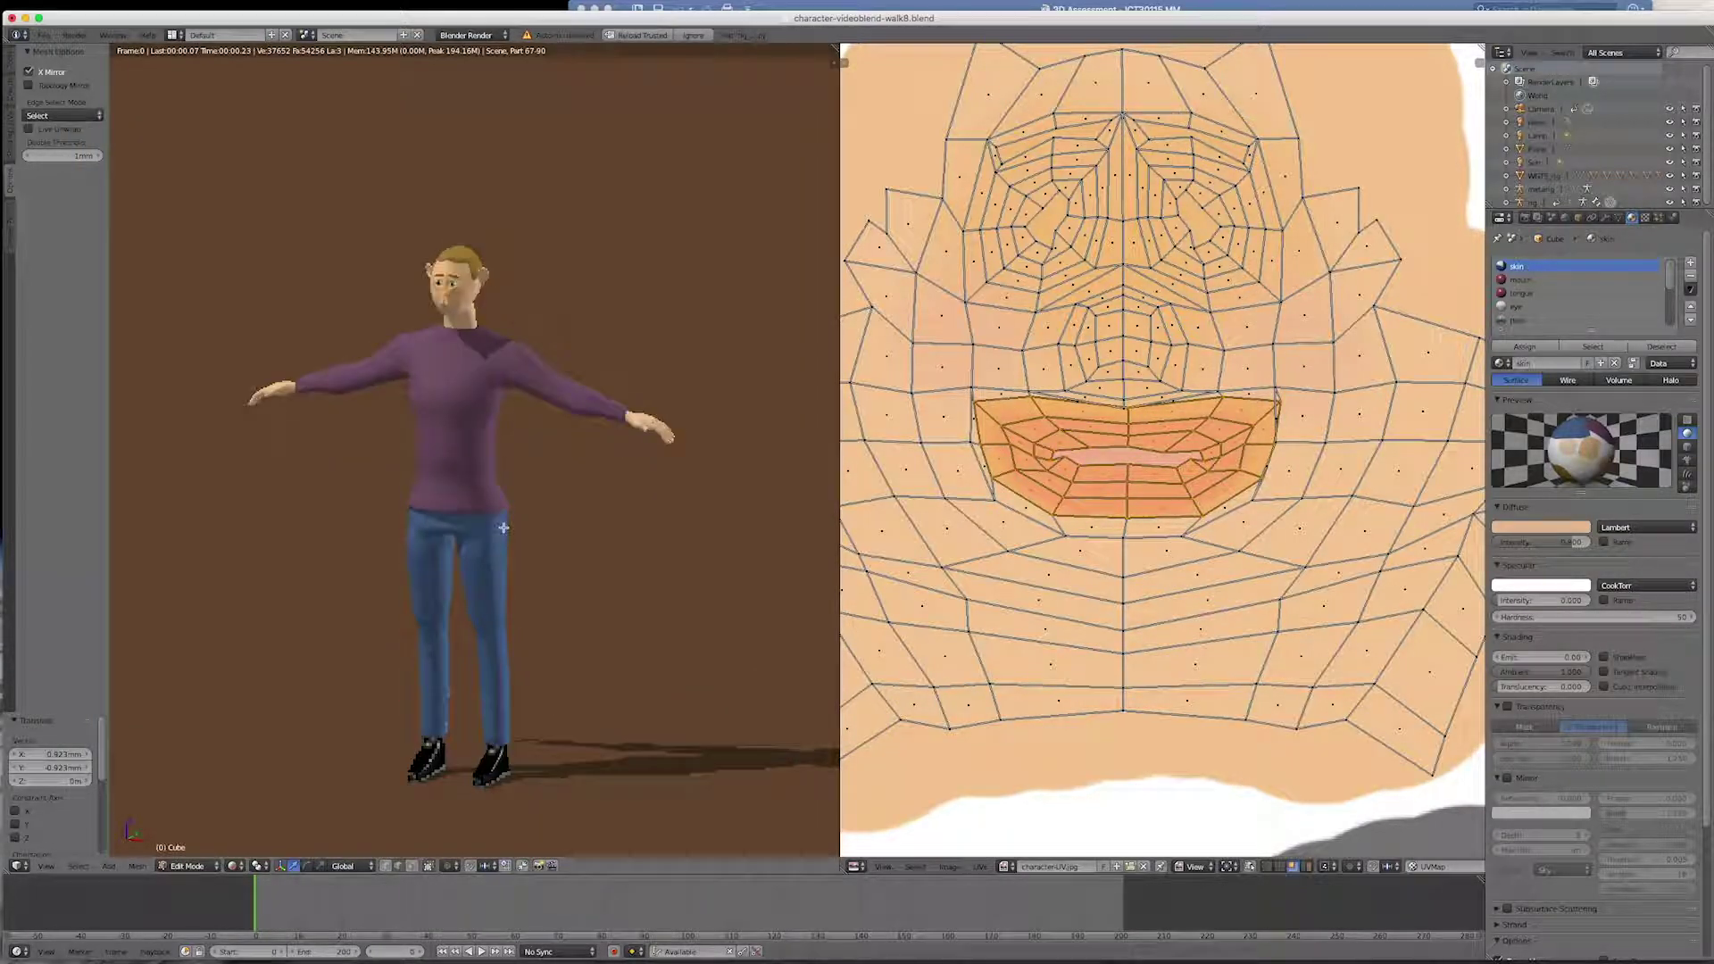
{"action": "middle_click_drag", "start_coordinate": [565, 512], "coordinate": [612, 521]}
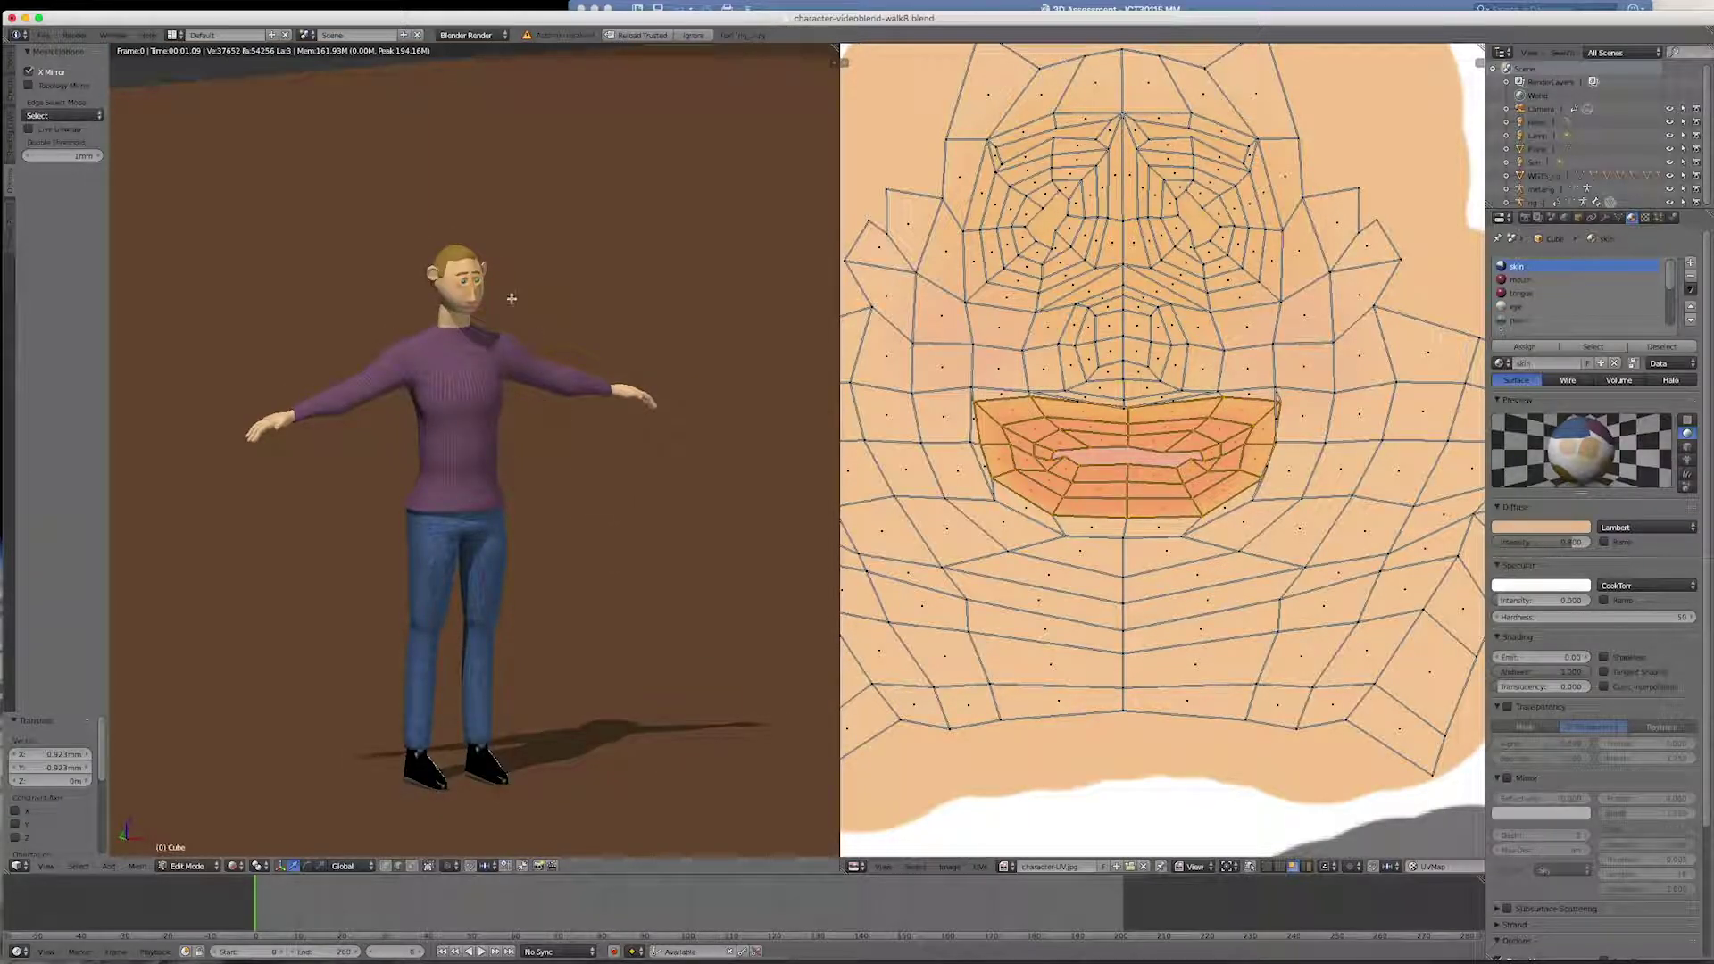
{"action": "scroll", "coordinate": [1215, 516], "scroll_direction": "down", "scroll_amount": 6}
{"action": "scroll", "coordinate": [1214, 516], "scroll_direction": "down", "scroll_amount": 9}
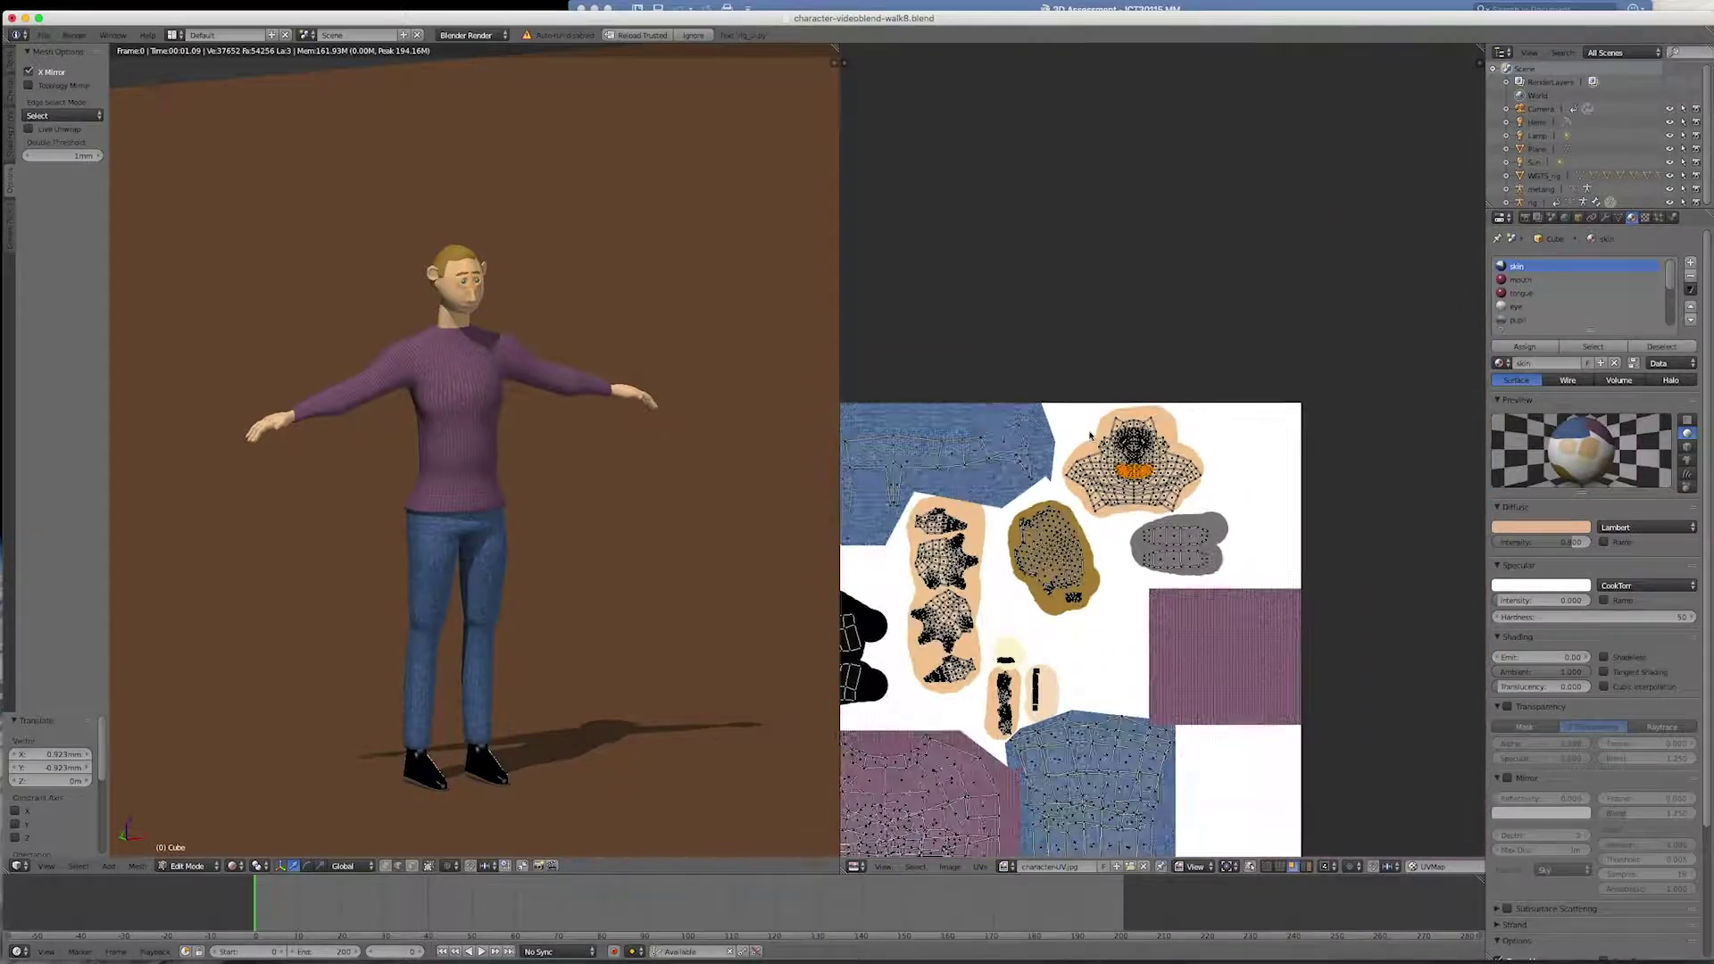
{"action": "scroll", "coordinate": [1105, 715], "scroll_direction": "up", "scroll_amount": 3}
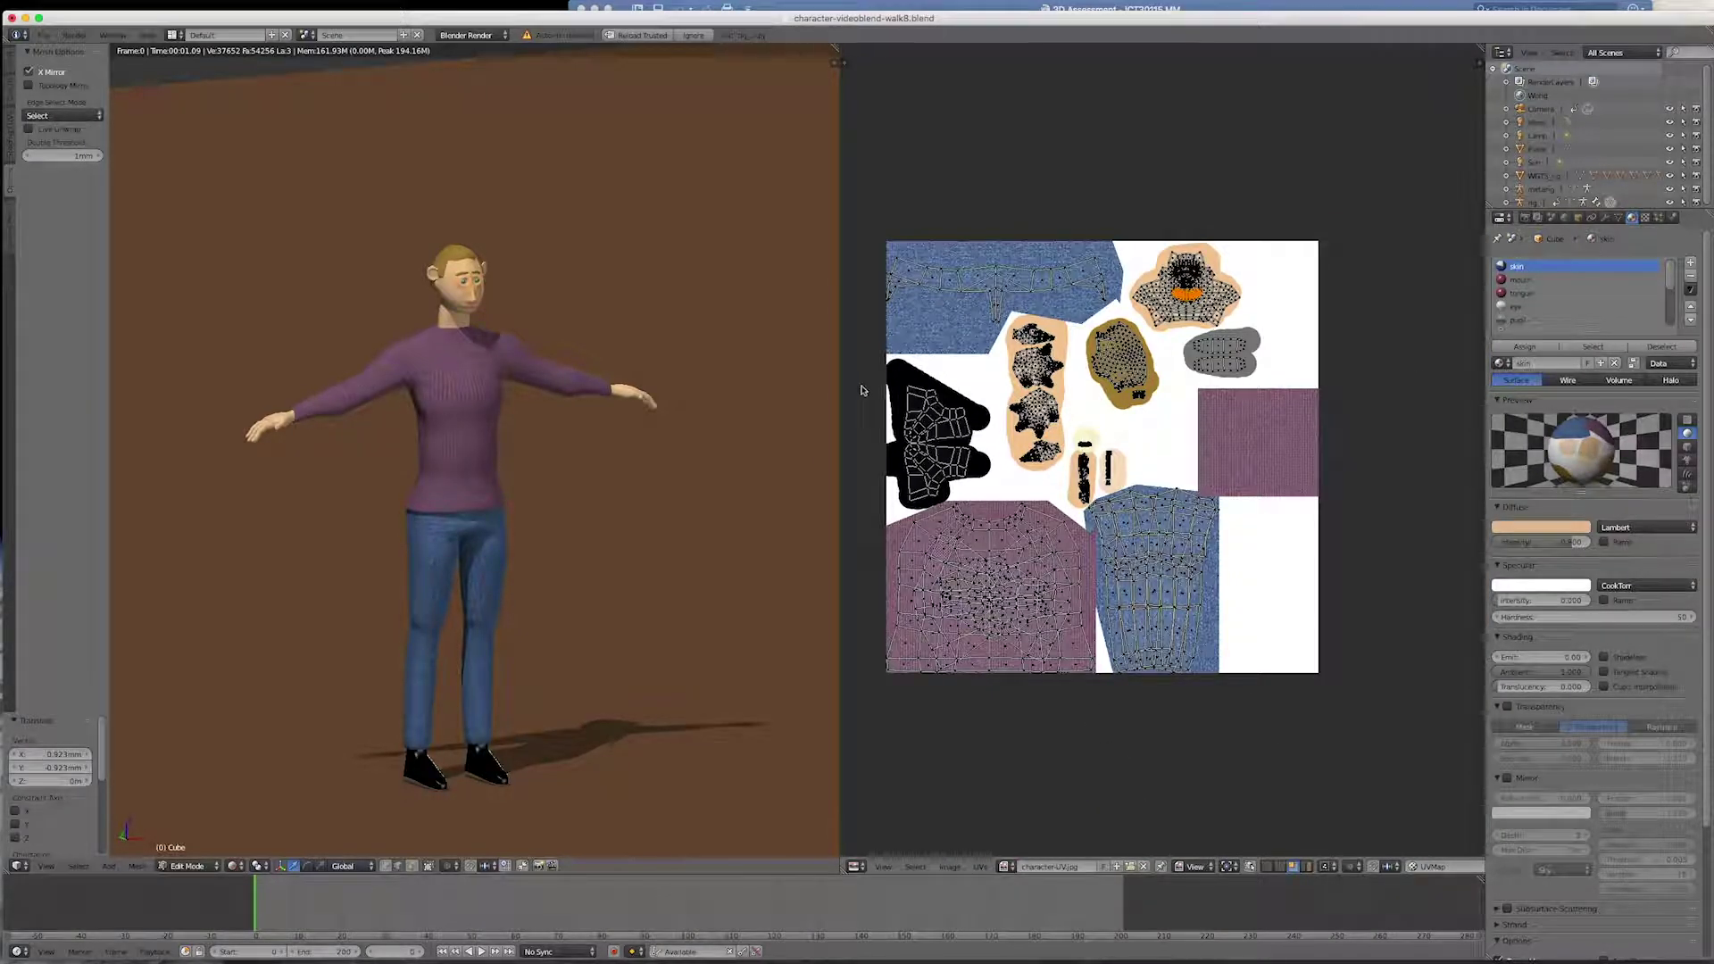
{"action": "scroll", "coordinate": [862, 390], "scroll_direction": "up", "scroll_amount": 1}
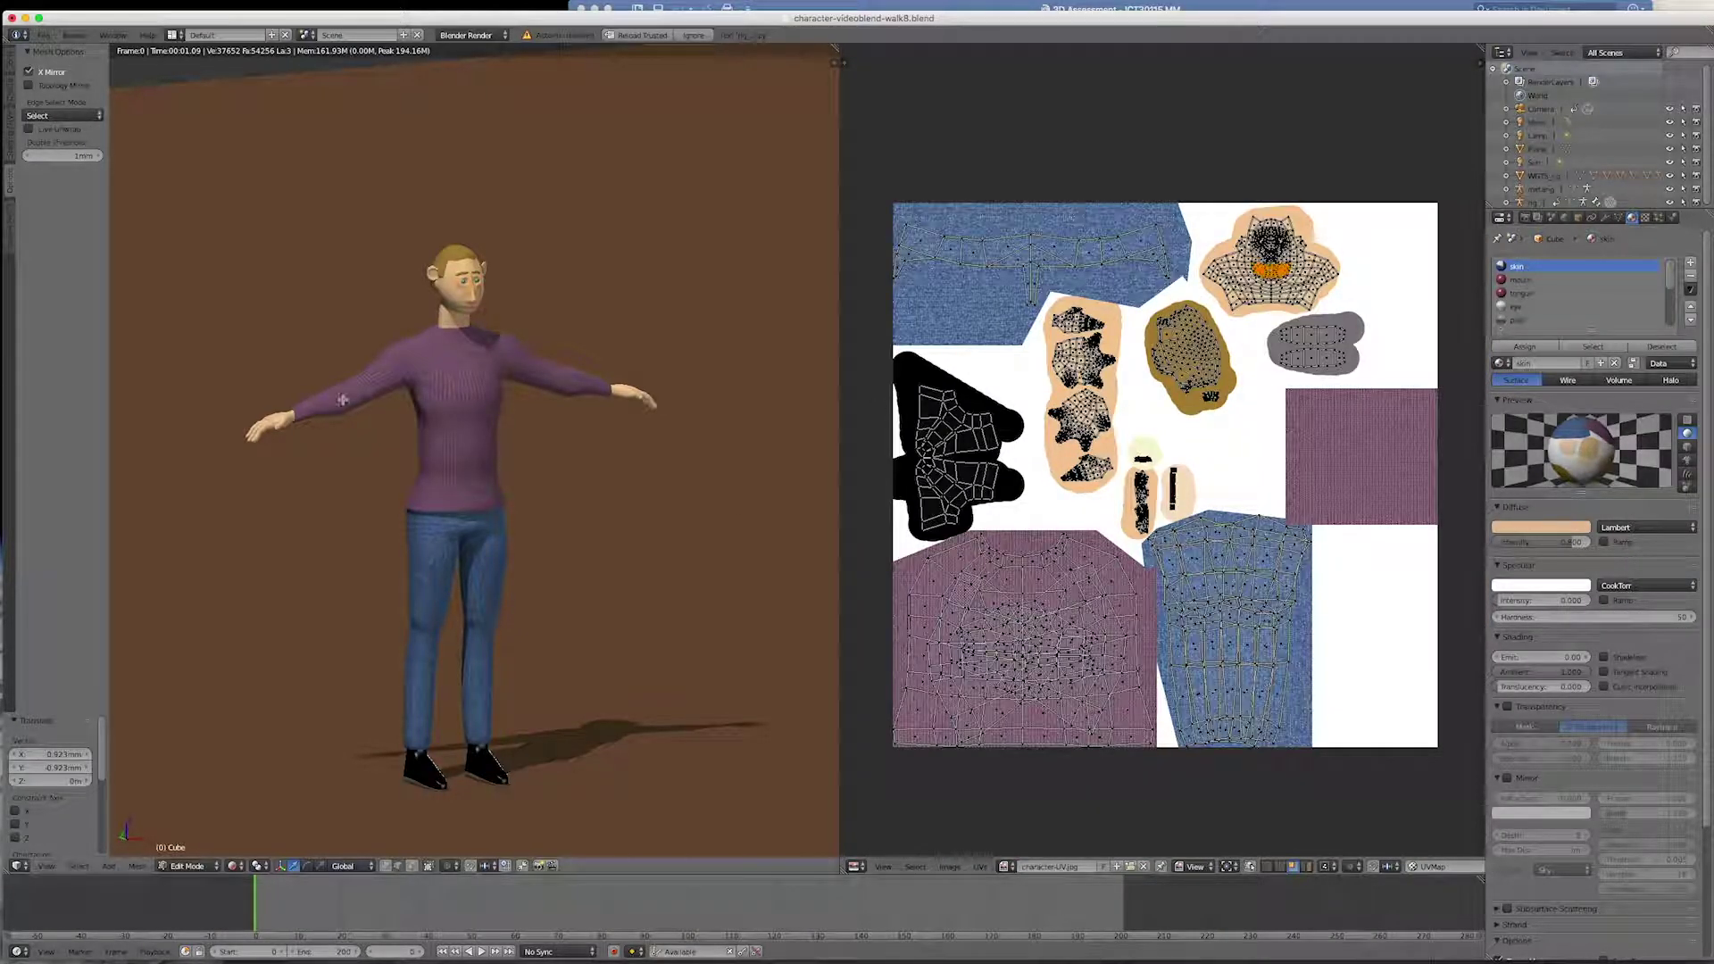